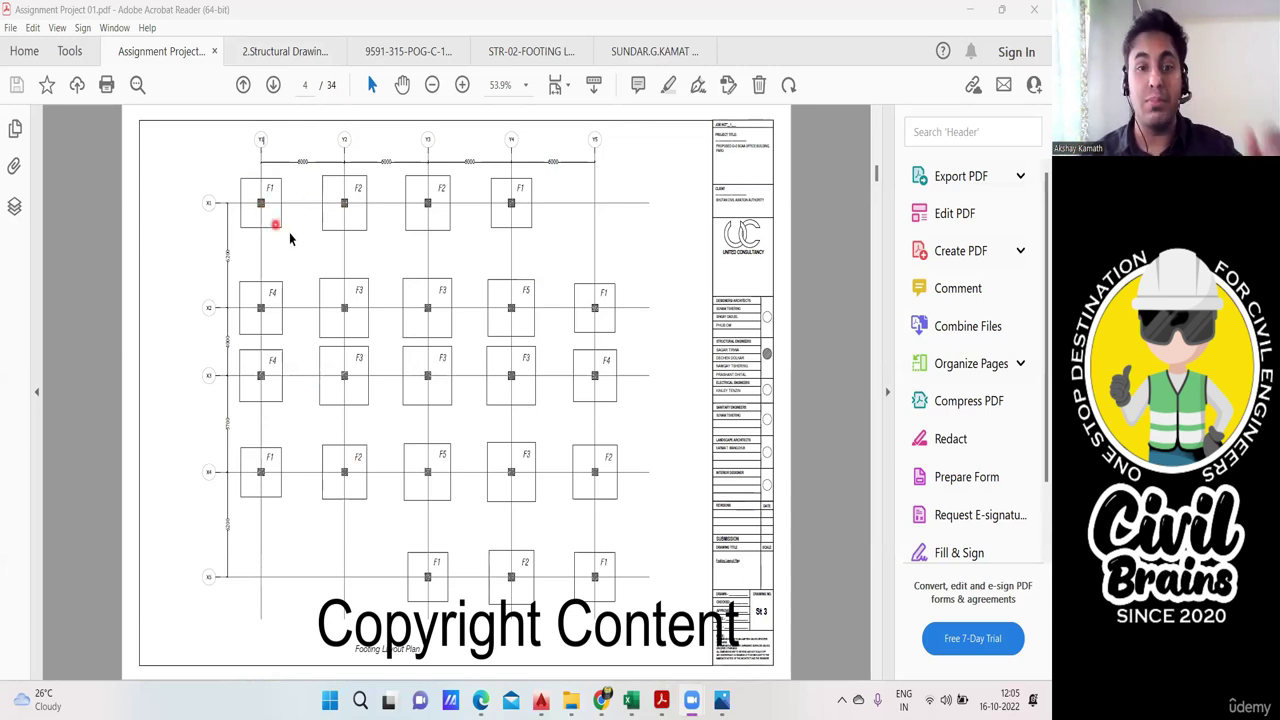
# Step: Compare the footing layout plan, the footing details with schedule, and the column layout plan in the assignment PDF
pyautogui.scroll(-2, 380, 286)
pyautogui.scroll(-2, 380, 286)
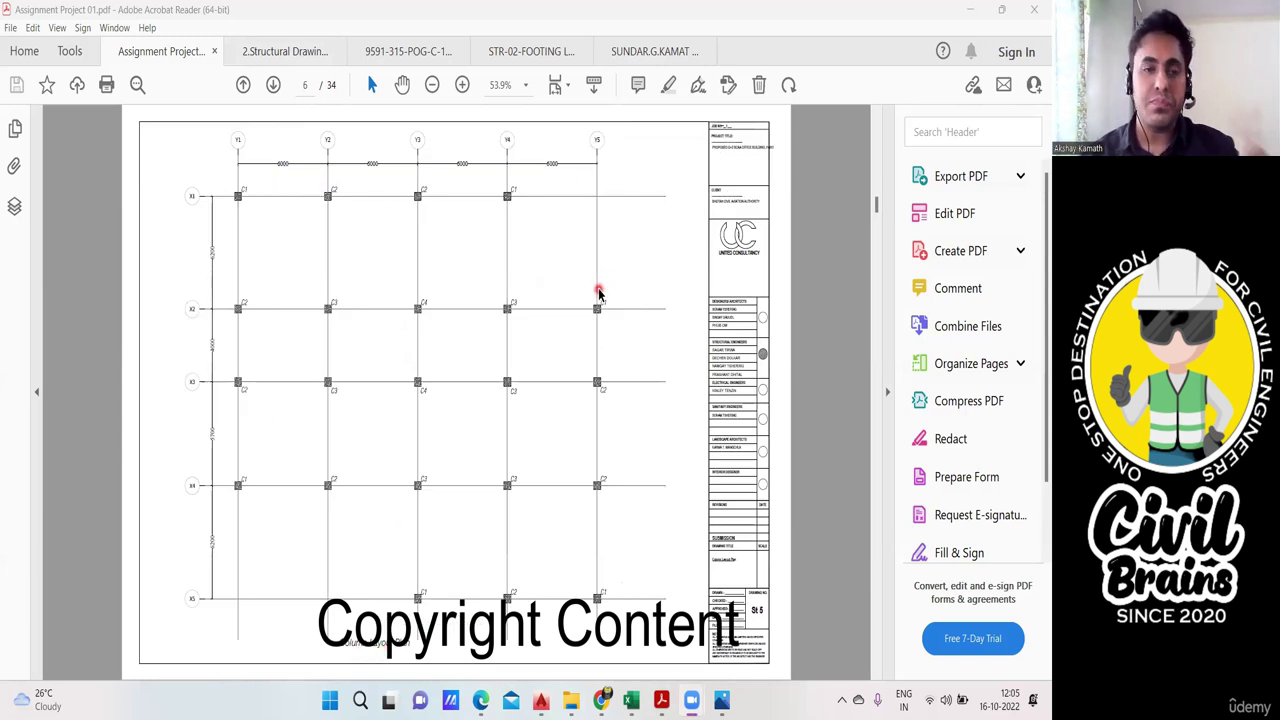
pyautogui.scroll(2, 462, 272)
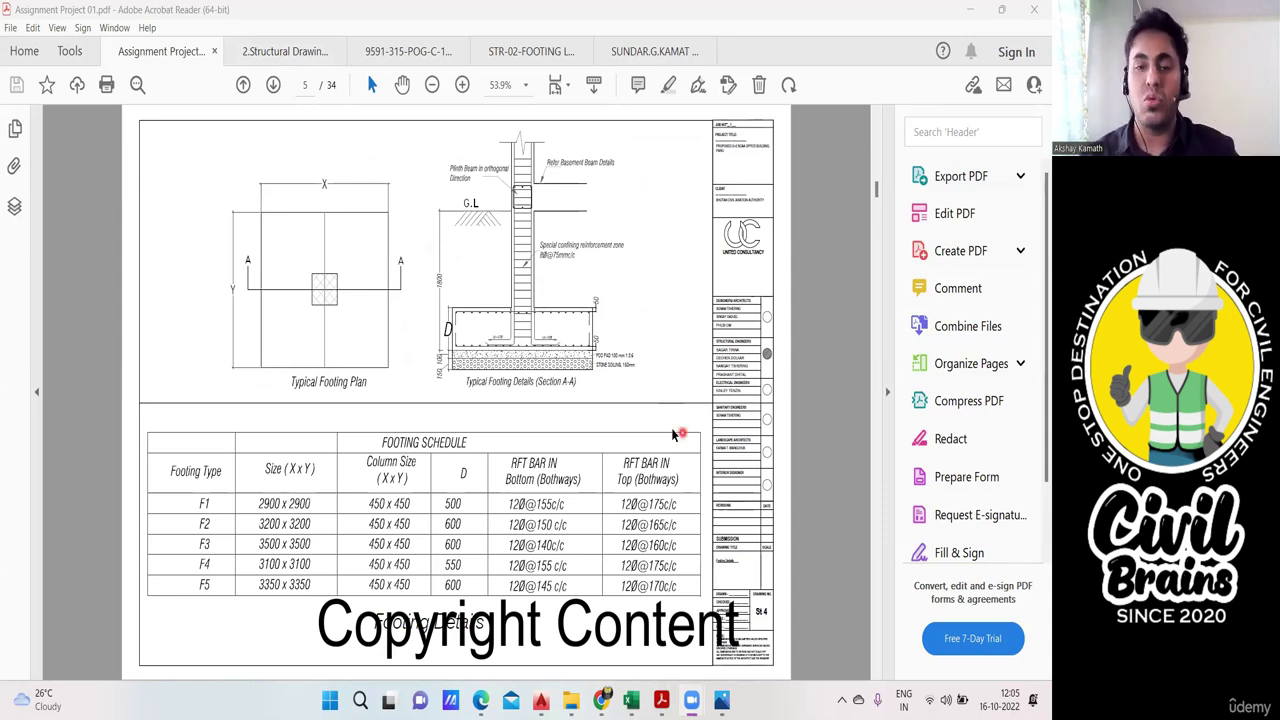
pyautogui.scroll(2, 665, 430)
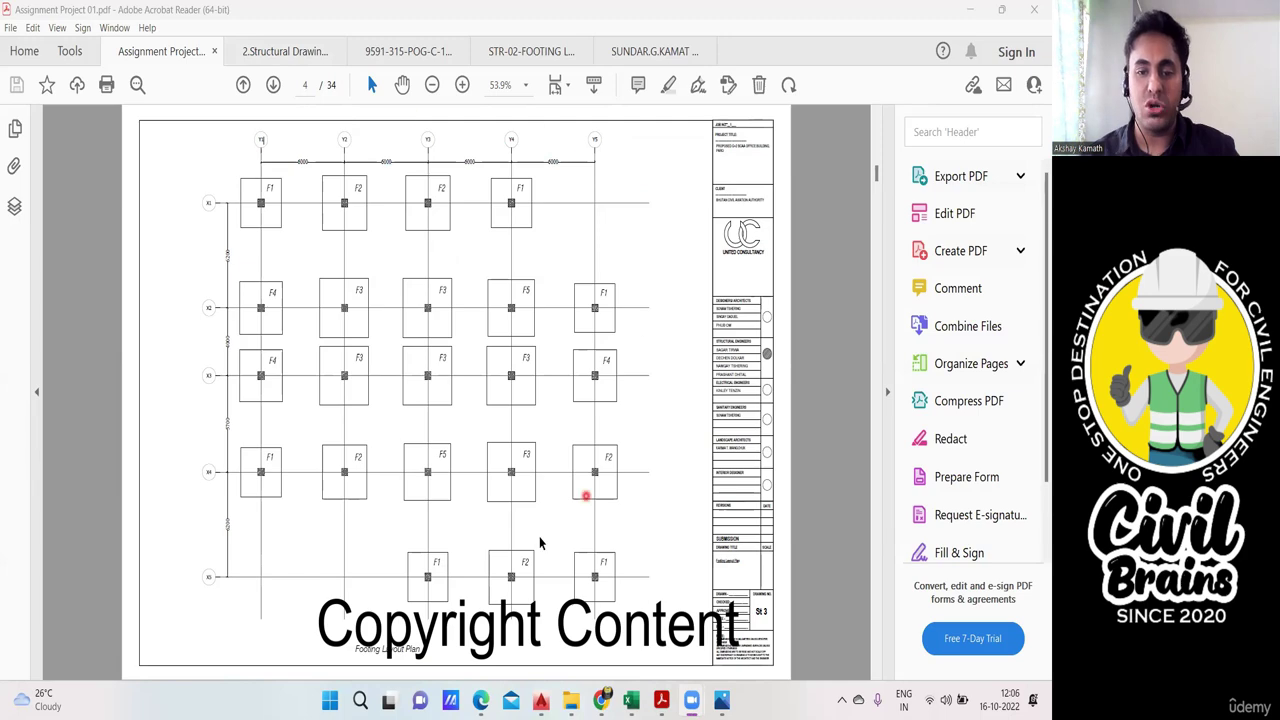
pyautogui.scroll(-4, 540, 543)
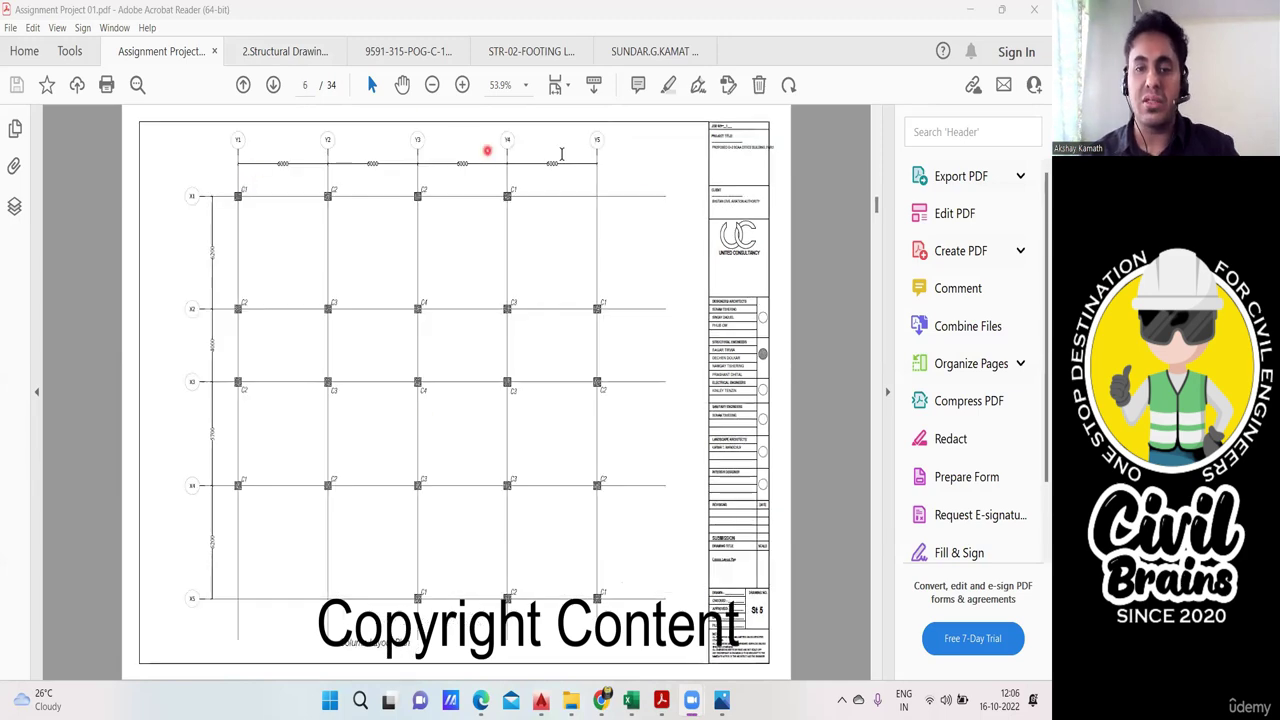
# Step: Switch to the Excel workbook and open Sheet13 with the footing and column layout plans side by side
pyautogui.click(631, 700)
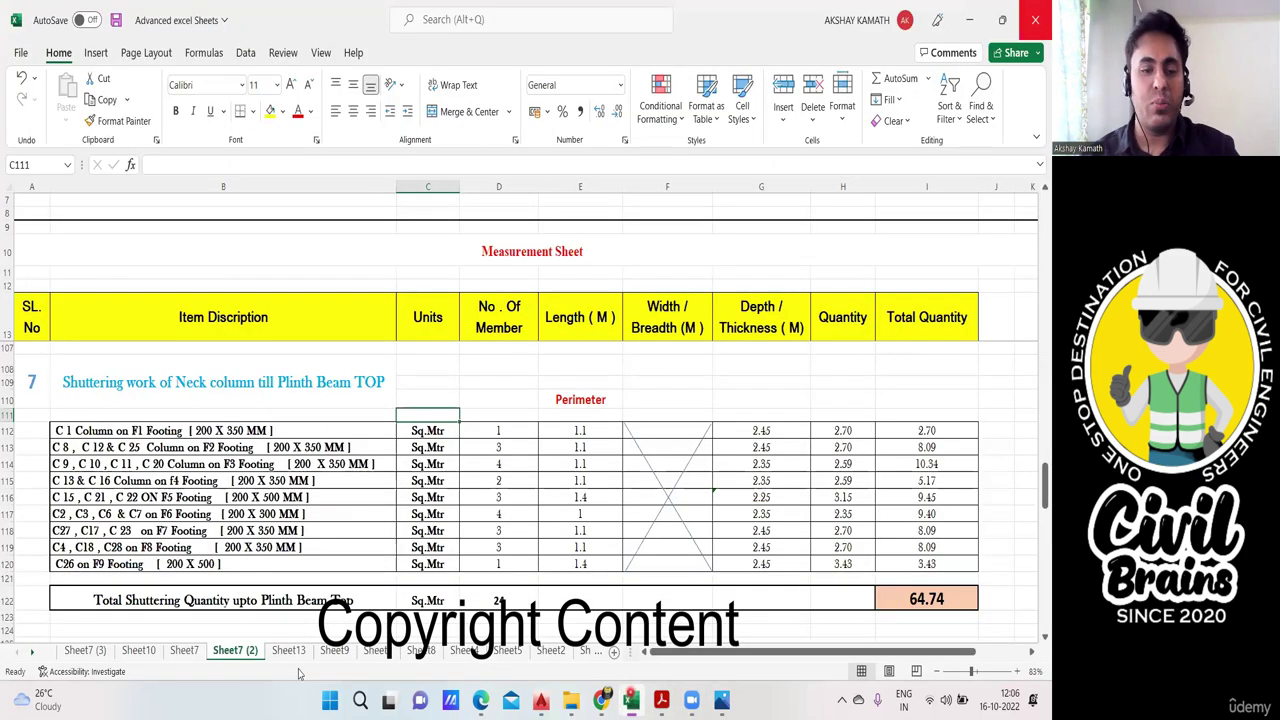
pyautogui.click(288, 650)
pyautogui.click(340, 347)
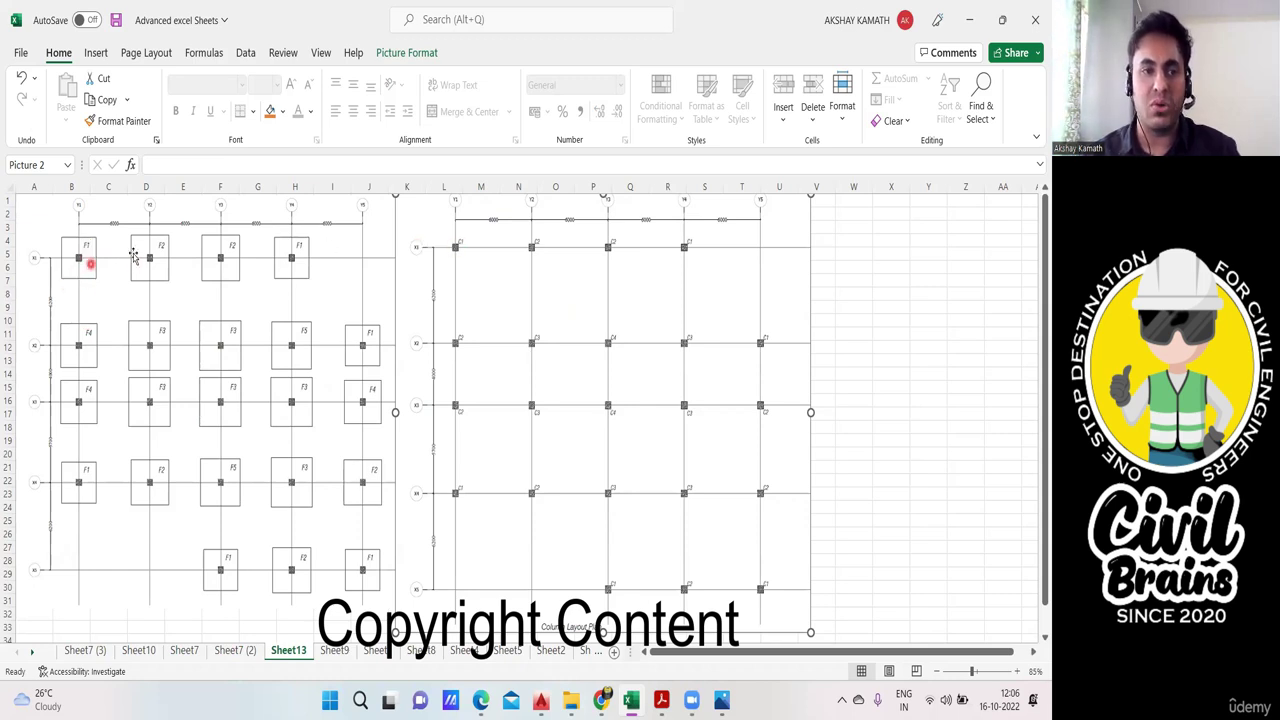
# Step: Annotate the first two footings in the top row of the footing plan with red labels C1 and C2
pyautogui.click(95, 5)
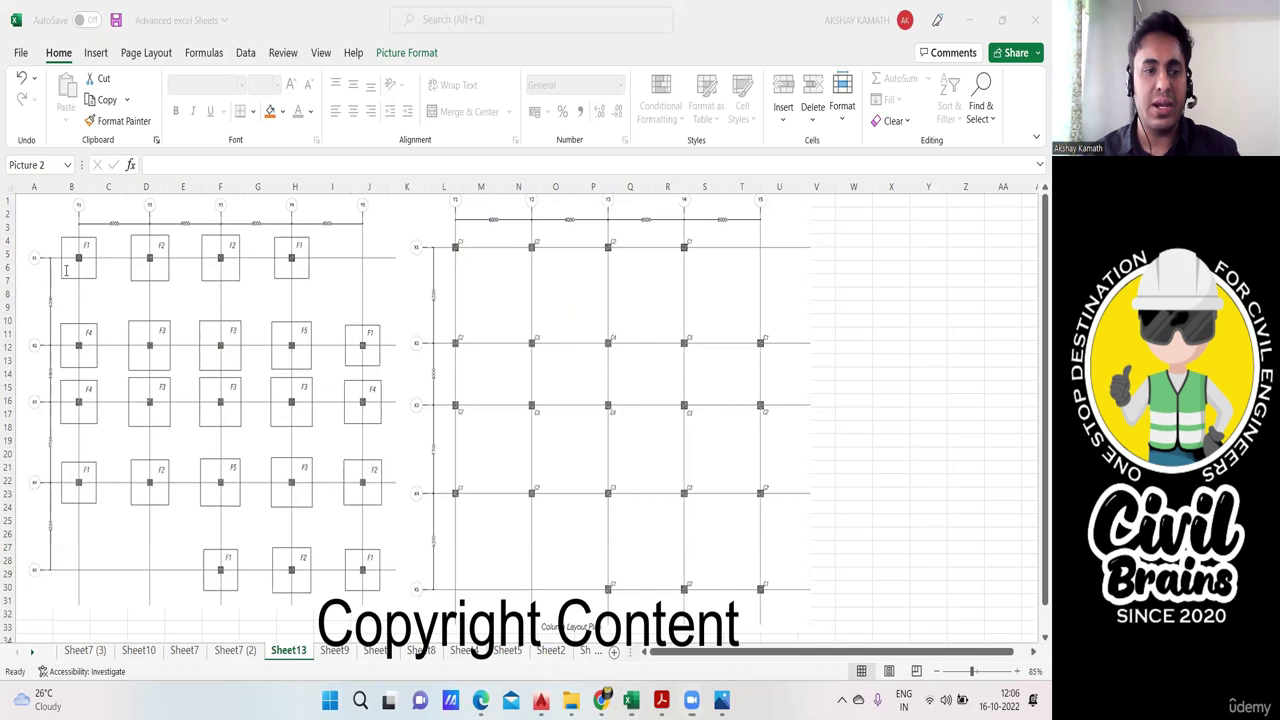
pyautogui.click(69, 271)
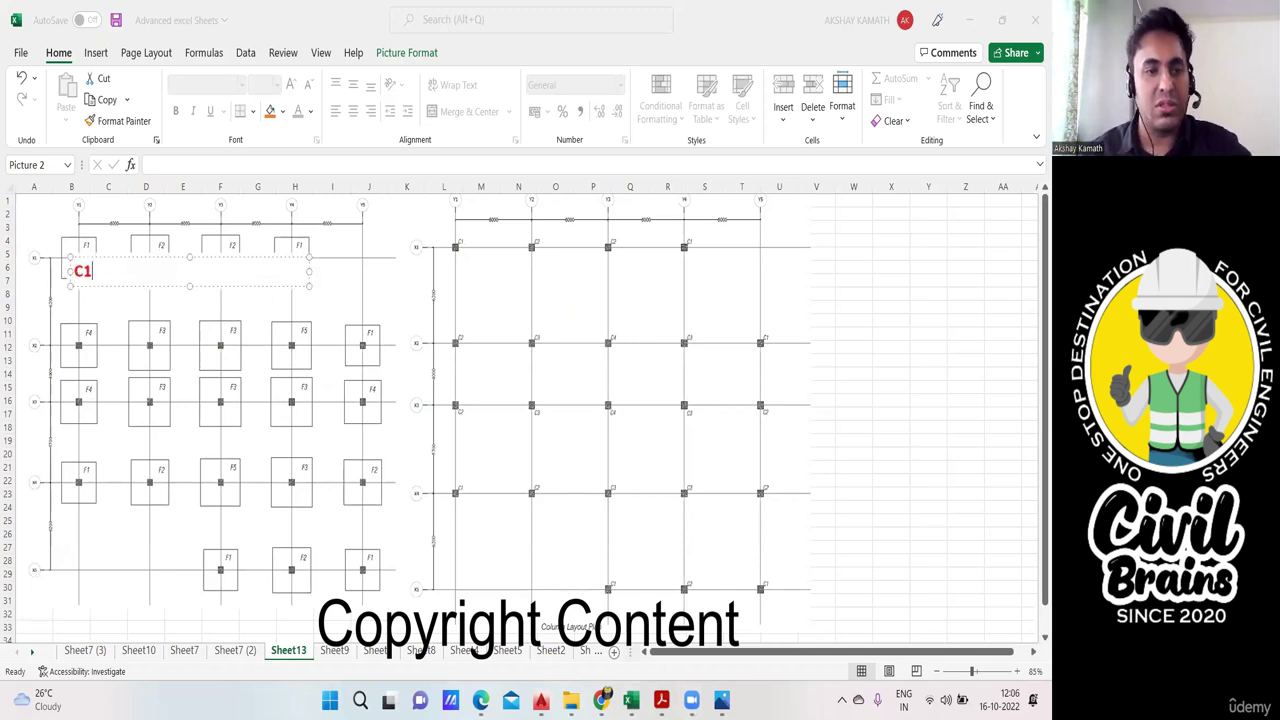
pyautogui.moveTo(106, 286); pyautogui.dragTo(94, 282)
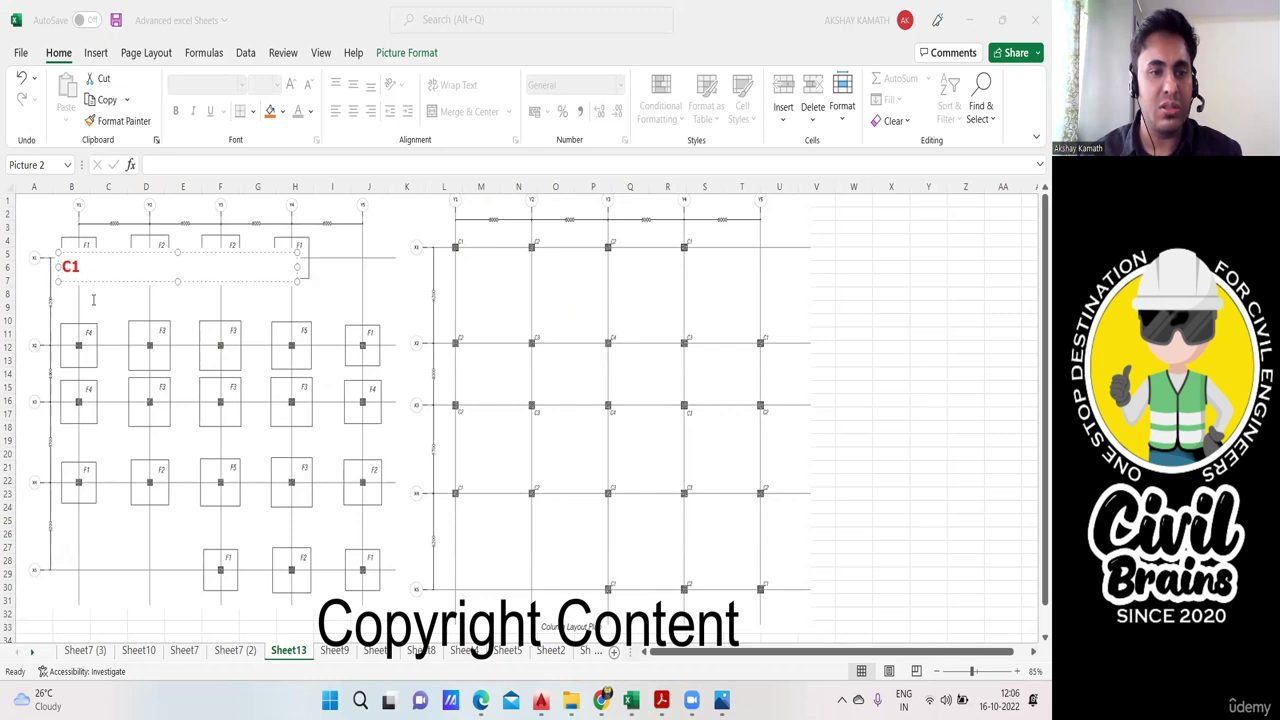
pyautogui.click(93, 301)
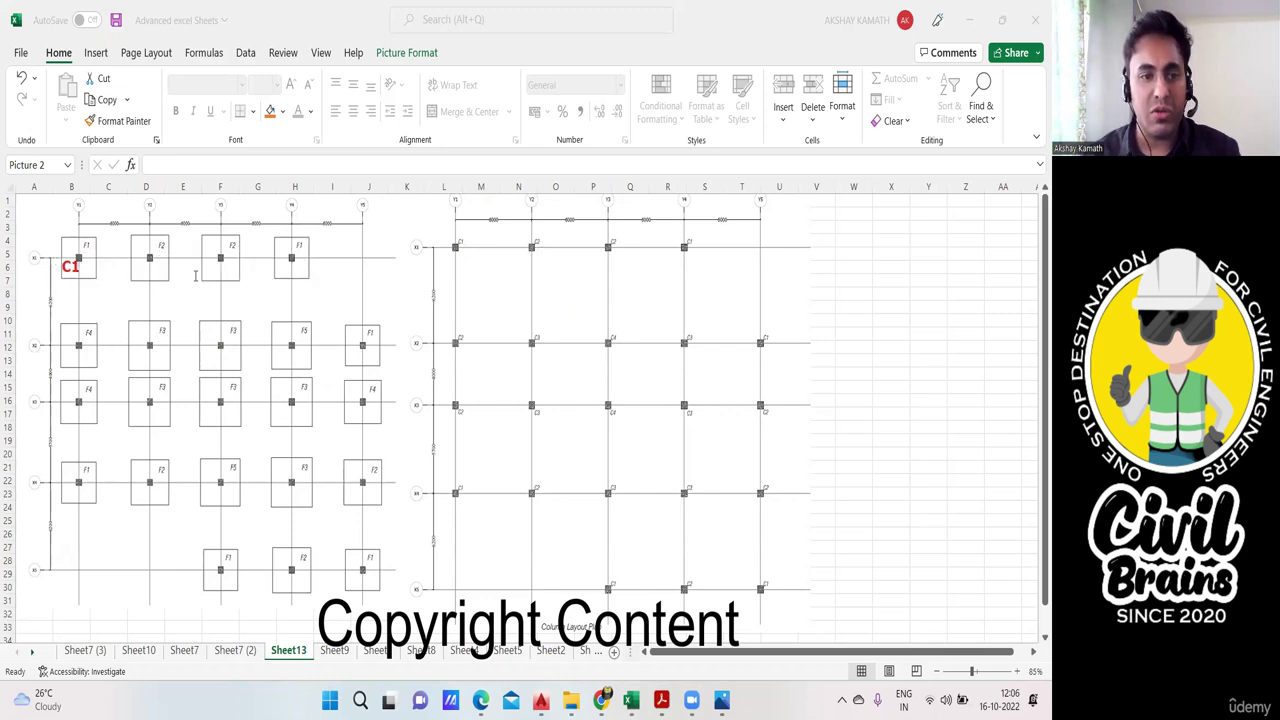
pyautogui.click(139, 269)
pyautogui.write('C2')
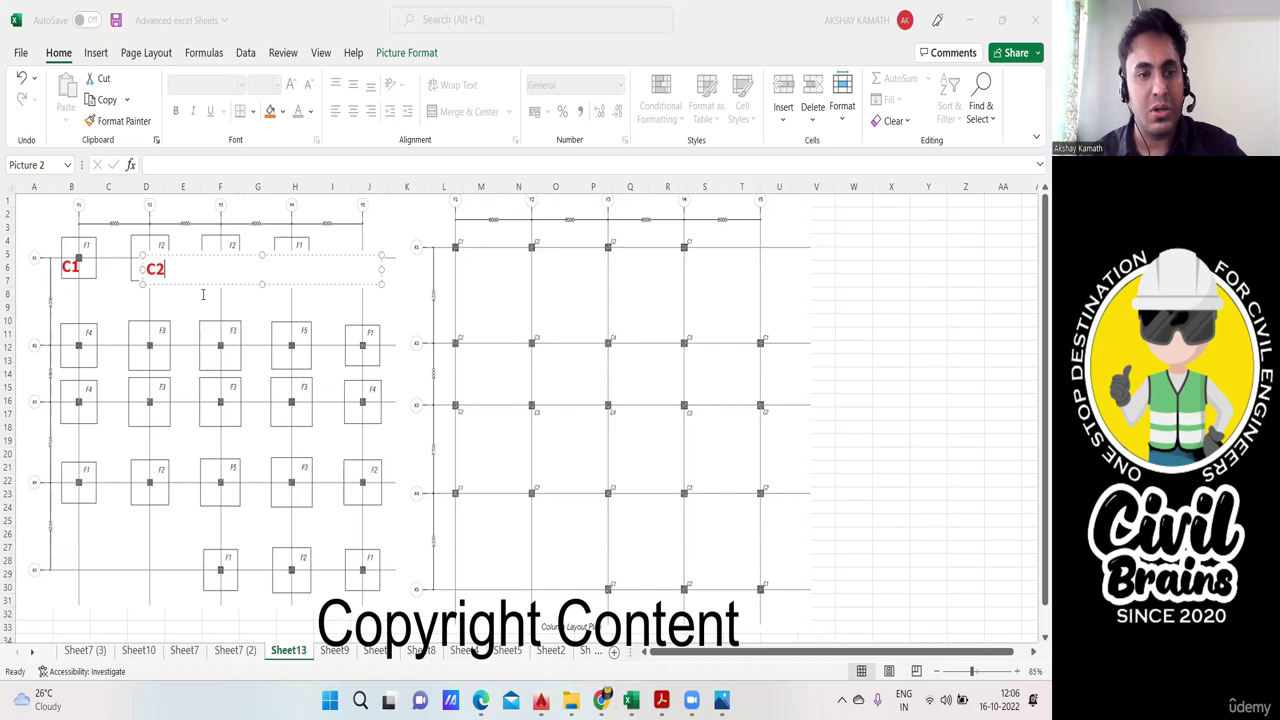
pyautogui.moveTo(180, 281); pyautogui.dragTo(164, 281)
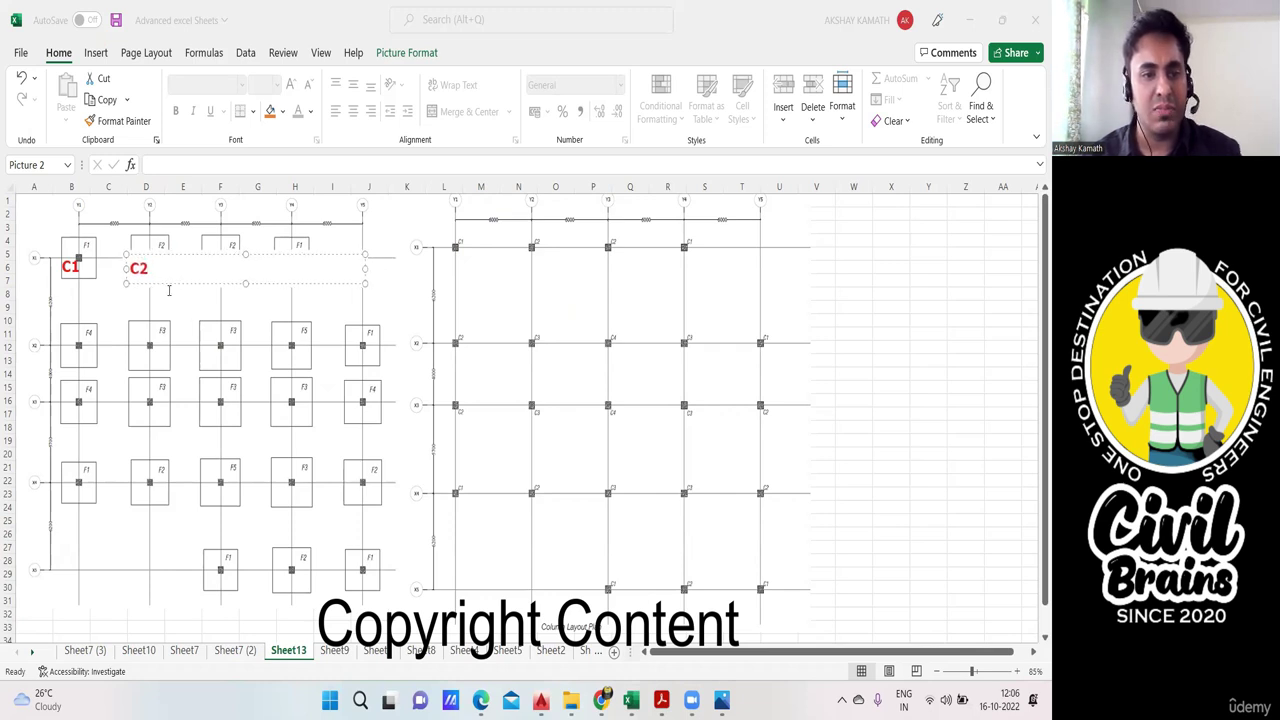
pyautogui.click(243, 244)
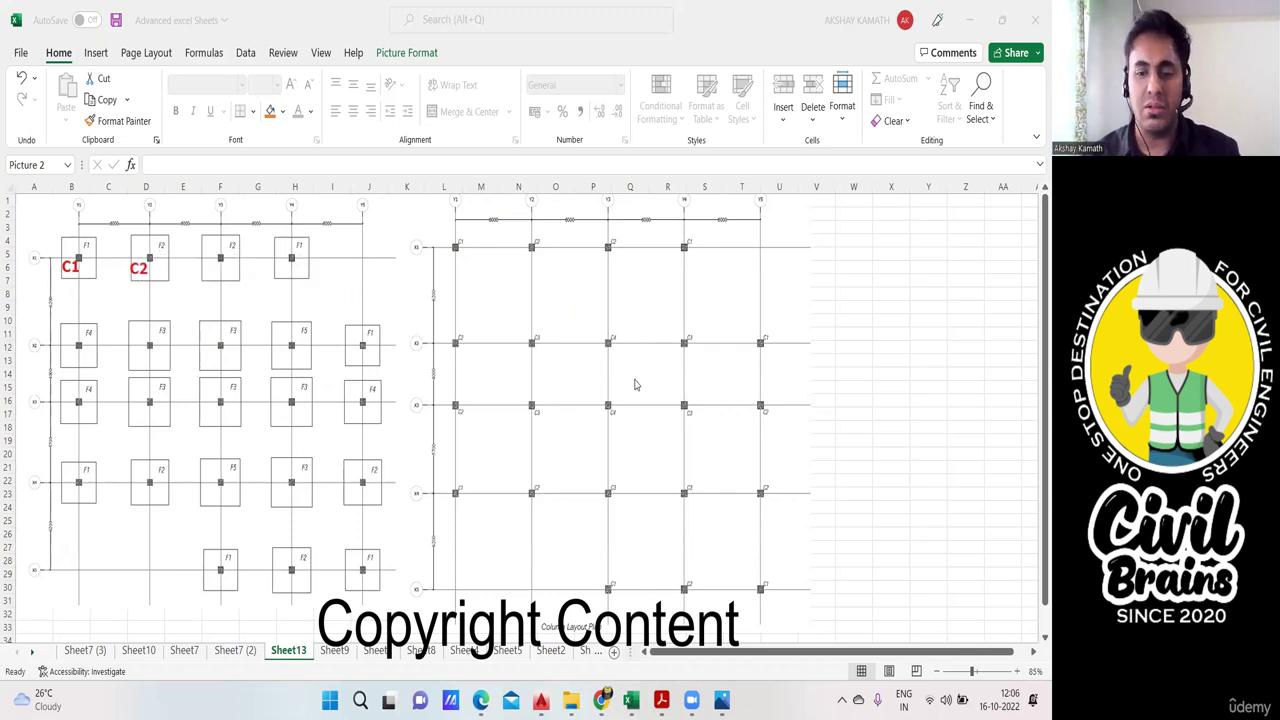
# Step: Compare the colour-labelled footing plan screenshot in Photos with the layout plans on Sheet13 in Excel
pyautogui.click(722, 700)
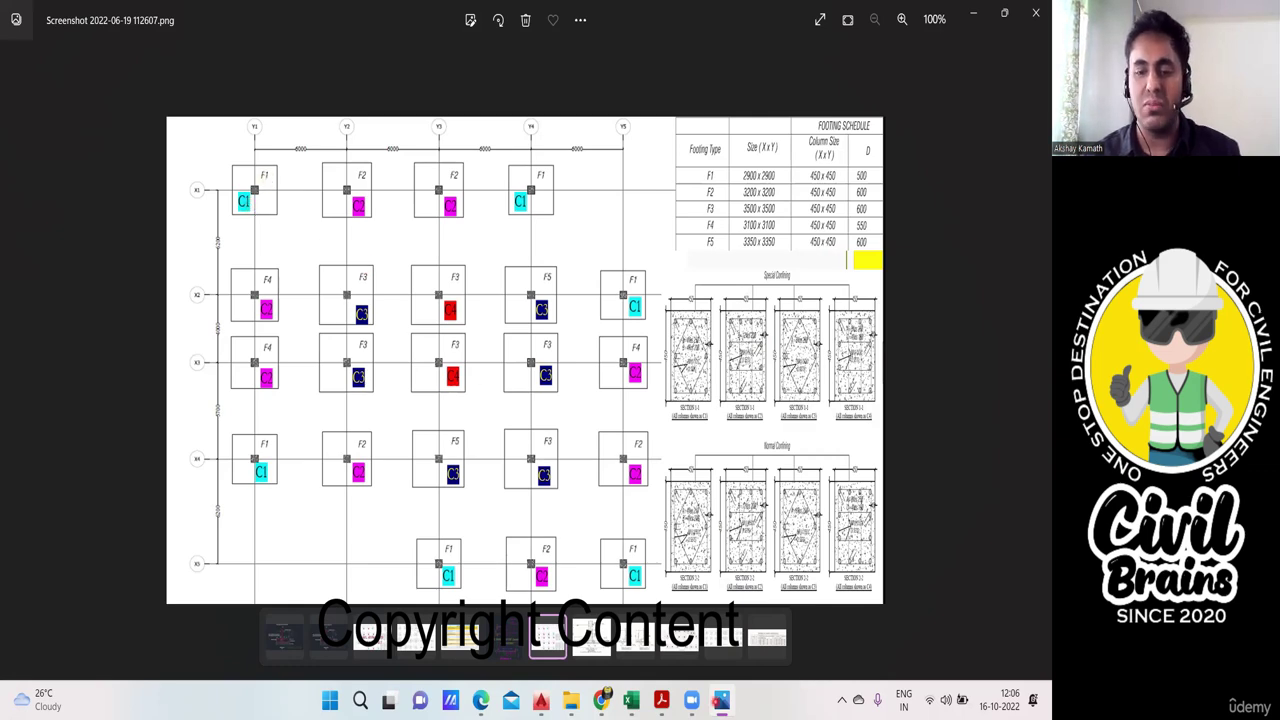
pyautogui.click(631, 700)
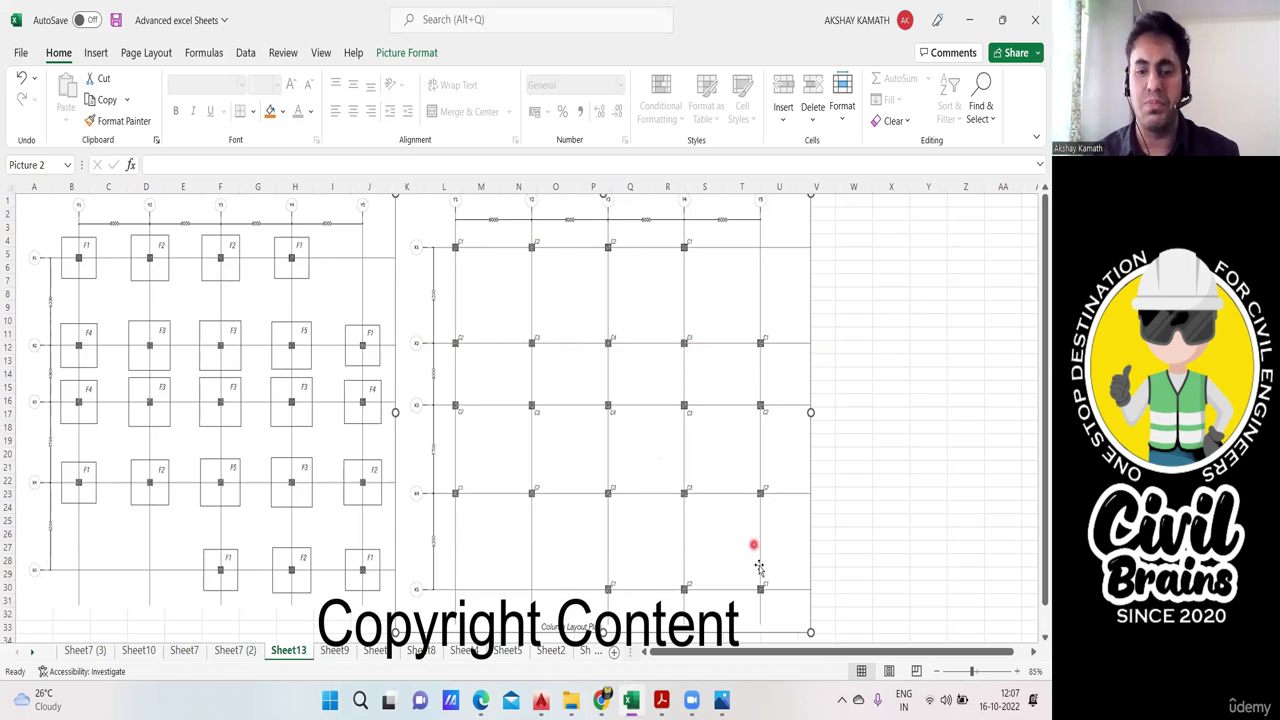
pyautogui.click(721, 700)
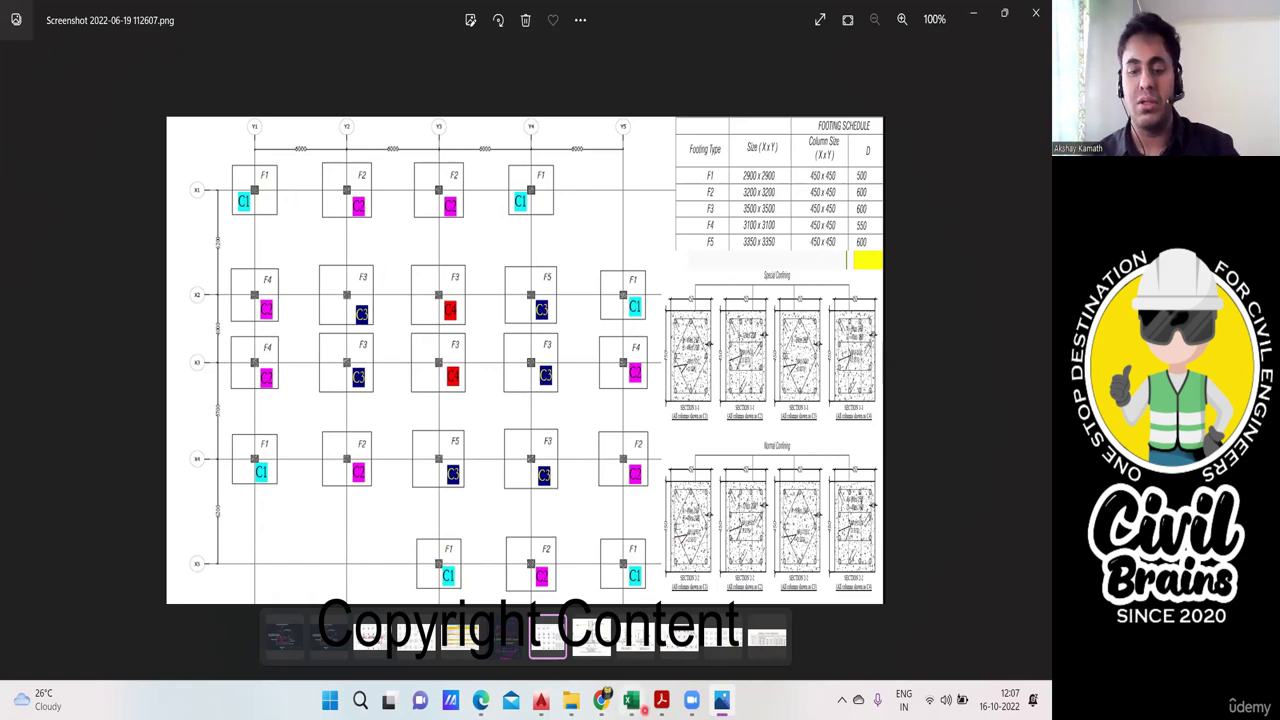
pyautogui.click(636, 701)
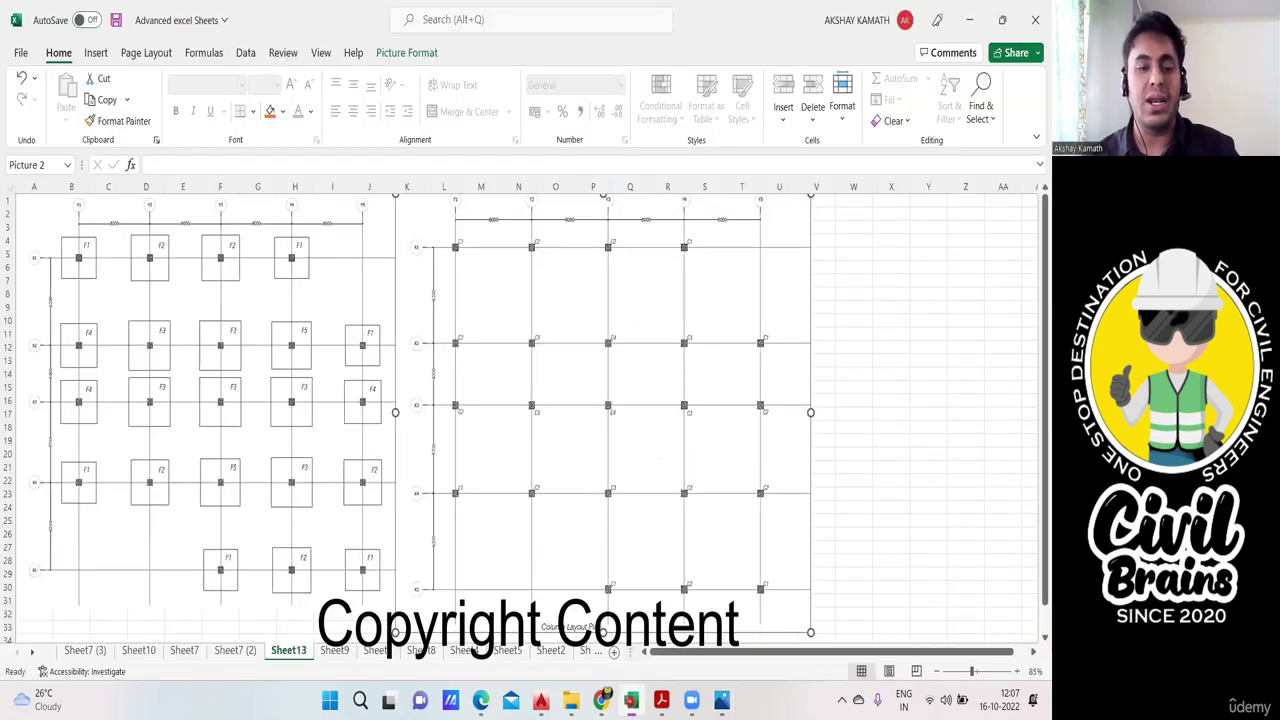
# Step: Clear the old column descriptions in B112:B120 of the neck column shuttering table on Sheet7 (2)
pyautogui.click(229, 652)
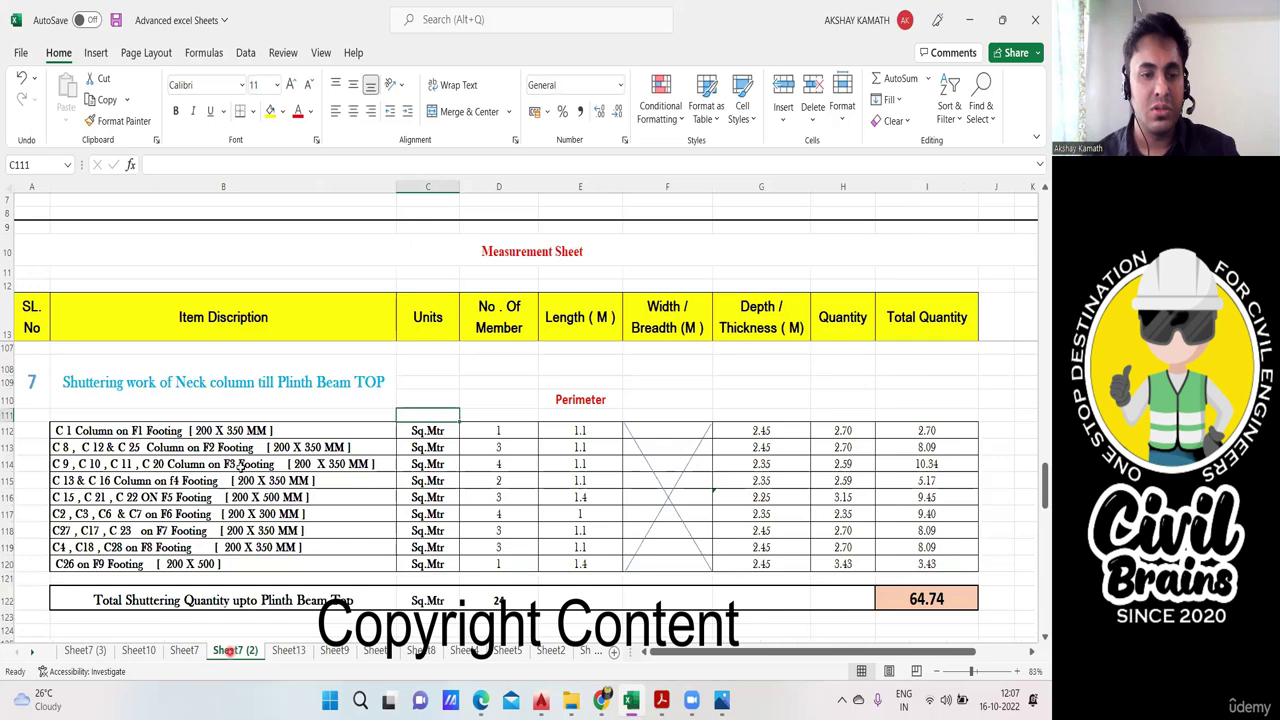
pyautogui.scroll(2, 240, 465)
pyautogui.scroll(-1, 240, 465)
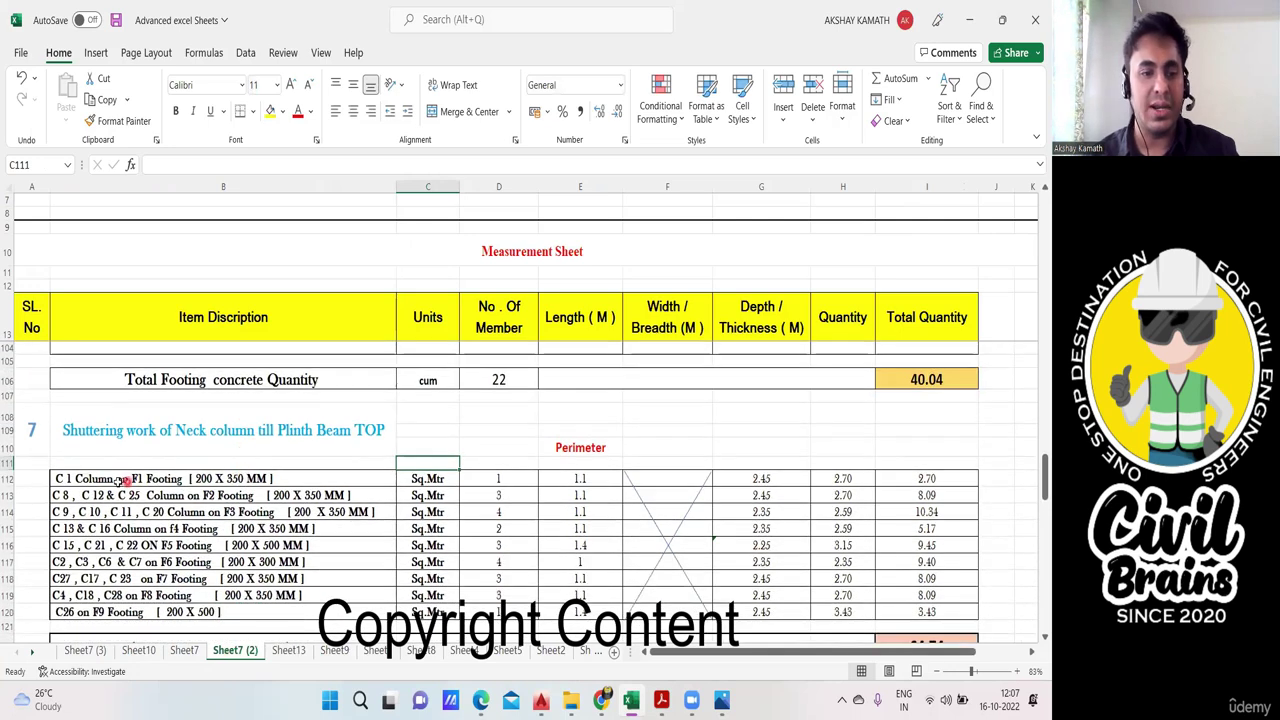
pyautogui.moveTo(78, 478); pyautogui.dragTo(320, 606)
pyautogui.press('Delete')
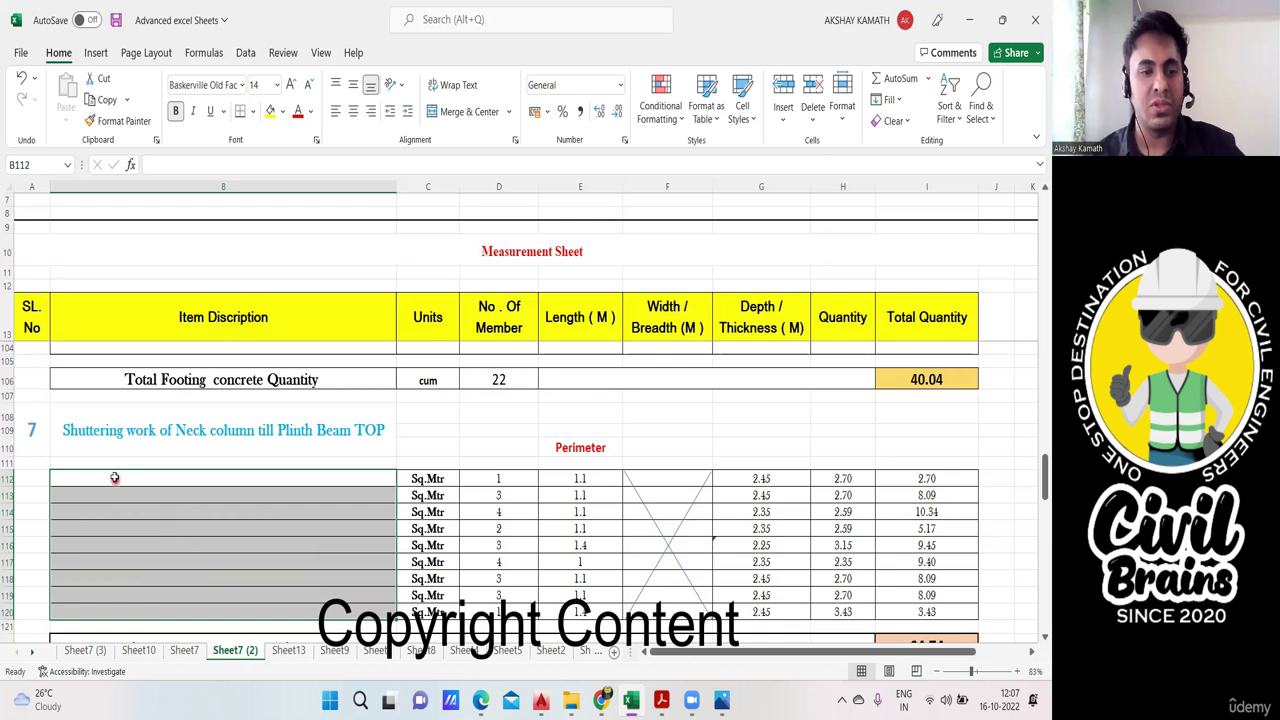
# Step: Enter "C1 Column on F1 footing" as the first shuttering item description in B112
pyautogui.doubleClick(117, 477)
pyautogui.write('C1')
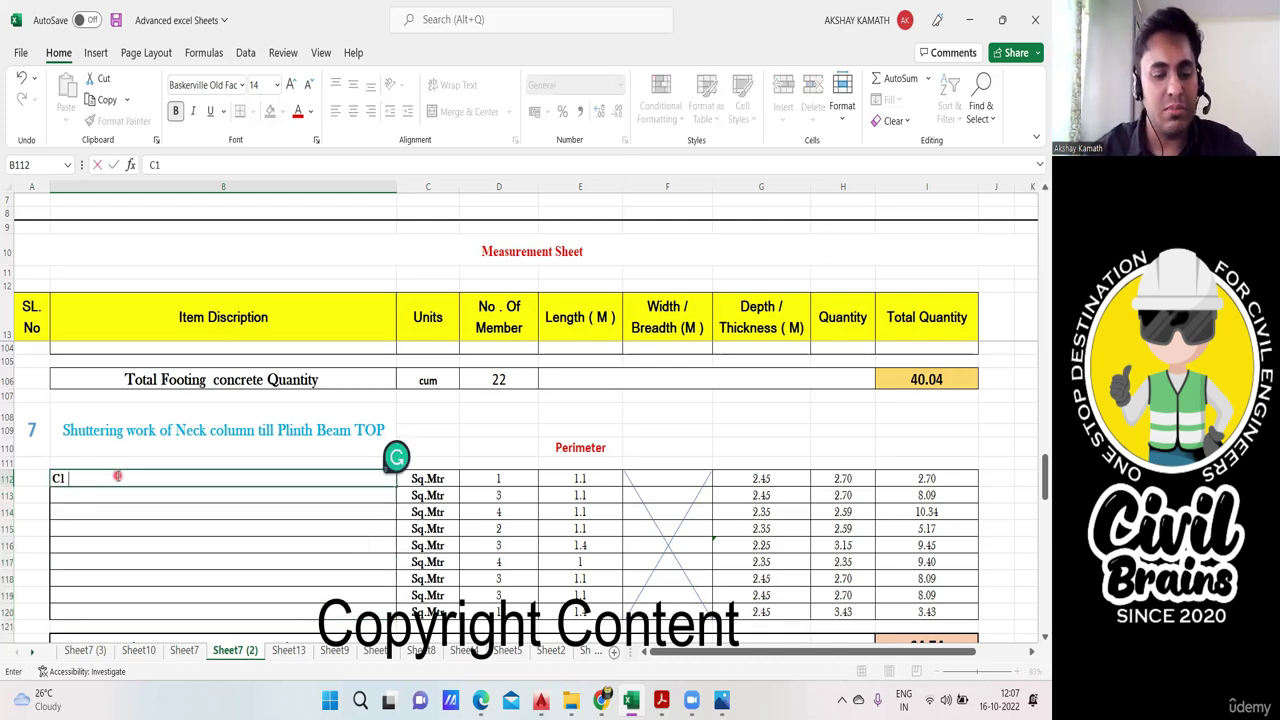
pyautogui.write(' Column ')
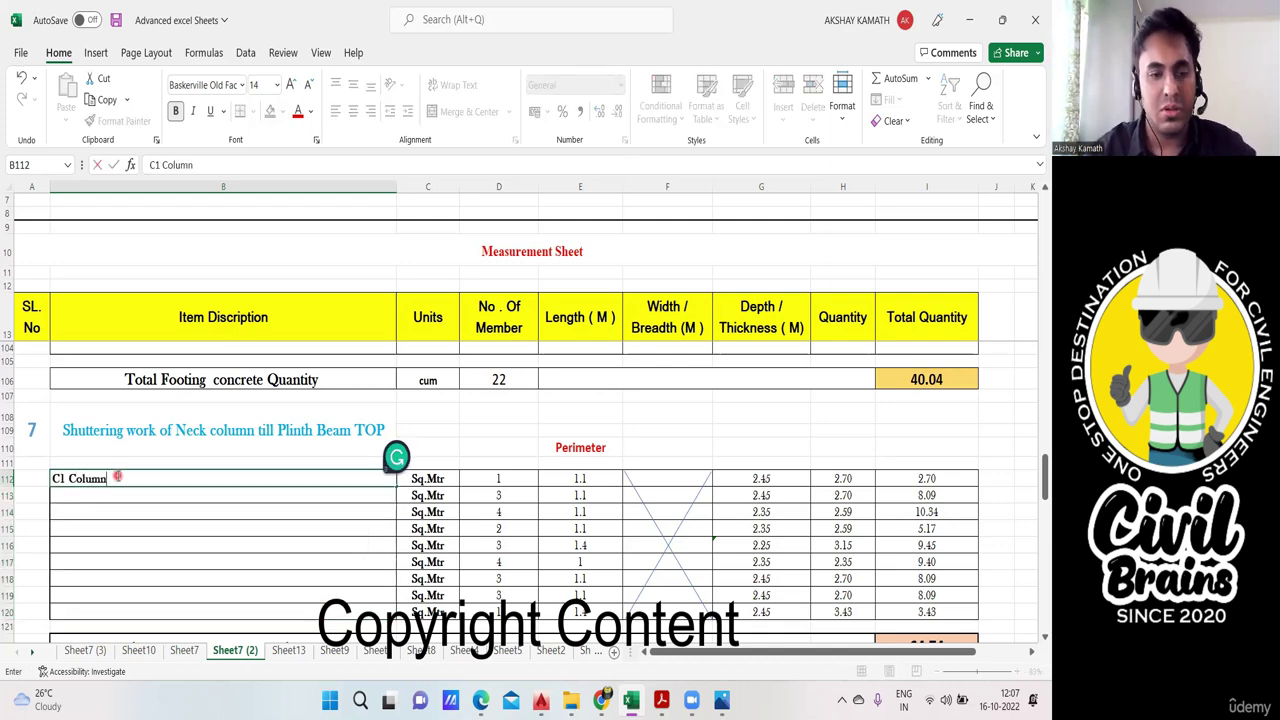
pyautogui.write('on F1 footing')
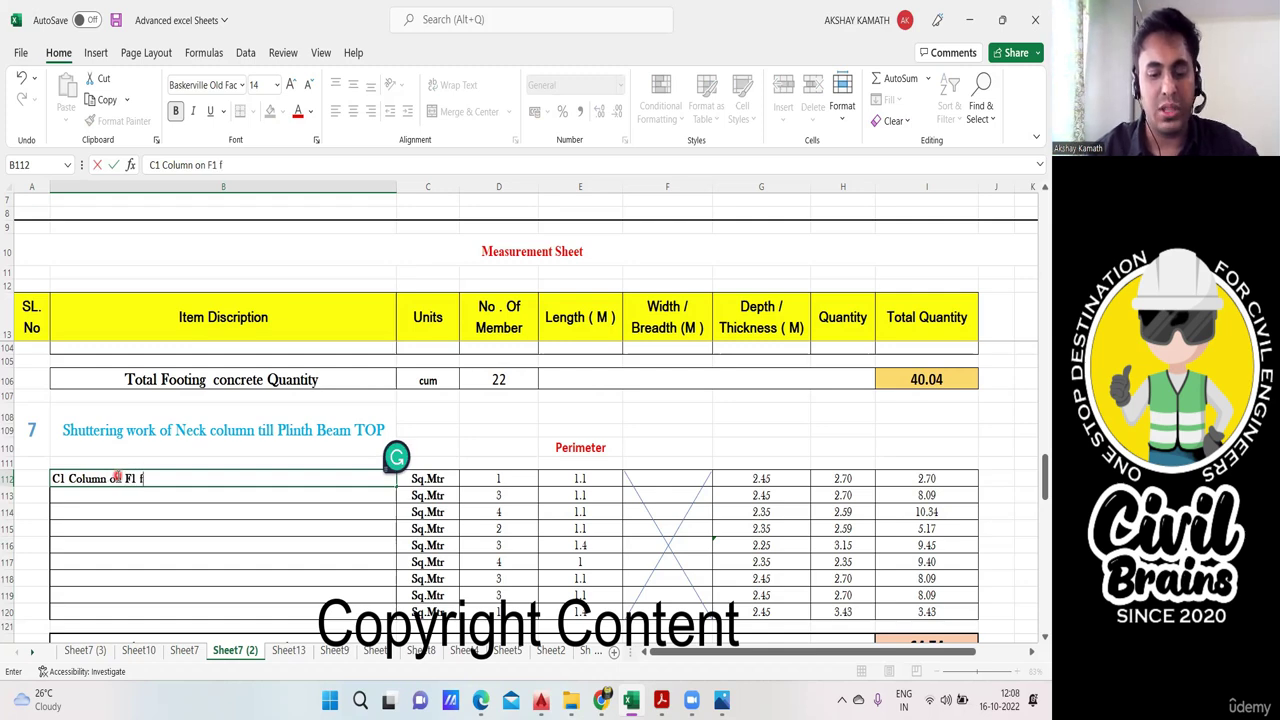
pyautogui.click(229, 530)
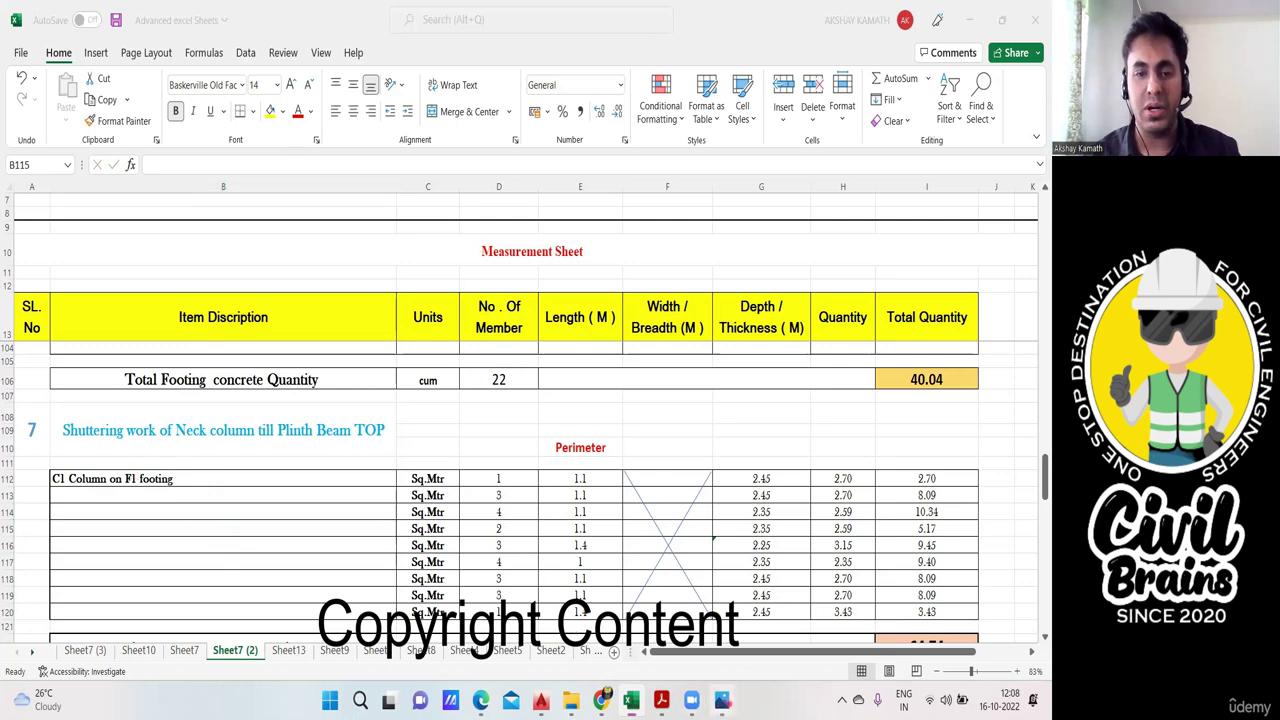
# Step: Check the labelled footing plan screenshot and enter "C2 Column on F2 Footing" as the second shuttering item description in B113
pyautogui.click(721, 700)
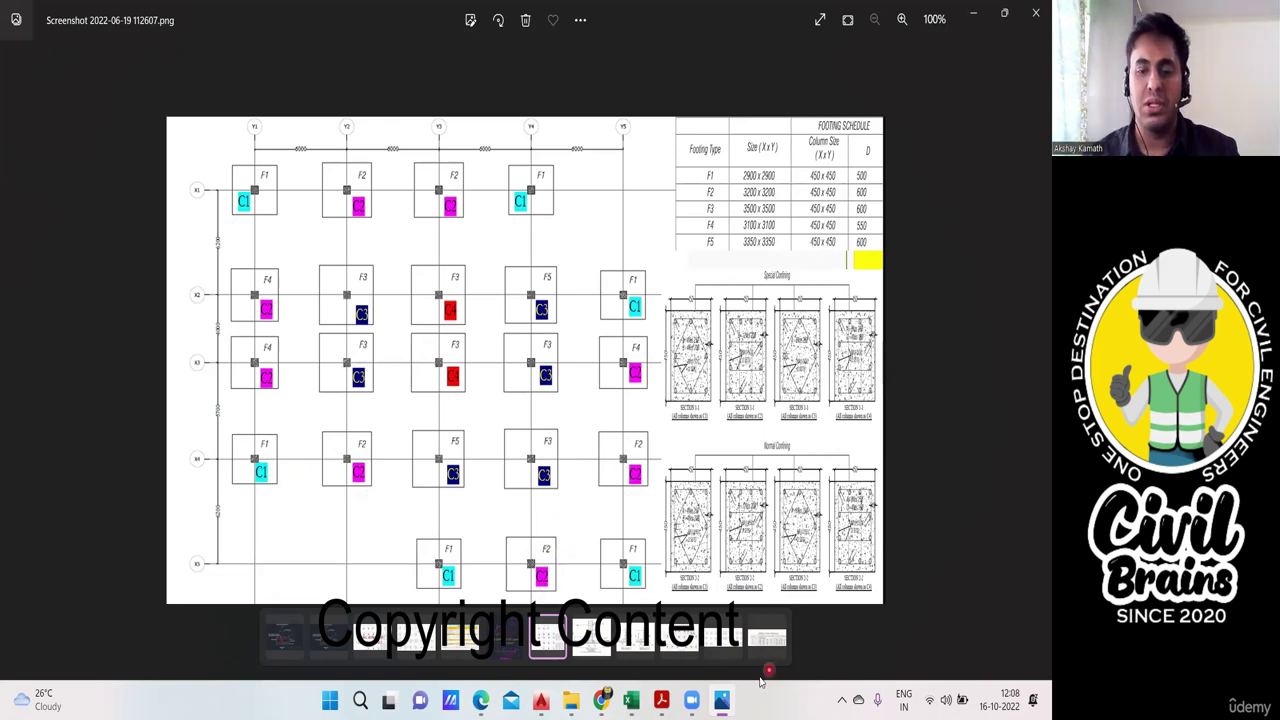
pyautogui.click(631, 700)
pyautogui.doubleClick(152, 497)
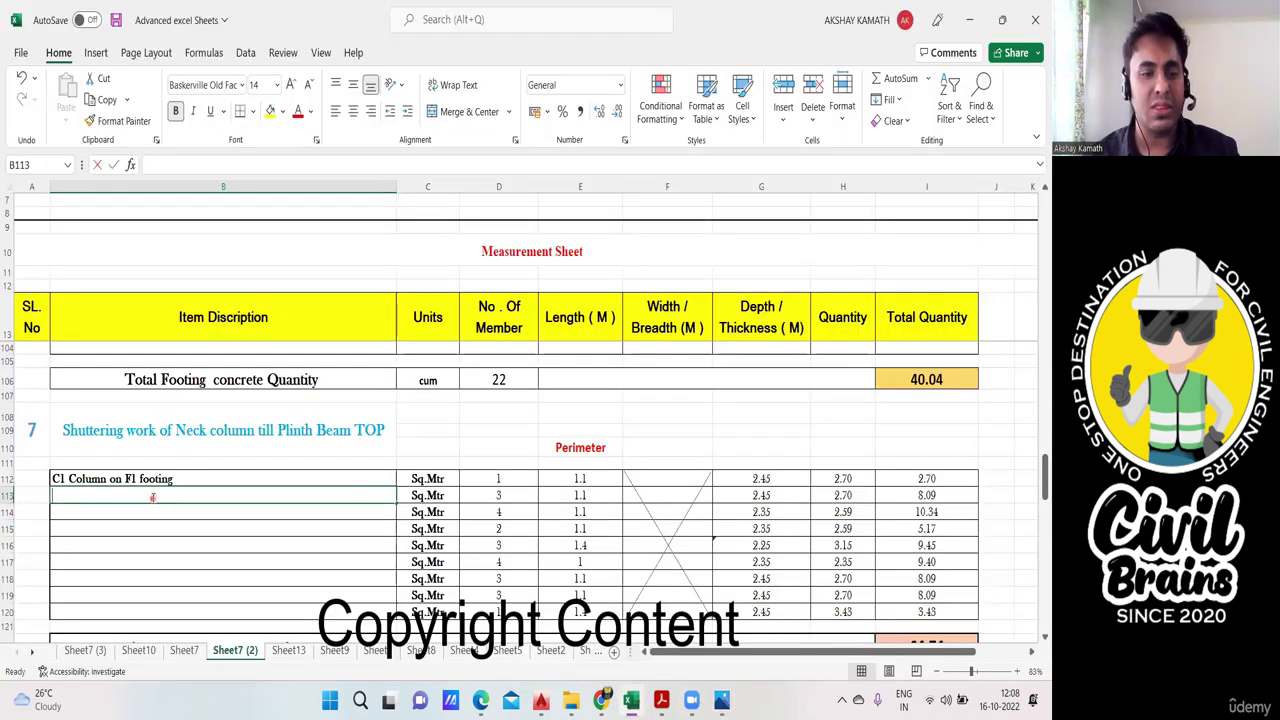
pyautogui.write('c2')
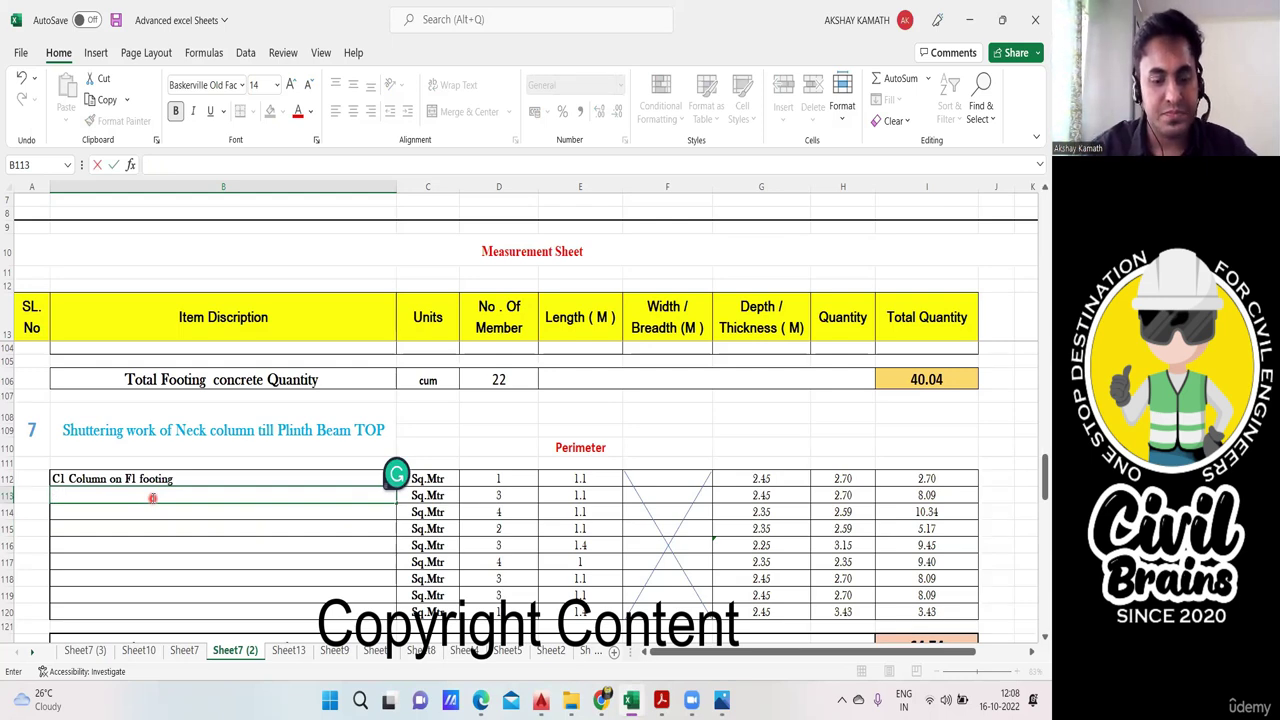
pyautogui.write('C2 COLUMN')
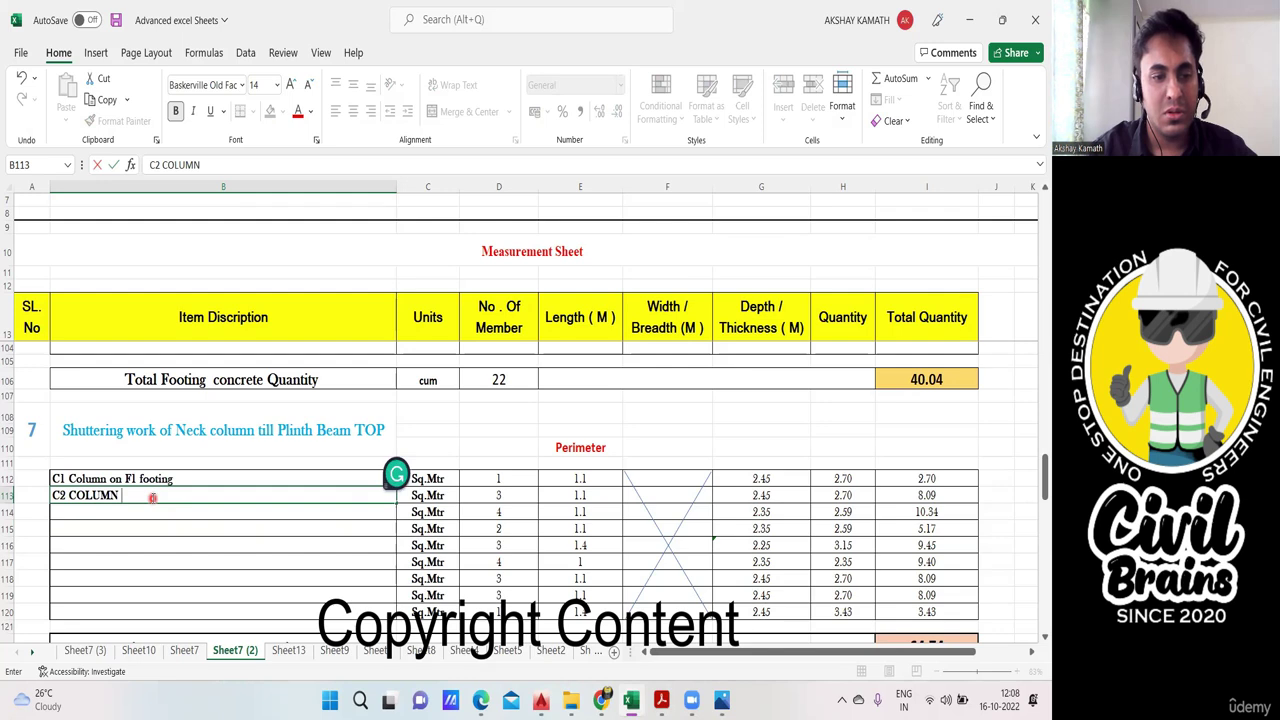
pyautogui.press('BackSpace')
pyautogui.press('BackSpace')
pyautogui.press('BackSpace')
pyautogui.press('BackSpace')
pyautogui.press('BackSpace')
pyautogui.press('BackSpace')
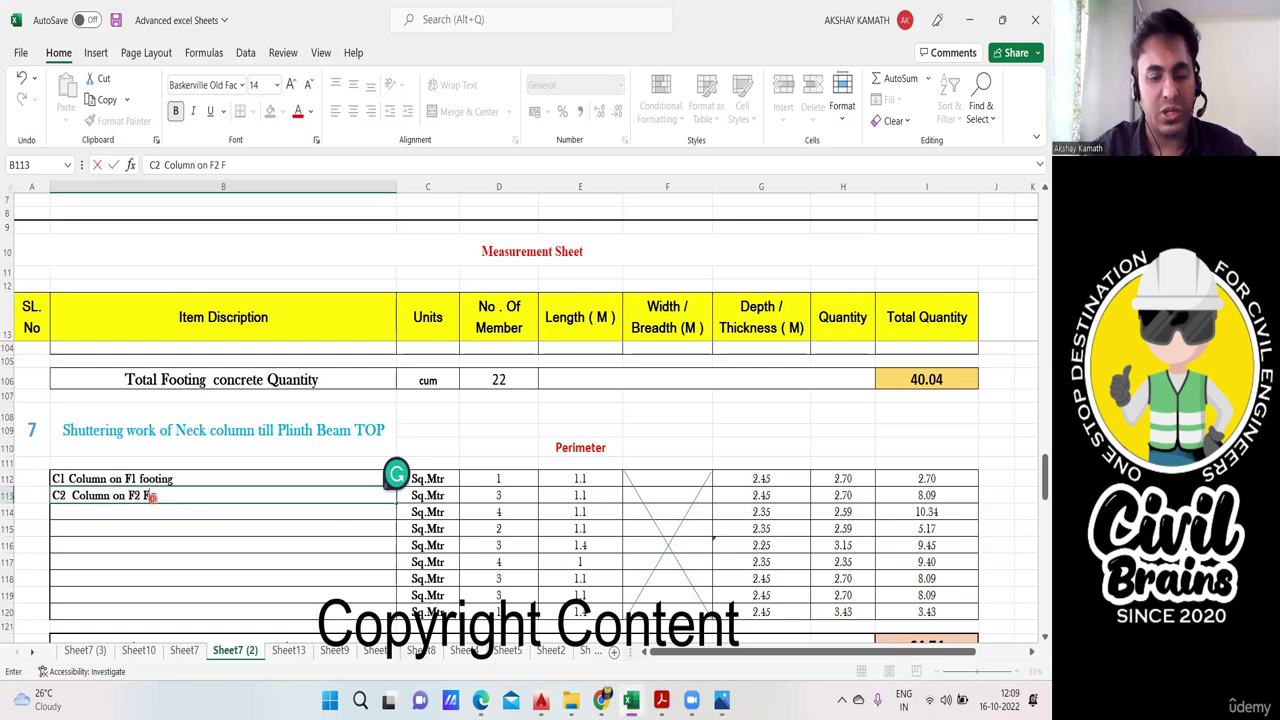
pyautogui.write('ooting')
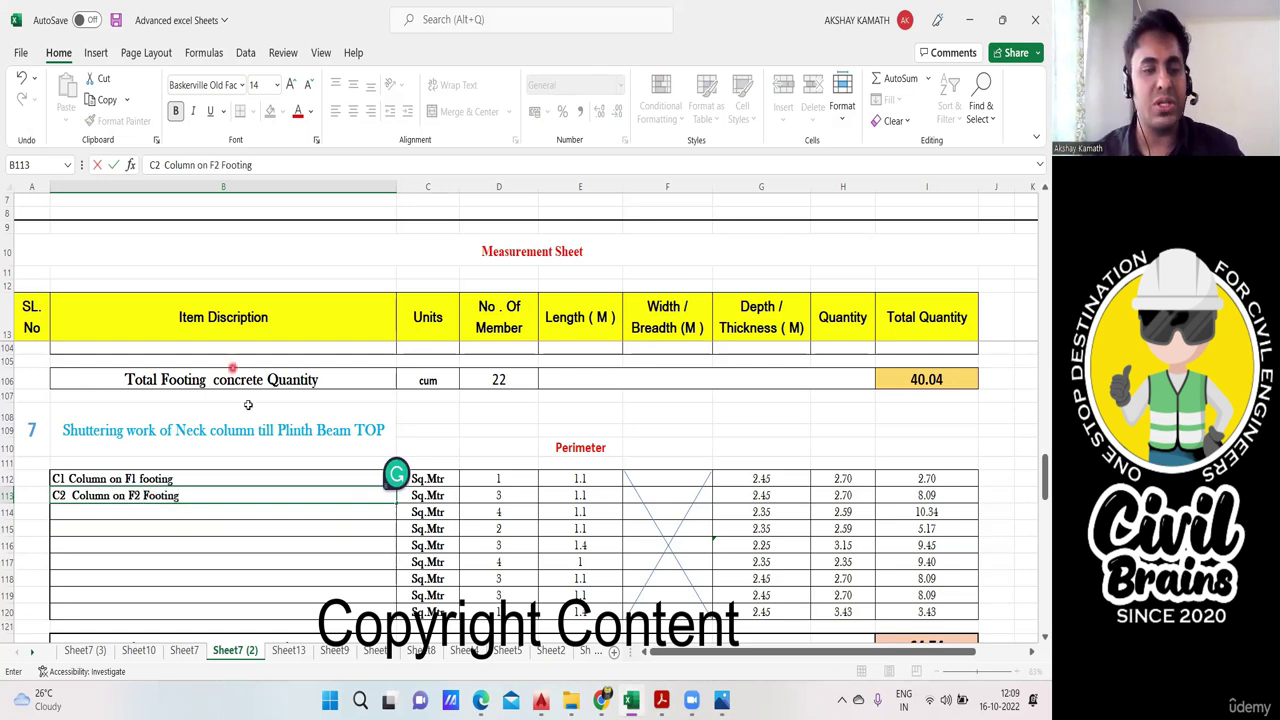
pyautogui.click(262, 523)
pyautogui.doubleClick(209, 480)
pyautogui.scroll(-10, 245, 510)
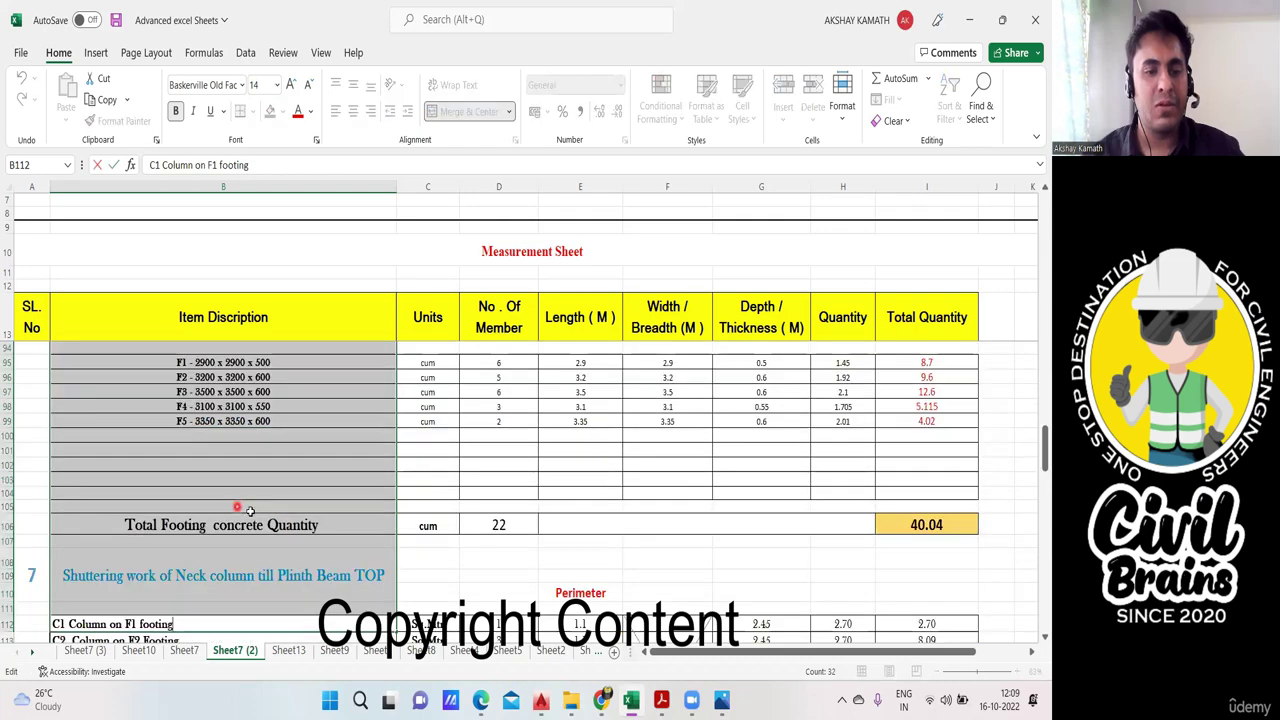
pyautogui.scroll(-20, 289, 532)
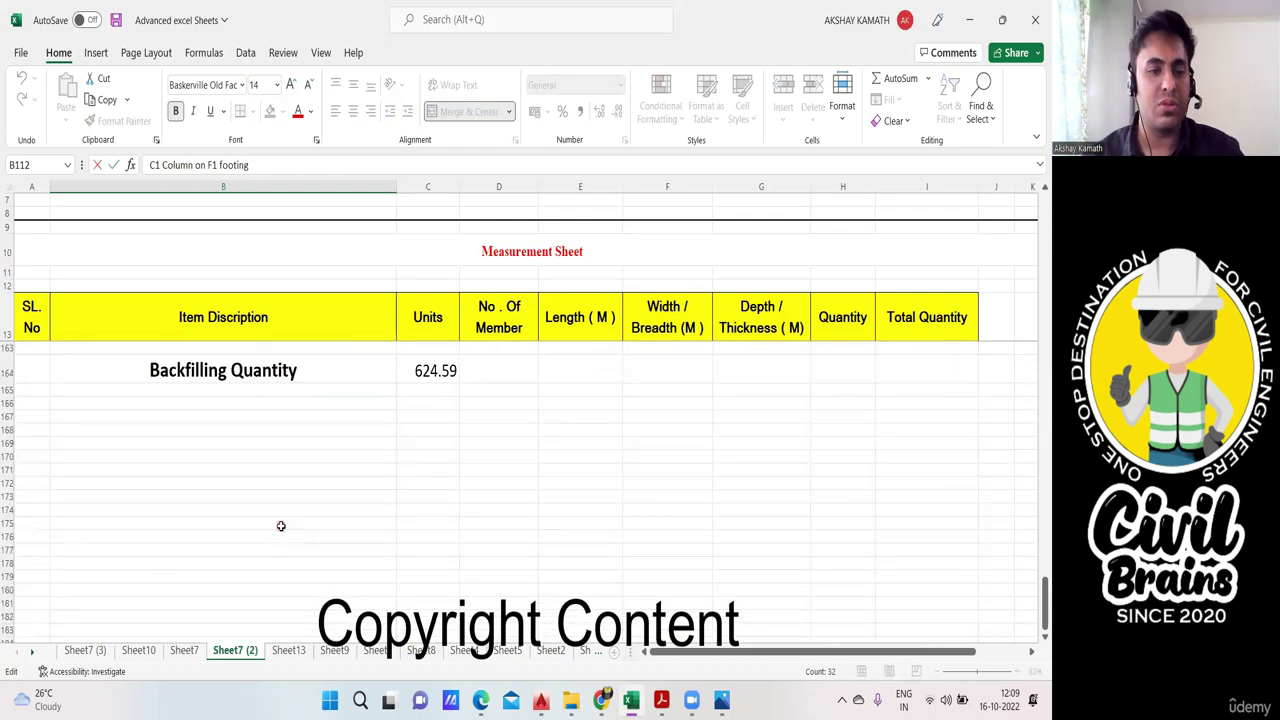
pyautogui.scroll(8, 285, 525)
pyautogui.scroll(4, 287, 526)
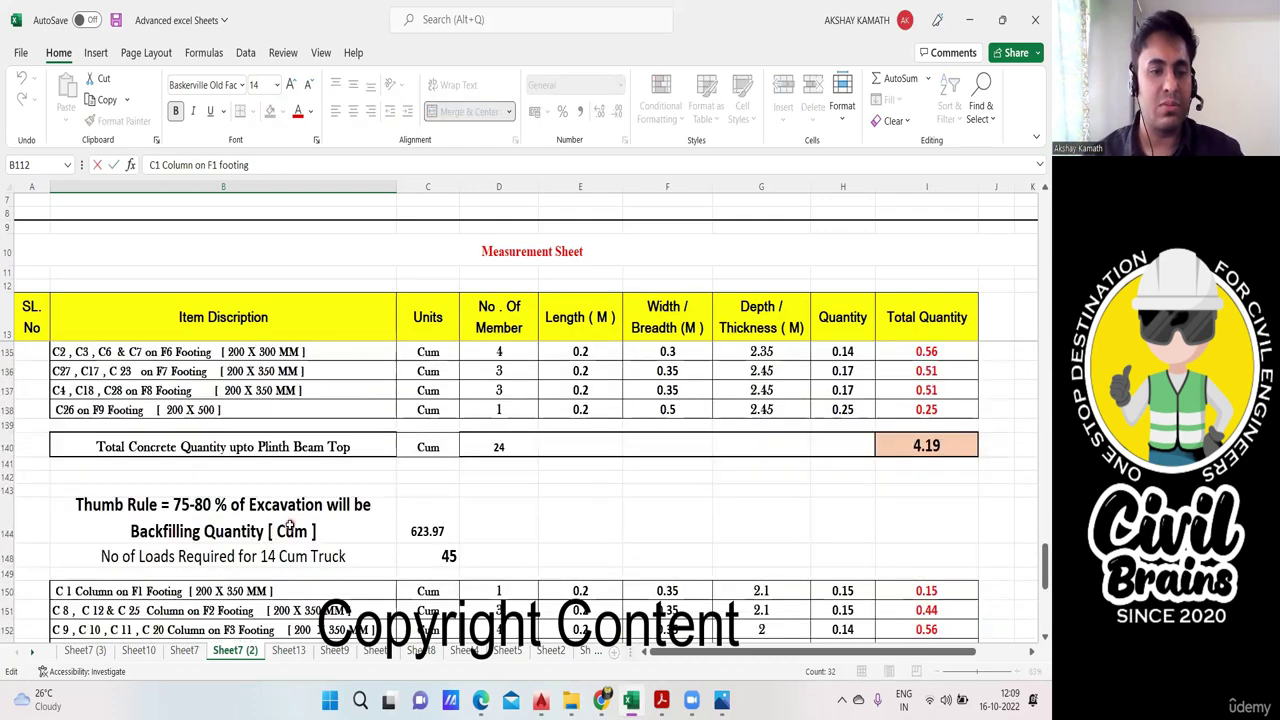
pyautogui.scroll(9, 289, 530)
pyautogui.click(215, 490)
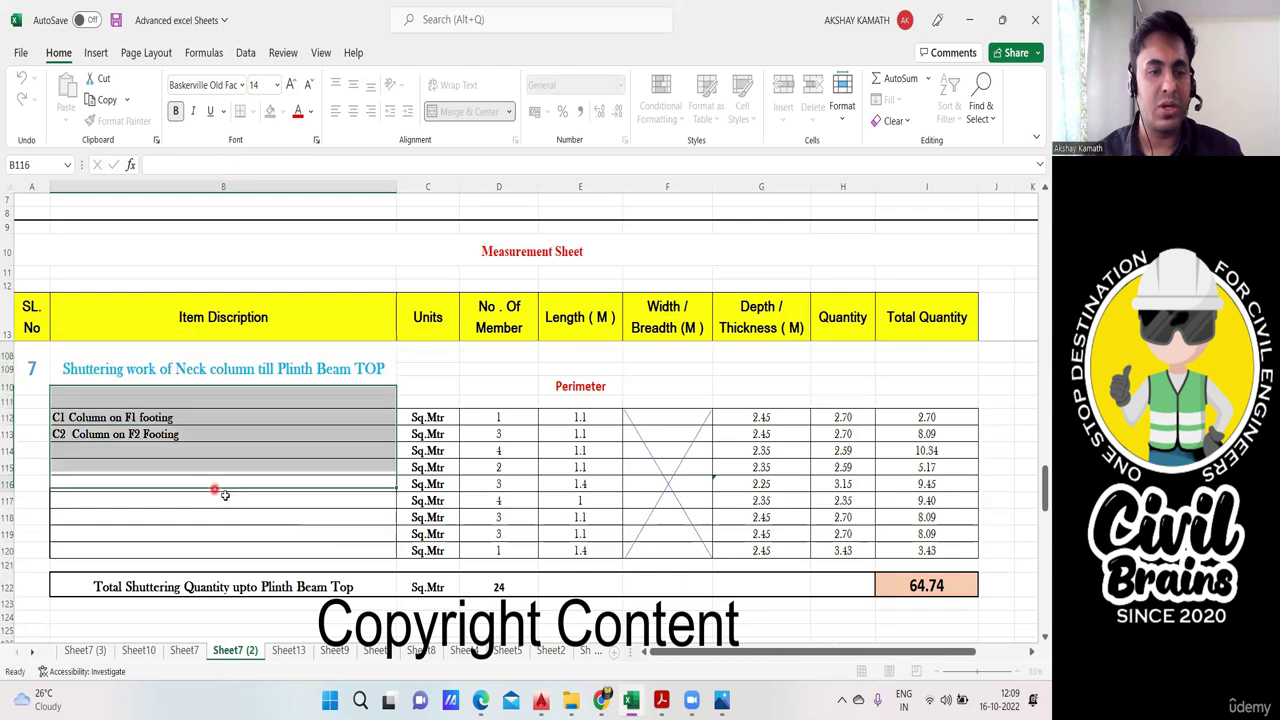
# Step: Check the colour-labelled footing plan screenshot in Photos and enter "C3 column on F3 Footing" as the third shuttering item description in B114 in Excel
pyautogui.click(721, 700)
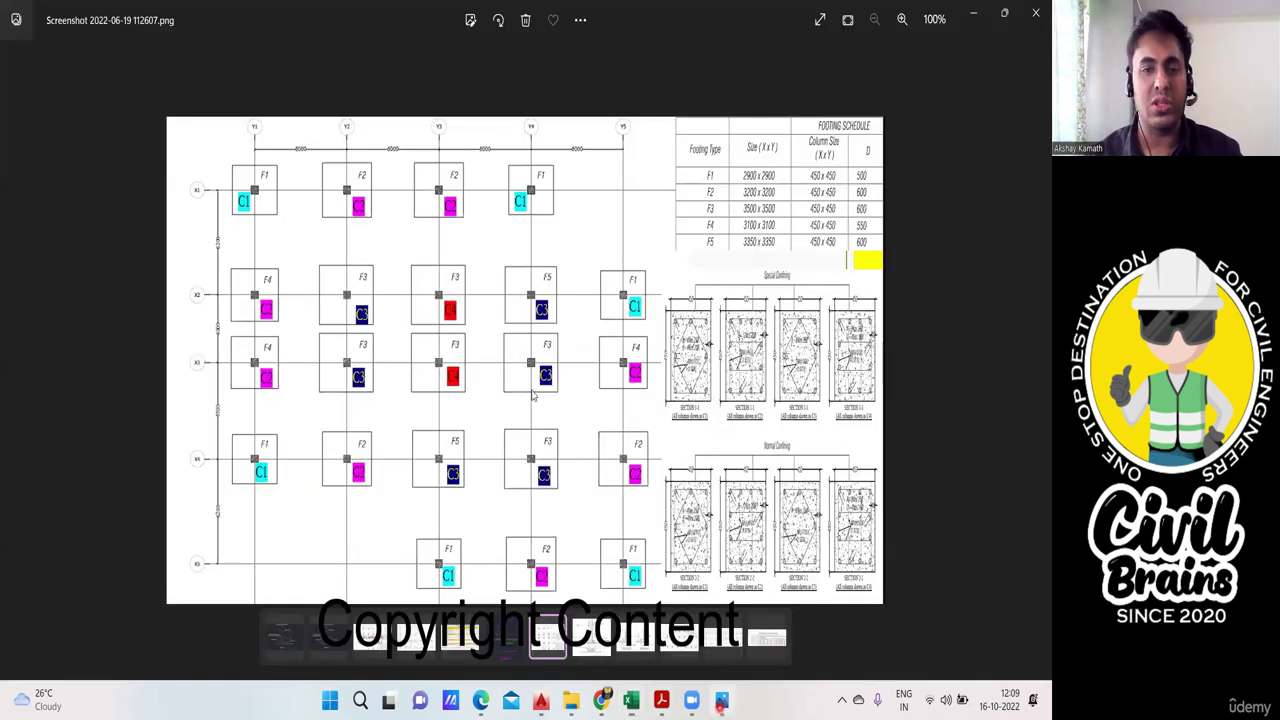
pyautogui.click(511, 293)
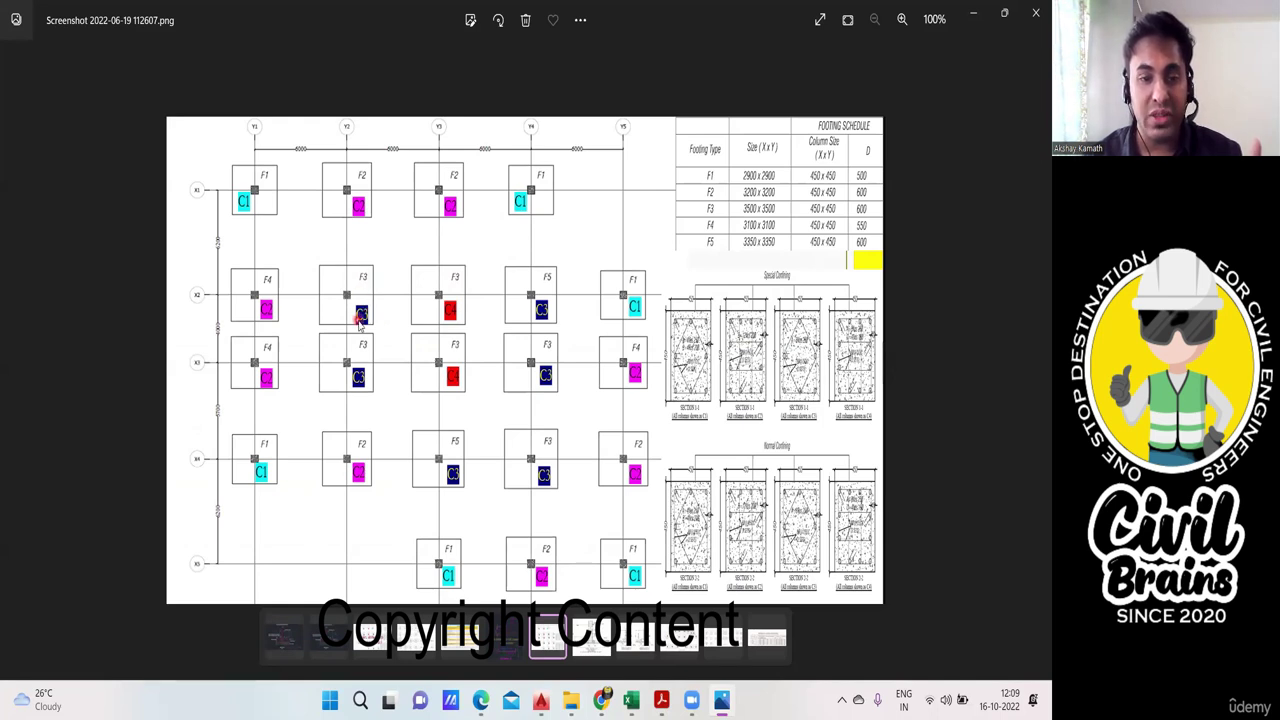
pyautogui.rightClick(400, 368)
pyautogui.click(370, 368)
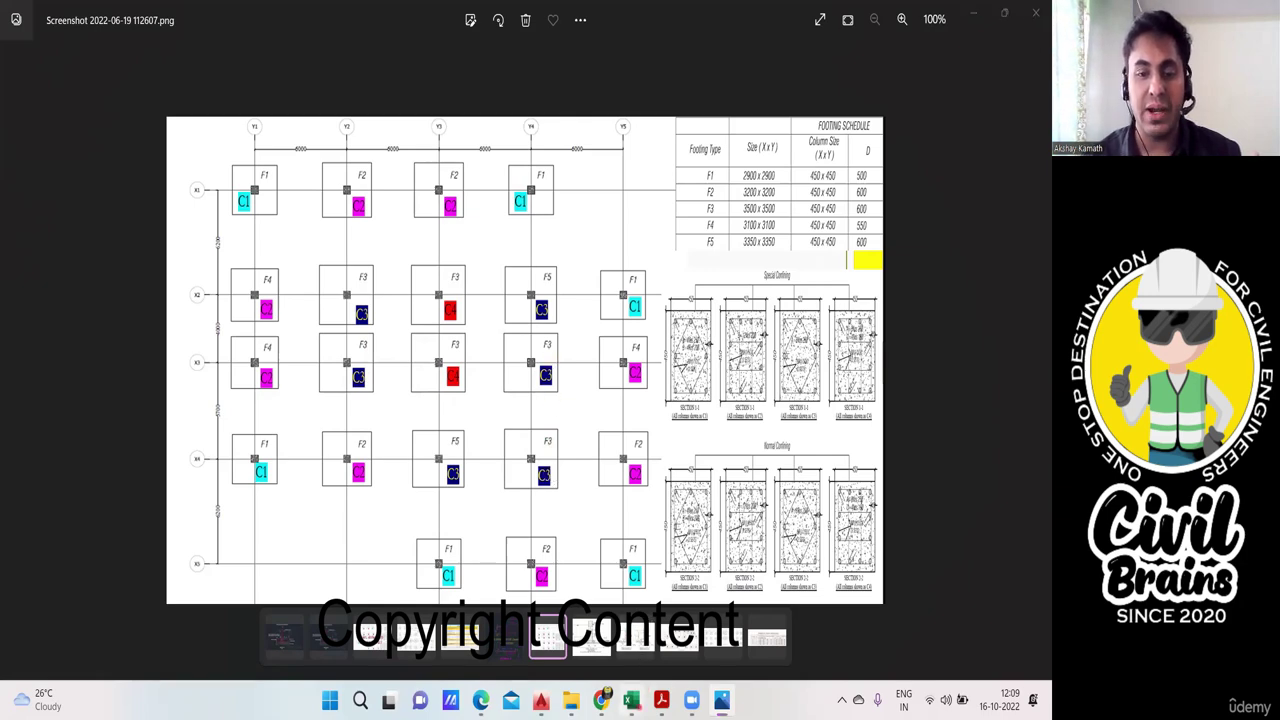
pyautogui.click(631, 700)
pyautogui.click(144, 451)
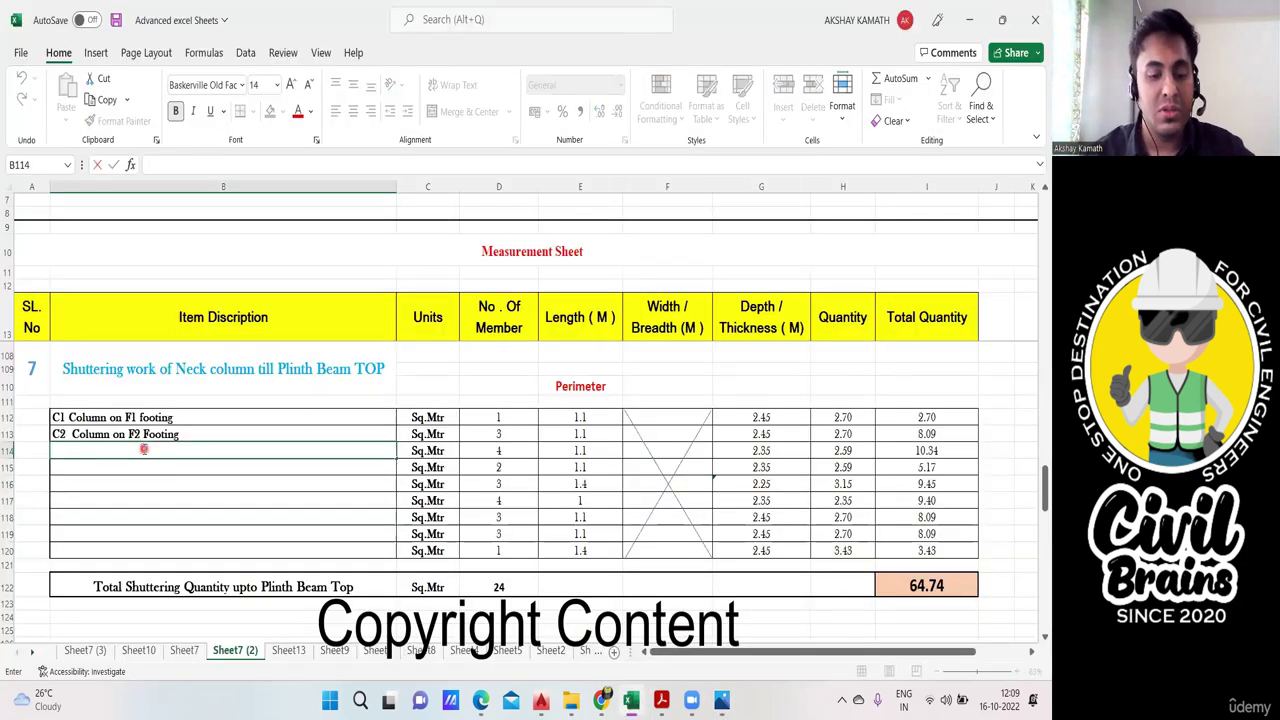
pyautogui.write('c3')
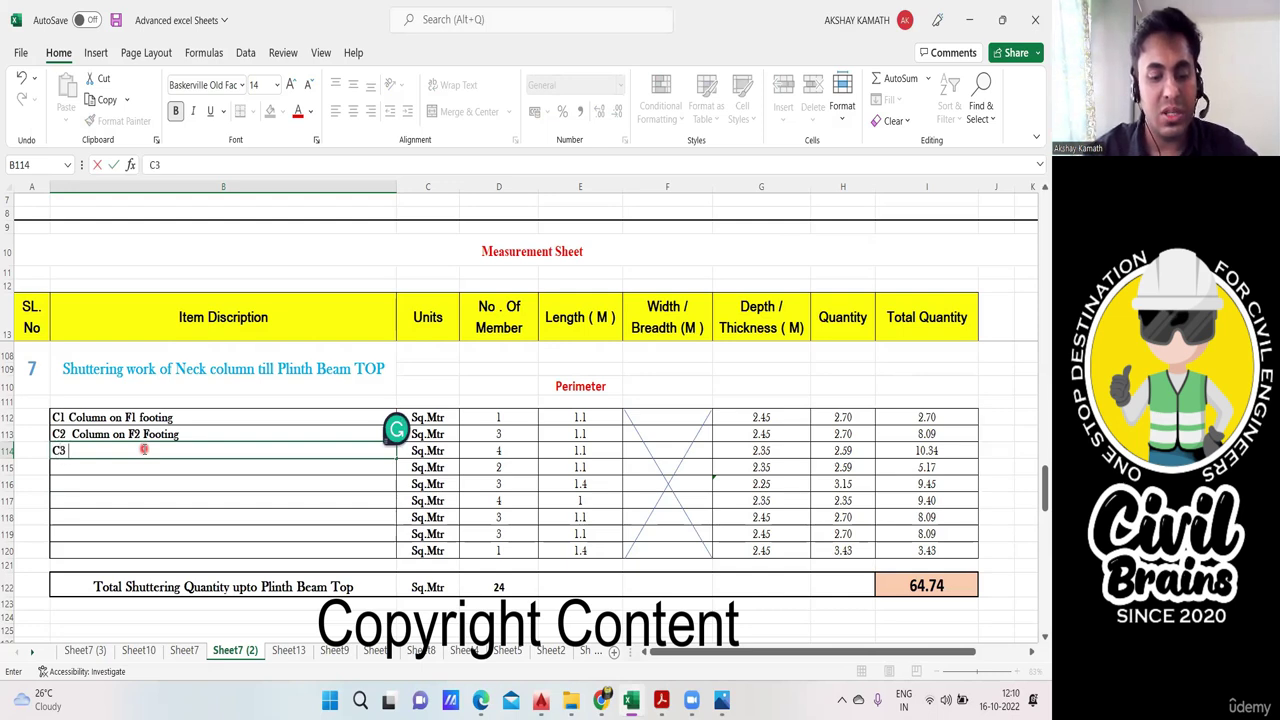
pyautogui.write(' column on F3')
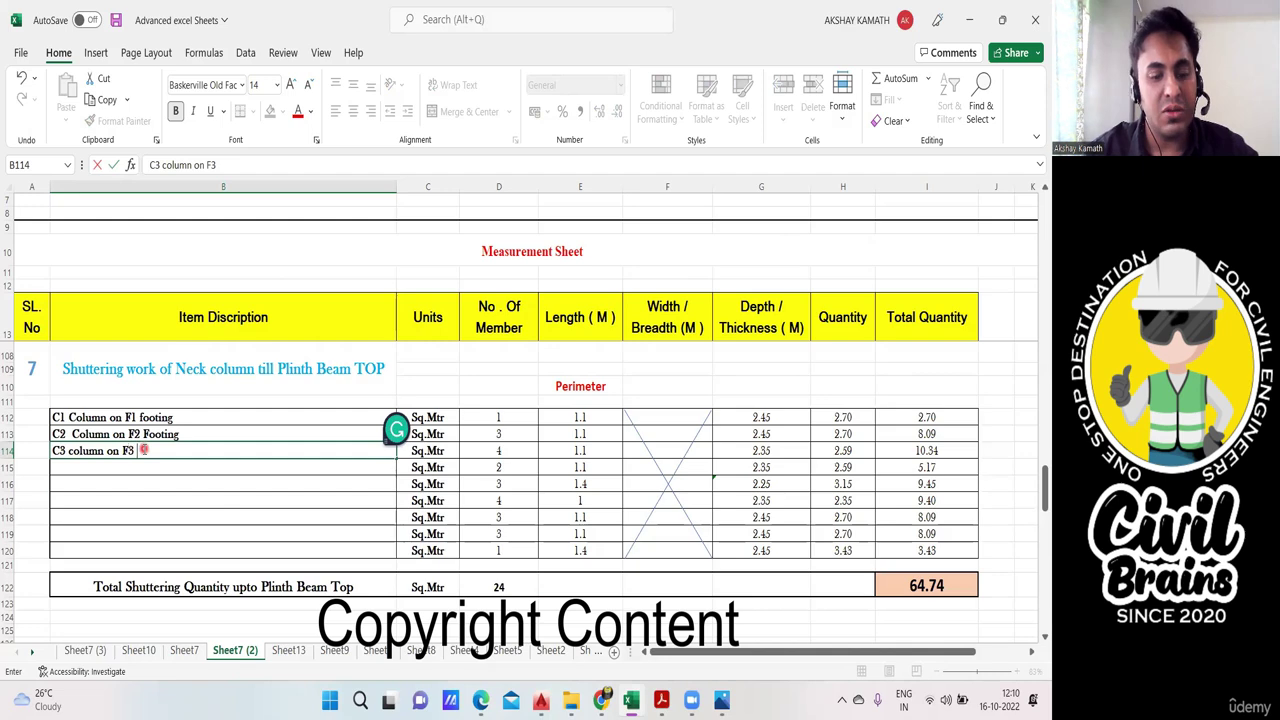
pyautogui.write(' Footing')
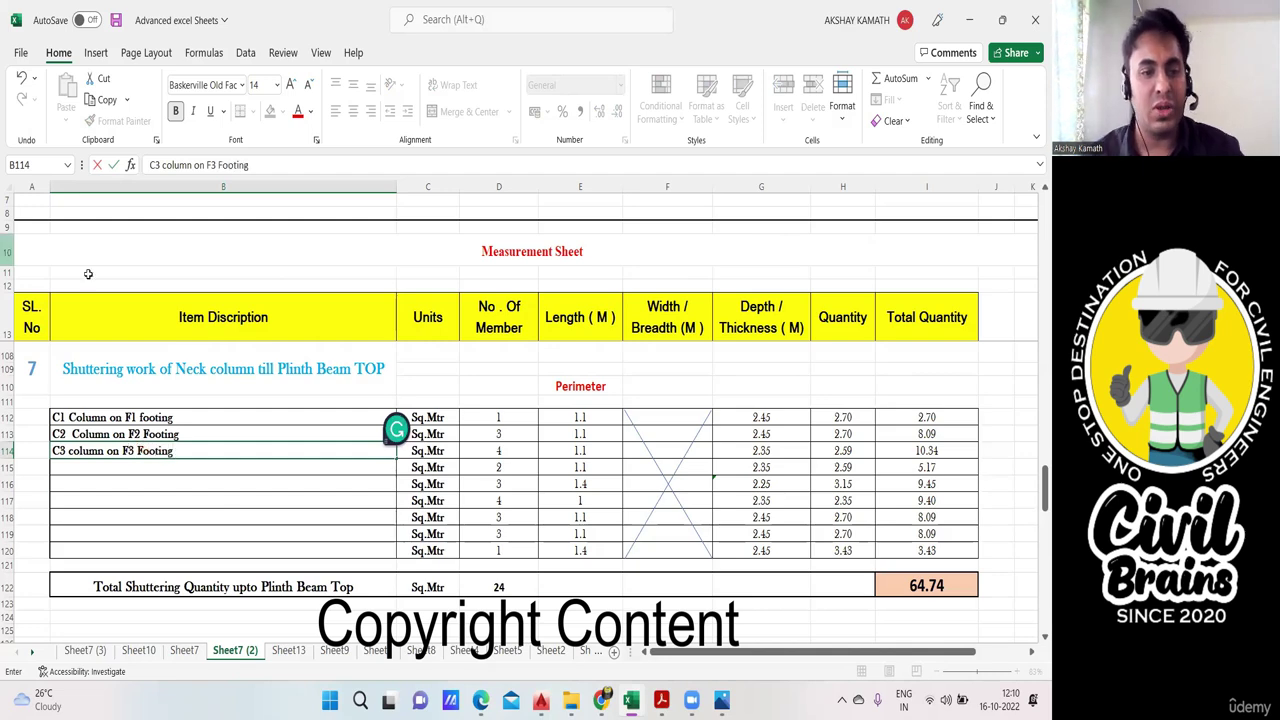
pyautogui.click(277, 493)
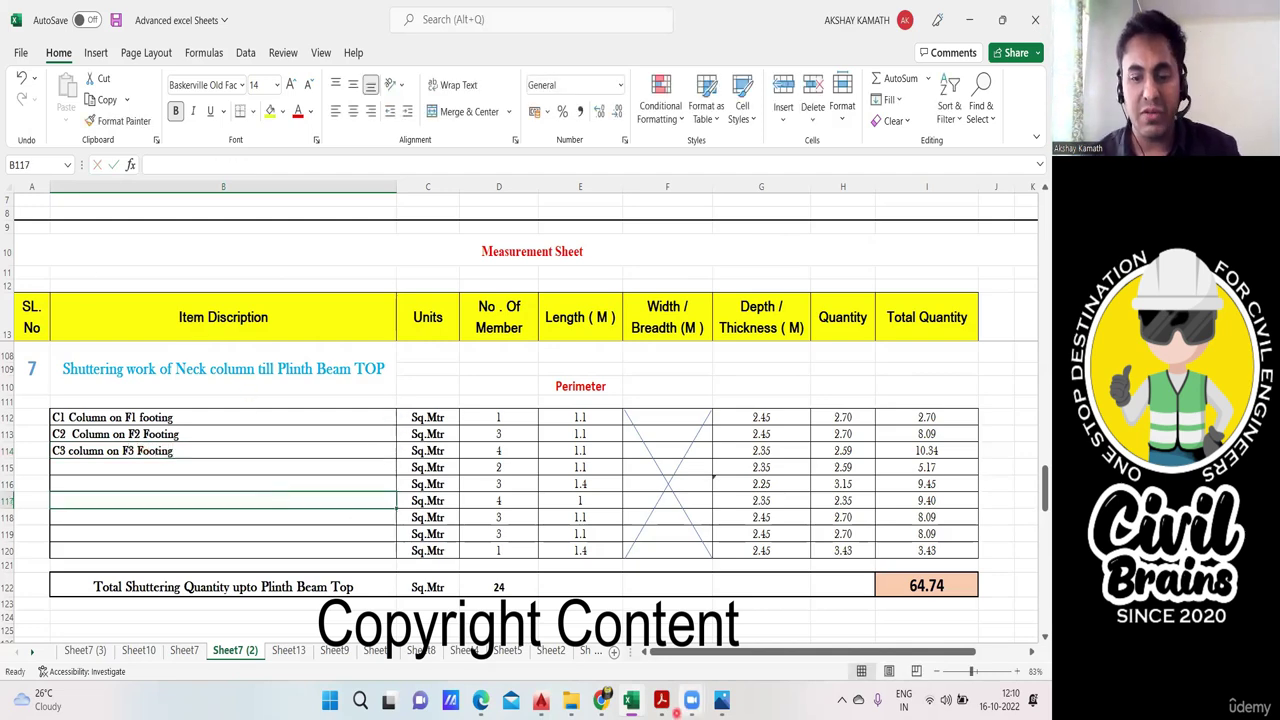
# Step: Review the labelled footing plan screenshot and enter "C3 Column on F3 Footing" as the fourth item description in B115
pyautogui.click(723, 706)
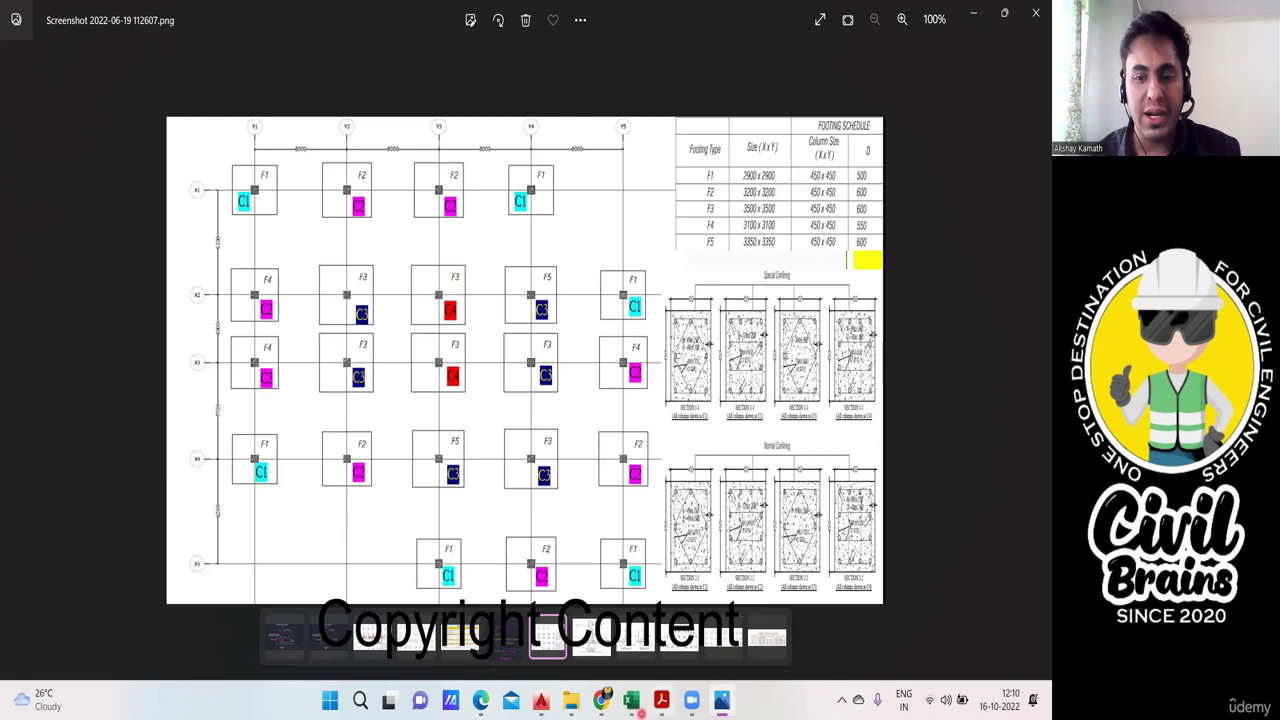
pyautogui.click(631, 700)
pyautogui.click(69, 471)
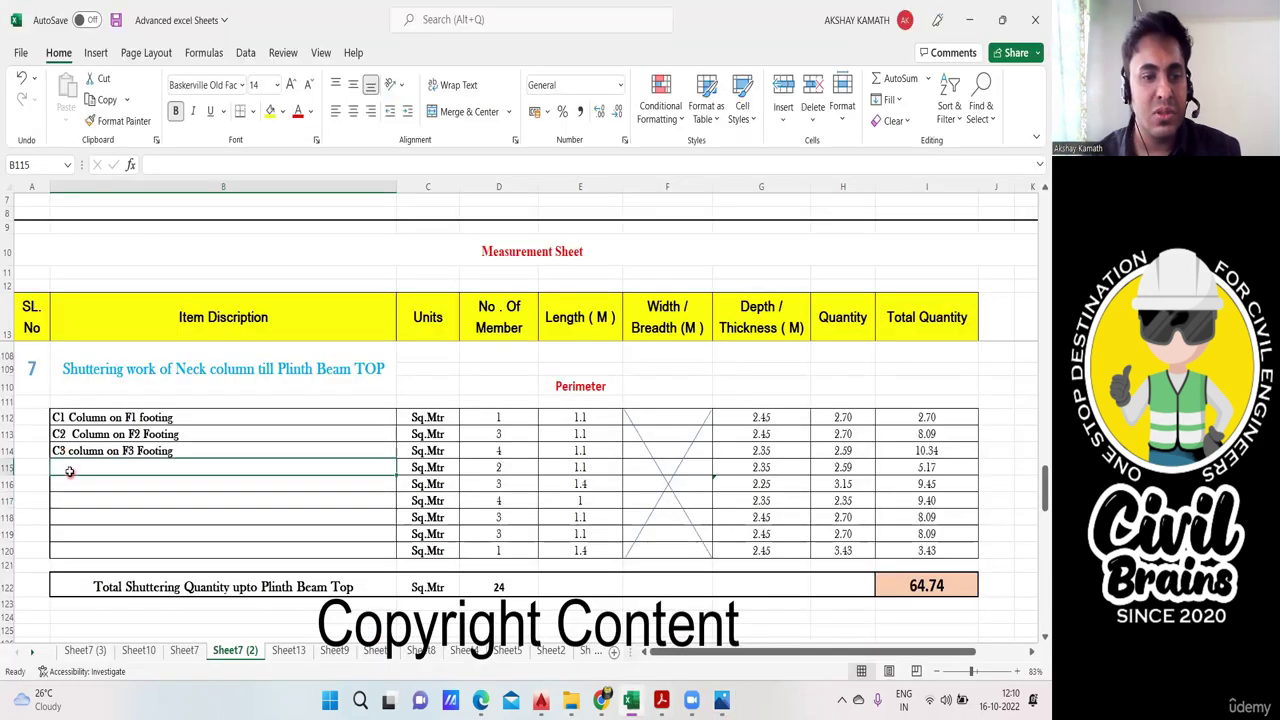
pyautogui.doubleClick(69, 467)
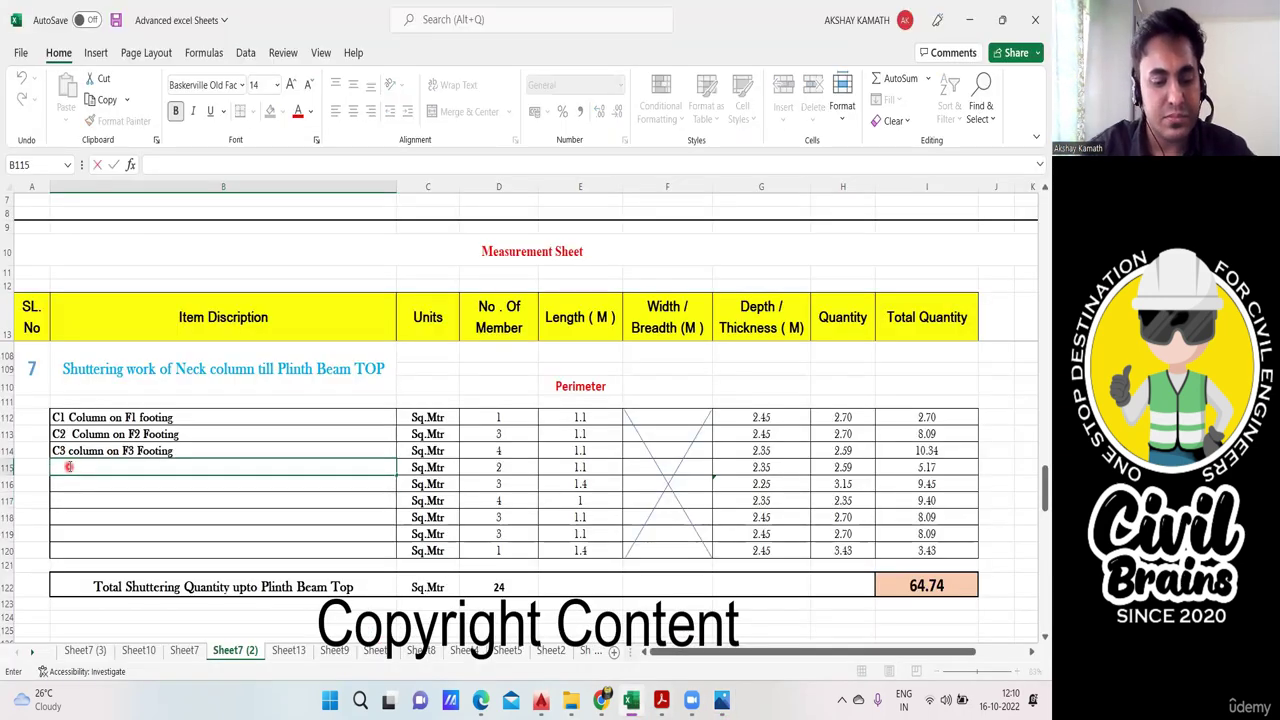
pyautogui.write('C3 C')
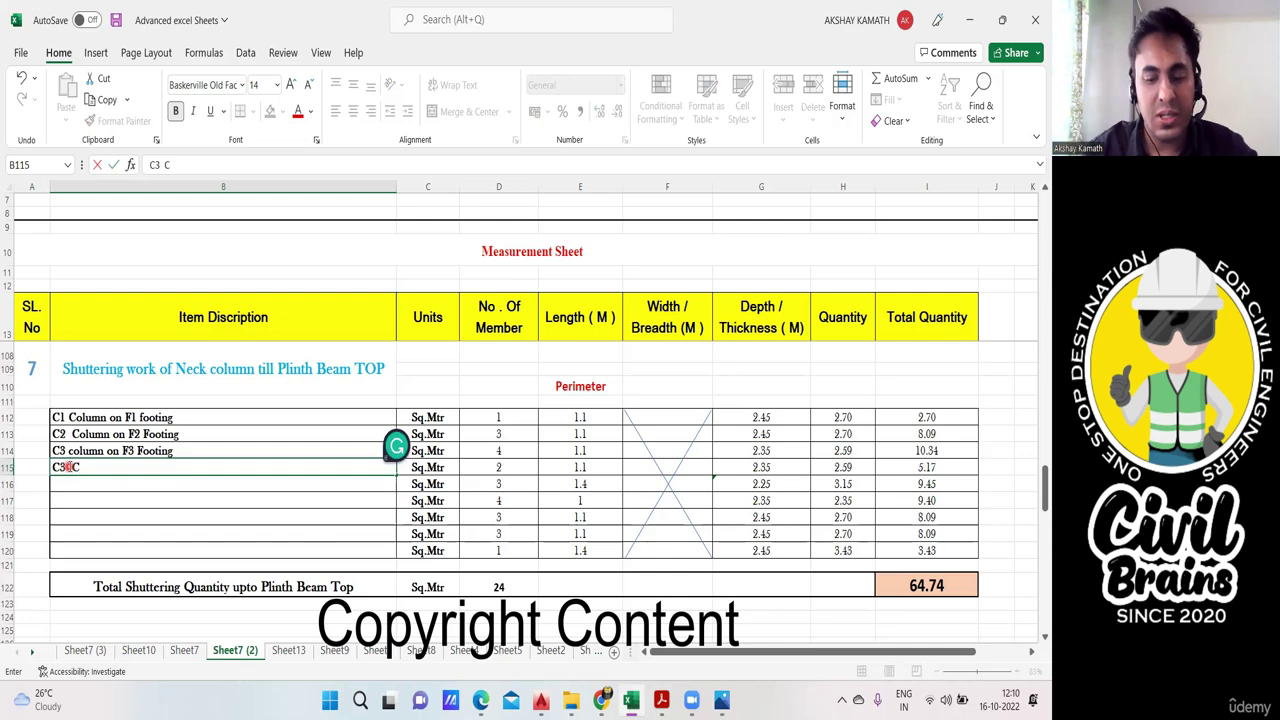
pyautogui.write('olumn on F3')
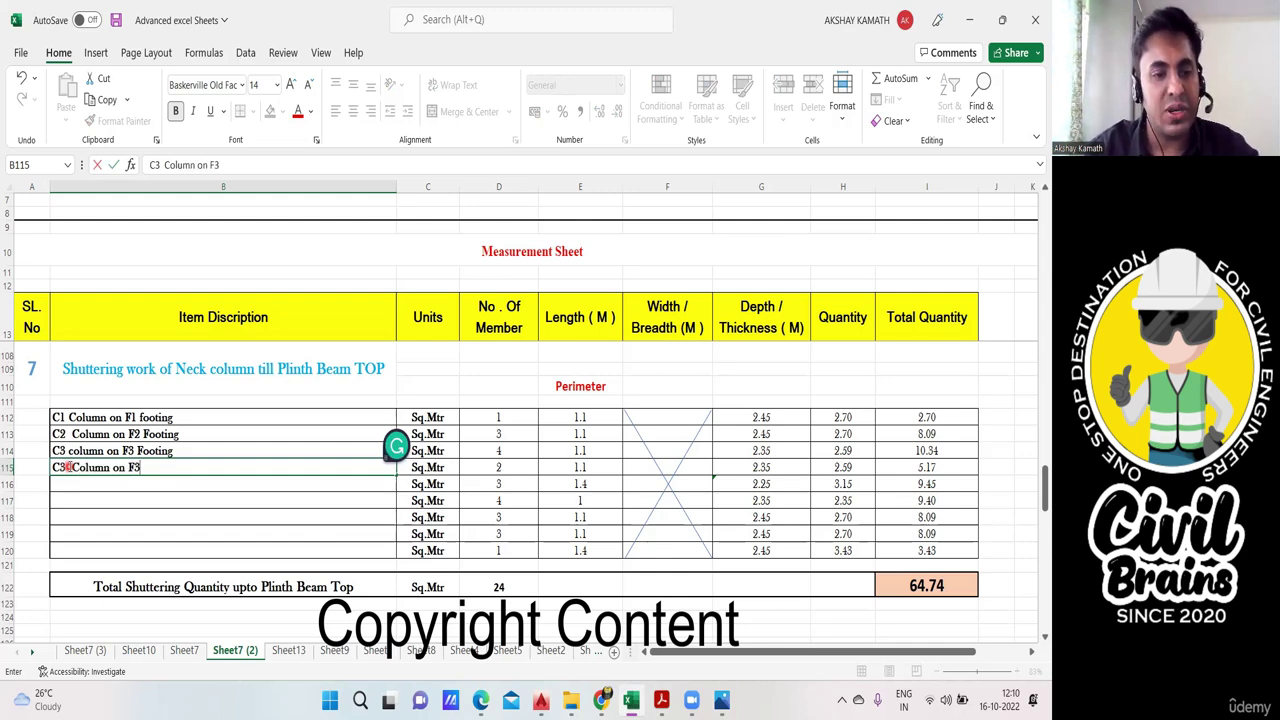
pyautogui.write(' Footing')
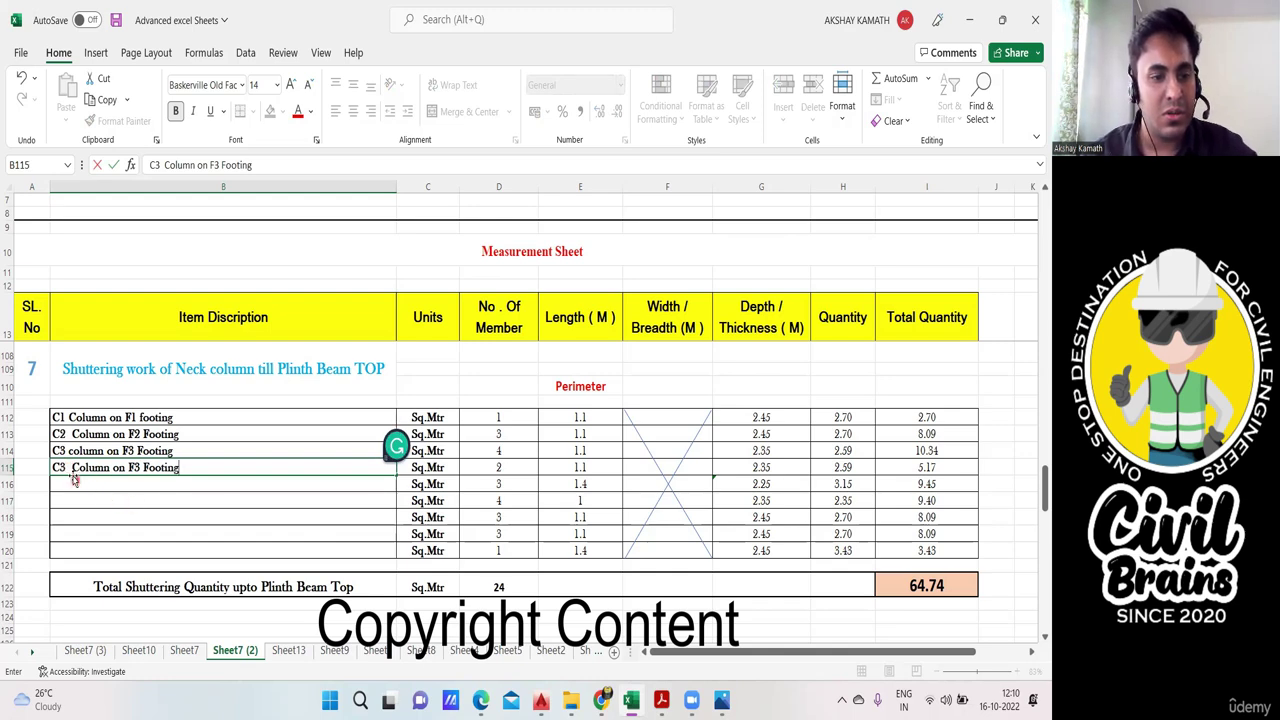
pyautogui.press('Return')
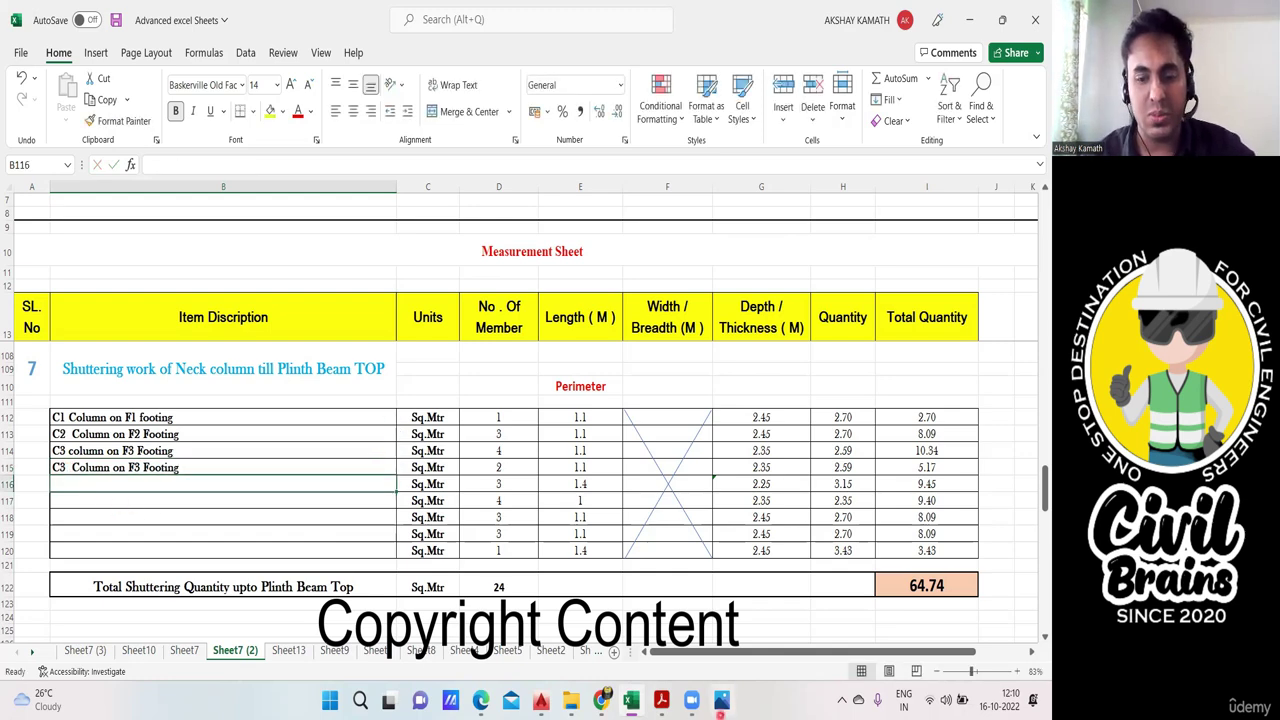
# Step: Recheck the footing plan and correct the column label in B115 so that it reads "C4 Column on F3 Footing"
pyautogui.click(721, 700)
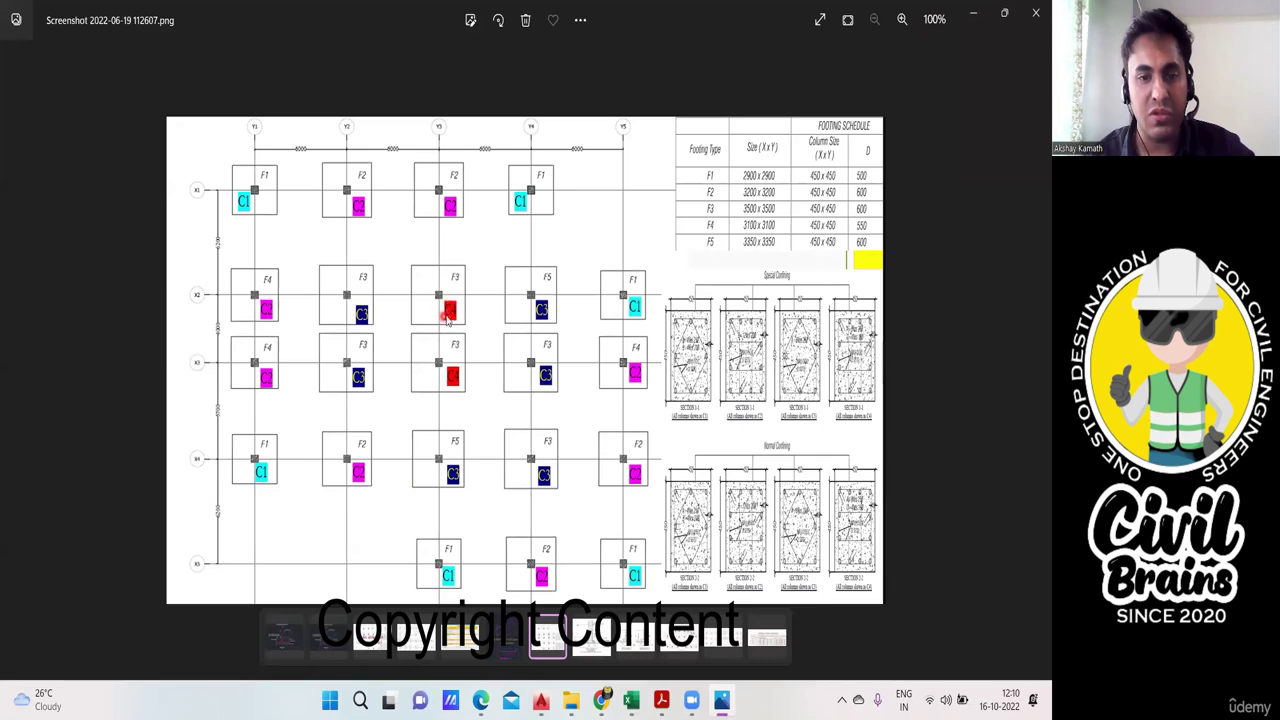
pyautogui.click(721, 700)
pyautogui.doubleClick(63, 467)
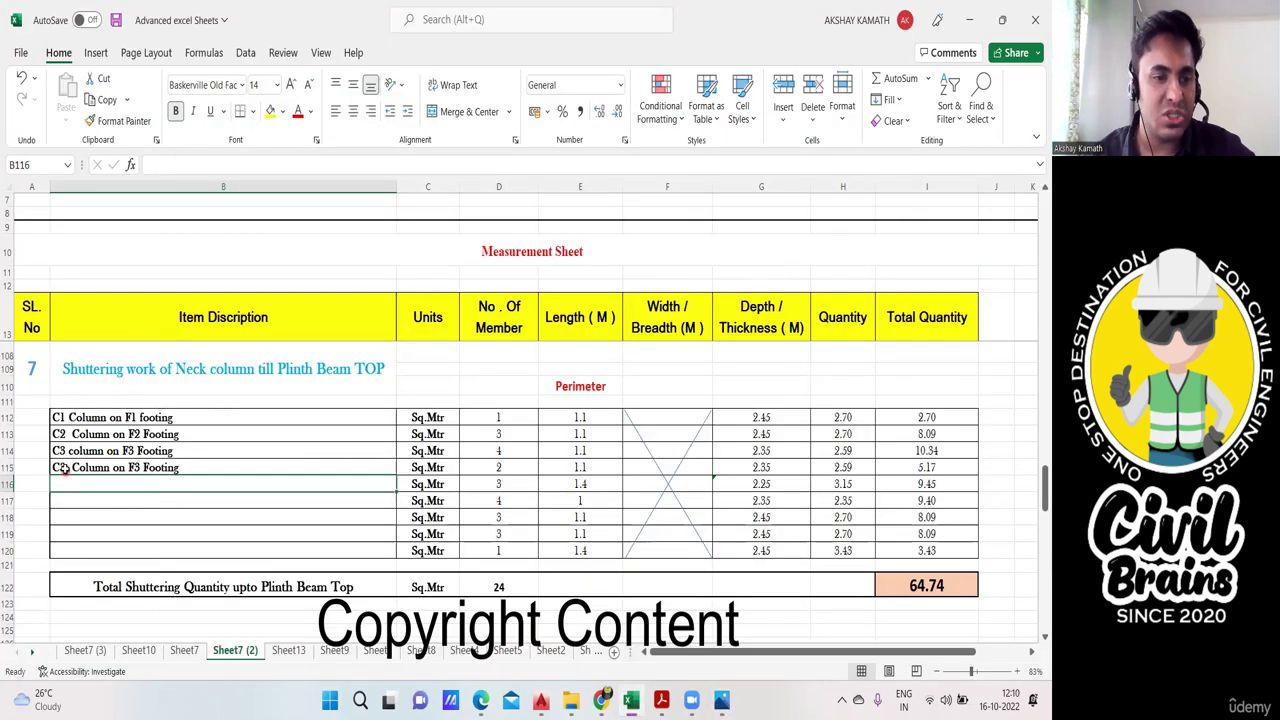
pyautogui.press('BackSpace')
pyautogui.write('4')
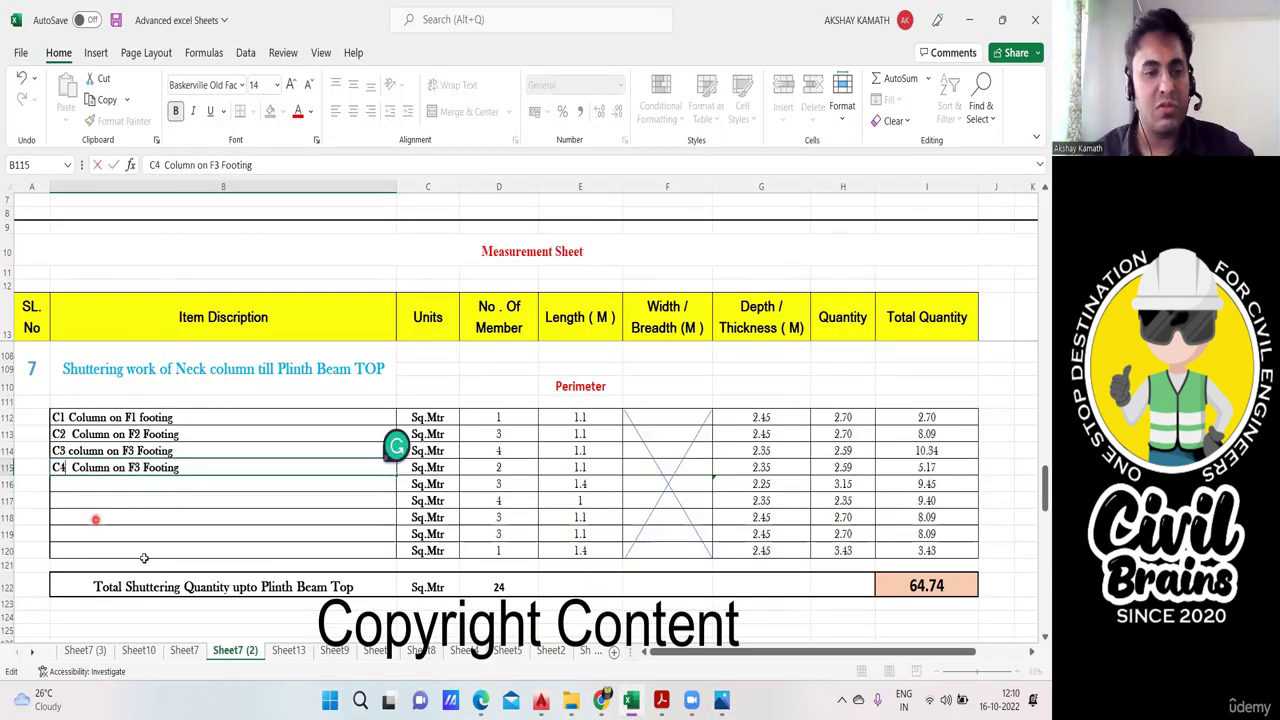
pyautogui.click(191, 538)
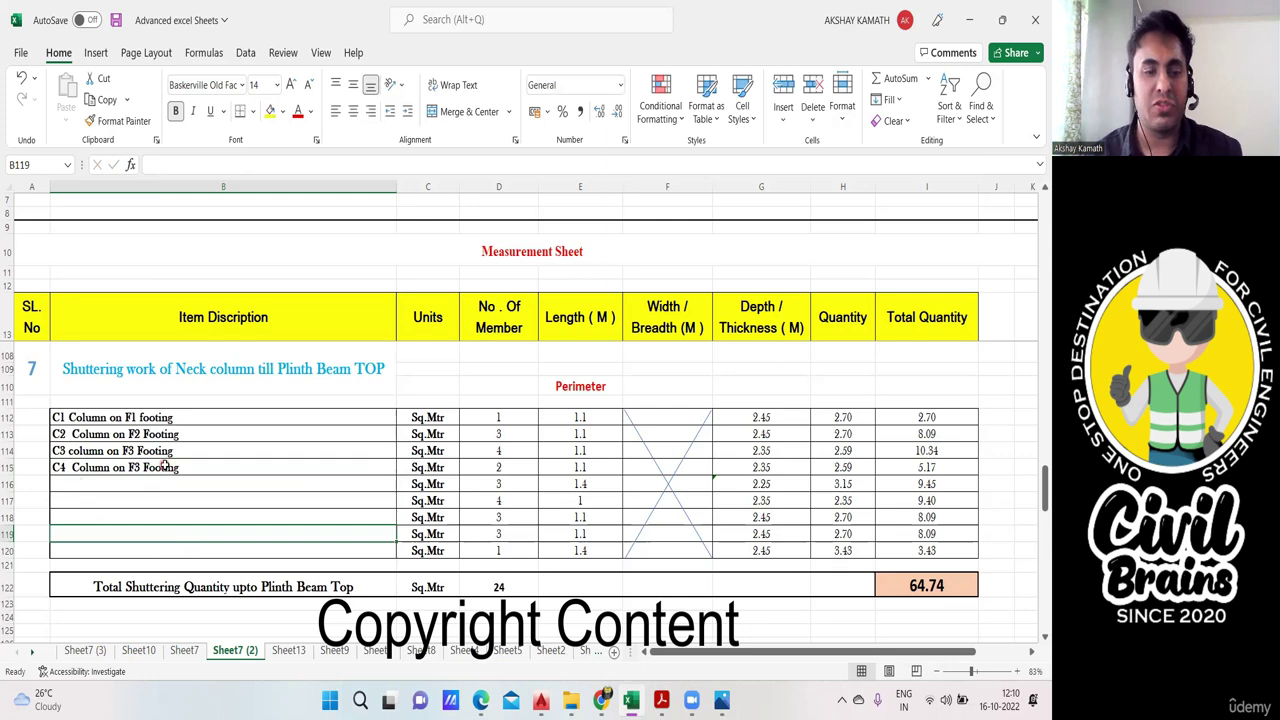
# Step: Compare the listed items with the labelled footing plan and enter "C2 column on F$" as the fifth item description in B116
pyautogui.click(721, 700)
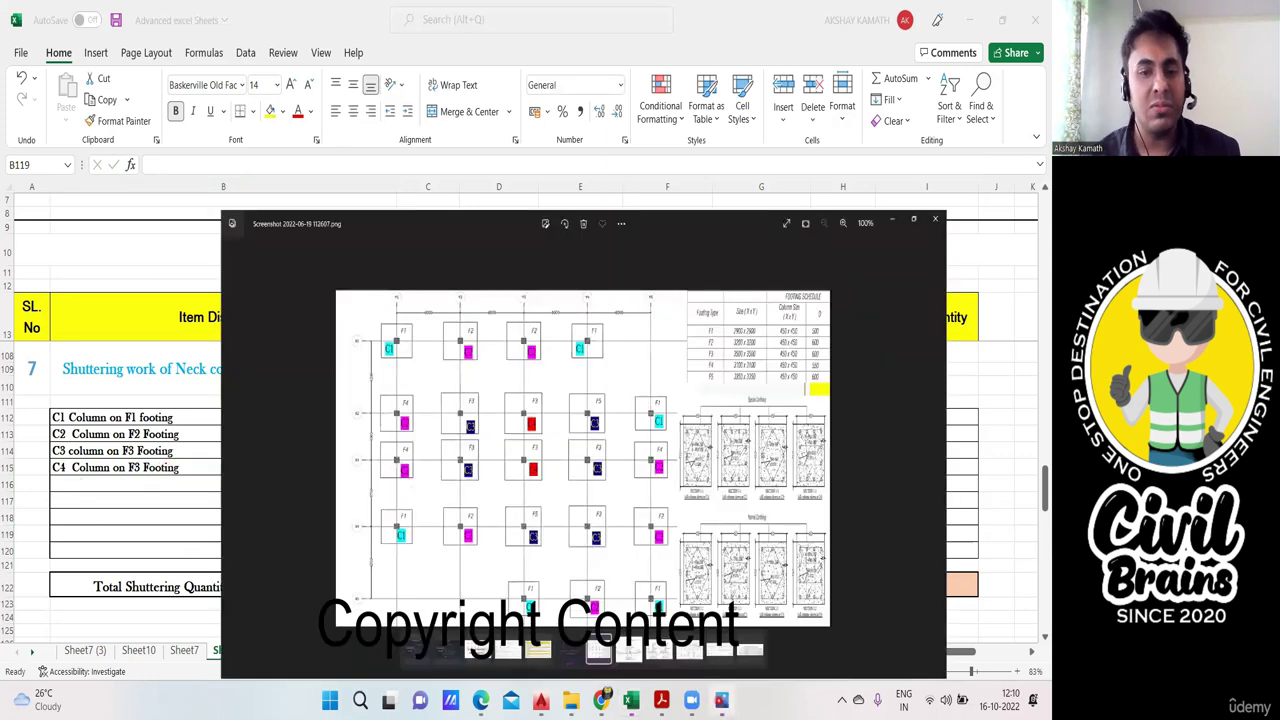
pyautogui.click(721, 700)
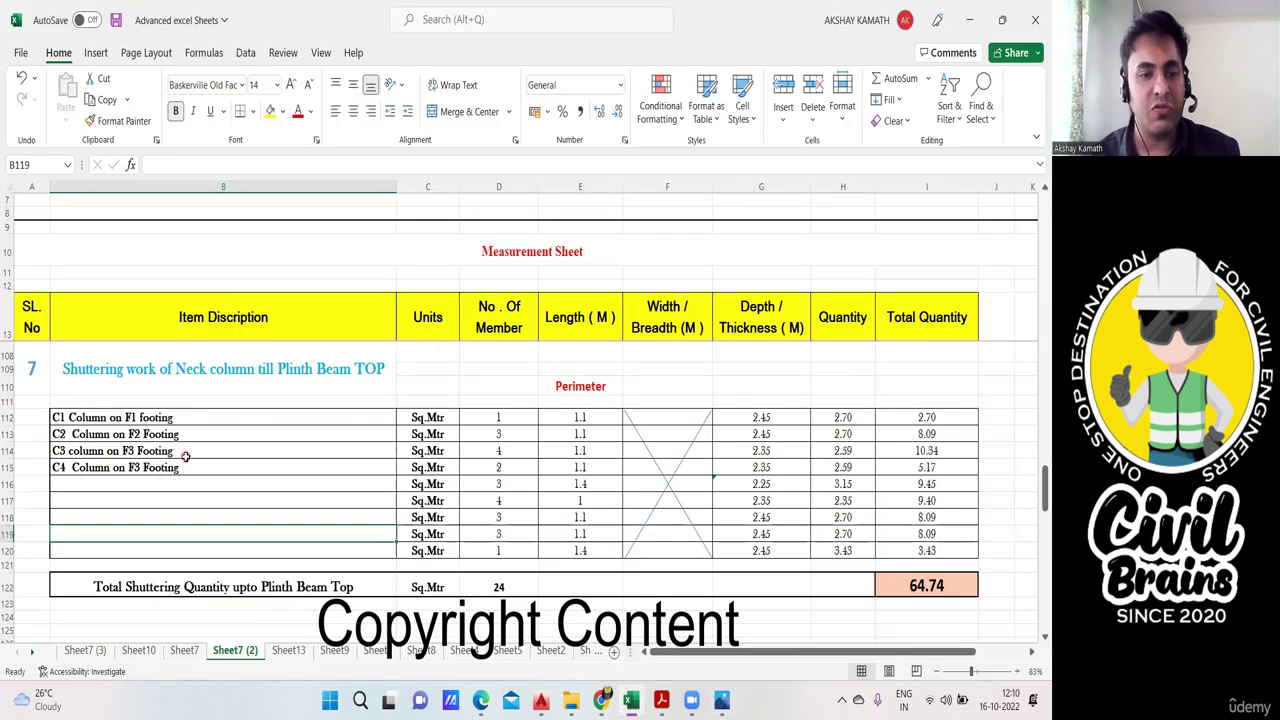
pyautogui.click(721, 700)
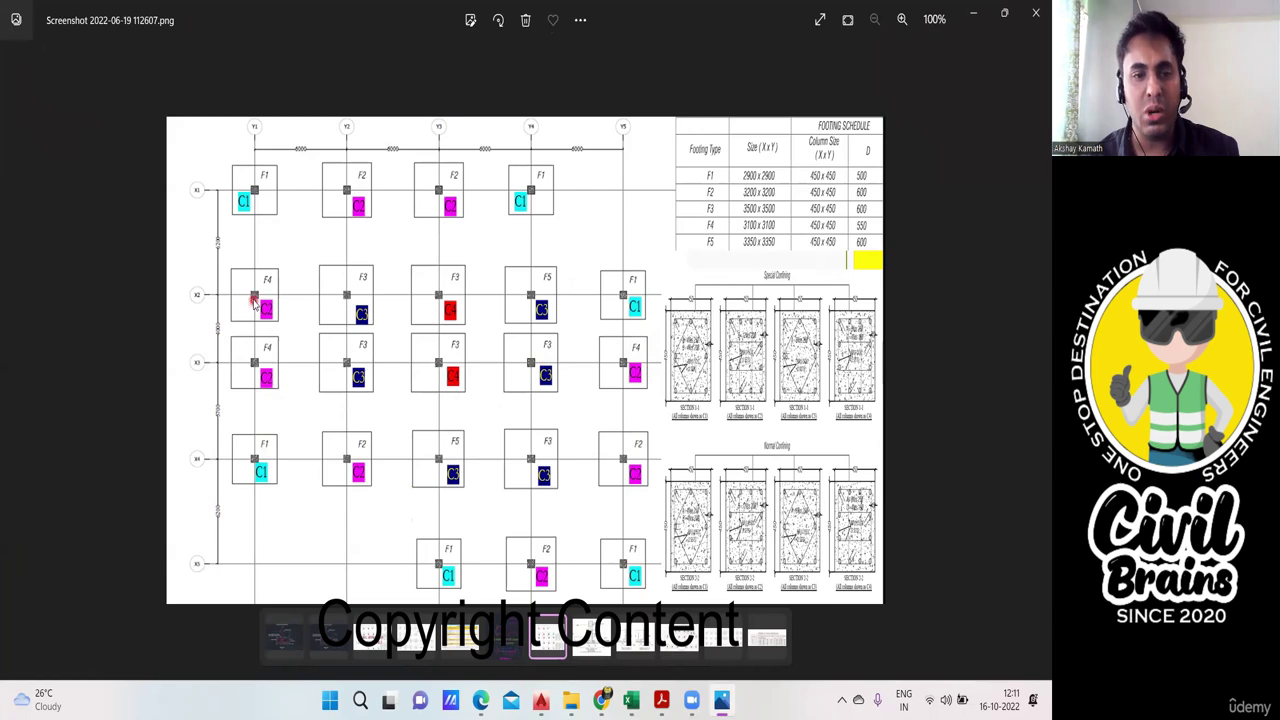
pyautogui.click(634, 700)
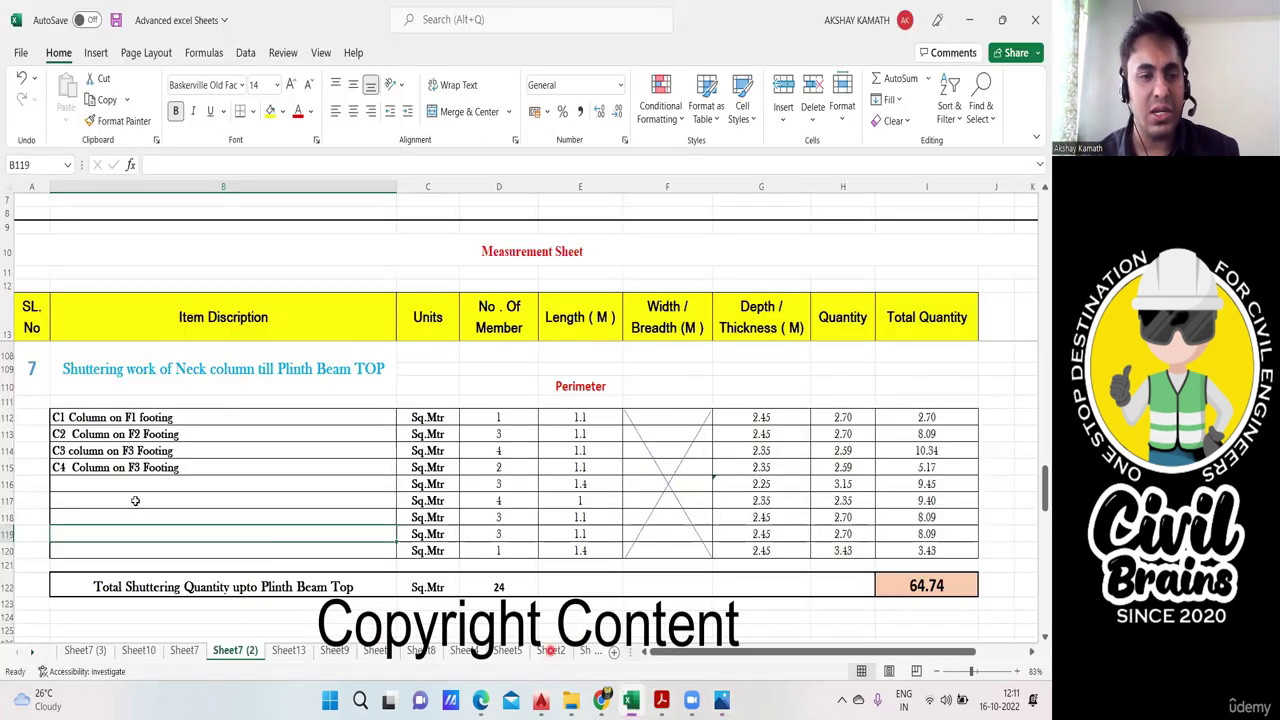
pyautogui.click(133, 487)
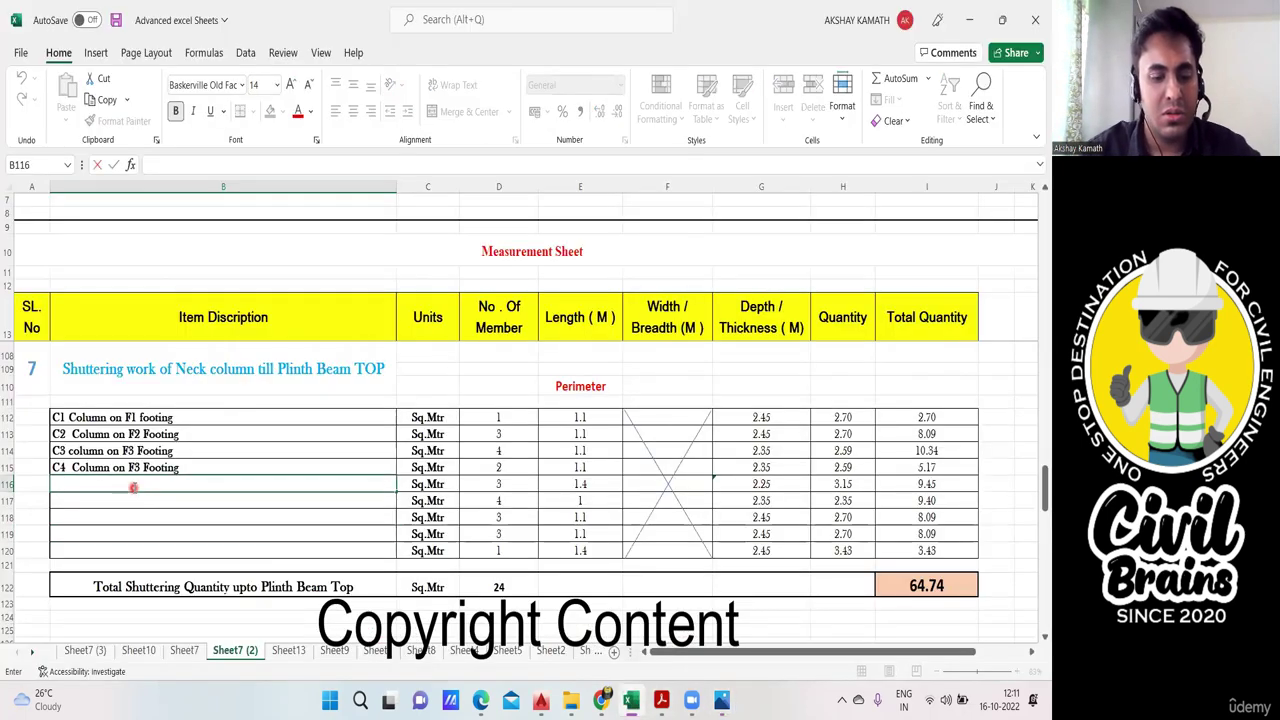
pyautogui.write('c4')
pyautogui.press('BackSpace')
pyautogui.press('BackSpace')
pyautogui.press('BackSpace')
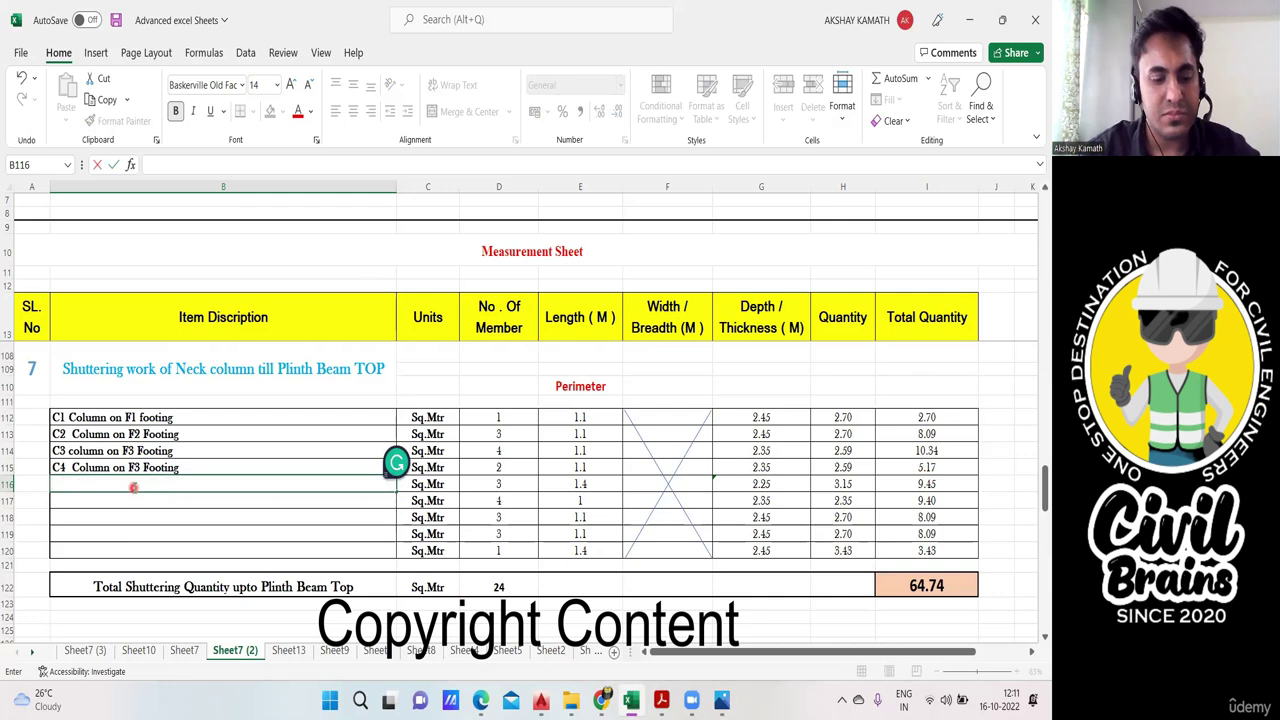
pyautogui.write('c2')
pyautogui.write(' column on F$')
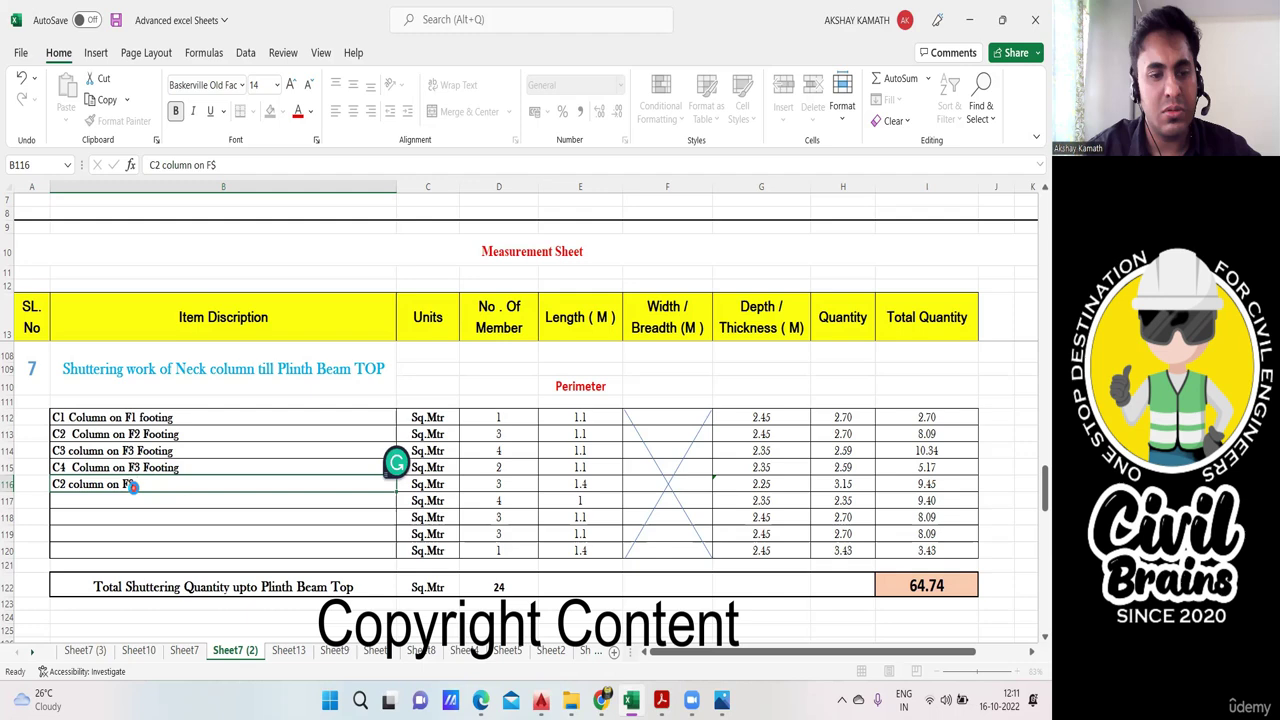
pyautogui.press('F12')
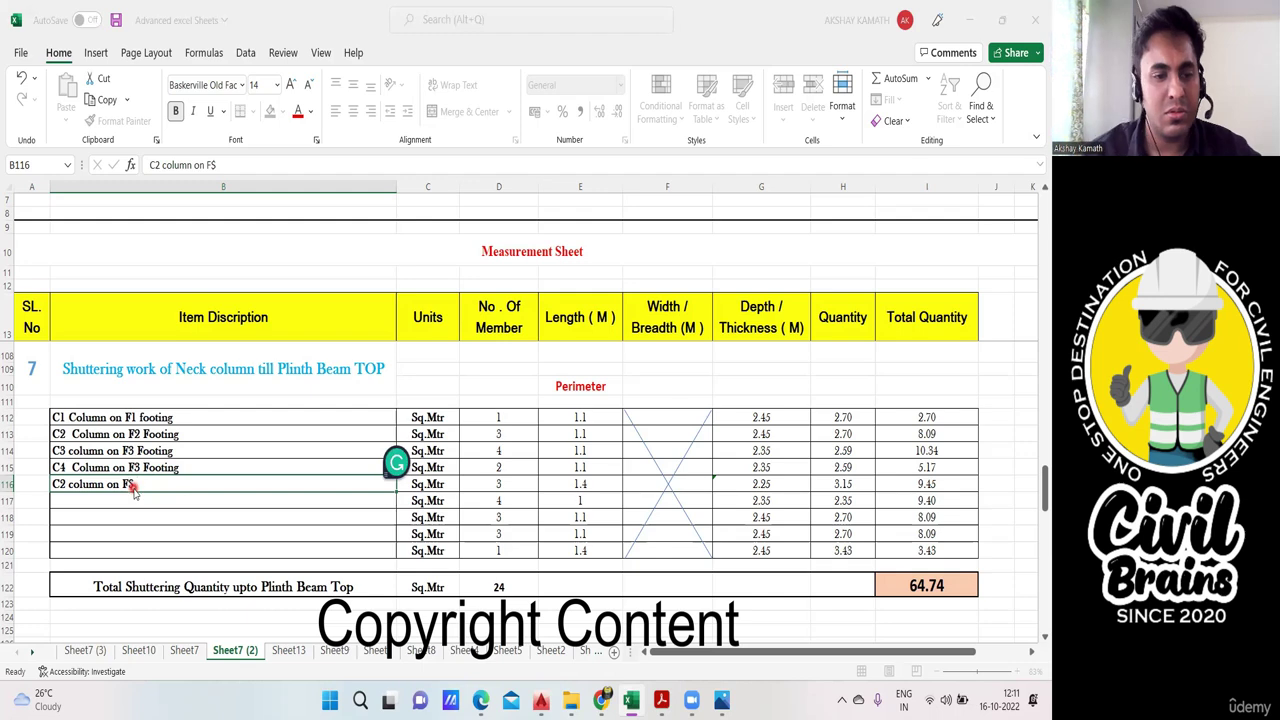
pyautogui.press('Escape')
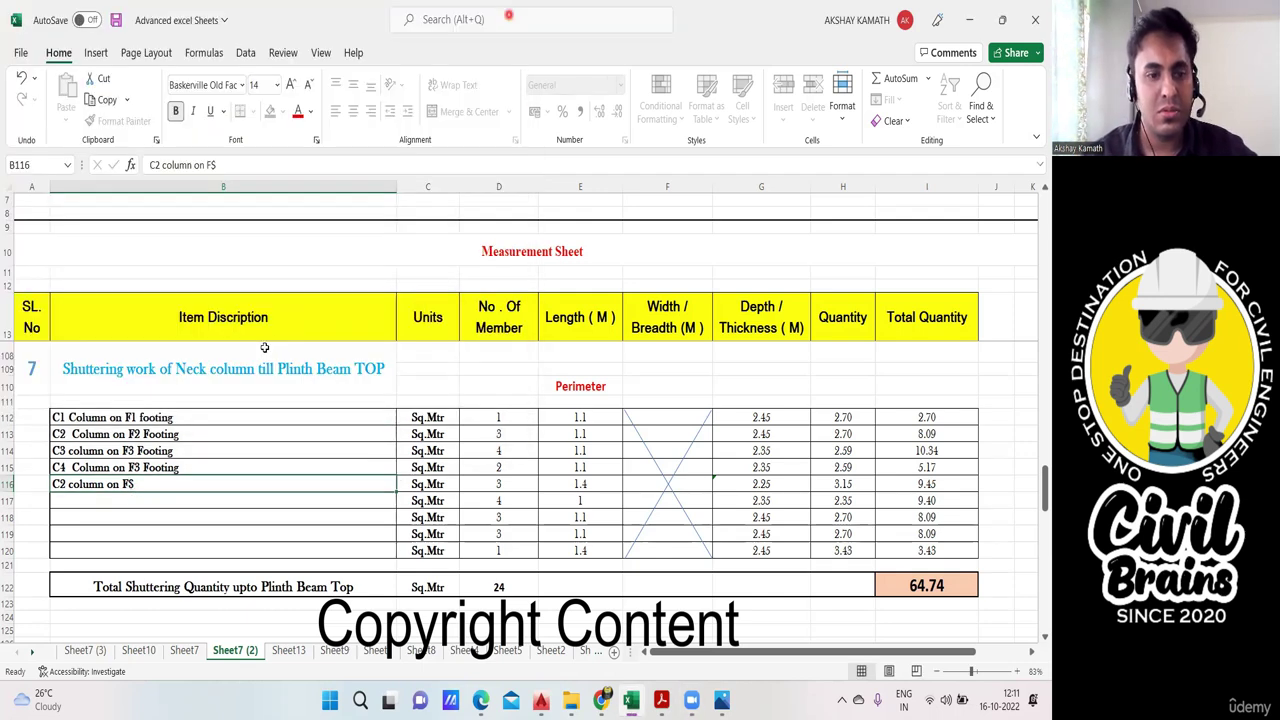
# Step: Correct and complete the description in B116 so that it reads "C2 column on F4 Footing"
pyautogui.doubleClick(168, 484)
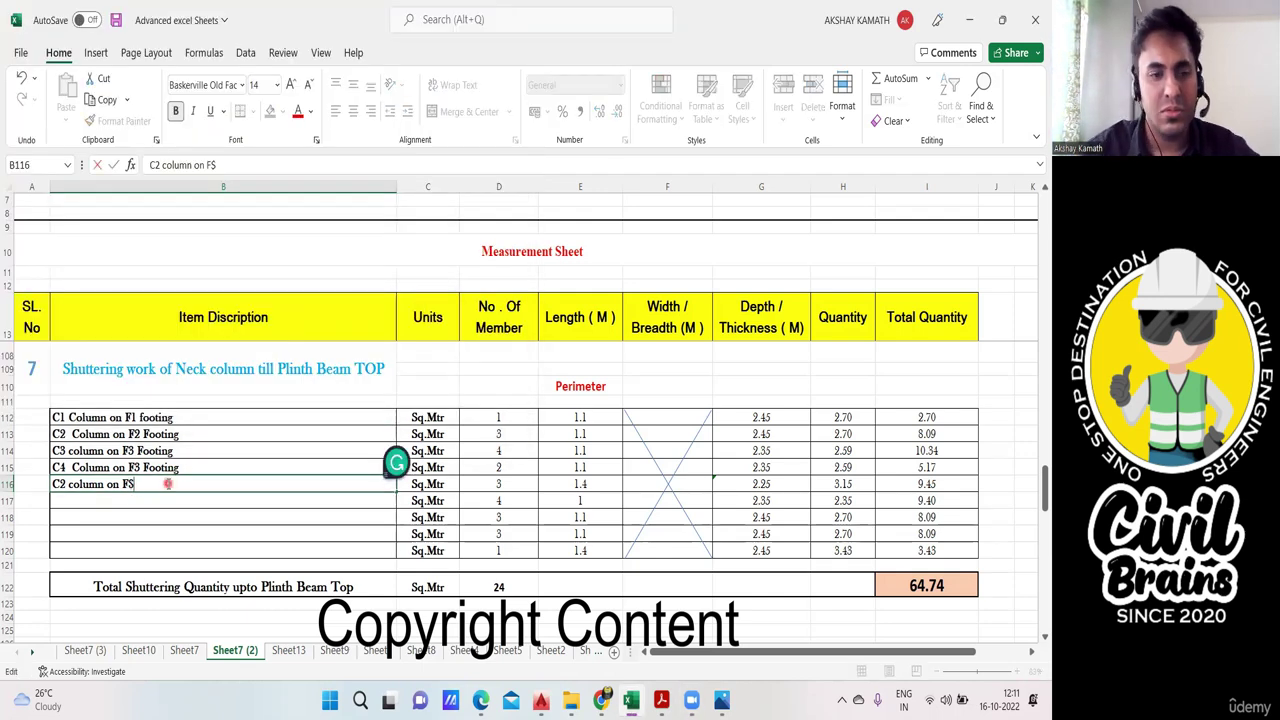
pyautogui.press('BackSpace')
pyautogui.press('BackSpace')
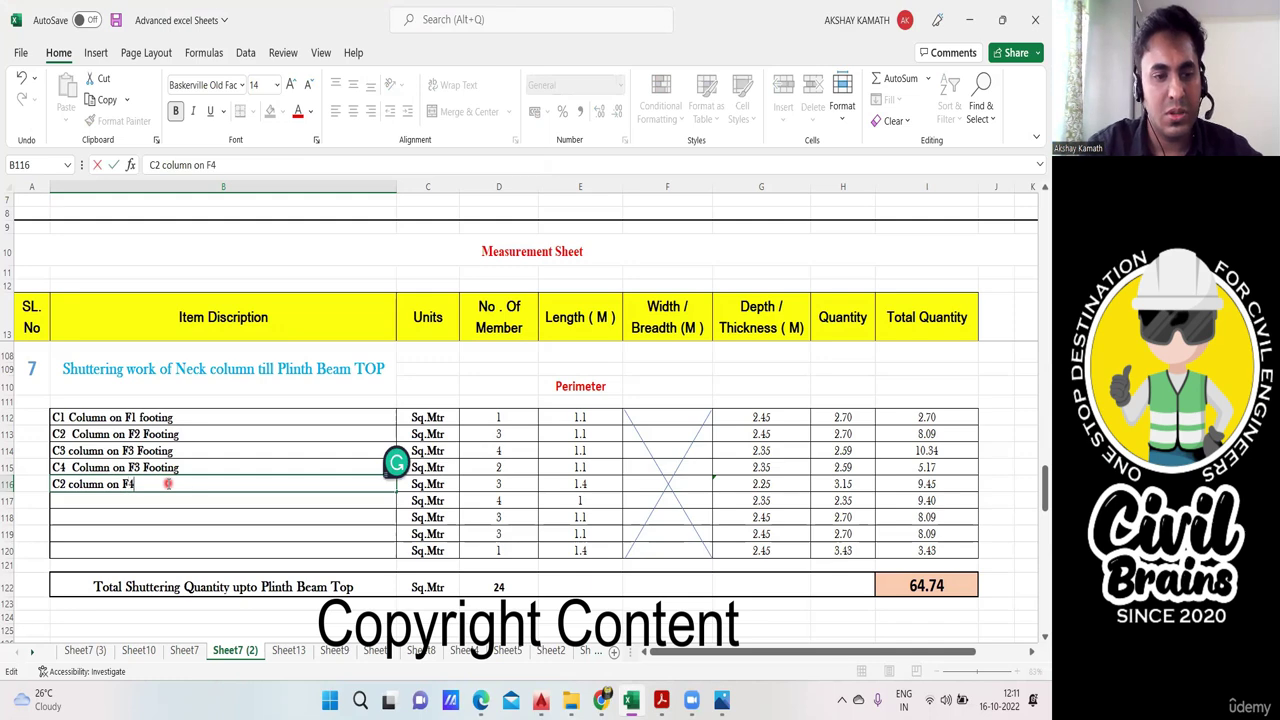
pyautogui.write('F4 Footing')
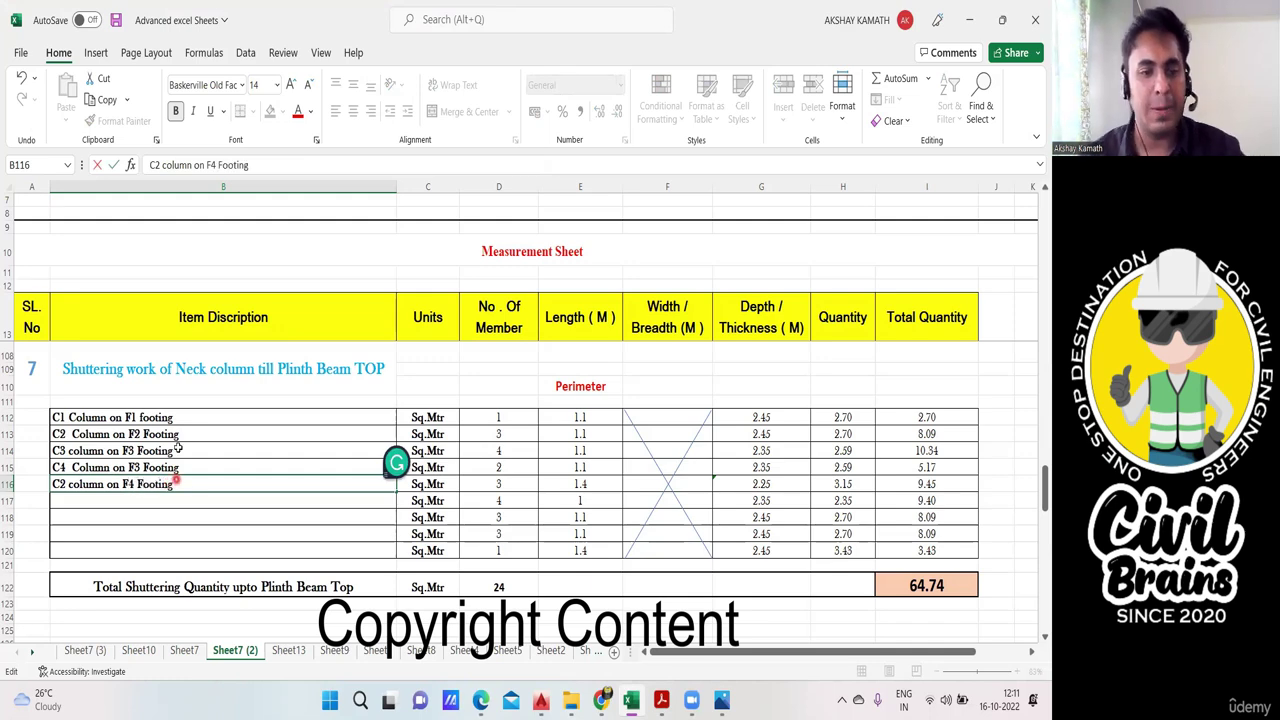
pyautogui.press('Return')
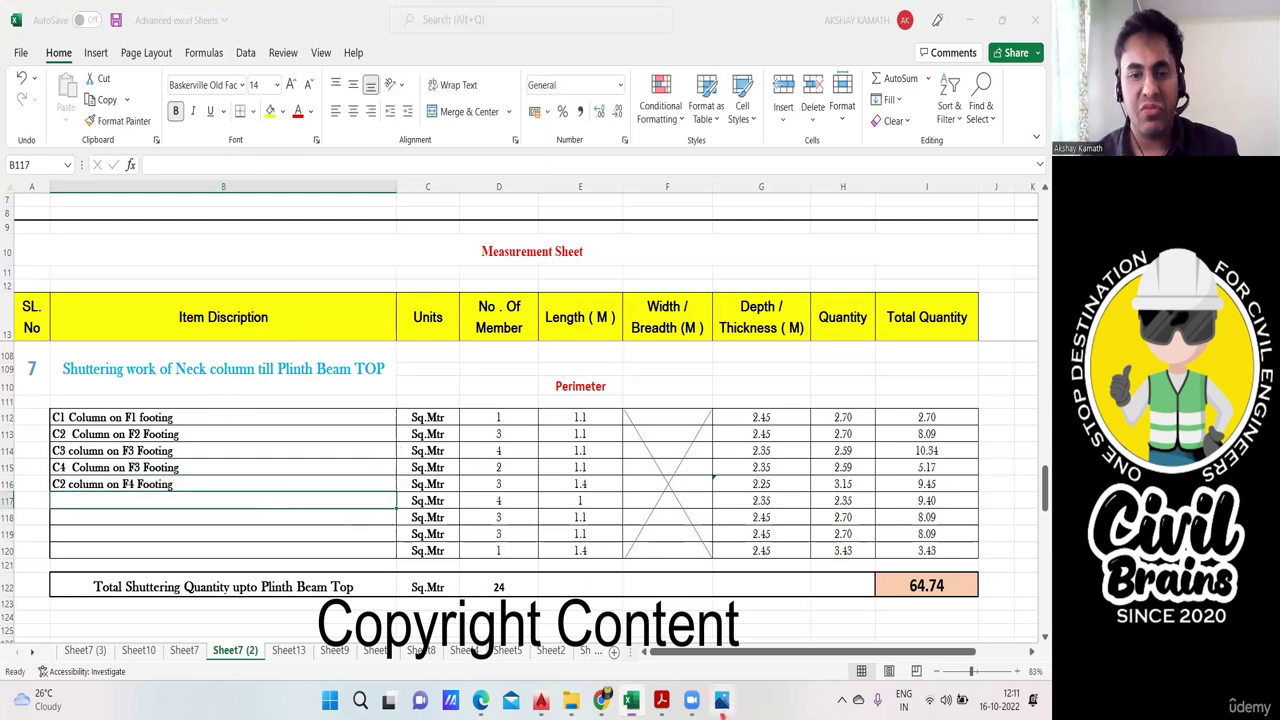
# Step: Check the labelled footing plan and enter "C3 COLUMN on f5 Footing" as the sixth item description in B117
pyautogui.hotkey('alt', 'Tab')
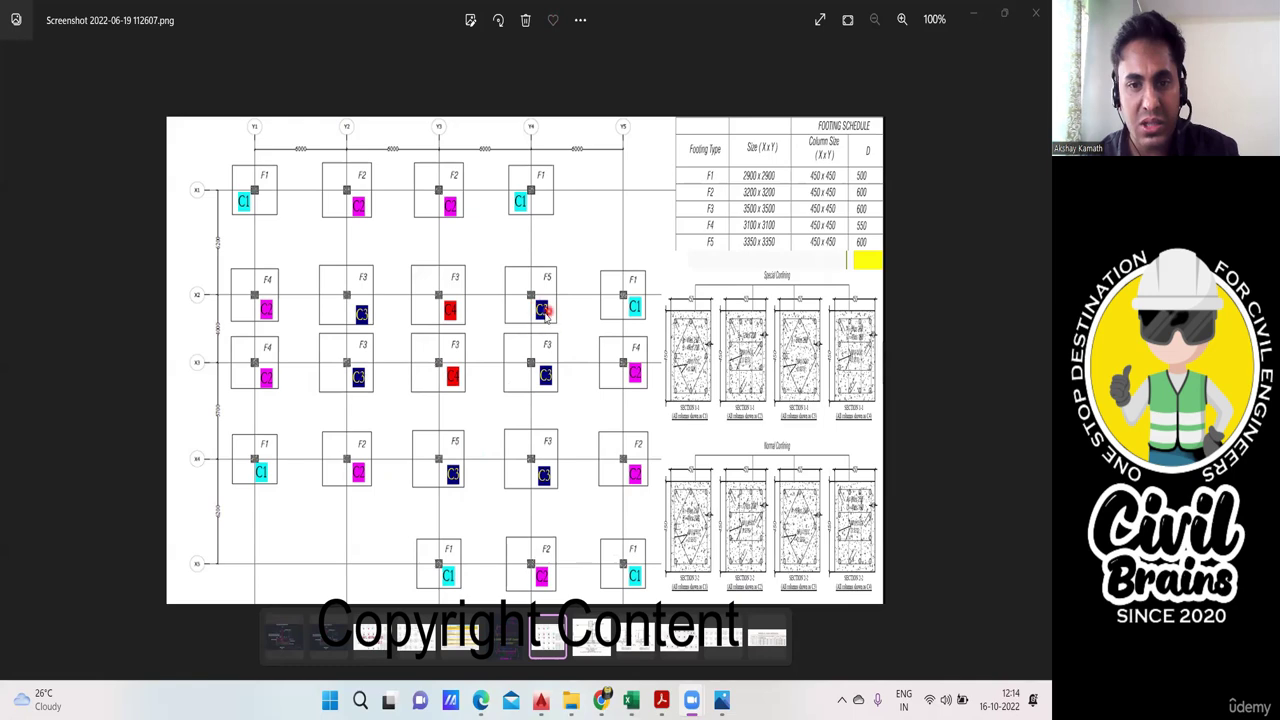
pyautogui.click(630, 700)
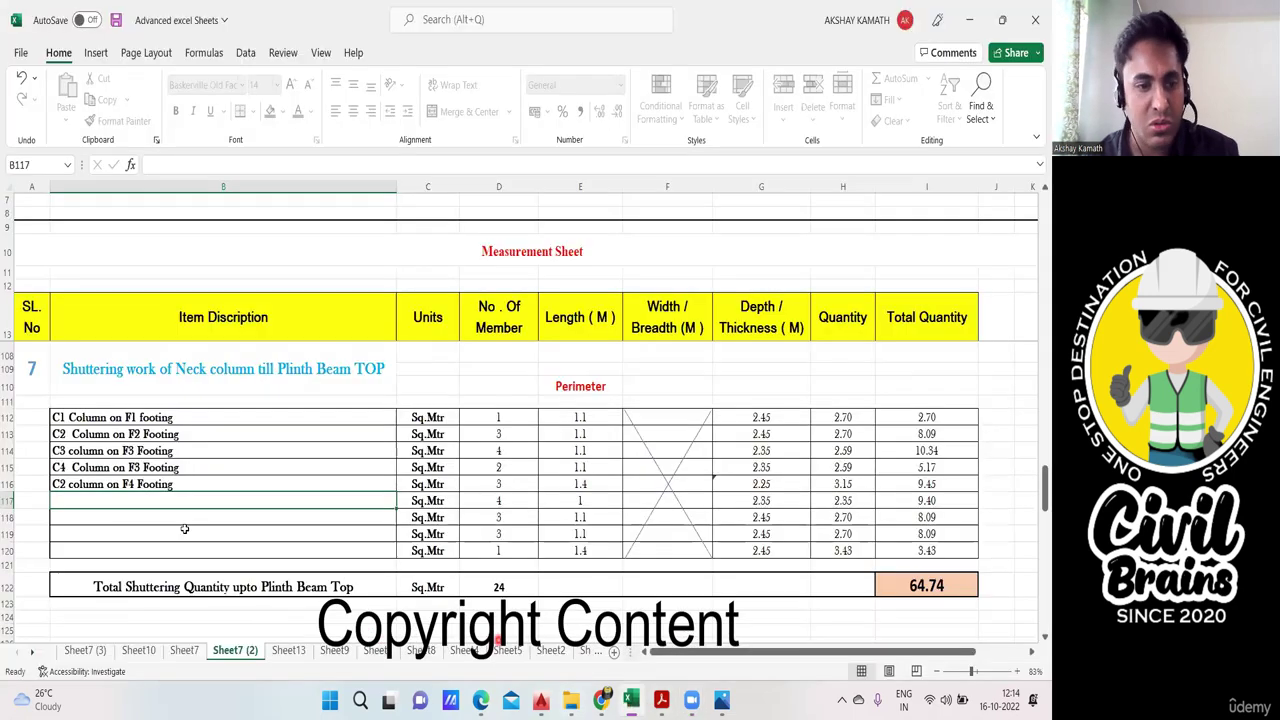
pyautogui.click(133, 504)
pyautogui.write('C')
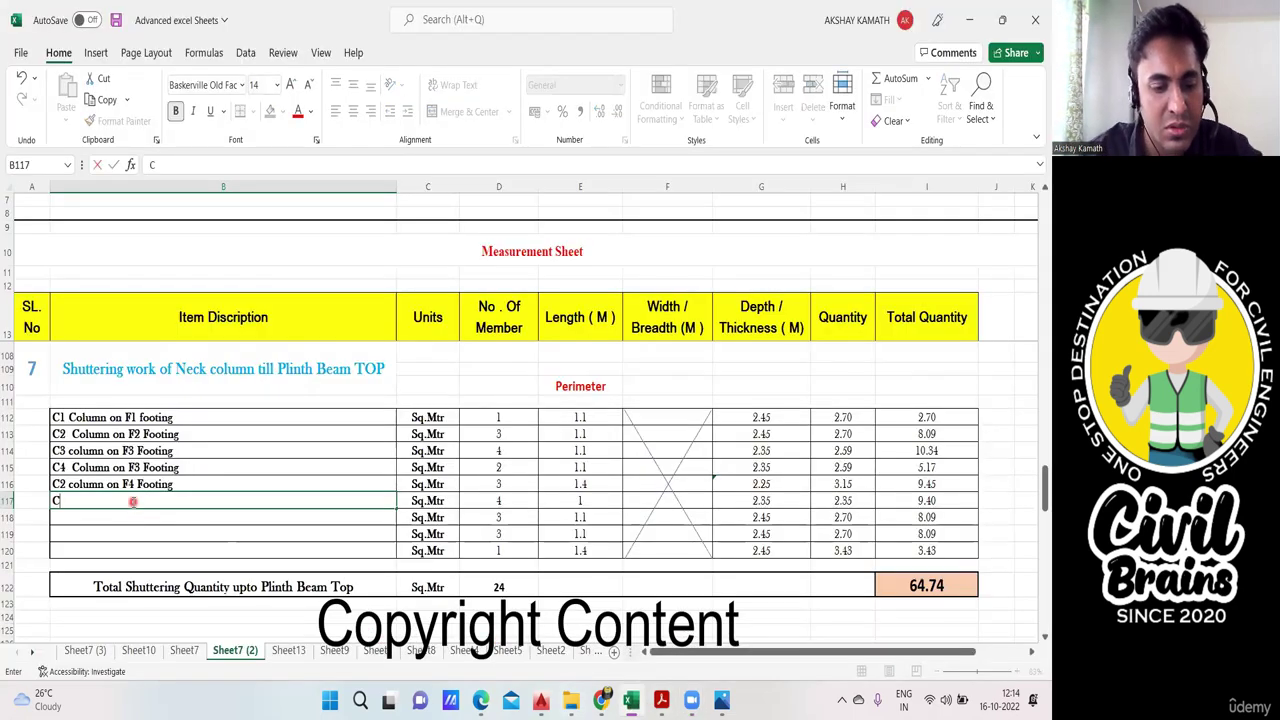
pyautogui.write('3 COLUMN ')
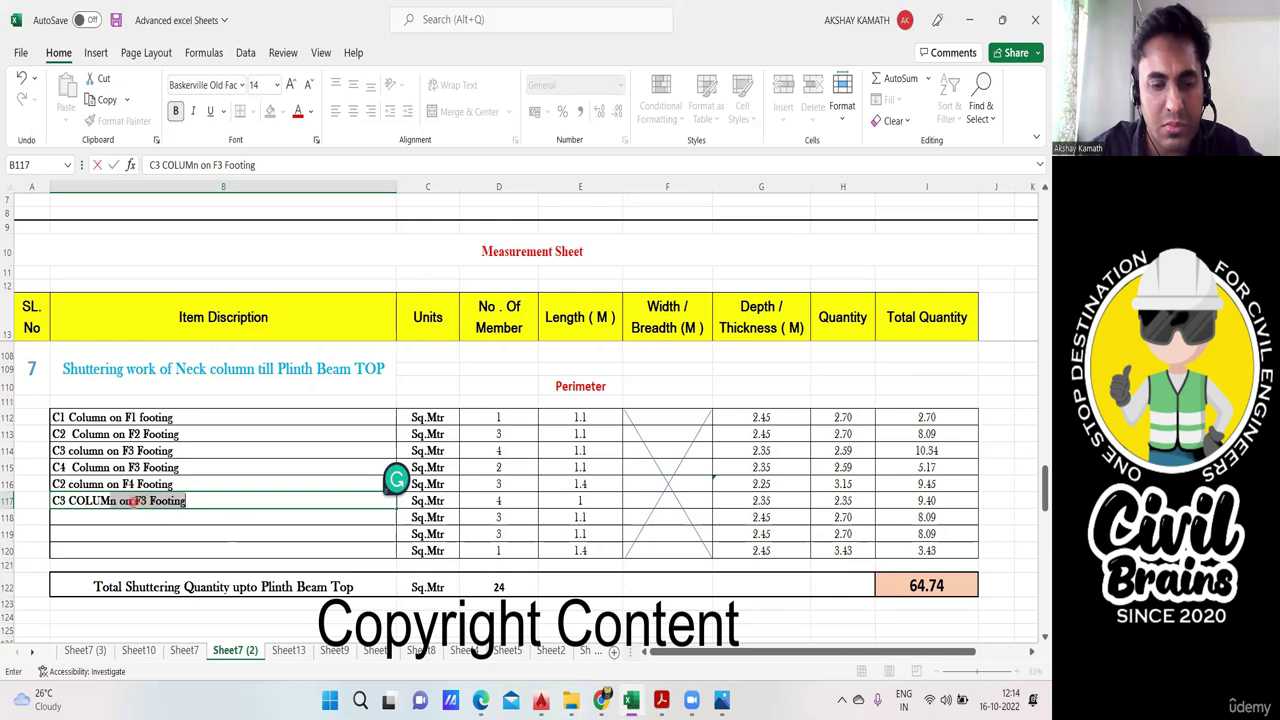
pyautogui.write('on ')
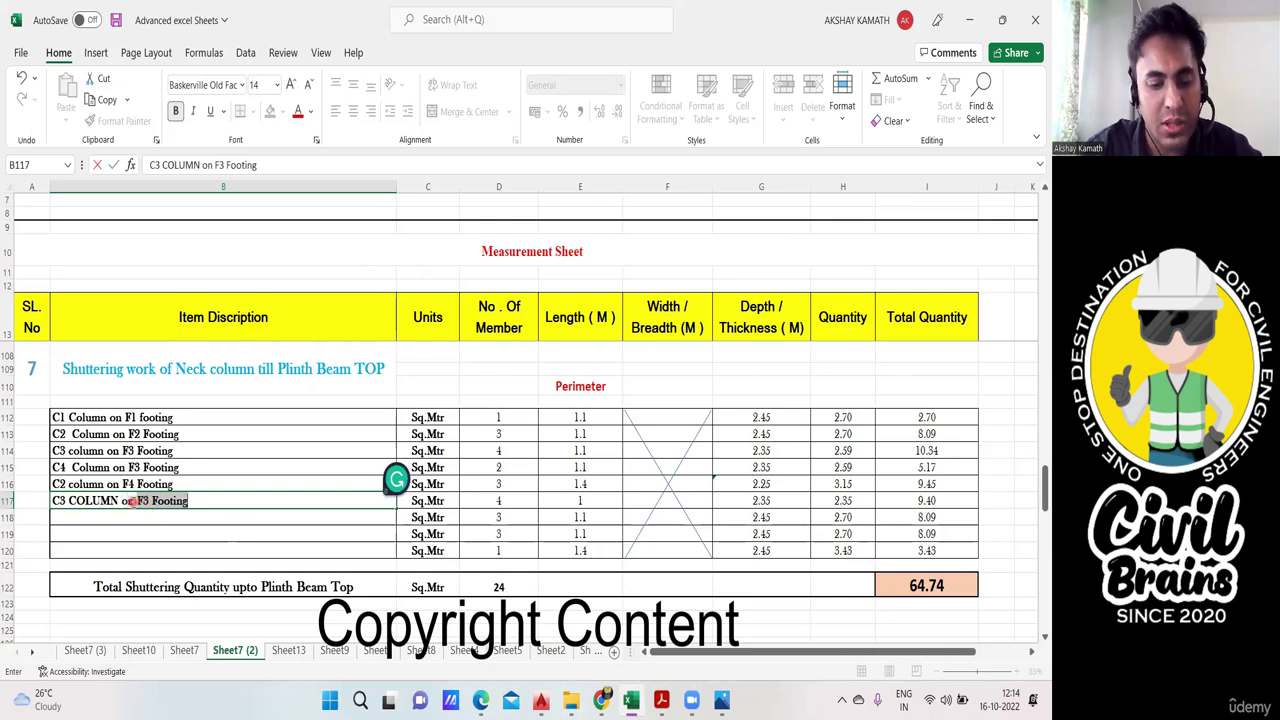
pyautogui.write('f5 Footing')
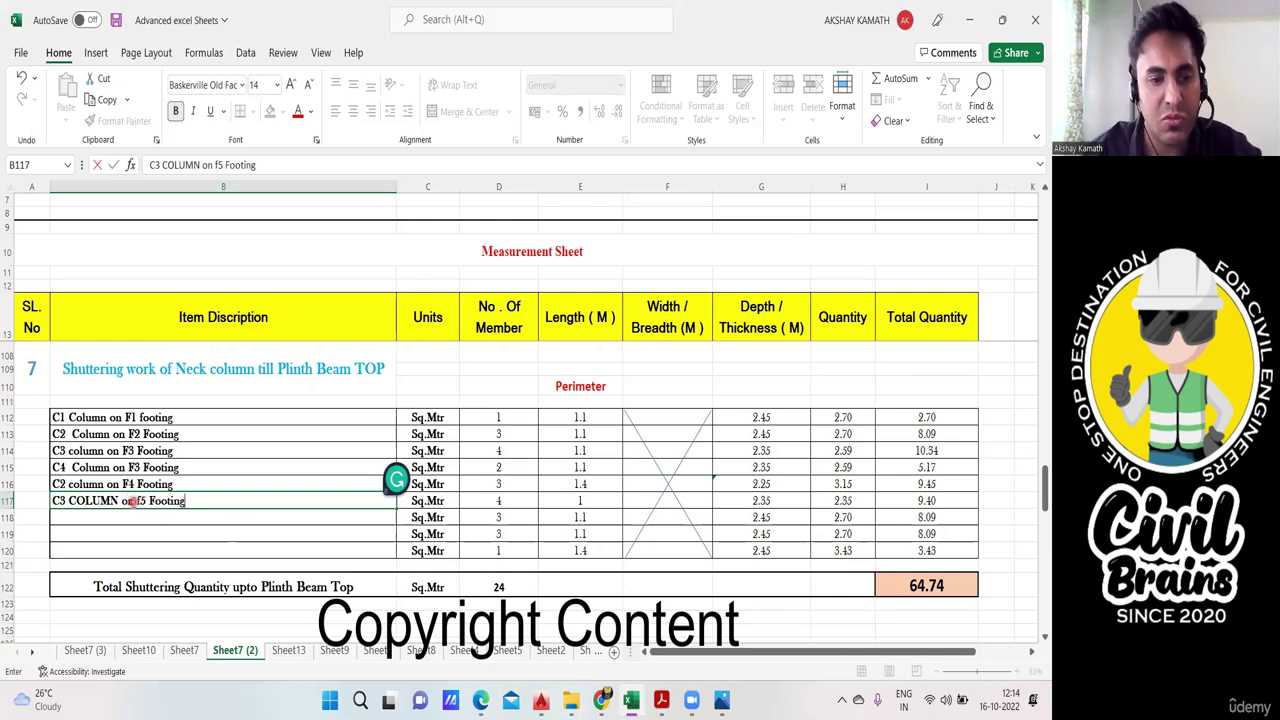
pyautogui.click(271, 553)
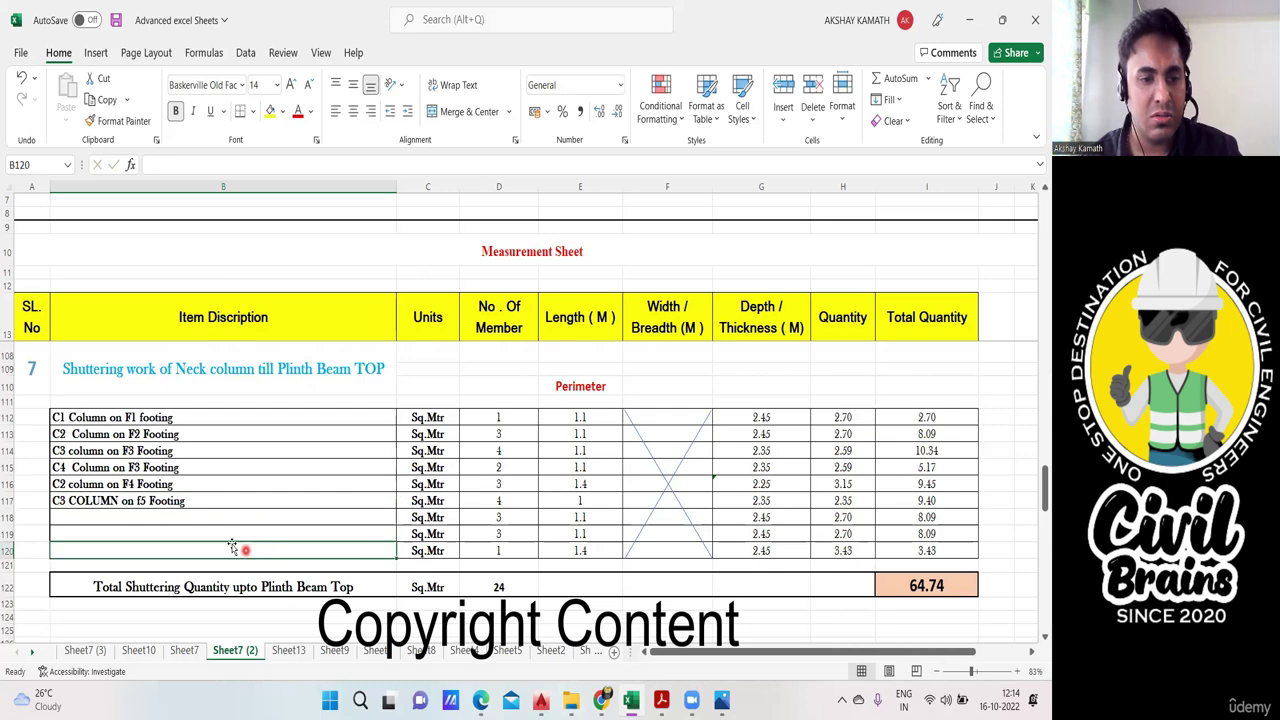
# Step: Capitalise the footing label in B117 so that the description reads "C3 COLUMN on F5 Footing"
pyautogui.doubleClick(140, 502)
pyautogui.press('BackSpace')
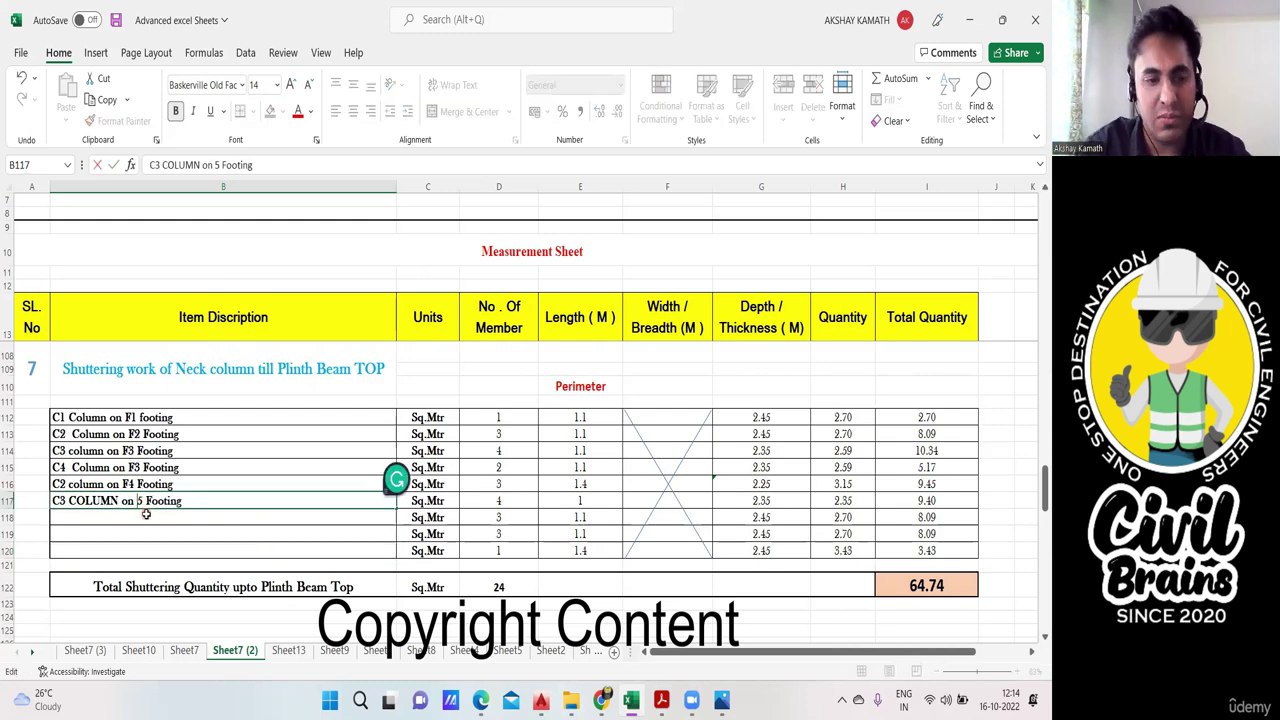
pyautogui.write('F')
pyautogui.click(210, 541)
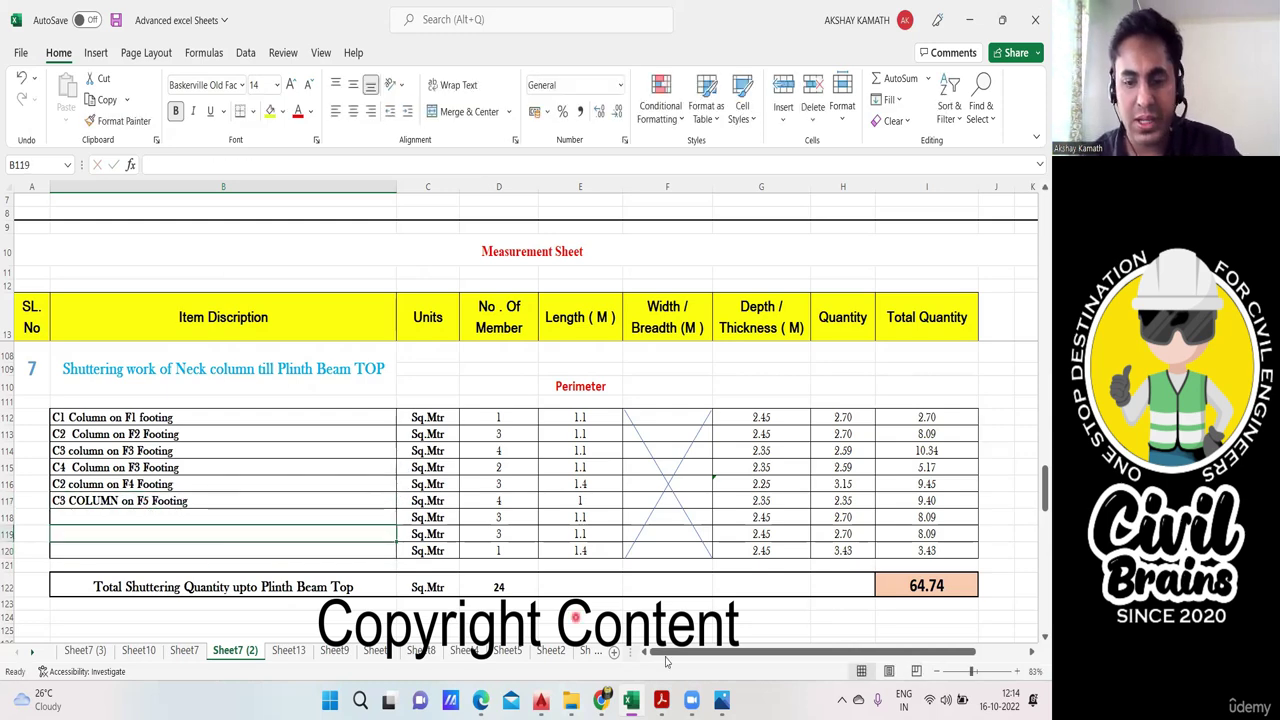
# Step: Check the listed combinations against the footing plan and footing concrete table, and clear the units from the unused rows in C118:C120
pyautogui.click(722, 700)
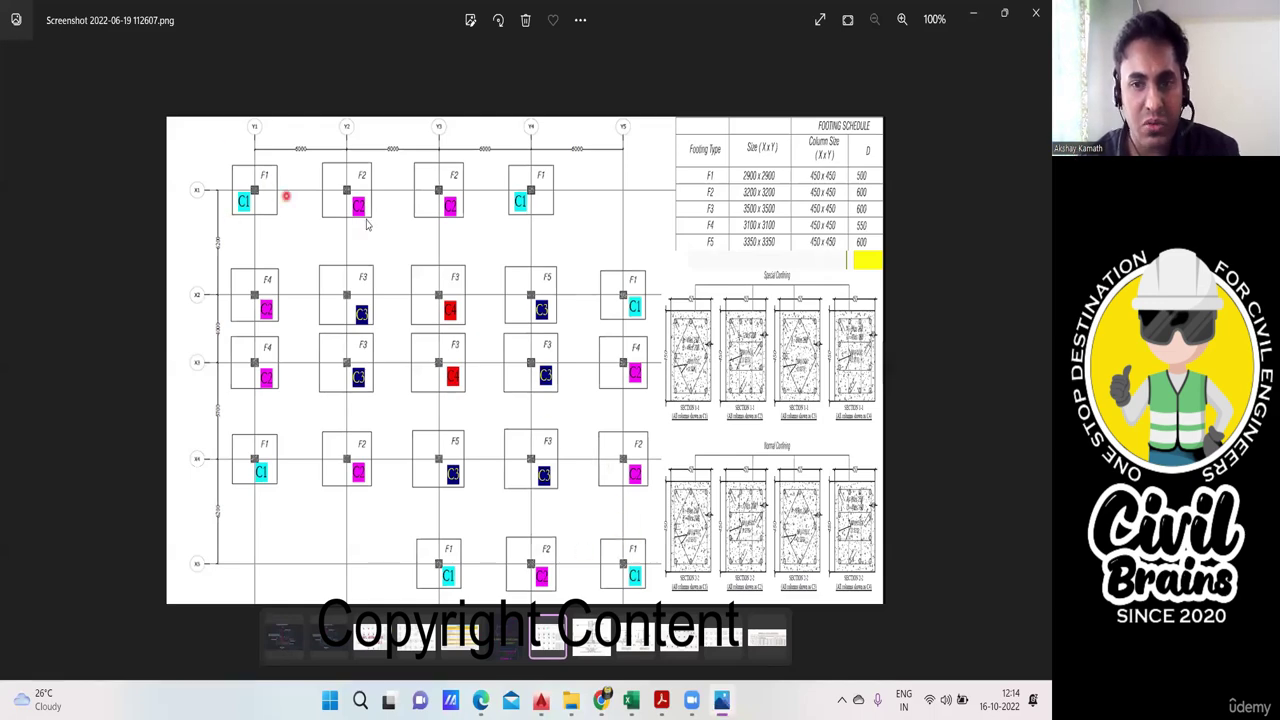
pyautogui.click(722, 700)
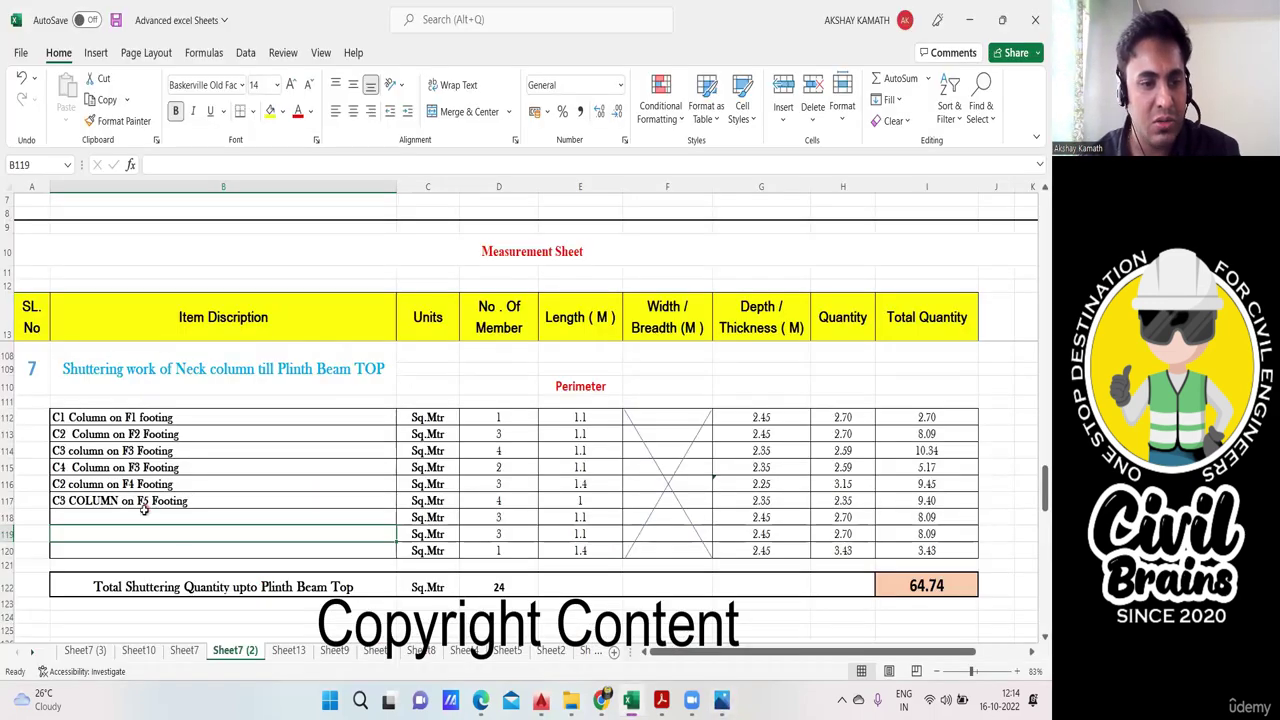
pyautogui.scroll(5, 238, 445)
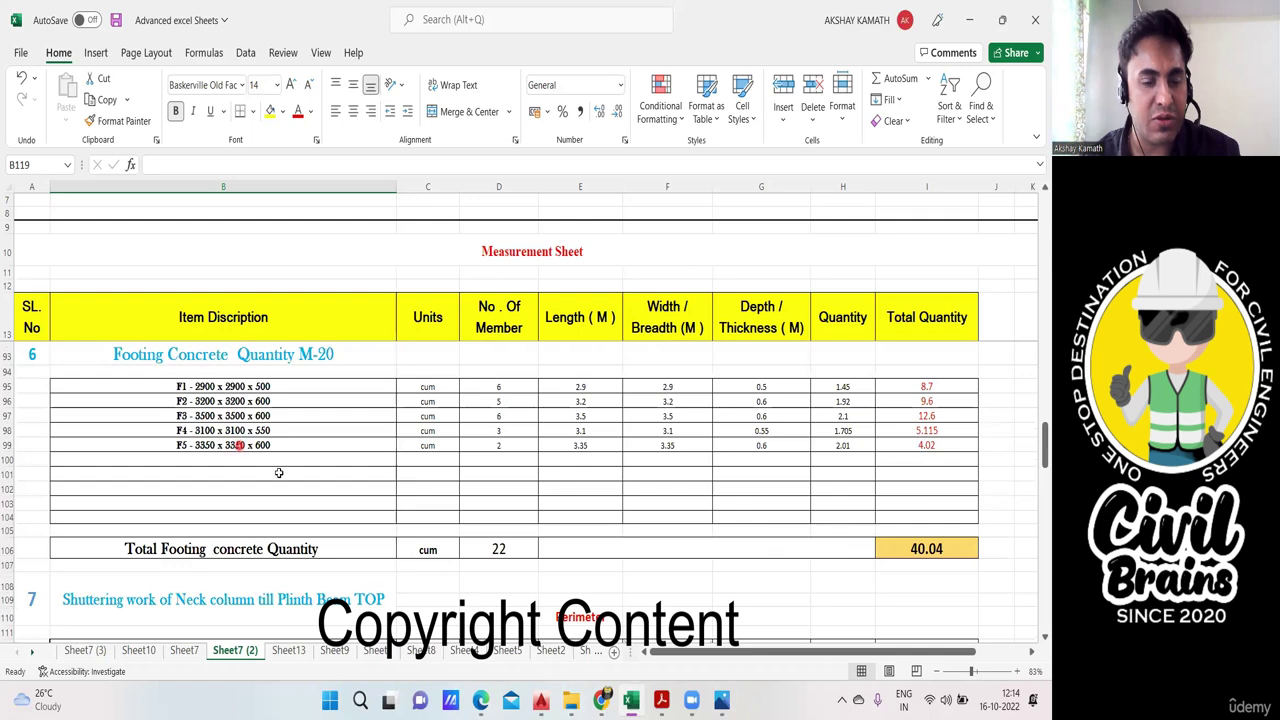
pyautogui.scroll(-4, 279, 473)
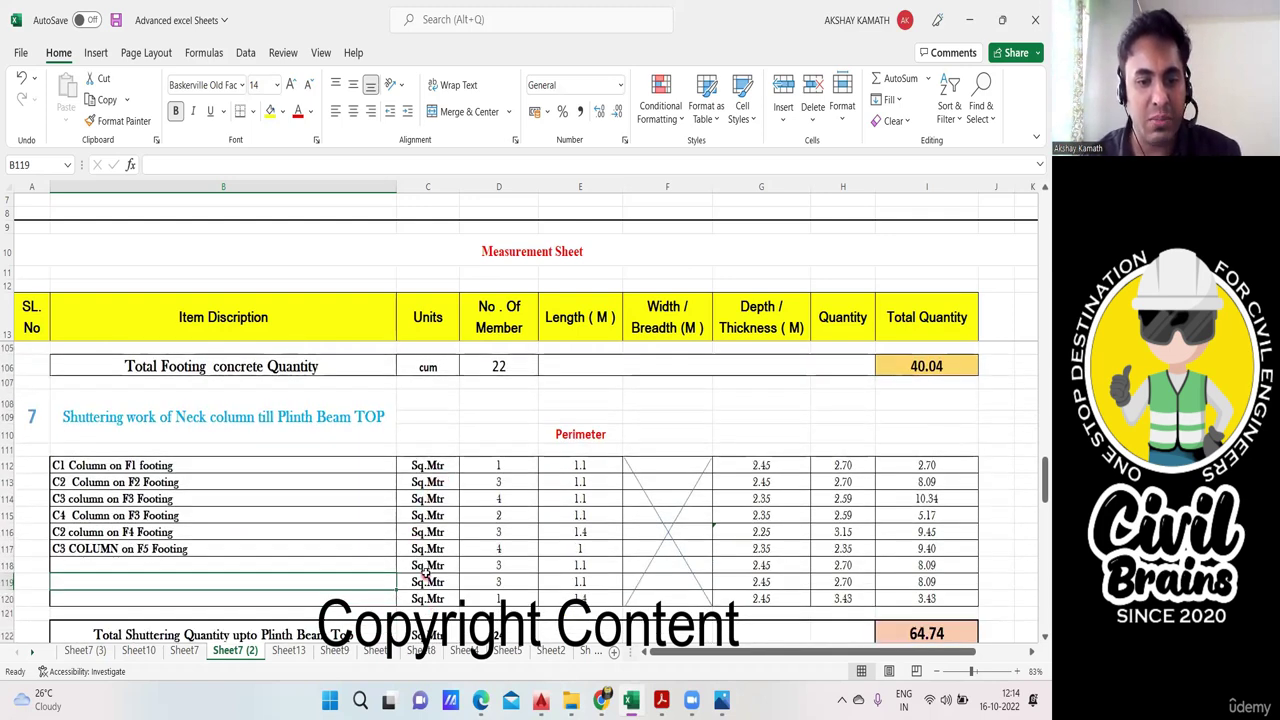
pyautogui.moveTo(430, 566); pyautogui.dragTo(437, 595)
pyautogui.press('Delete')
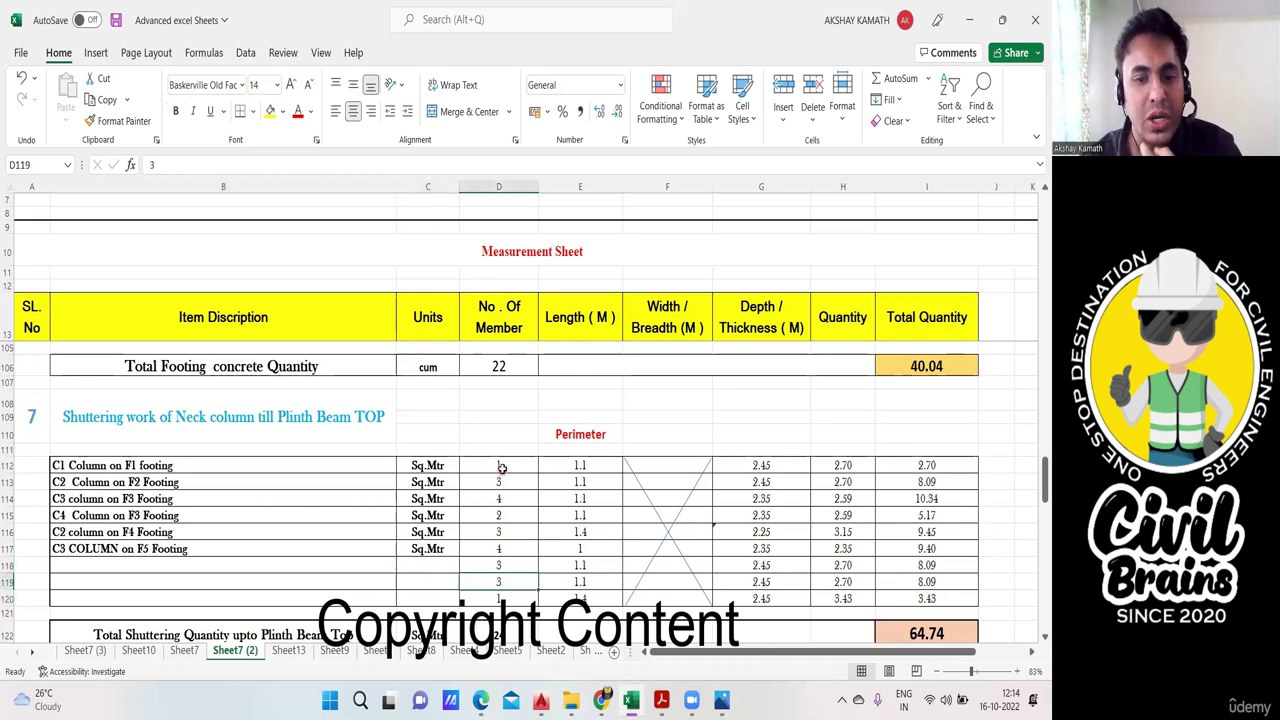
# Step: Clear the existing numbers of members for all neck column shuttering rows in D112:D120
pyautogui.moveTo(500, 467); pyautogui.dragTo(510, 602)
pyautogui.press('Delete')
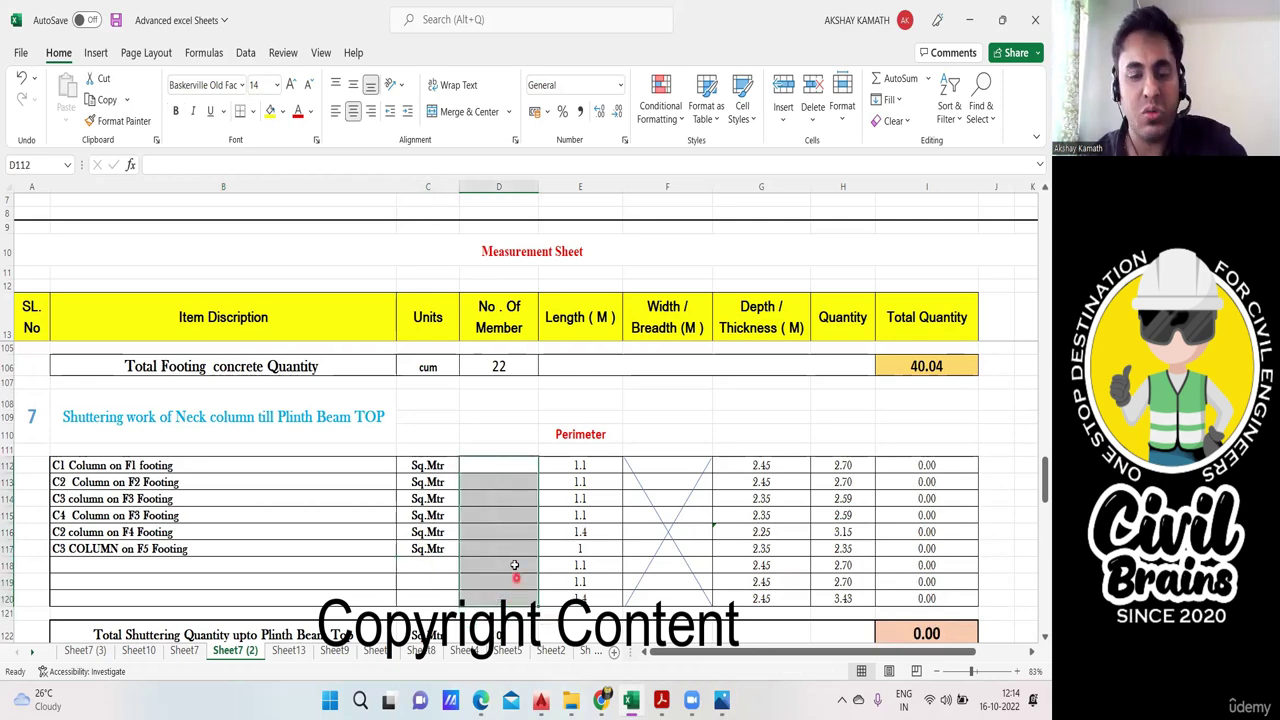
pyautogui.click(527, 546)
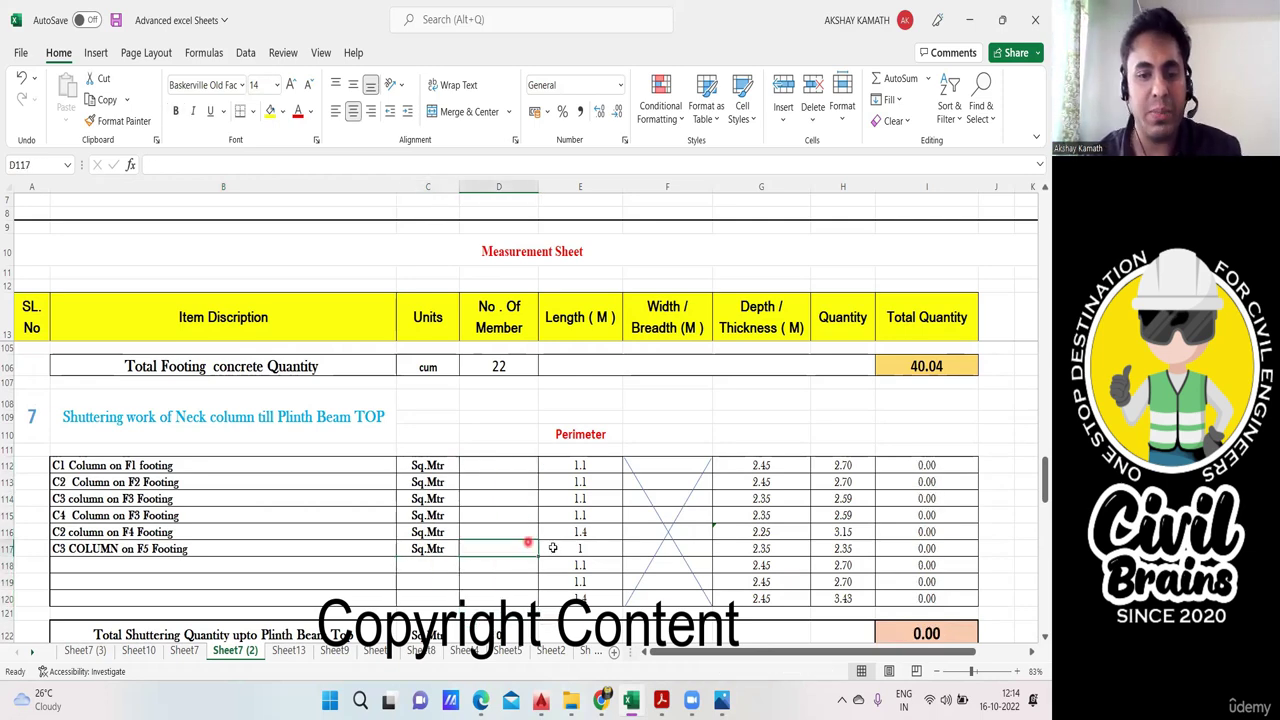
# Step: Count the C1 columns on F1 footings in the plan and enter 6 as their number of members in D112
pyautogui.click(722, 700)
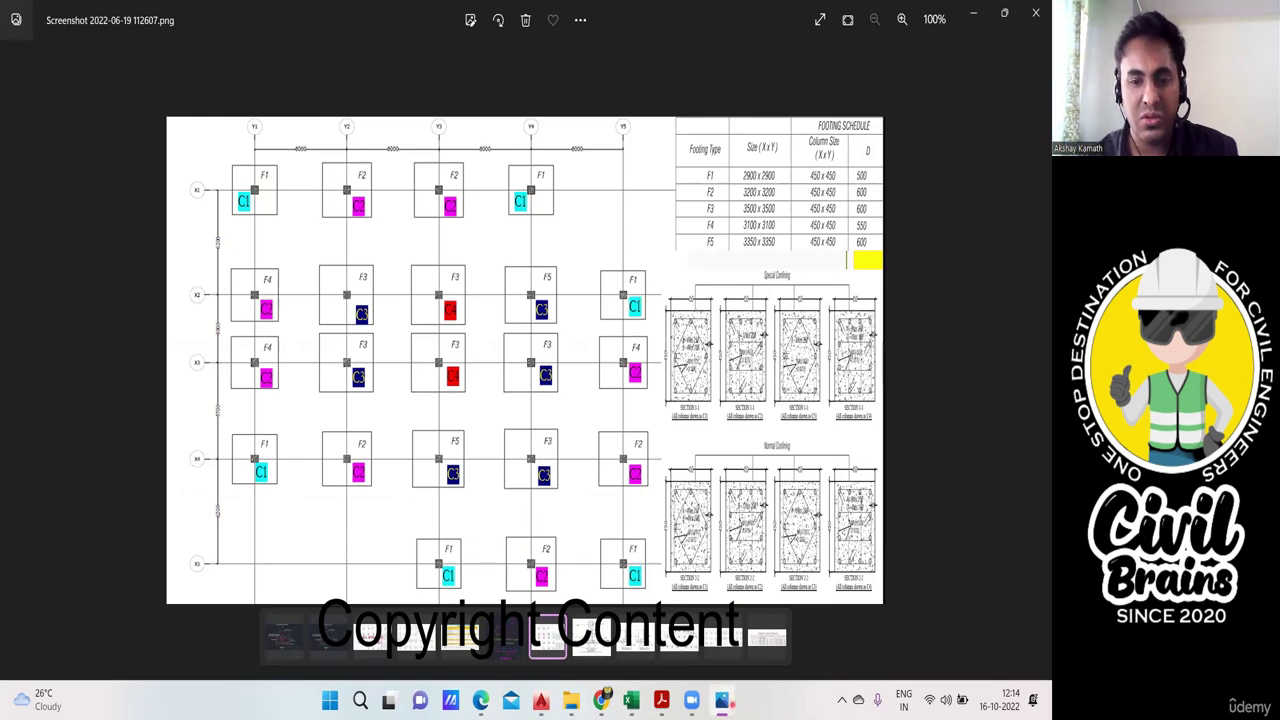
pyautogui.click(722, 700)
pyautogui.doubleClick(528, 465)
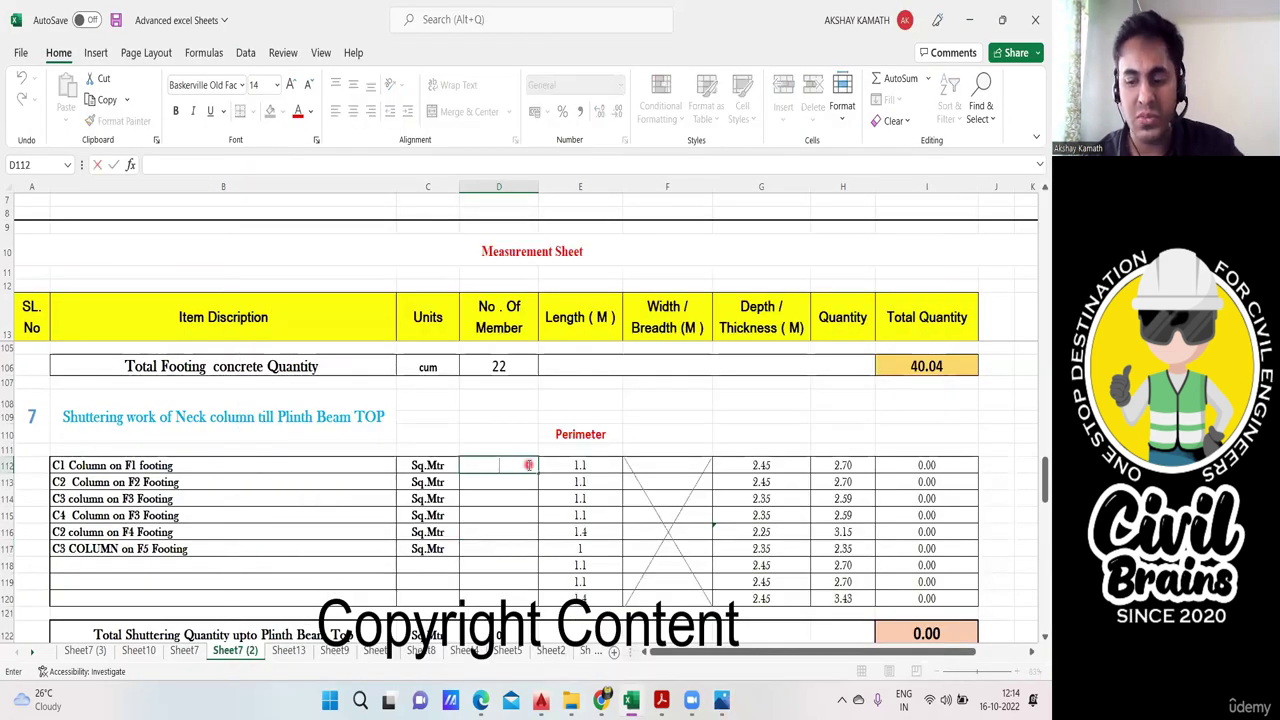
pyautogui.write('6')
pyautogui.click(545, 417)
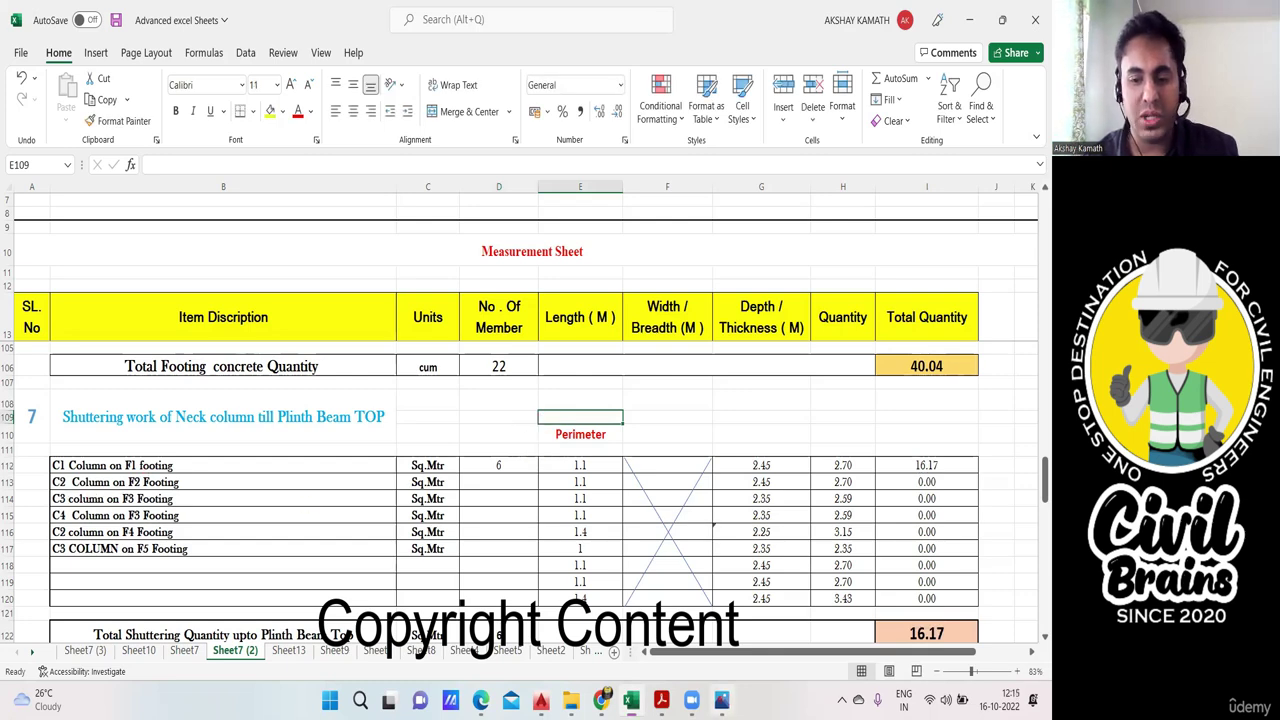
# Step: Count the C2 columns on F2 footings in the plan and enter 5 as their number of members in D113
pyautogui.click(722, 700)
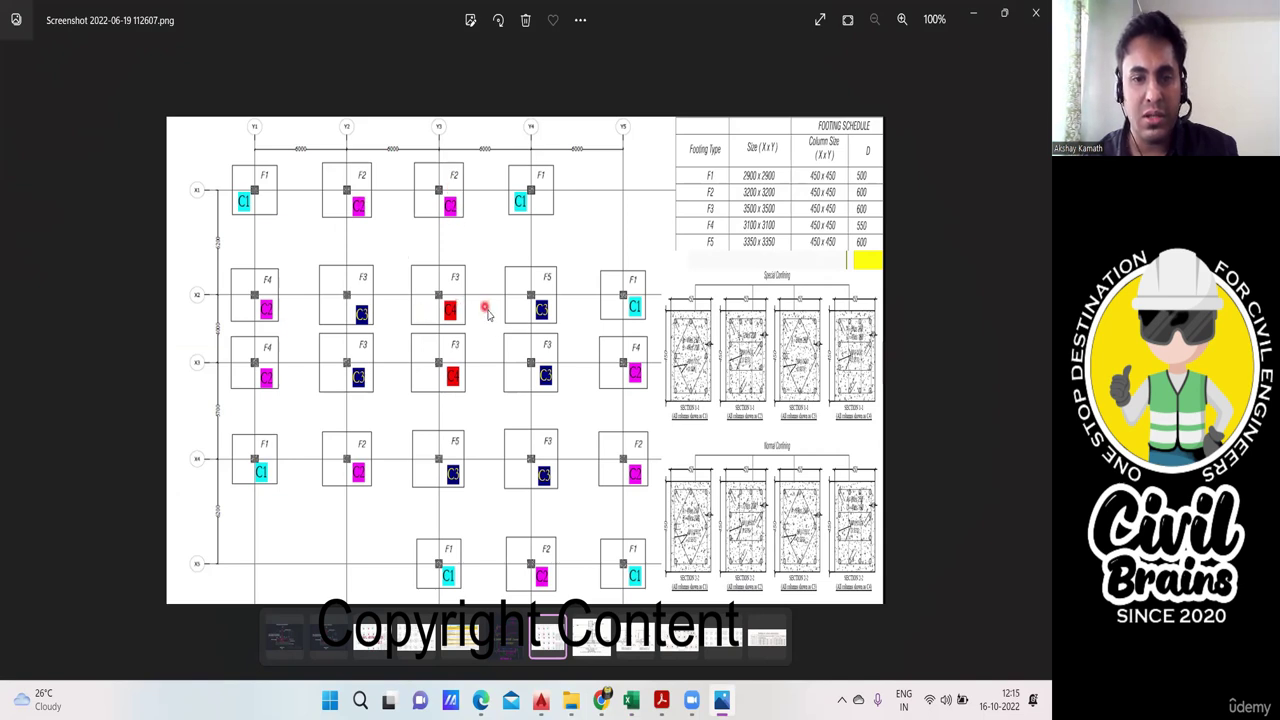
pyautogui.click(722, 705)
pyautogui.click(501, 485)
pyautogui.write('5')
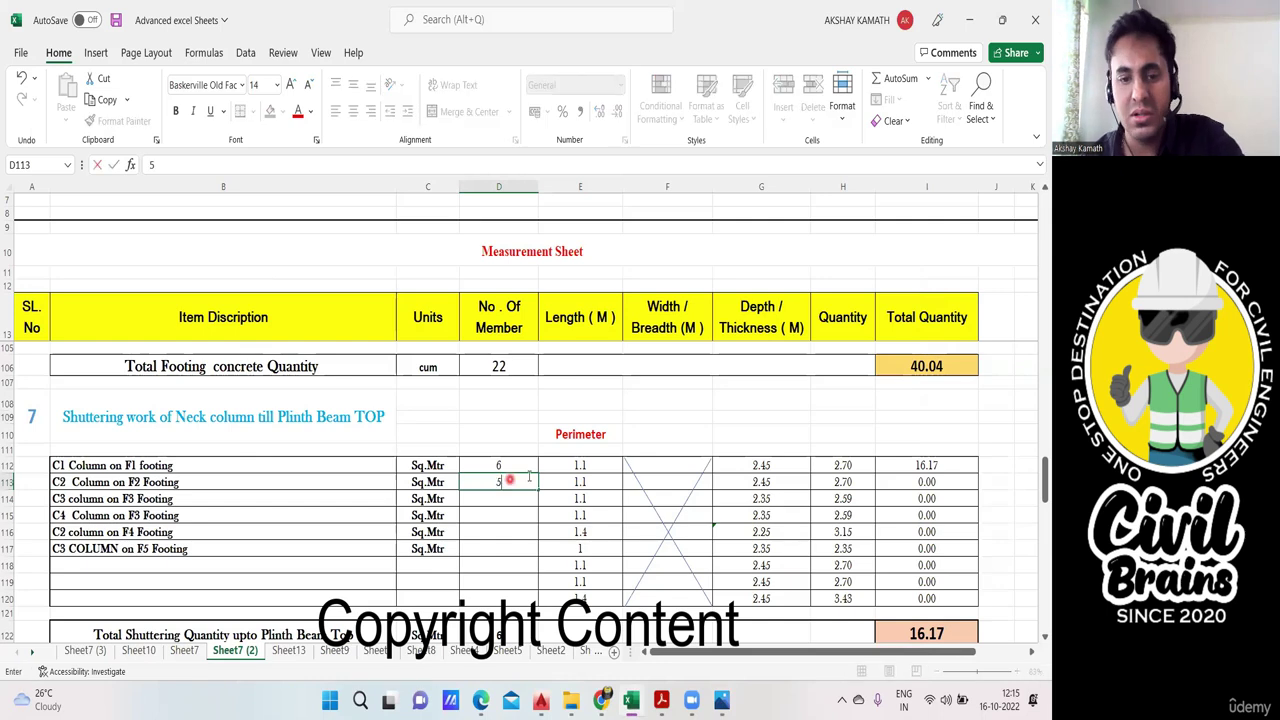
pyautogui.click(545, 384)
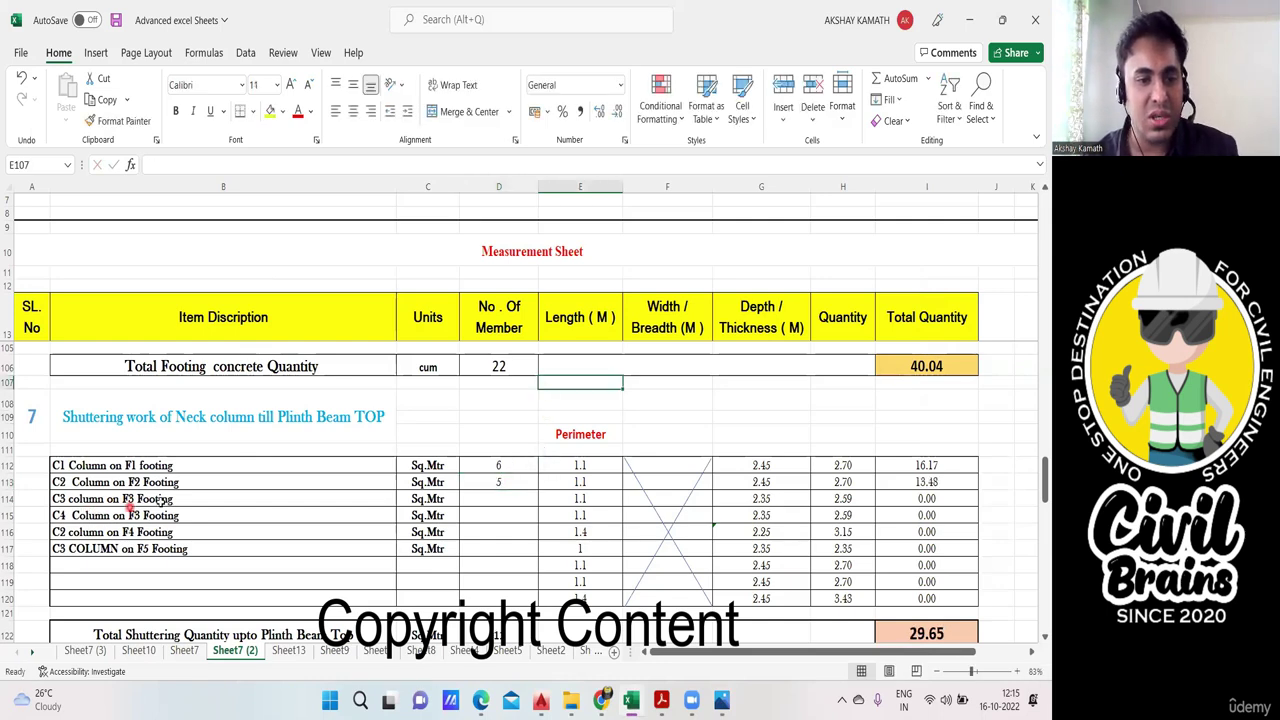
# Step: Count the C3 columns on F3 footings in the plan and enter 4 as their number of members in D114
pyautogui.click(722, 700)
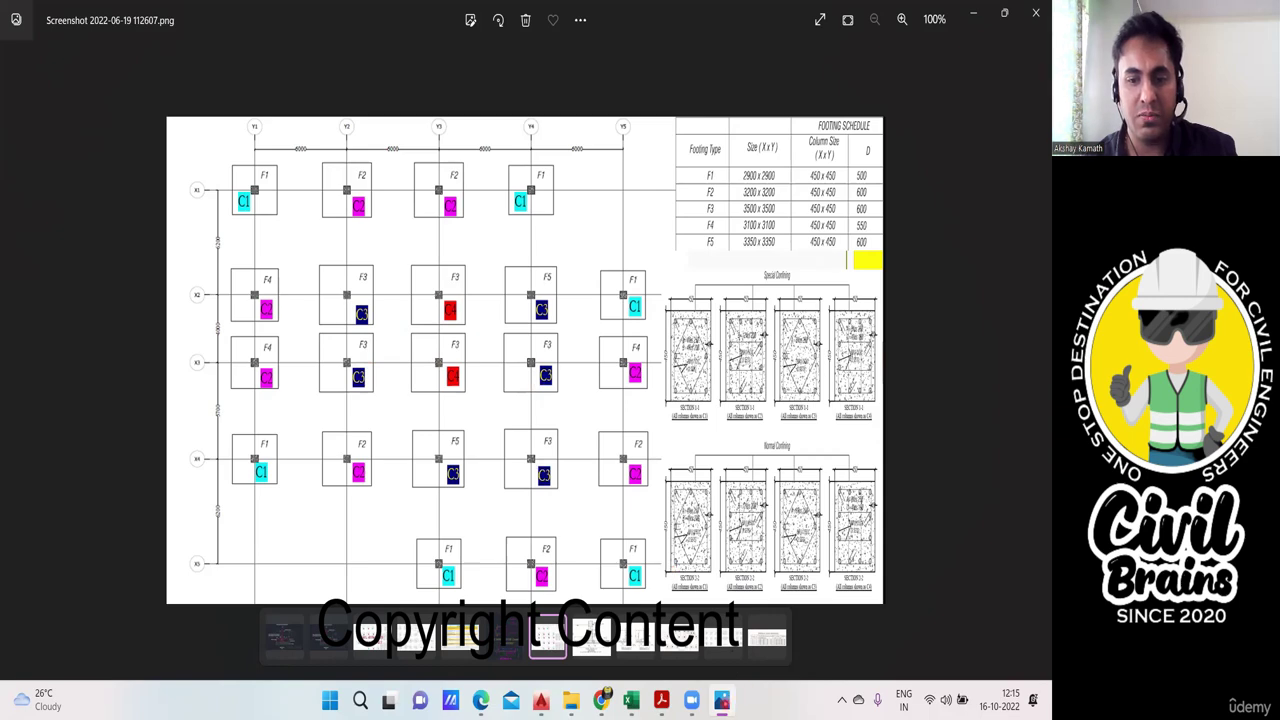
pyautogui.click(722, 702)
pyautogui.doubleClick(497, 498)
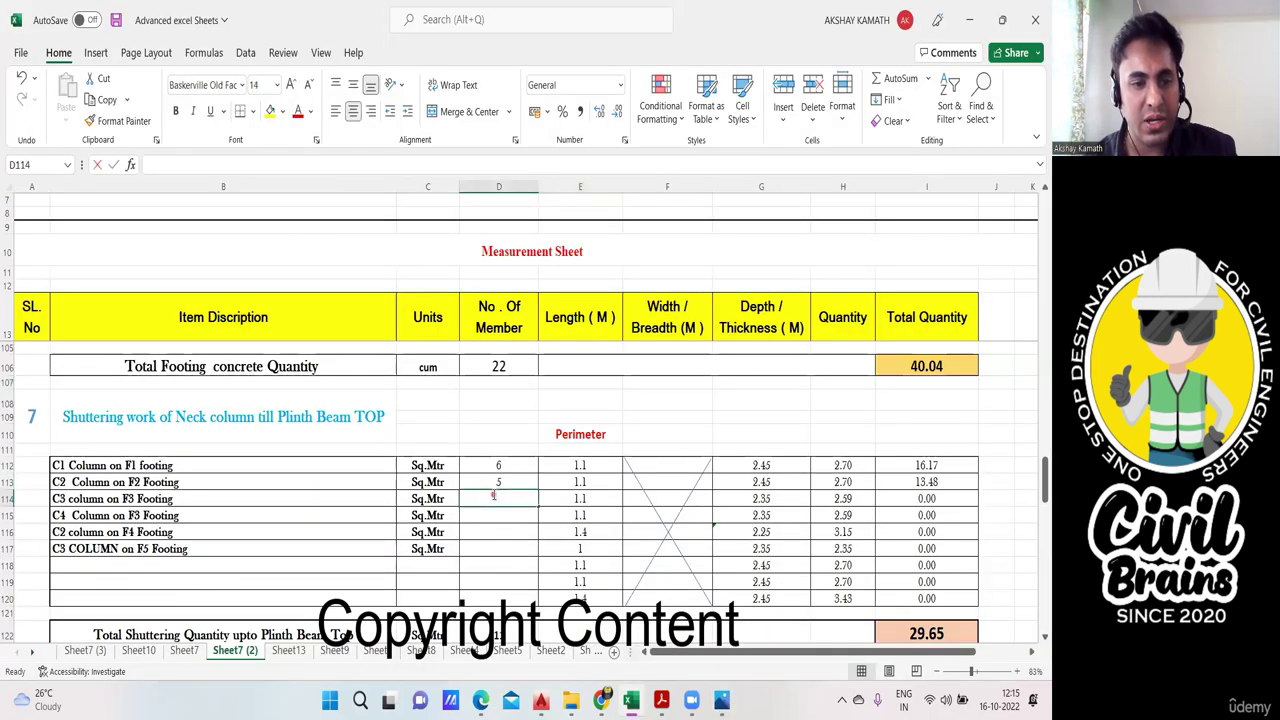
pyautogui.write('4')
pyautogui.click(534, 595)
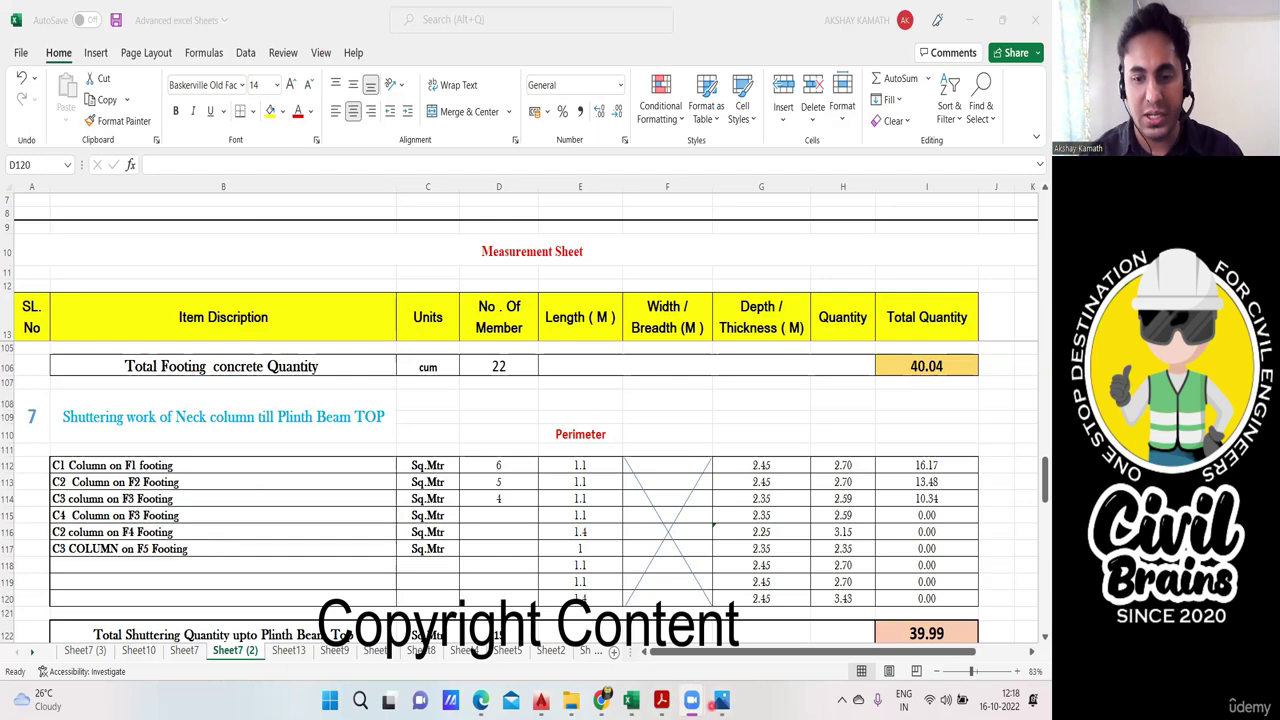
# Step: Count the C4 columns on F3 footings in the plan and enter 2 as their number of members in D115
pyautogui.click(720, 700)
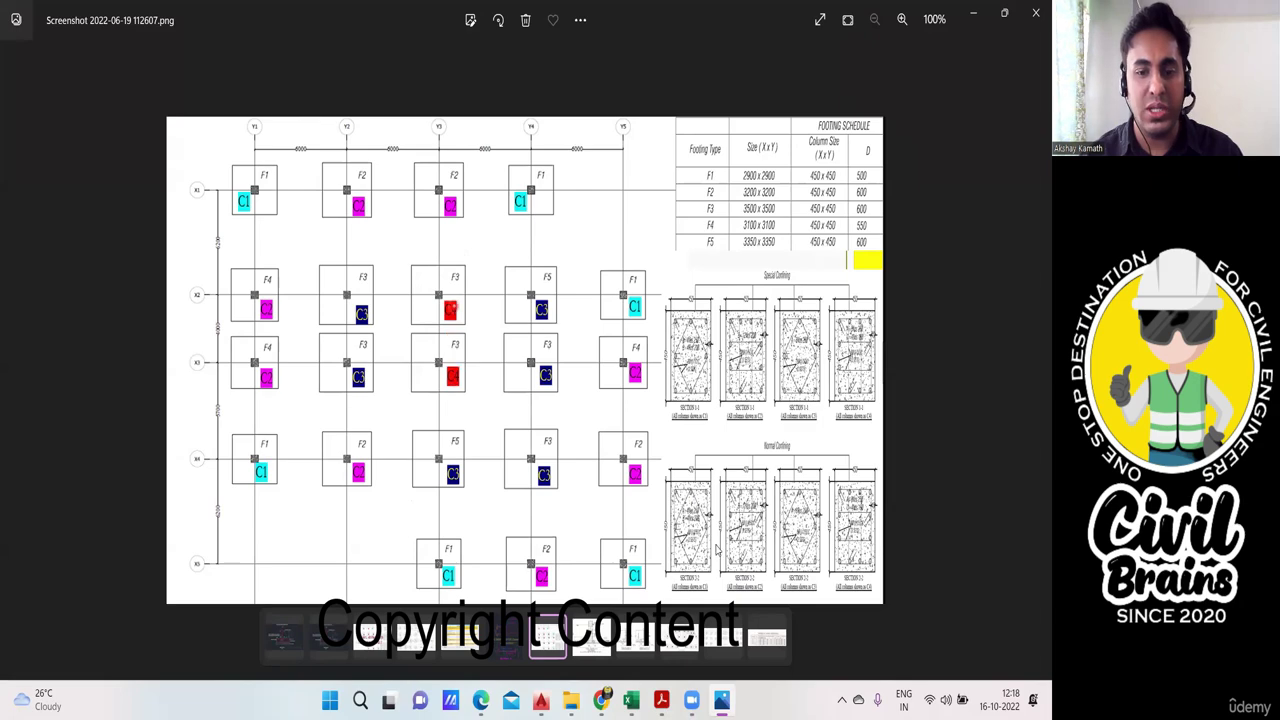
pyautogui.click(720, 700)
pyautogui.click(515, 514)
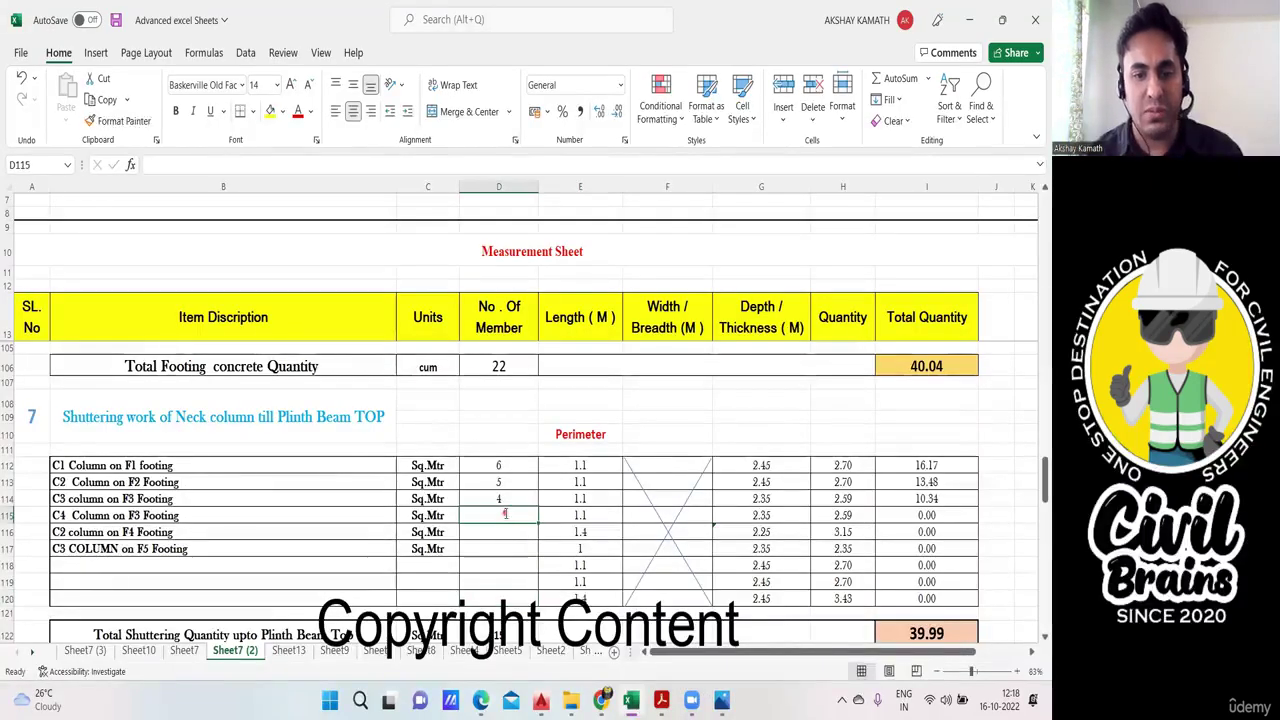
pyautogui.write('2')
pyautogui.click(555, 416)
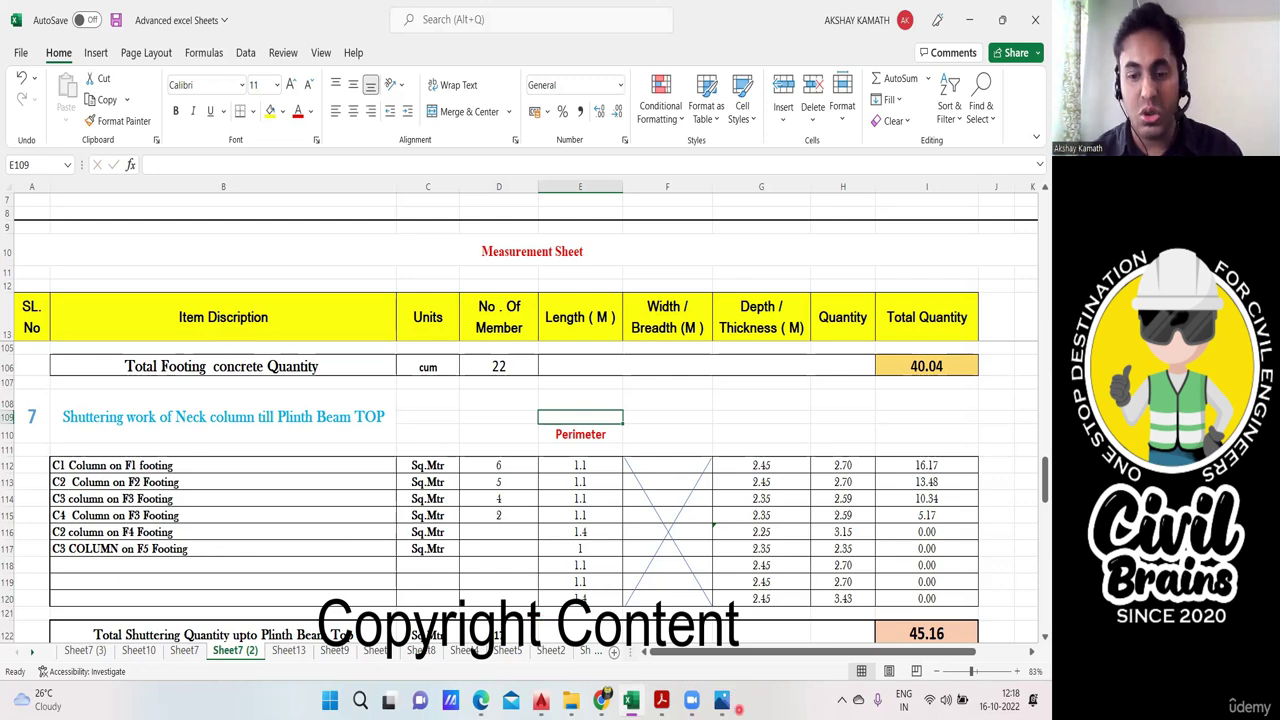
# Step: Count the C2 columns on F4 footings in the plan and enter 3 as their number of members in D116
pyautogui.click(729, 706)
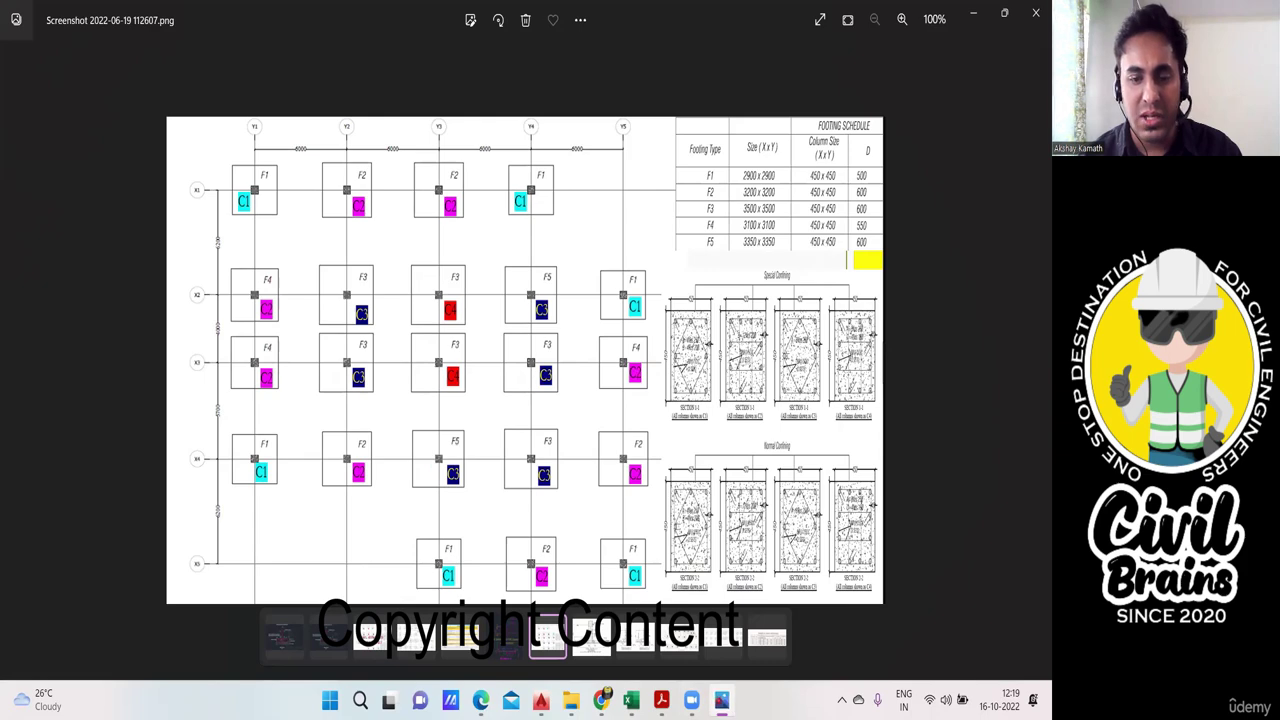
pyautogui.click(722, 700)
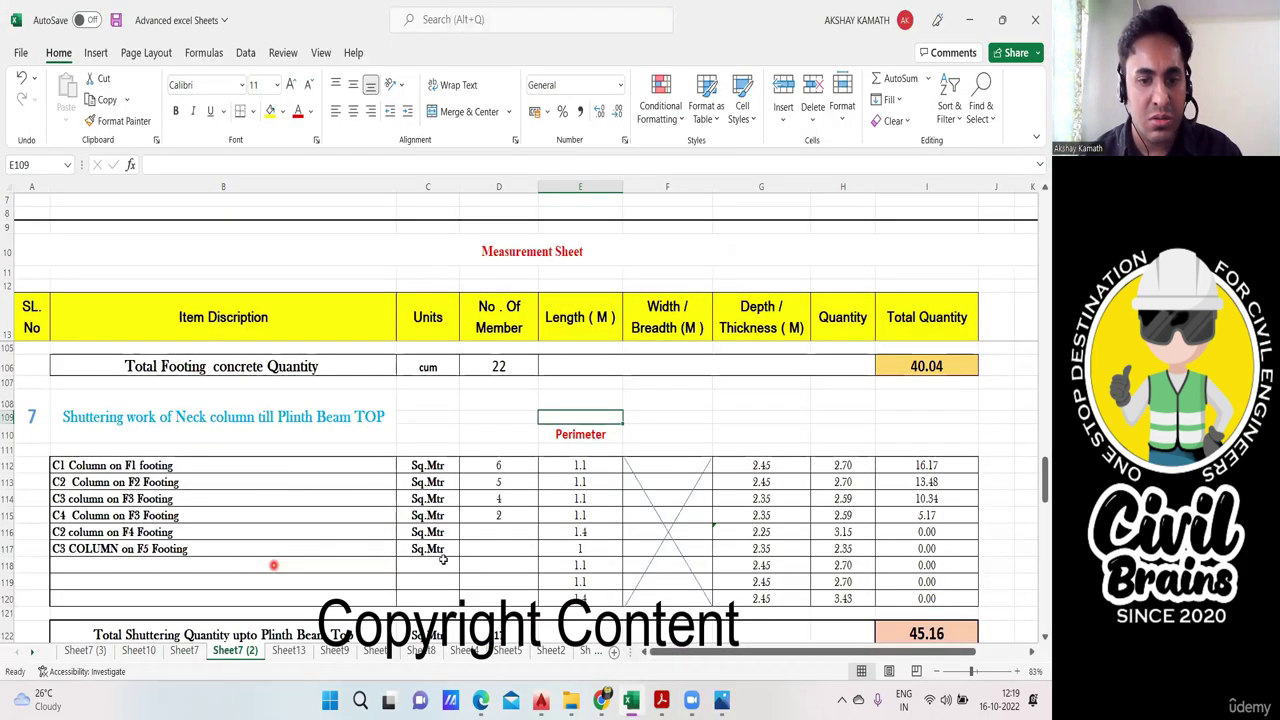
pyautogui.doubleClick(490, 533)
pyautogui.write('3')
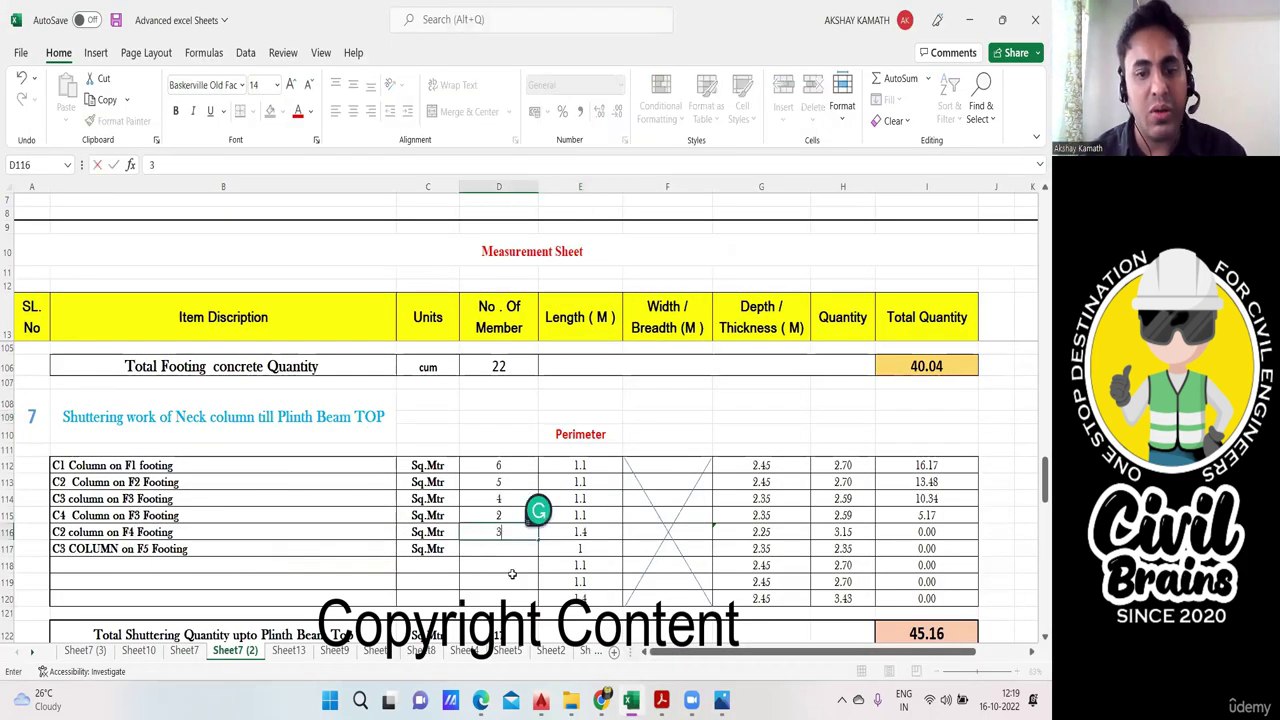
pyautogui.click(507, 575)
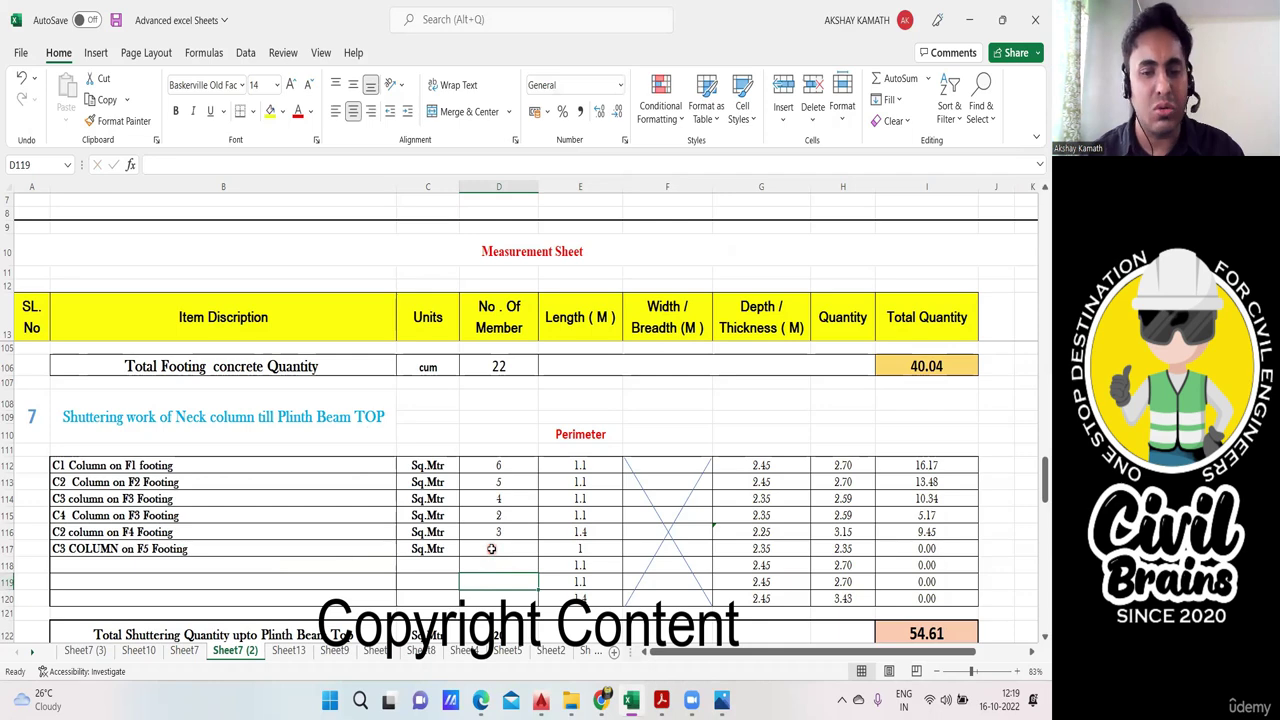
# Step: Count the C3 columns on F5 footings in the plan and enter 2 as their number of members in D117
pyautogui.doubleClick(491, 549)
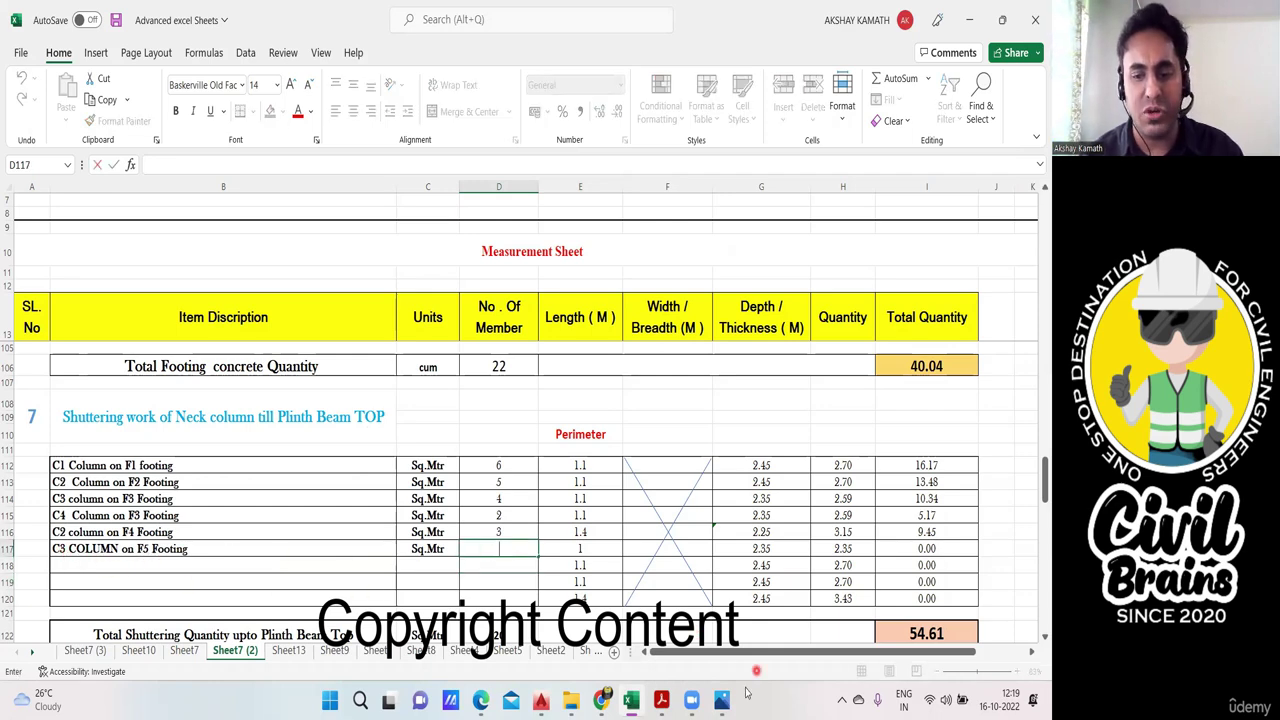
pyautogui.click(721, 700)
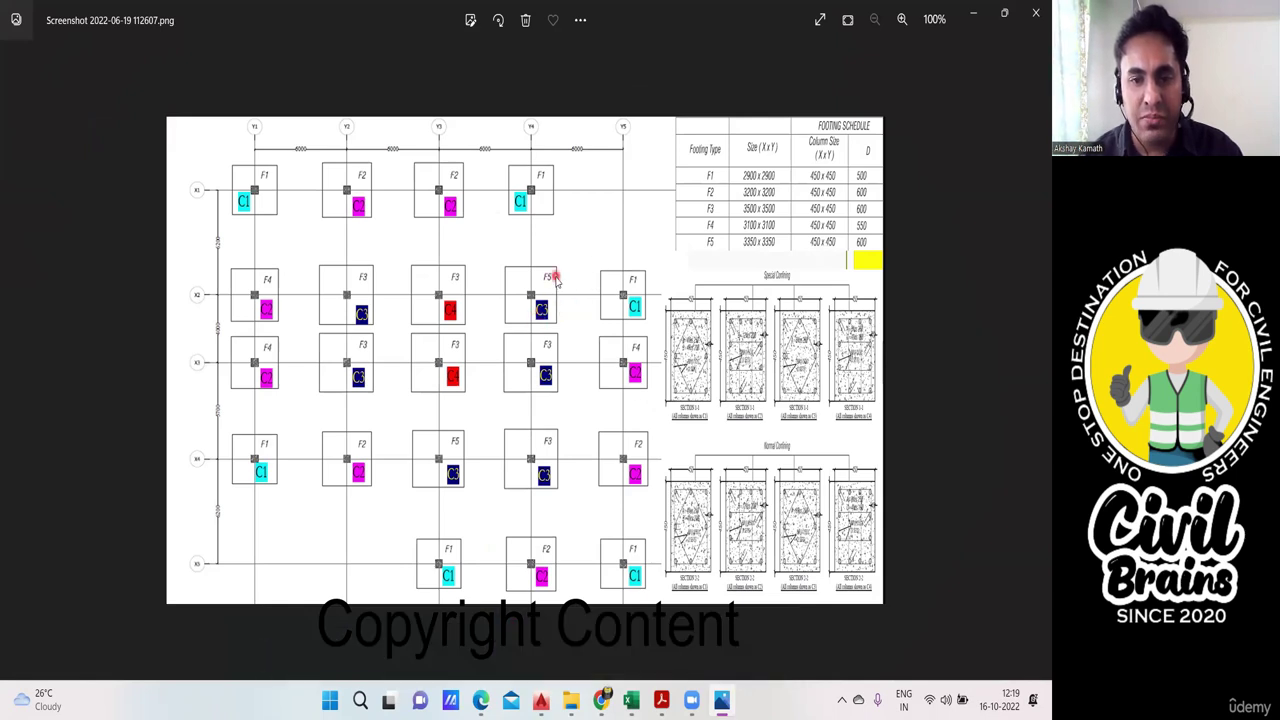
pyautogui.click(720, 698)
pyautogui.write('2')
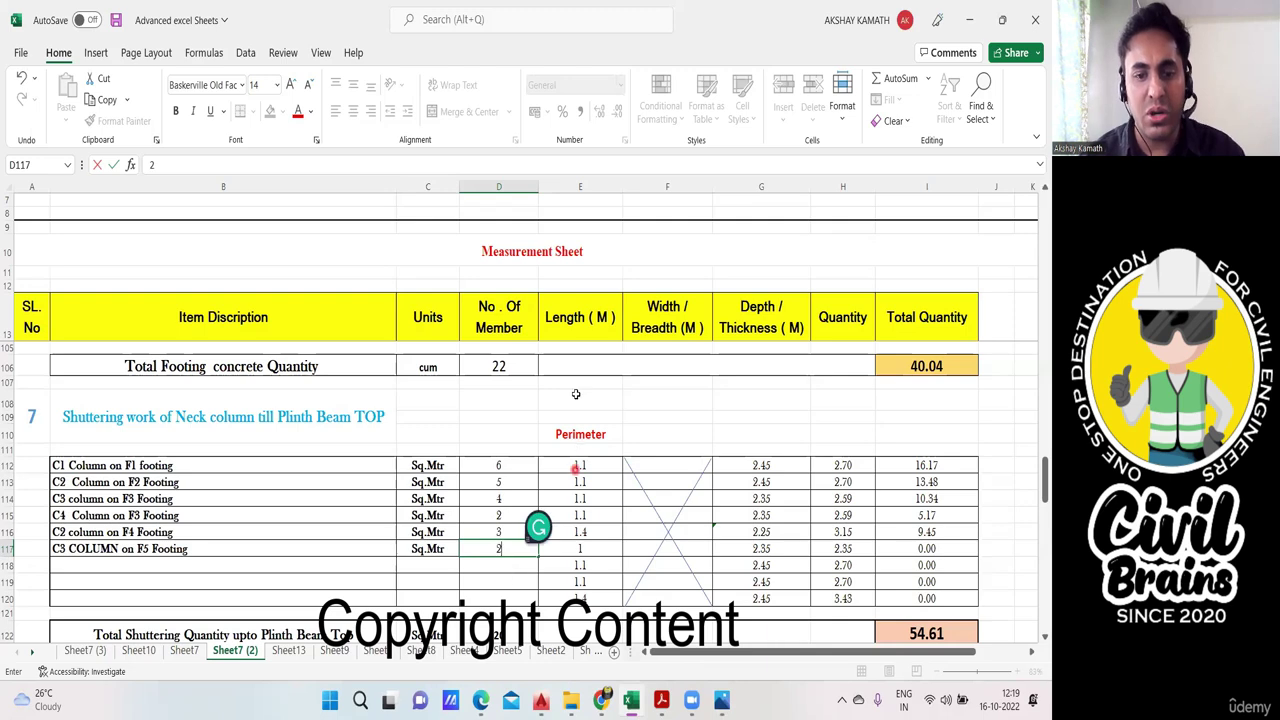
pyautogui.click(577, 396)
# Step: Compare the total number of members in the shuttering total row with the columns shown on the footing plan
pyautogui.scroll(-1, 582, 496)
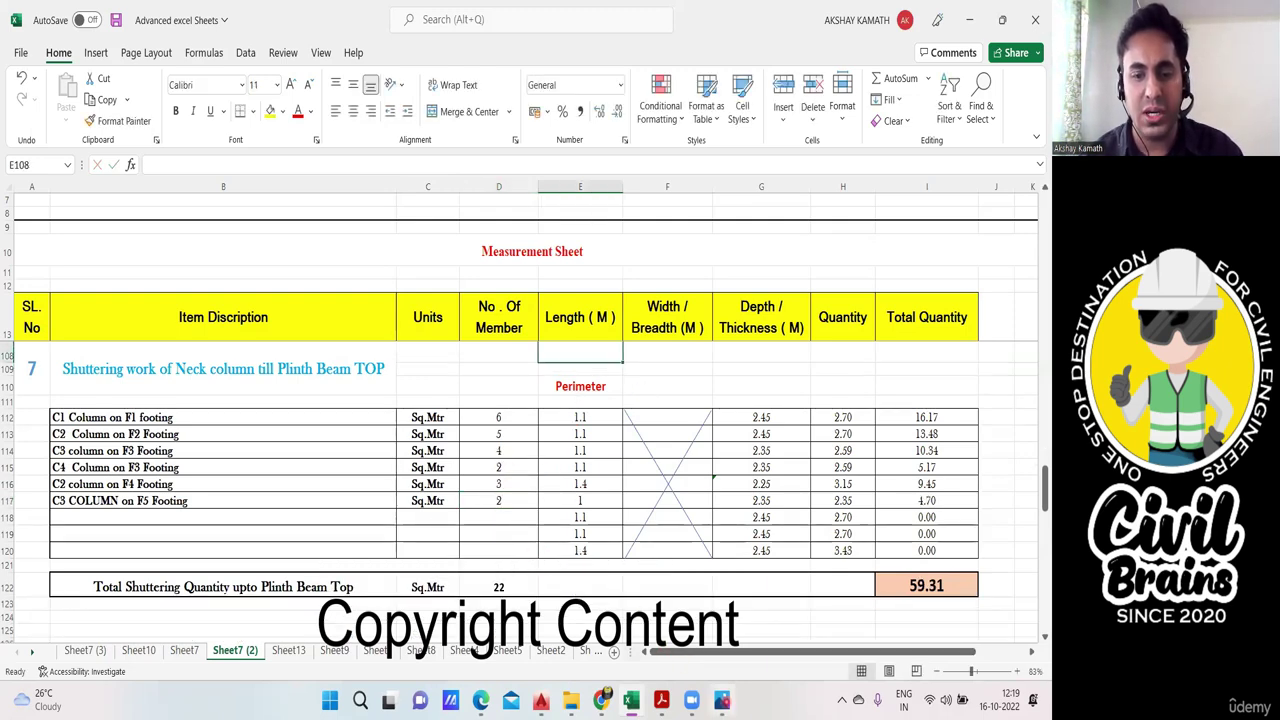
pyautogui.hotkey('alt', 'Tab')
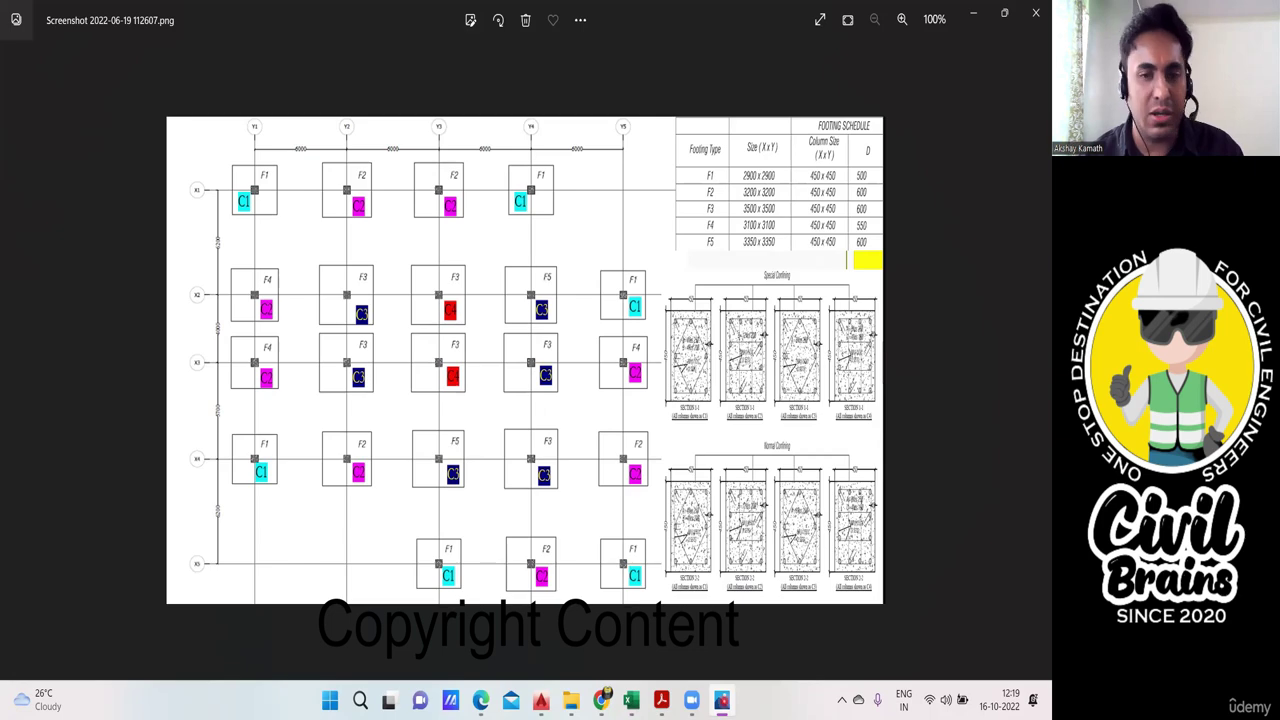
pyautogui.hotkey('alt', 'Tab')
pyautogui.scroll(1, 529, 506)
pyautogui.scroll(-1, 566, 537)
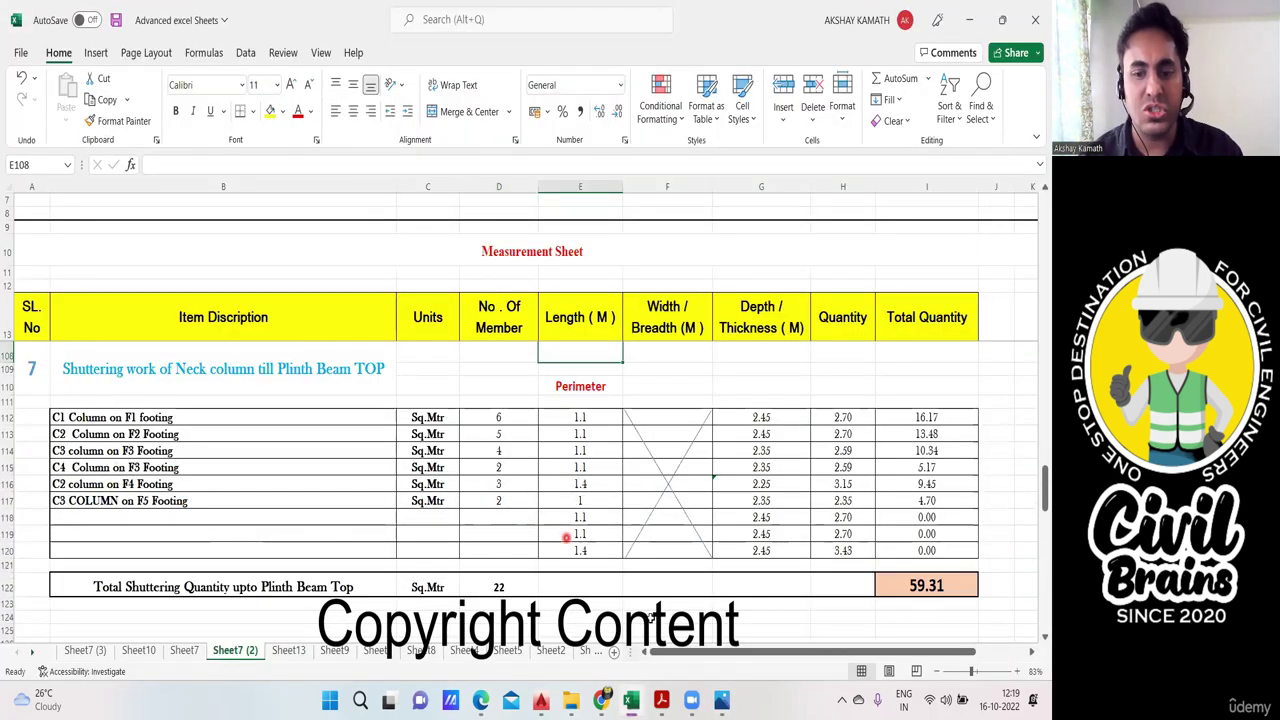
pyautogui.click(721, 700)
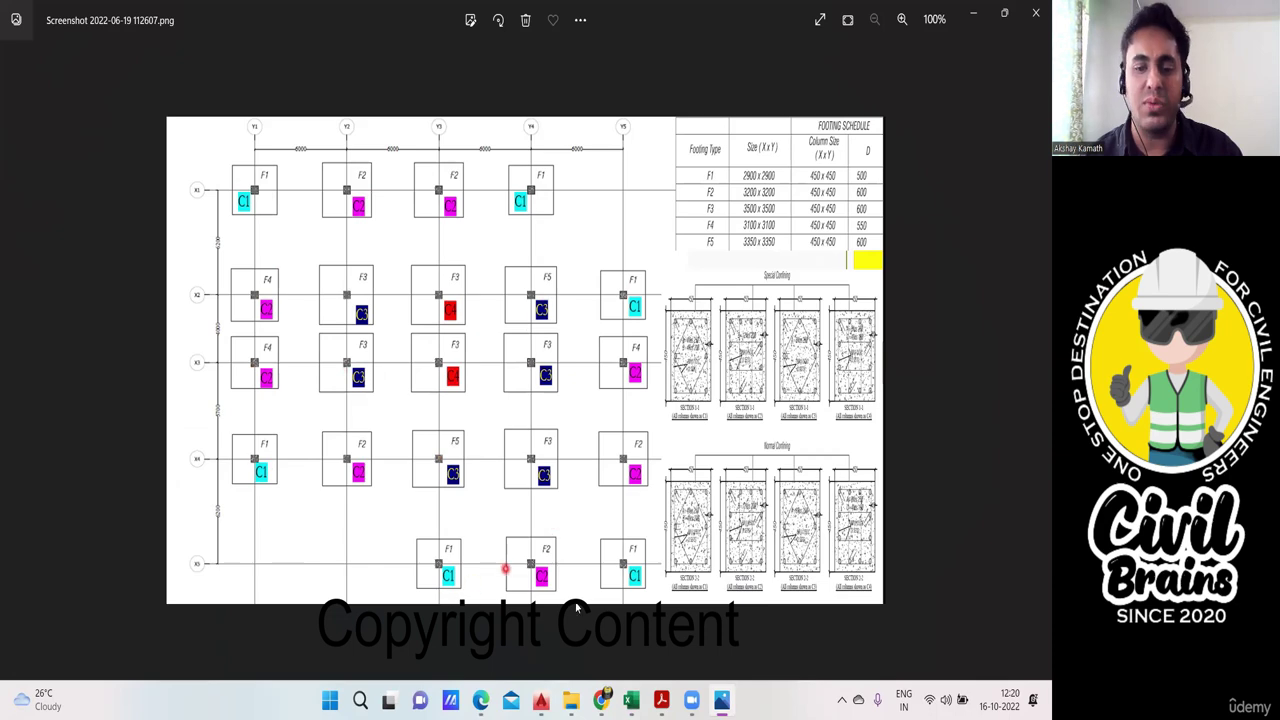
# Step: Clear the old perimeter values from E112:E120 of the measurement sheet
pyautogui.click(721, 700)
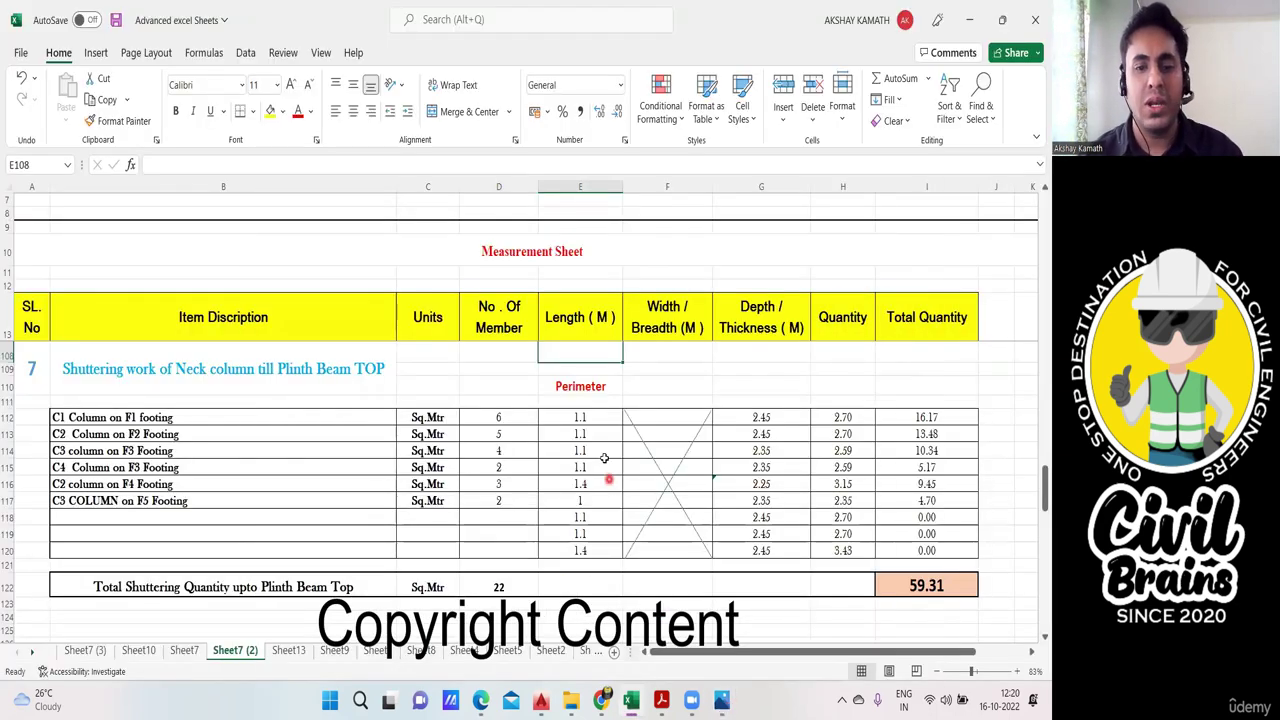
pyautogui.moveTo(591, 419); pyautogui.dragTo(600, 546)
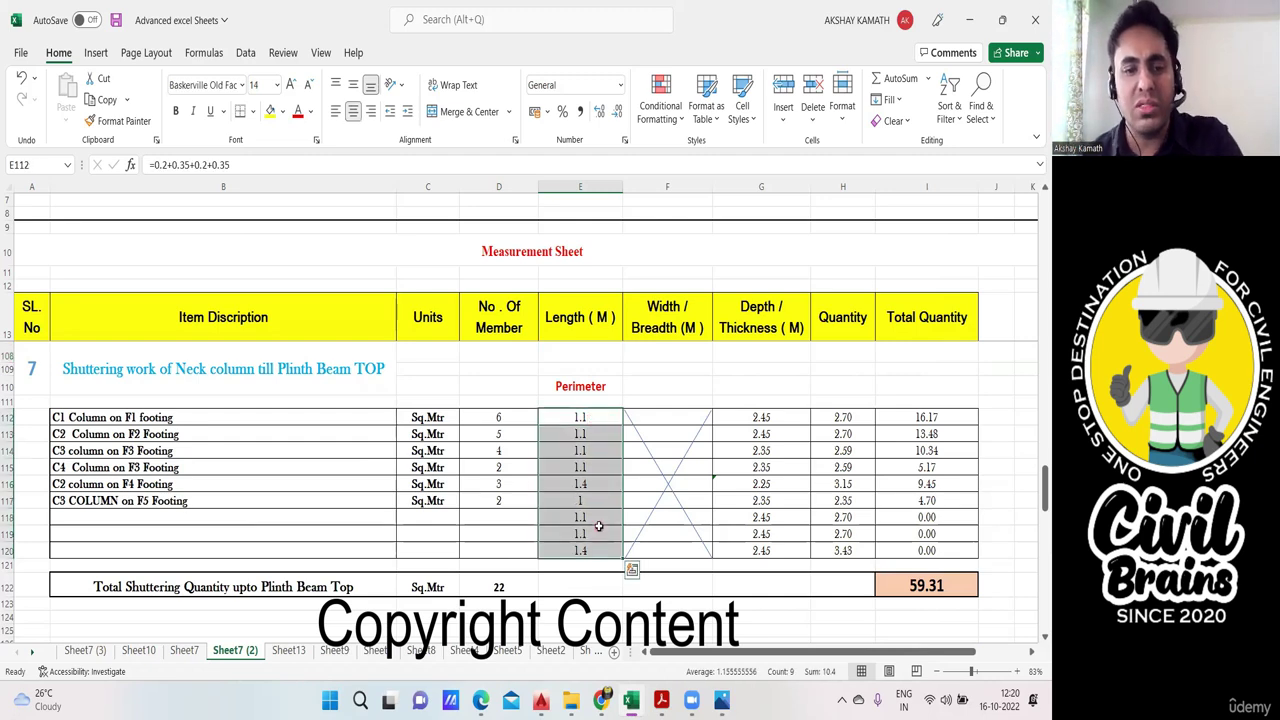
pyautogui.press('Delete')
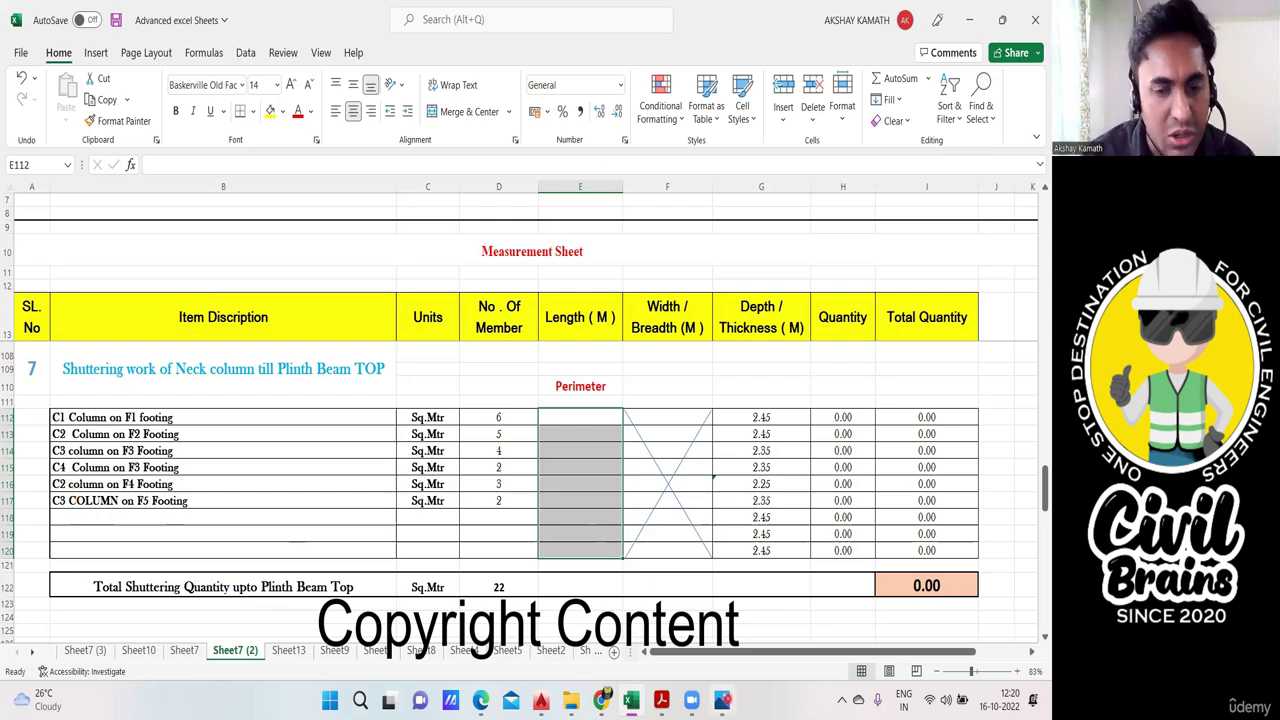
# Step: Switch to Assignment Project 01.pdf in Acrobat Reader and read the column sizes in the footing schedule on page 5
pyautogui.click(722, 699)
pyautogui.click(633, 702)
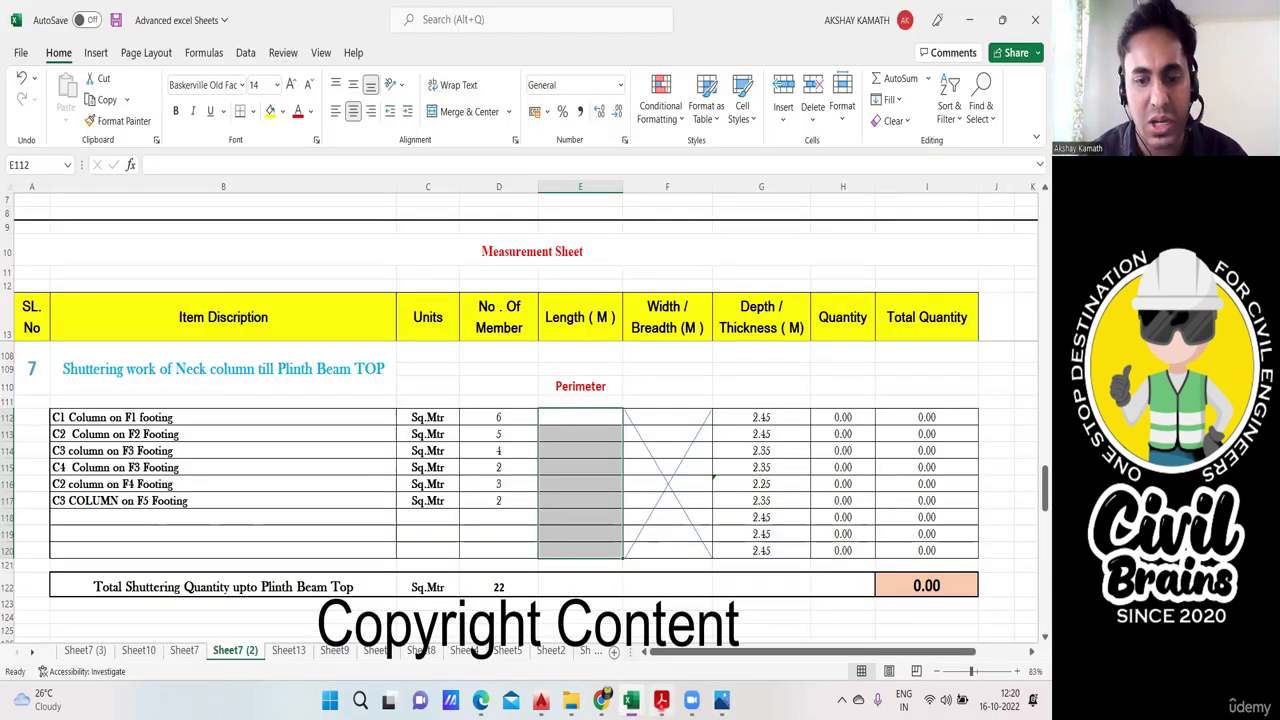
pyautogui.moveTo(661, 699)
pyautogui.click(515, 553)
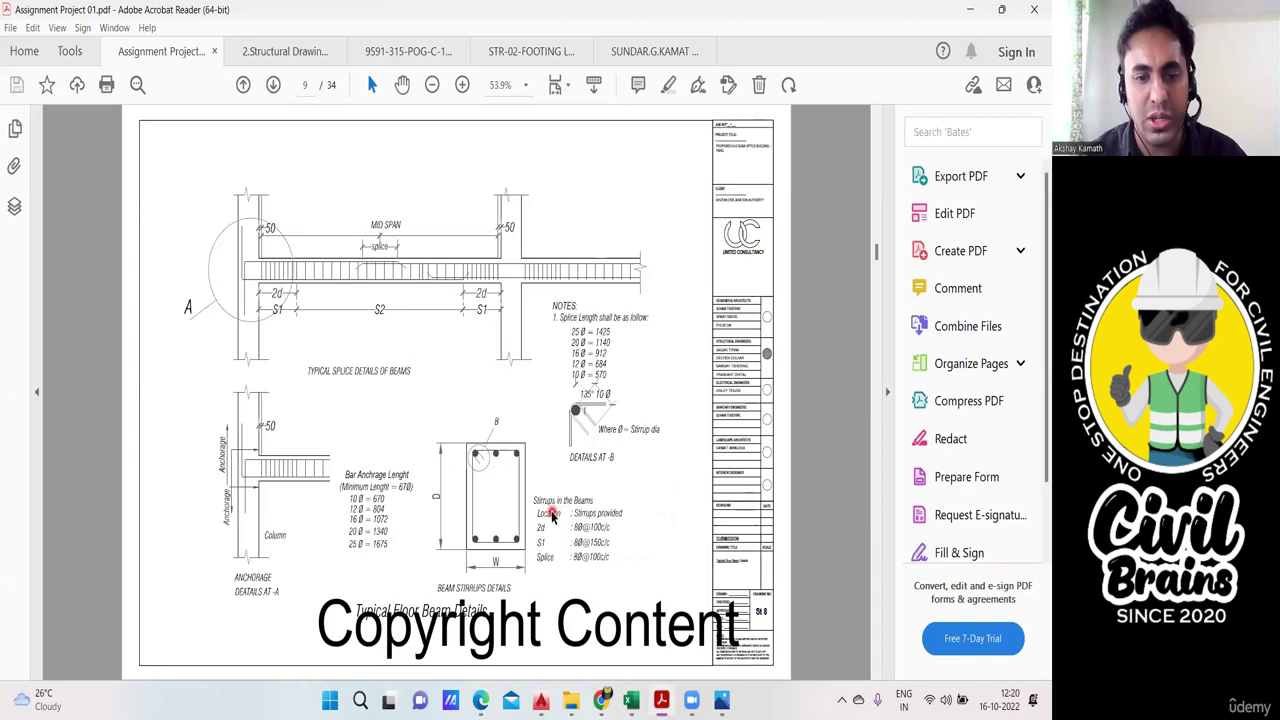
pyautogui.scroll(3, 551, 516)
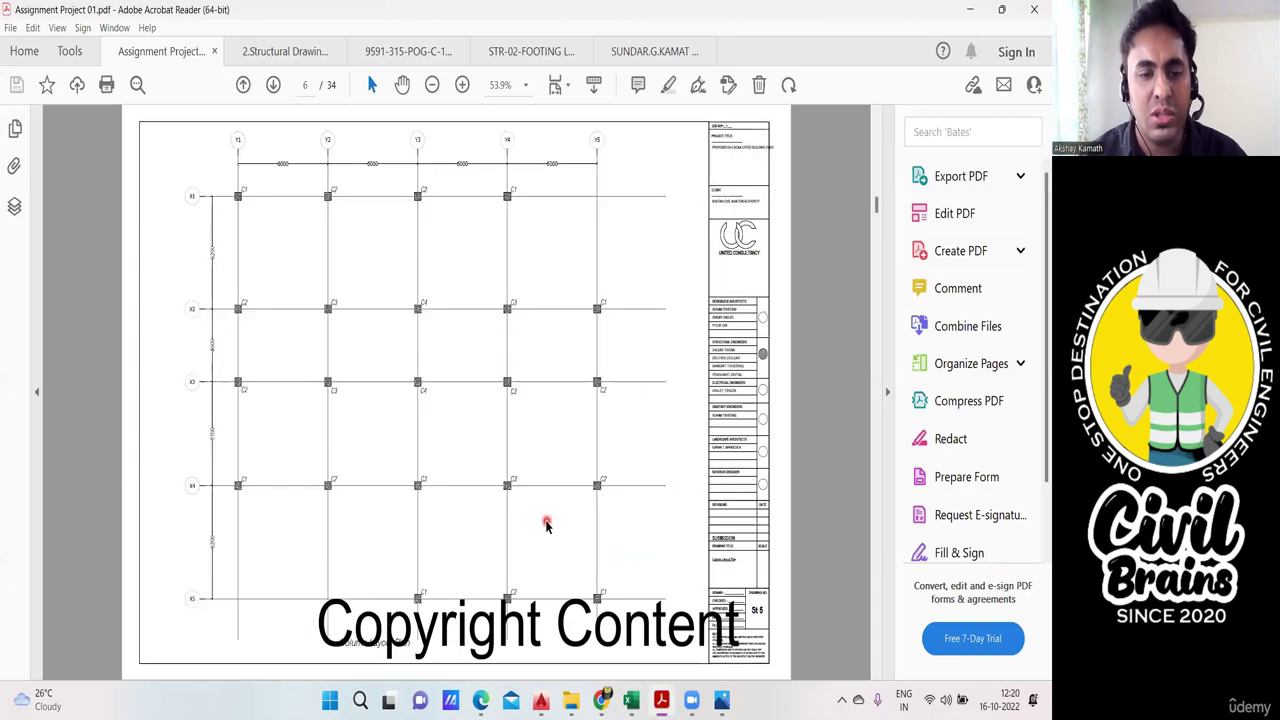
pyautogui.scroll(1, 546, 525)
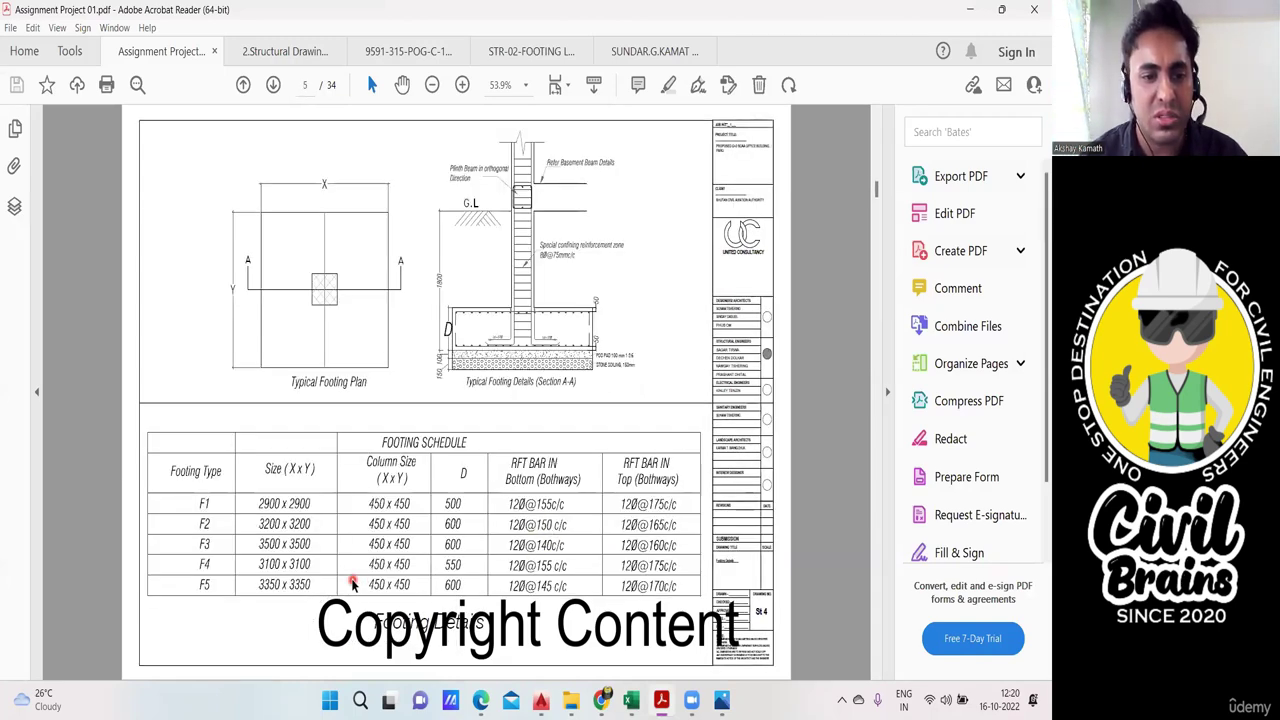
pyautogui.scroll(1, 352, 579)
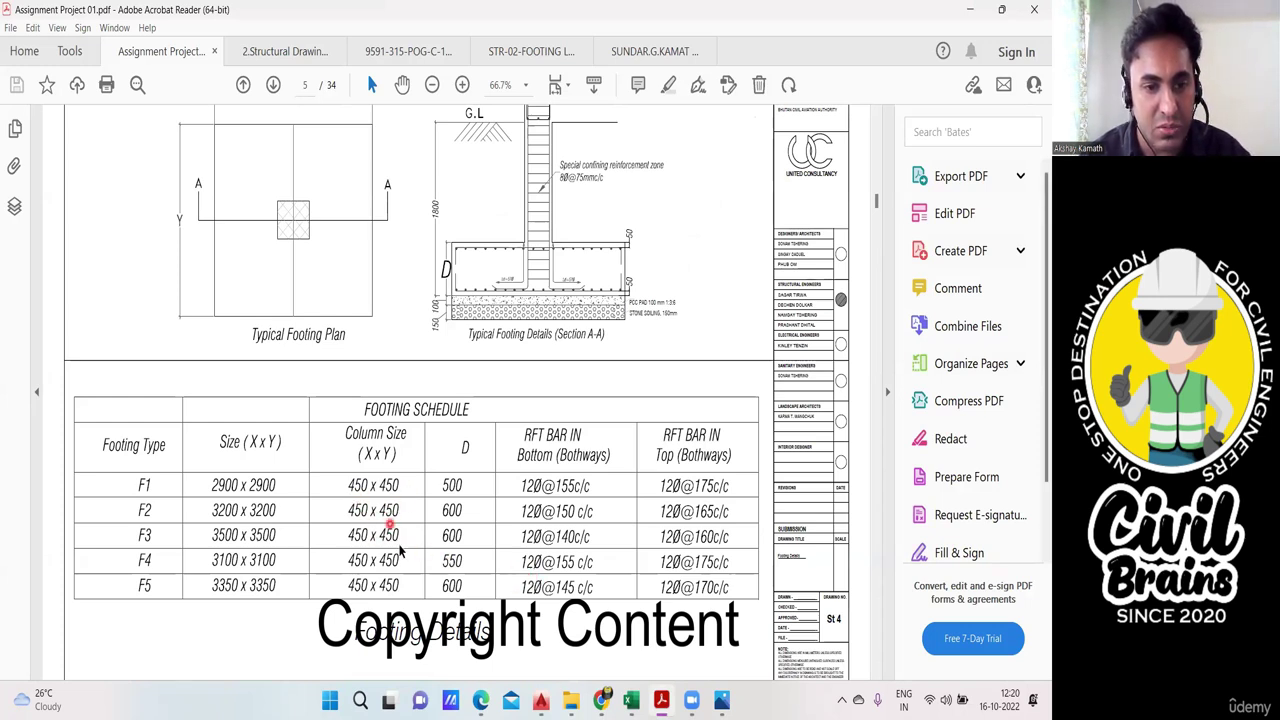
pyautogui.scroll(2, 530, 536)
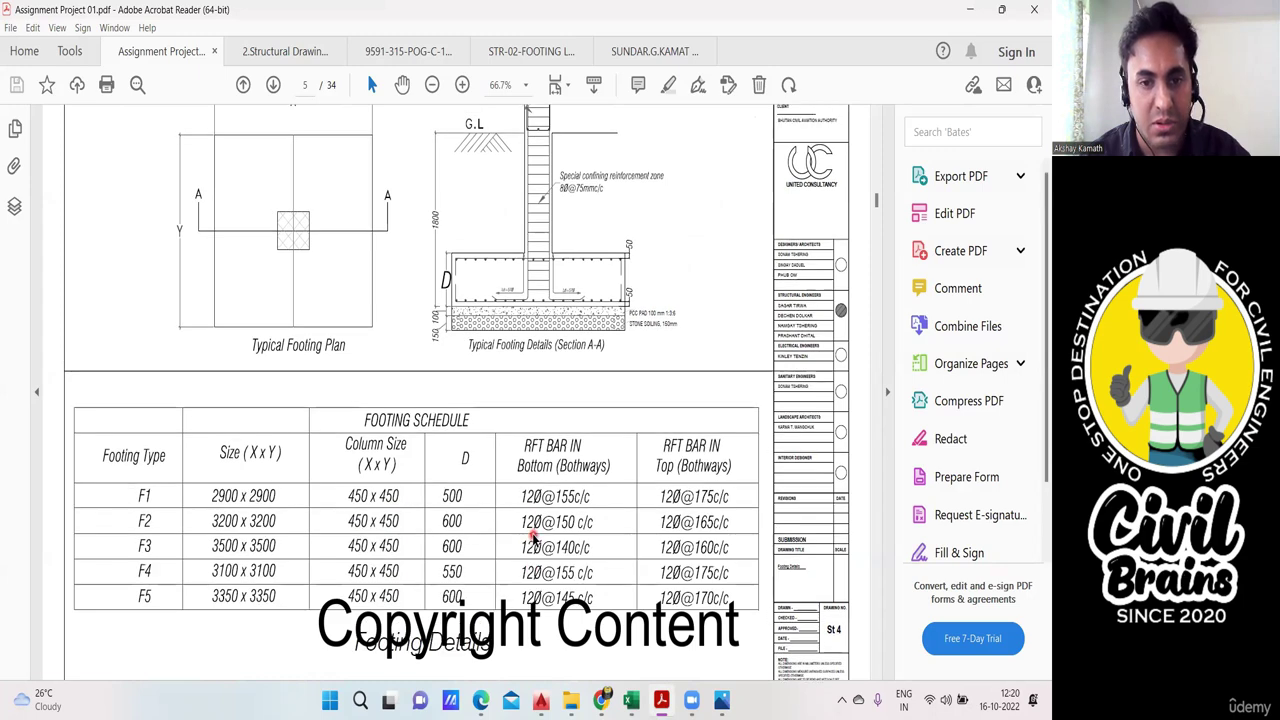
pyautogui.scroll(-1, 528, 530)
pyautogui.scroll(5, 497, 498)
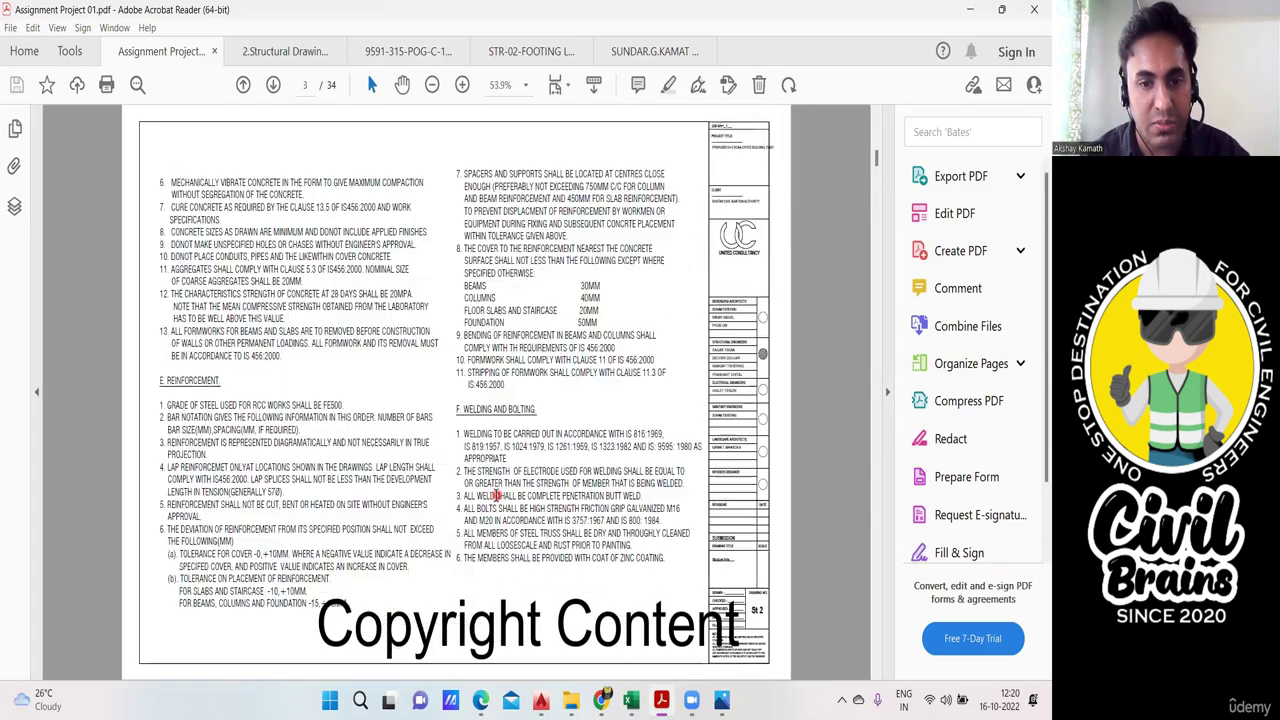
pyautogui.scroll(-5, 497, 498)
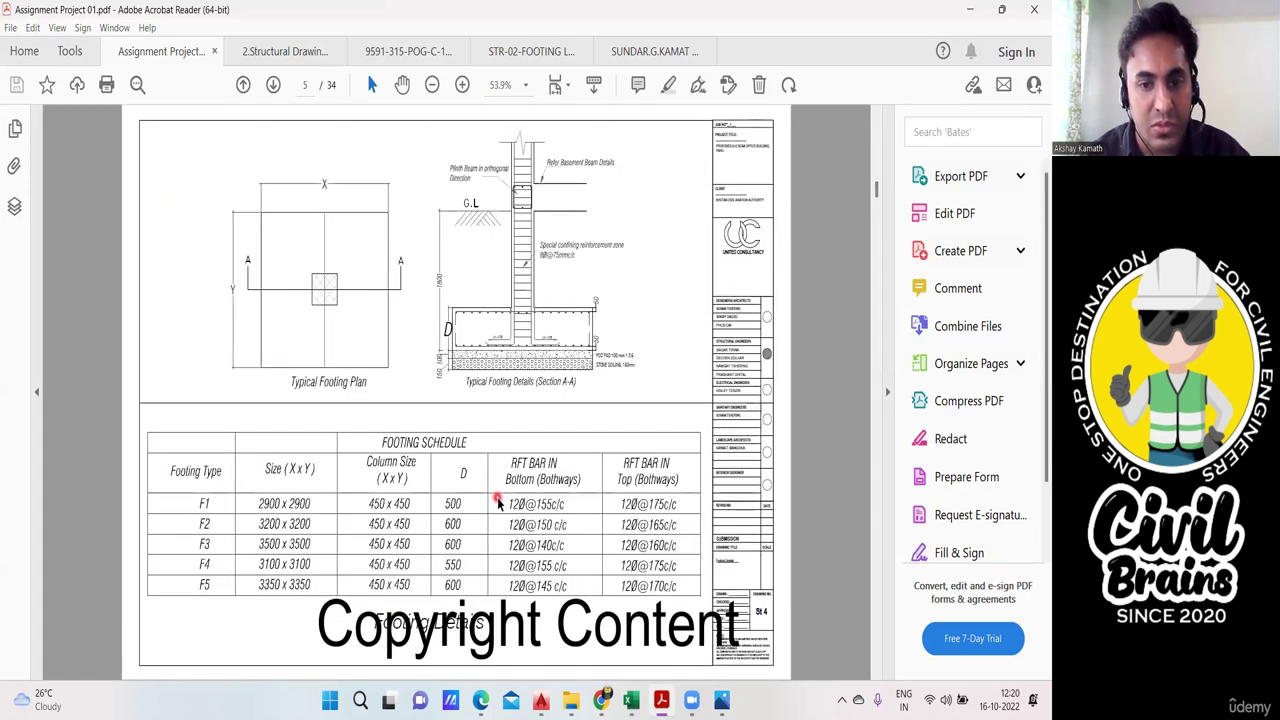
# Step: Examine the C1 to C4 column cross-sections on page 7 for their side dimensions
pyautogui.scroll(-3, 498, 500)
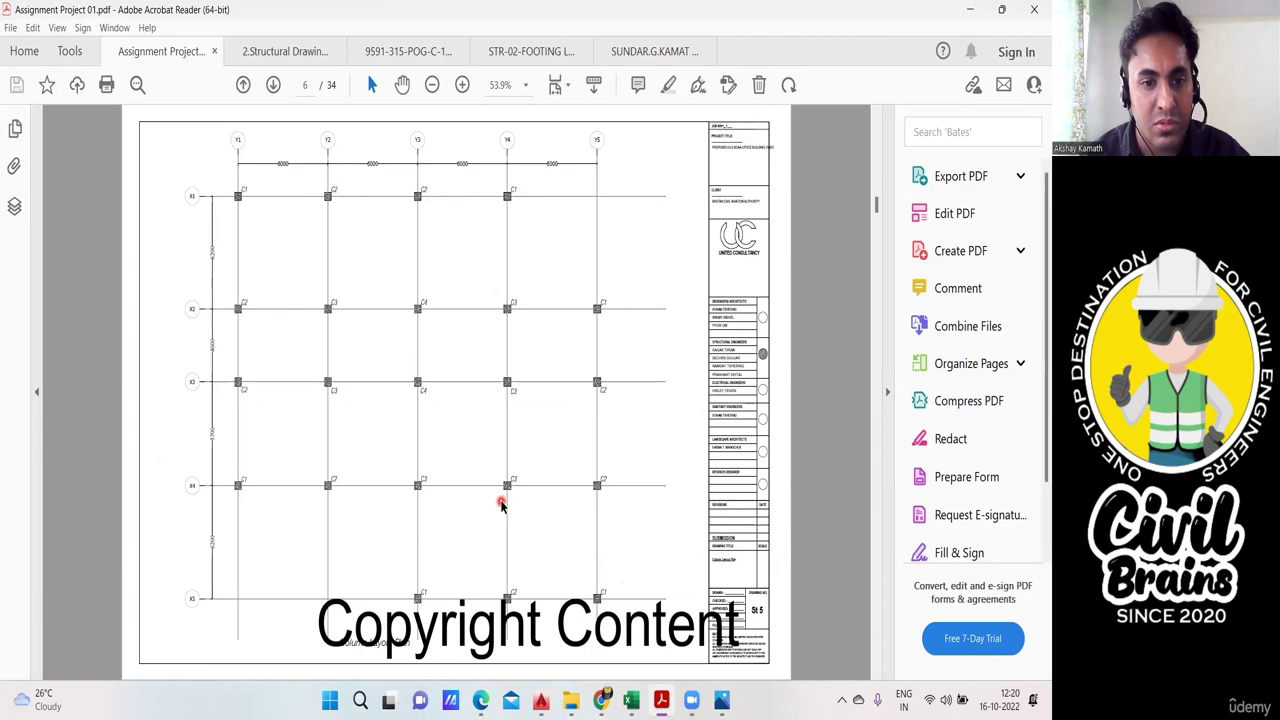
pyautogui.scroll(-3, 501, 505)
pyautogui.scroll(3, 742, 412)
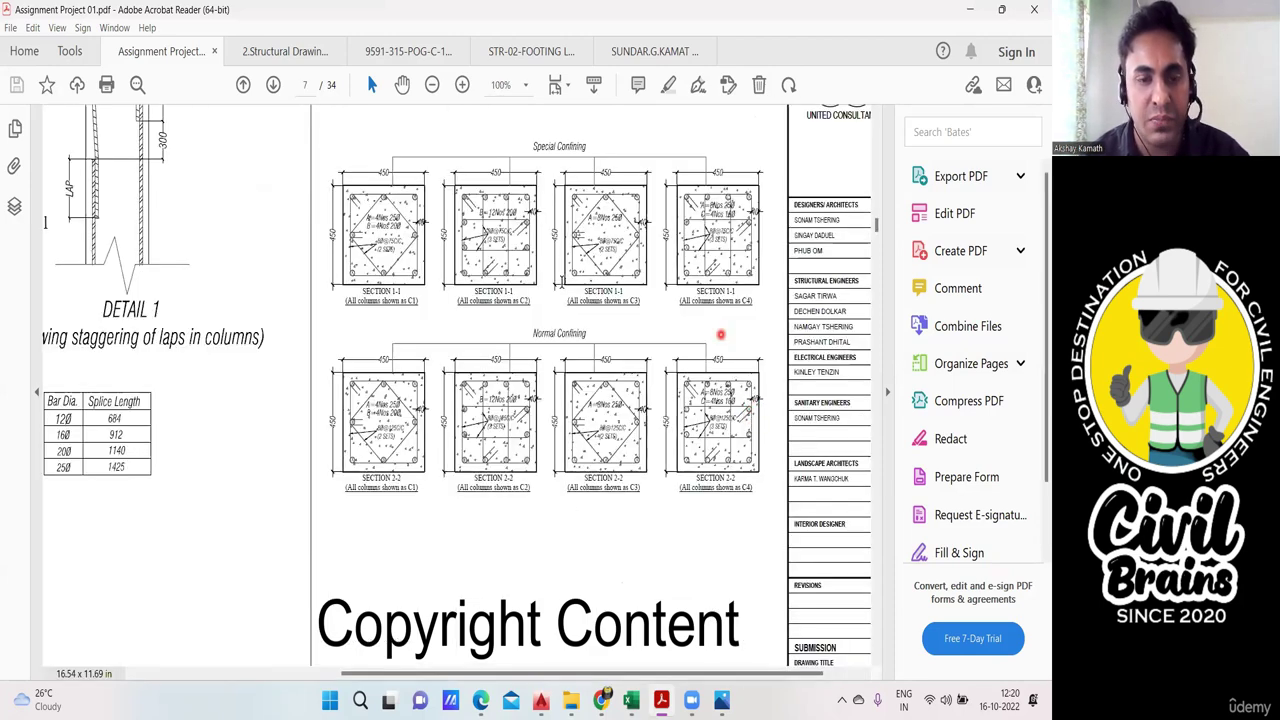
pyautogui.scroll(1, 496, 362)
pyautogui.scroll(-1, 498, 362)
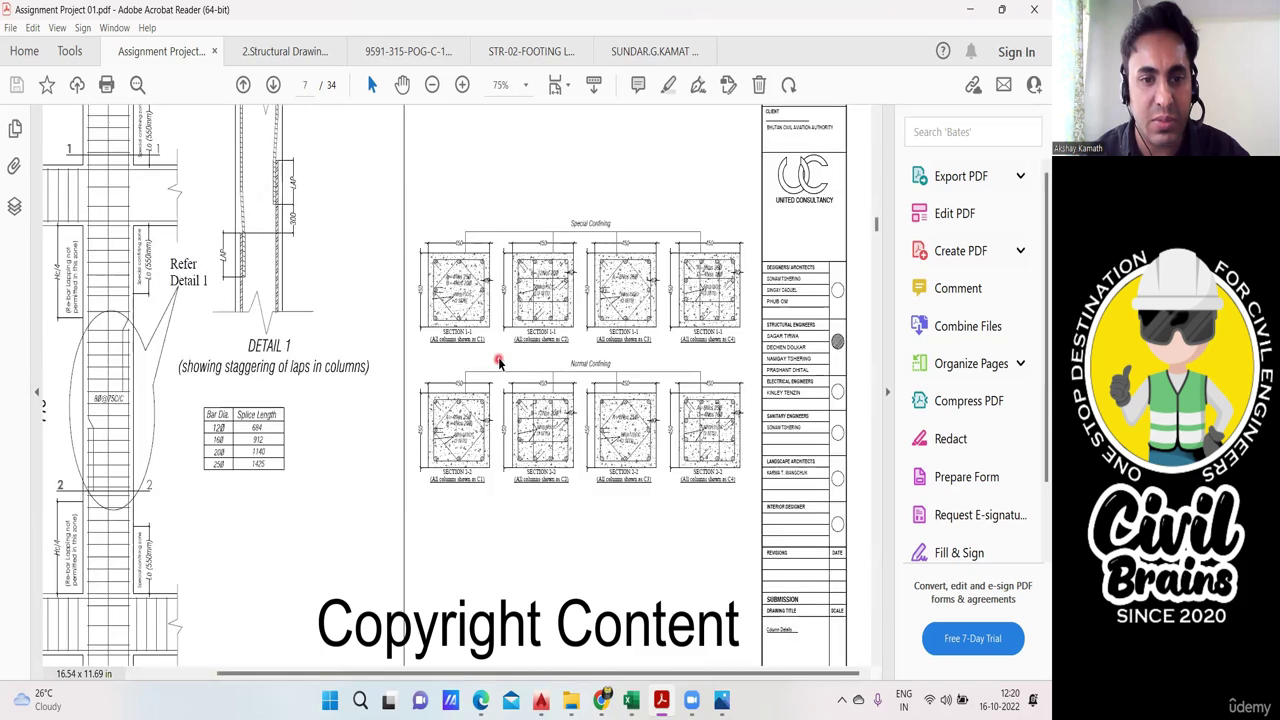
pyautogui.scroll(2, 766, 316)
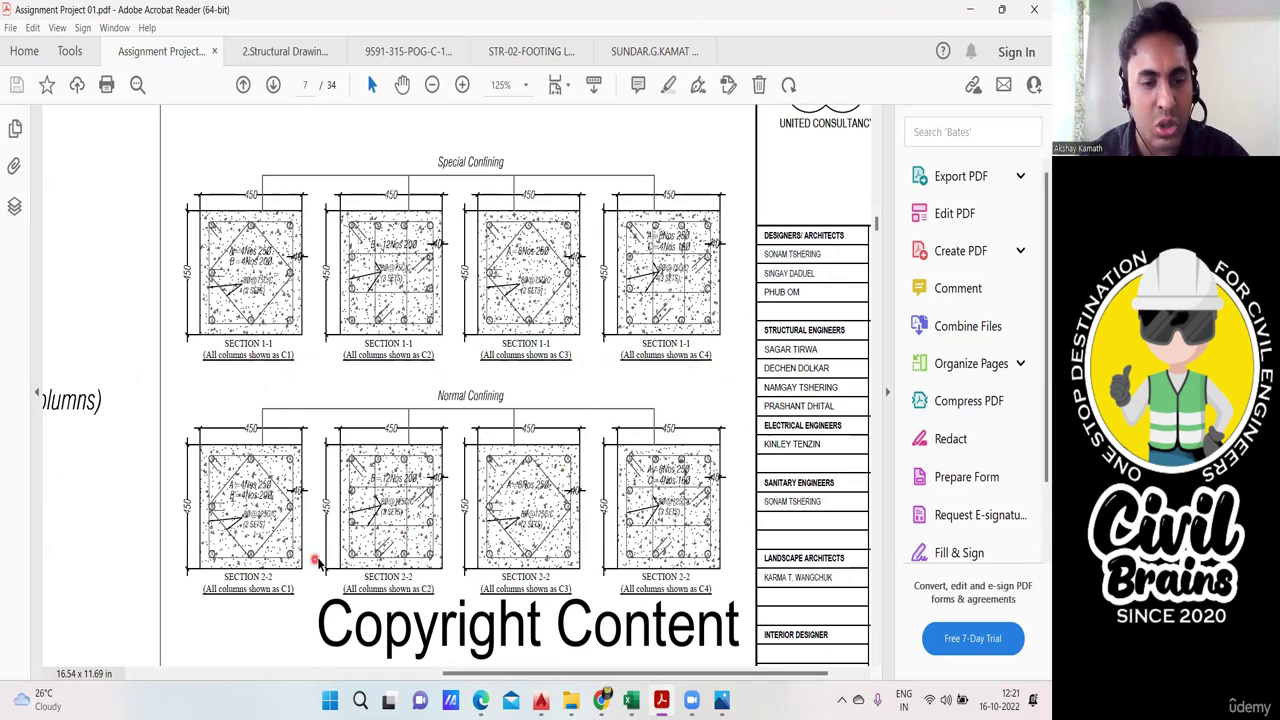
pyautogui.scroll(-2, 433, 535)
pyautogui.scroll(-2, 433, 535)
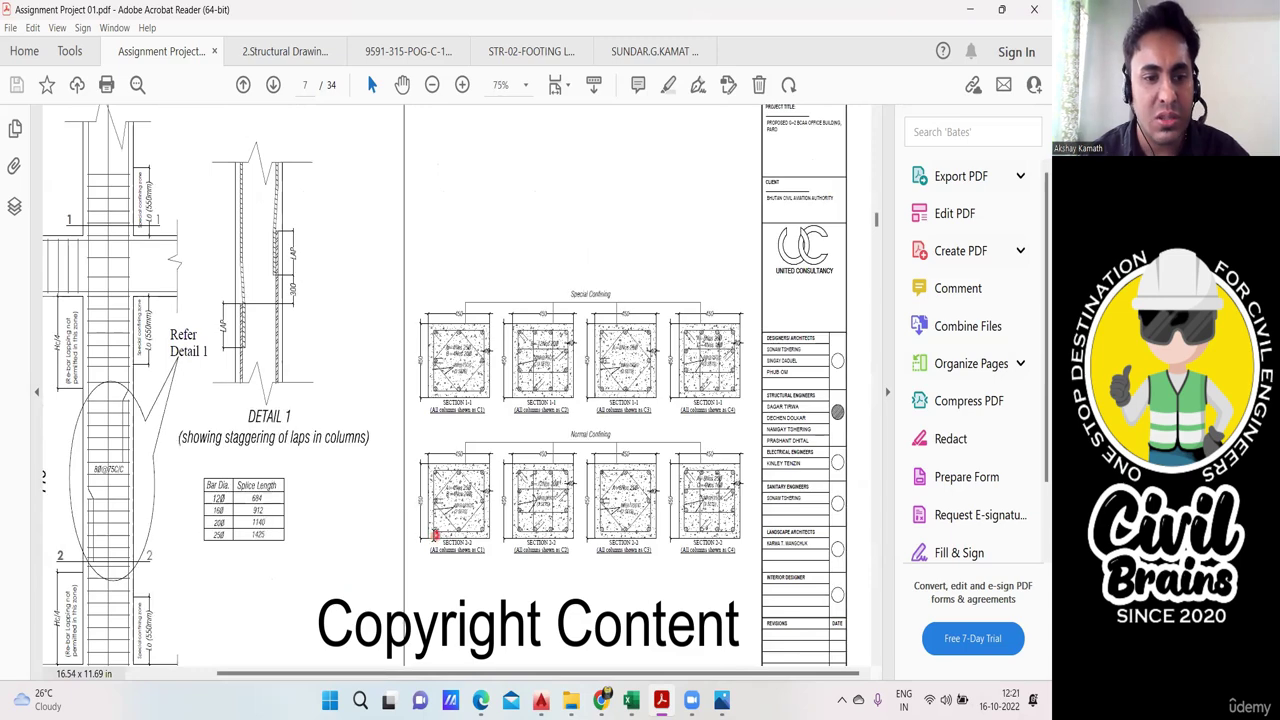
# Step: Recheck the column size in the footing schedule, then switch to Excel and enter =0.45*4 as the C1 column perimeter in E112
pyautogui.scroll(3, 395, 537)
pyautogui.scroll(2, 395, 540)
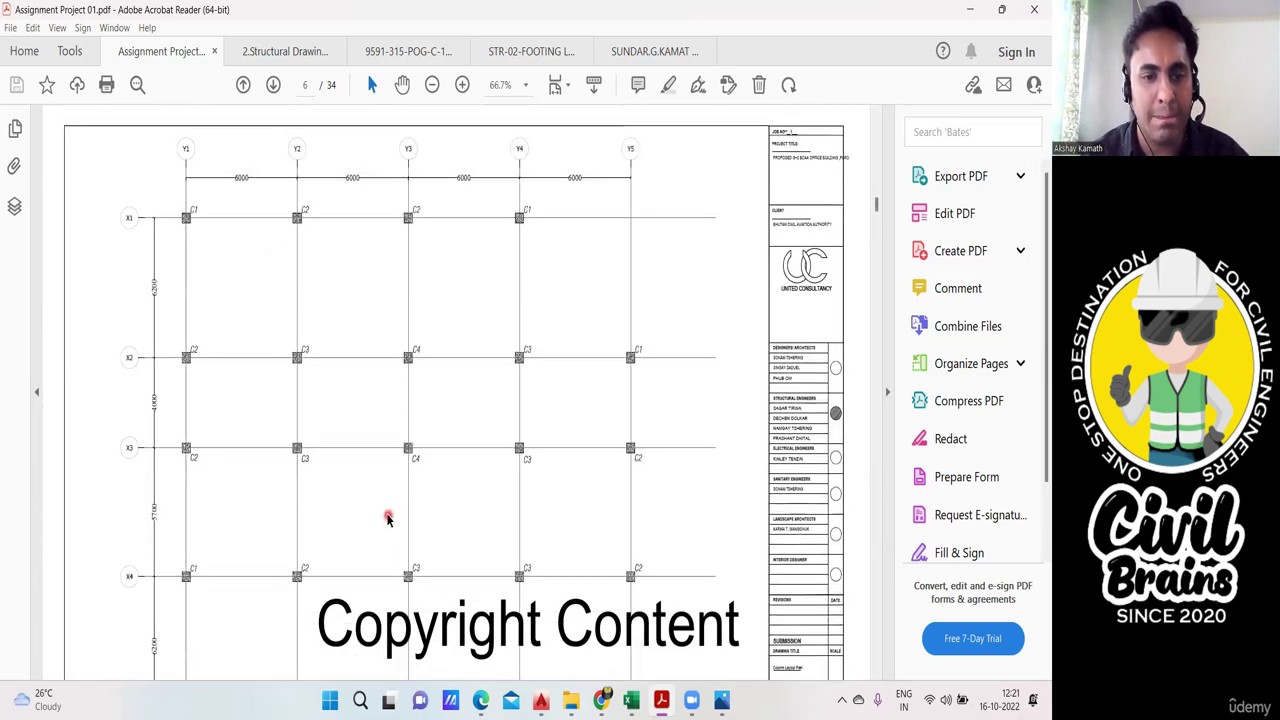
pyautogui.scroll(-2, 389, 519)
pyautogui.scroll(3, 386, 520)
pyautogui.scroll(1, 401, 533)
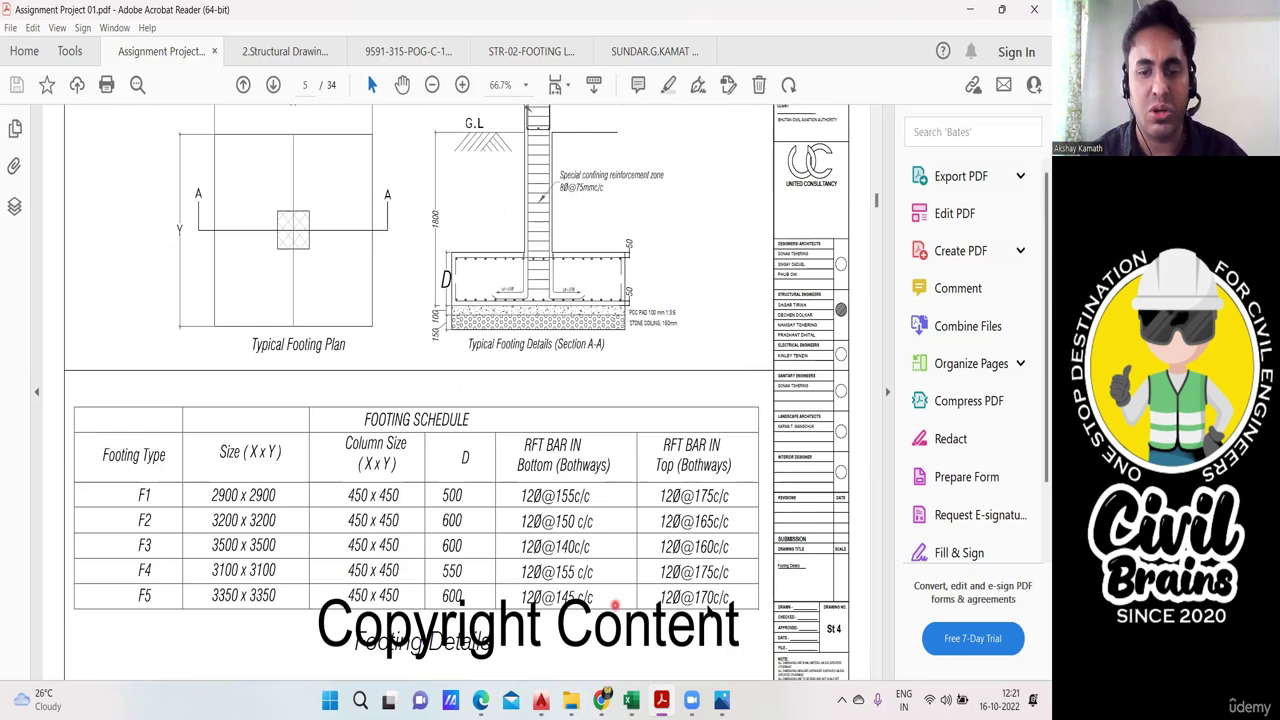
pyautogui.click(631, 700)
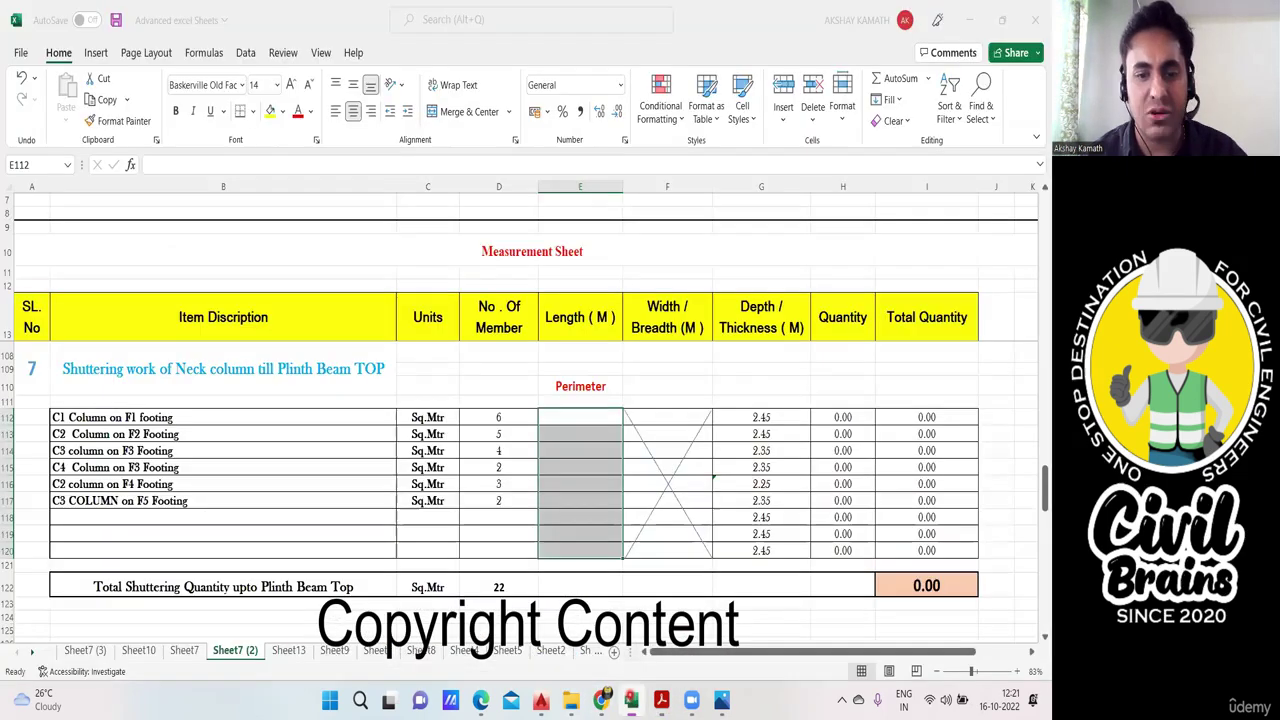
pyautogui.click(572, 413)
pyautogui.doubleClick(572, 414)
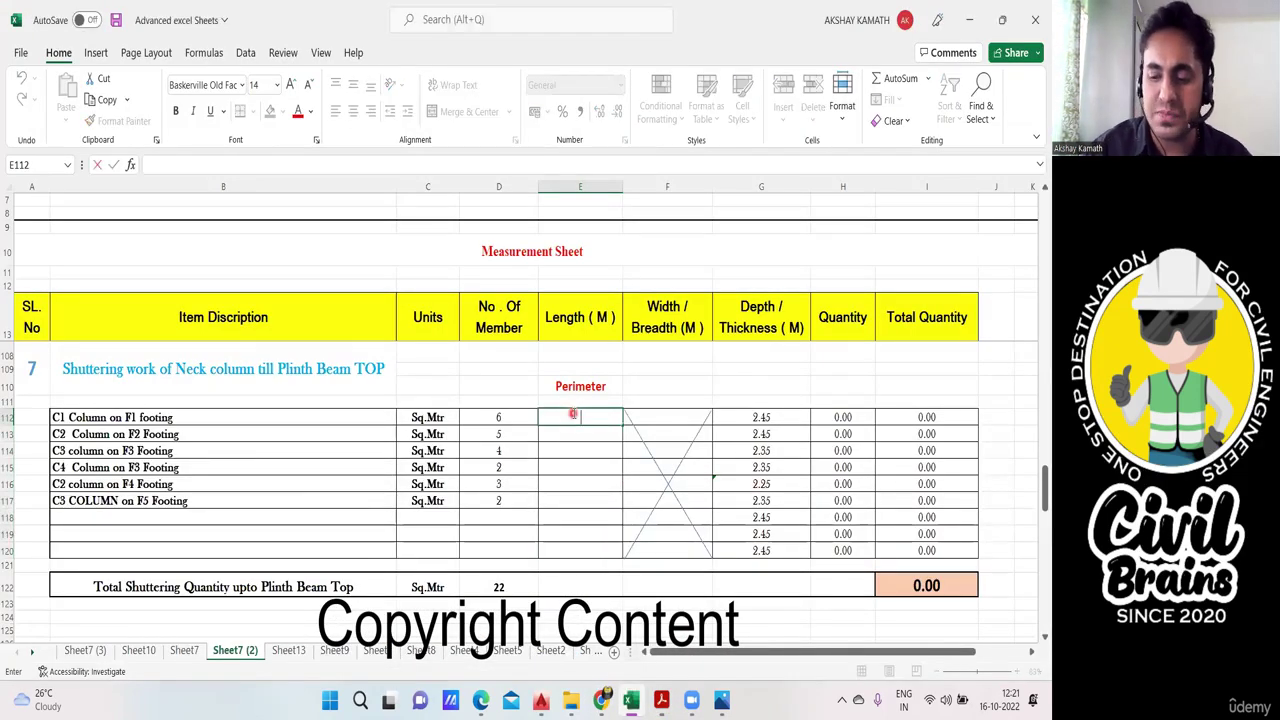
pyautogui.write('=0.45')
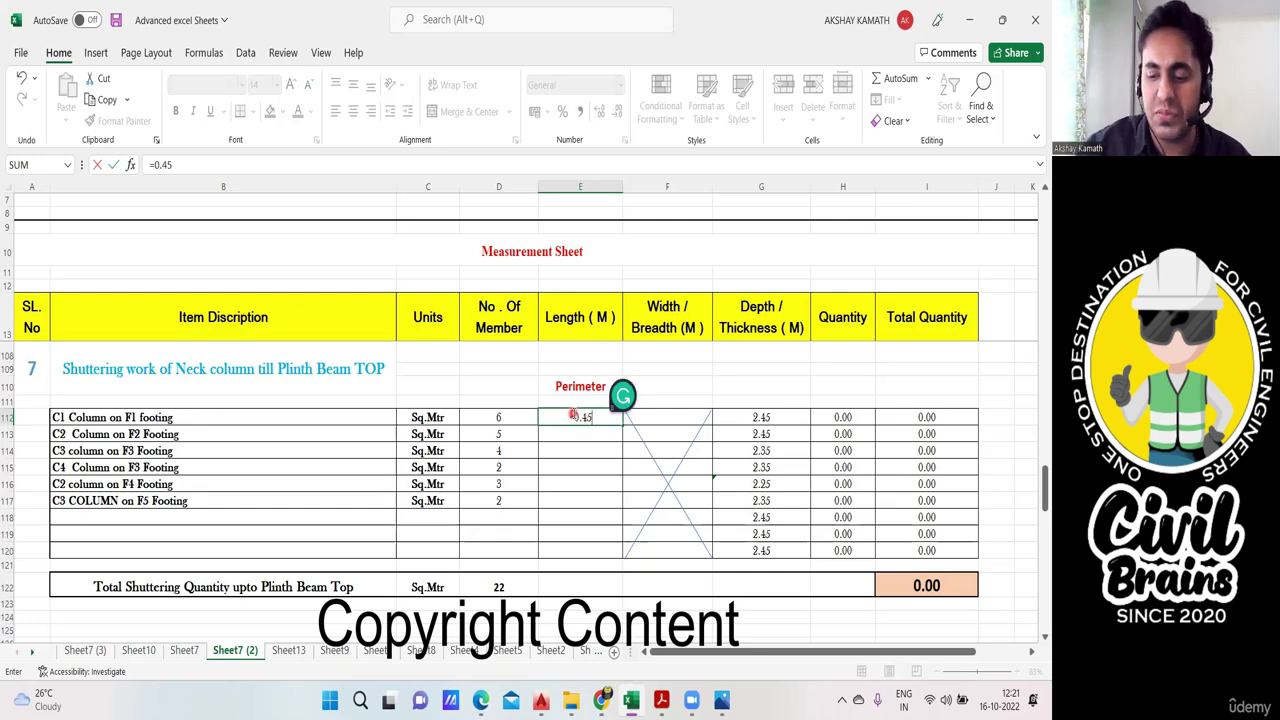
pyautogui.write('*4')
pyautogui.press('Return')
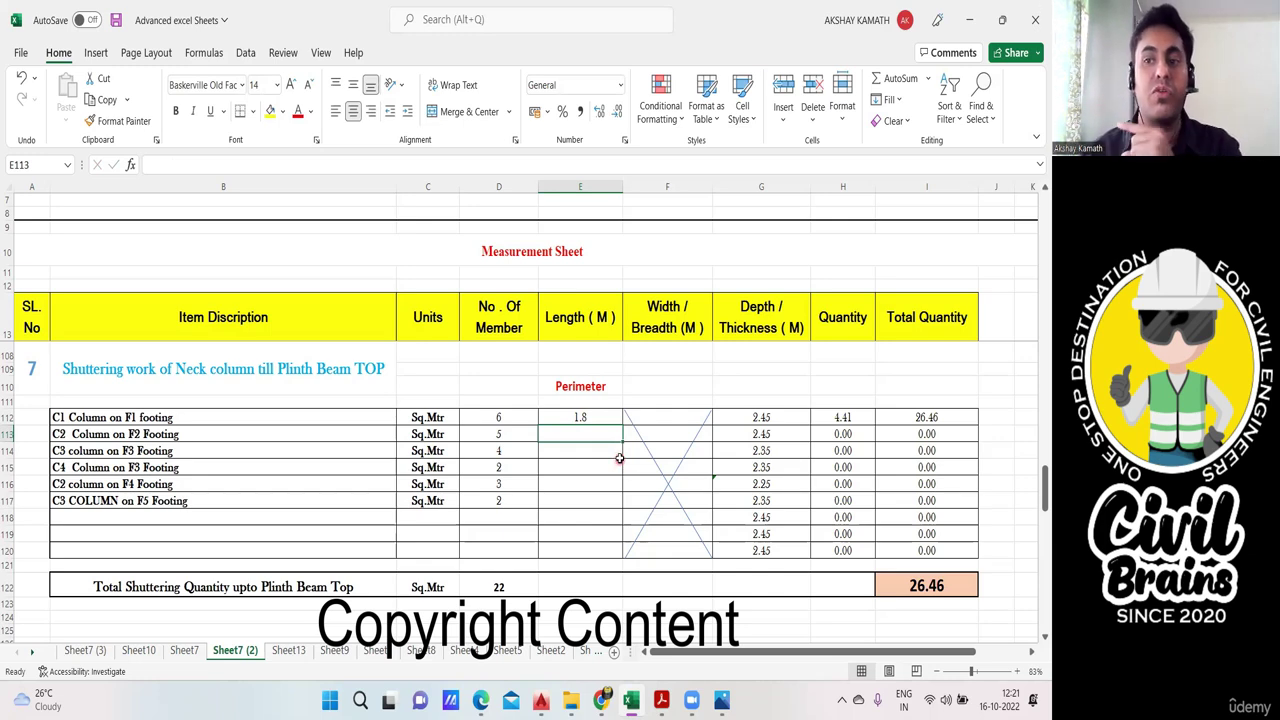
# Step: Fill the perimeter formula from E112 down to E117 for the remaining column and footing combinations
pyautogui.click(614, 421)
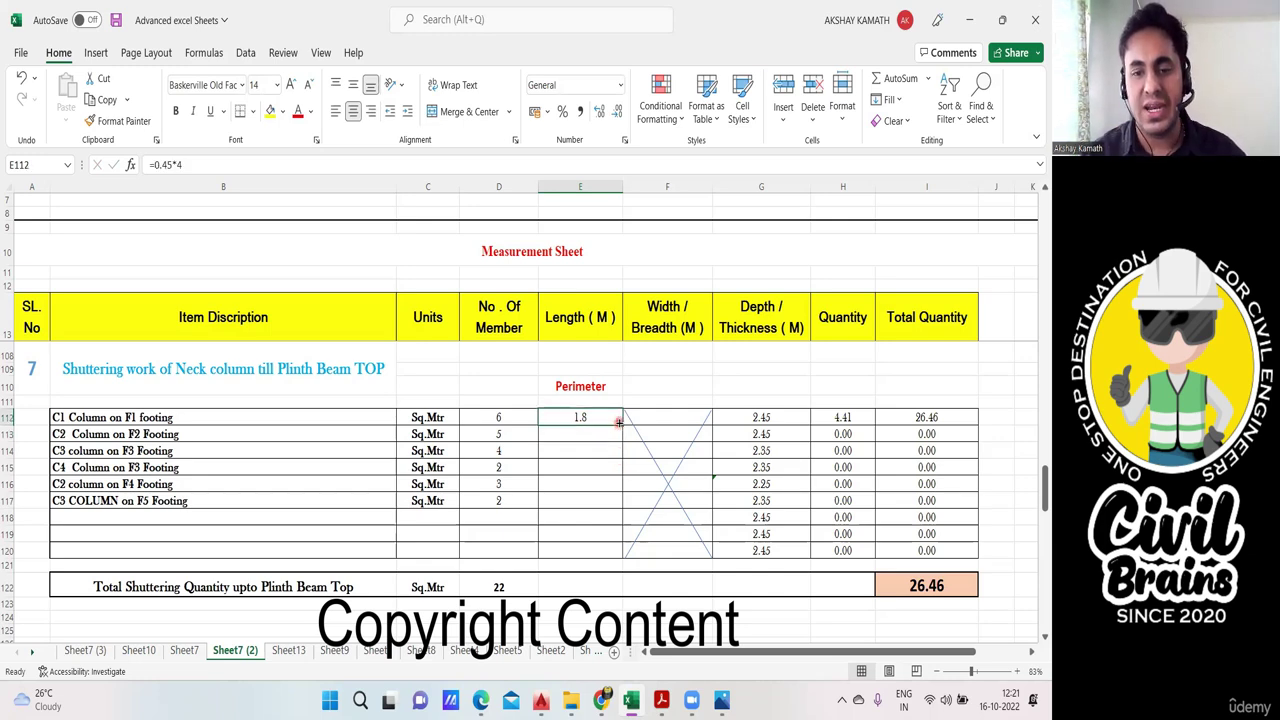
pyautogui.moveTo(619, 422); pyautogui.dragTo(619, 508)
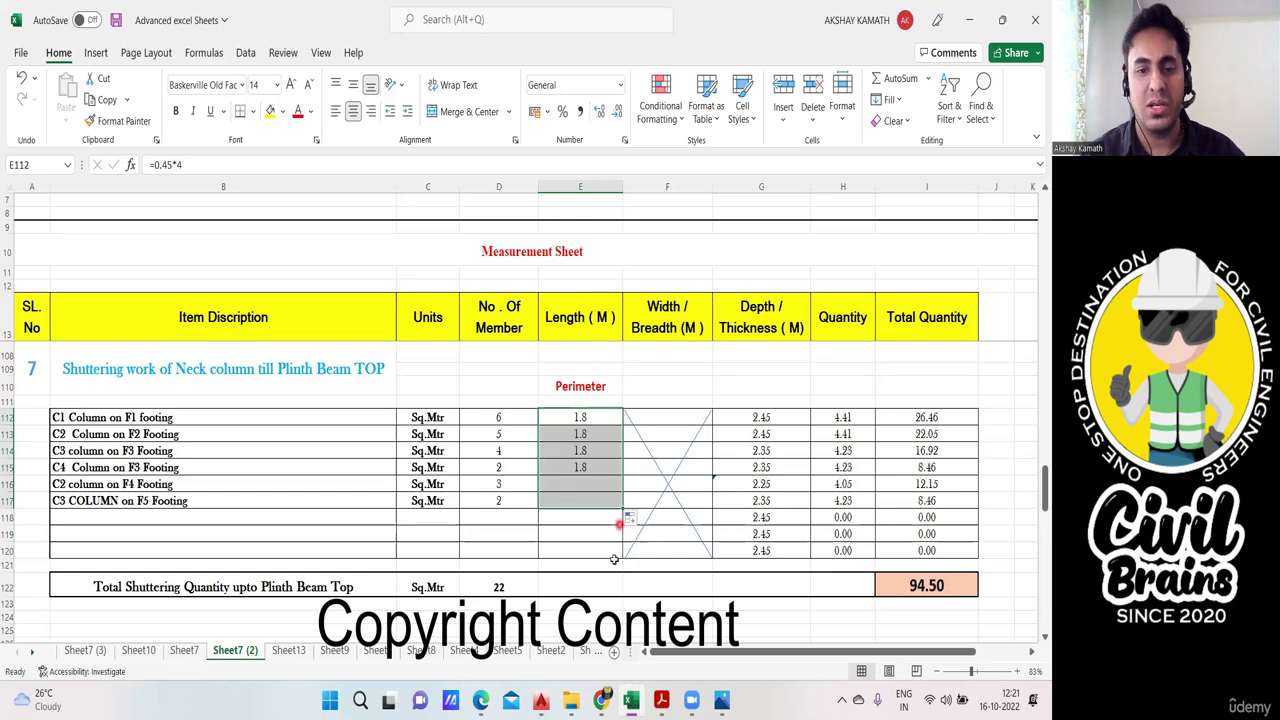
pyautogui.click(582, 566)
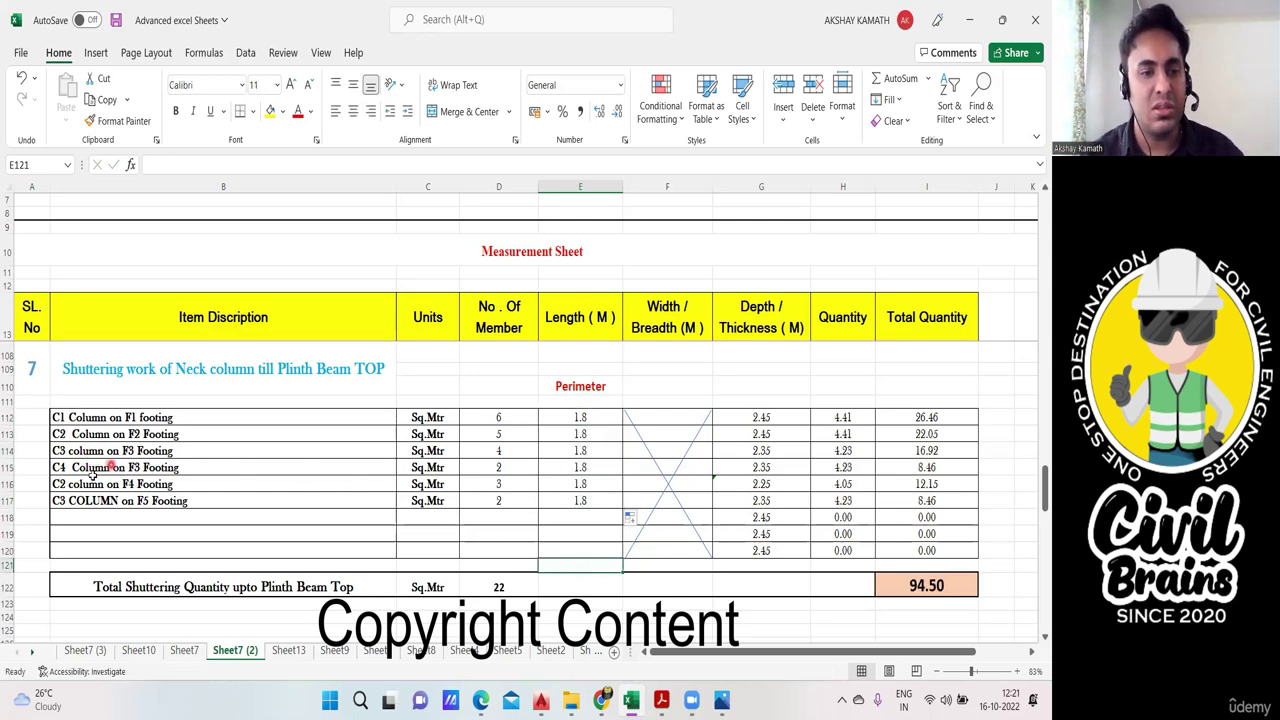
pyautogui.click(276, 534)
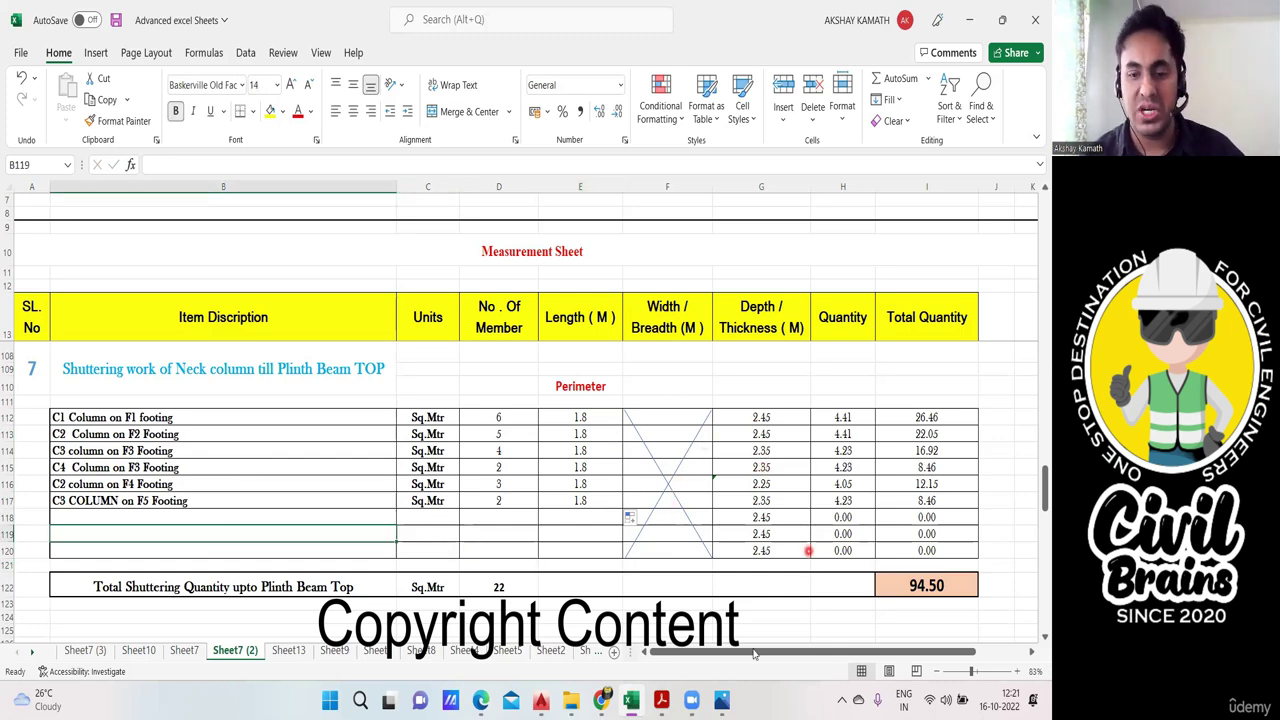
# Step: Switch to Assignment Project 01.pdf and highlight the neck column between footing top and ground level in the page 5 footing section
pyautogui.click(660, 700)
pyautogui.click(374, 603)
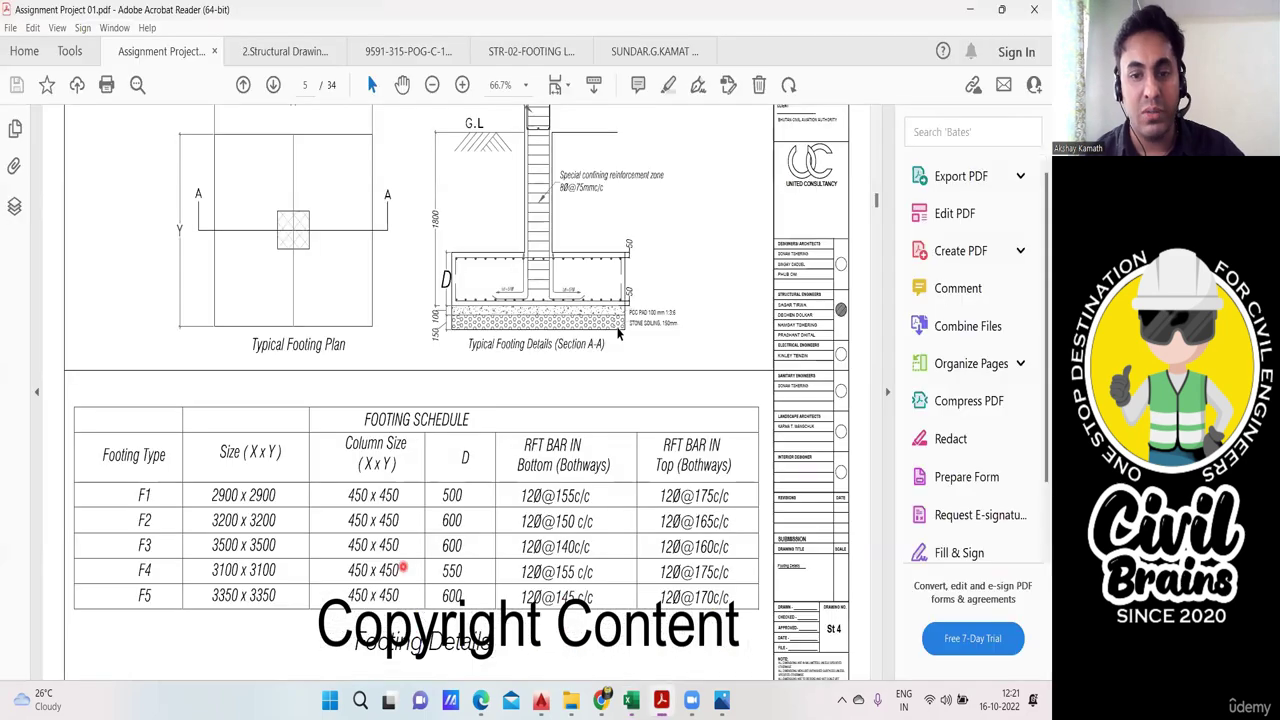
pyautogui.keyDown('ctrl'); pyautogui.scroll(3, 640, 261); pyautogui.keyUp('ctrl')
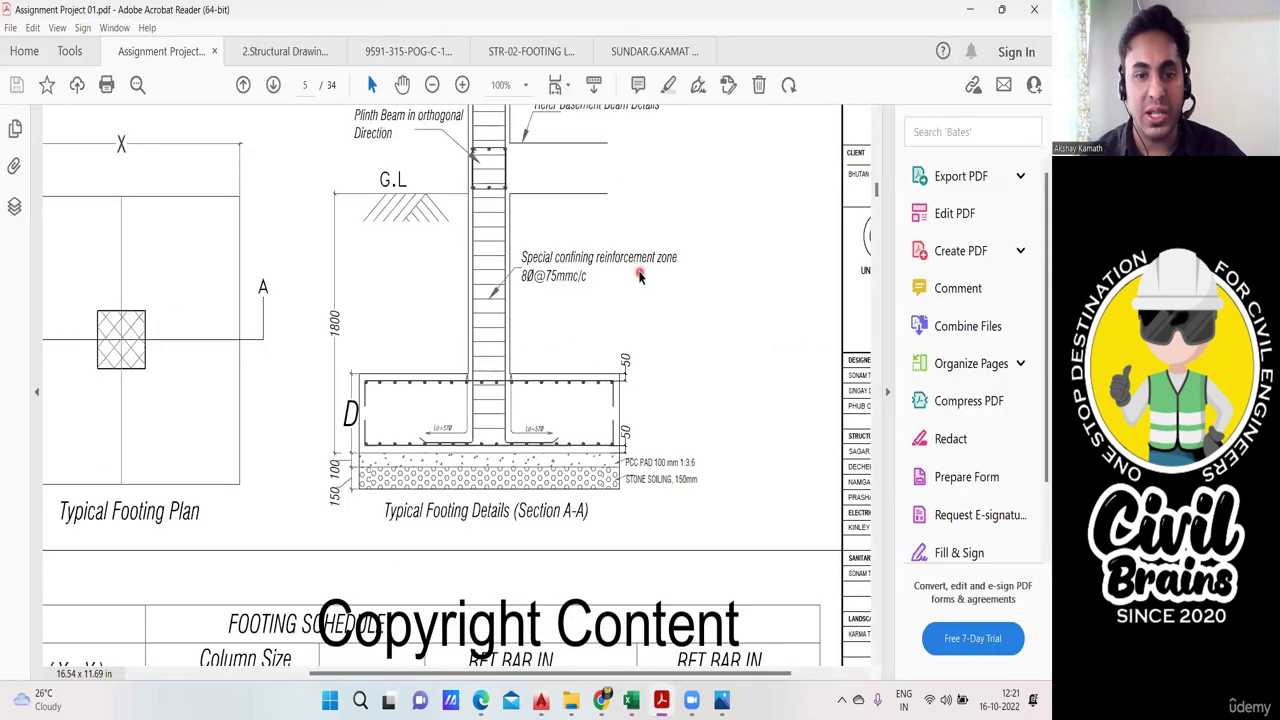
pyautogui.scroll(1, 640, 275)
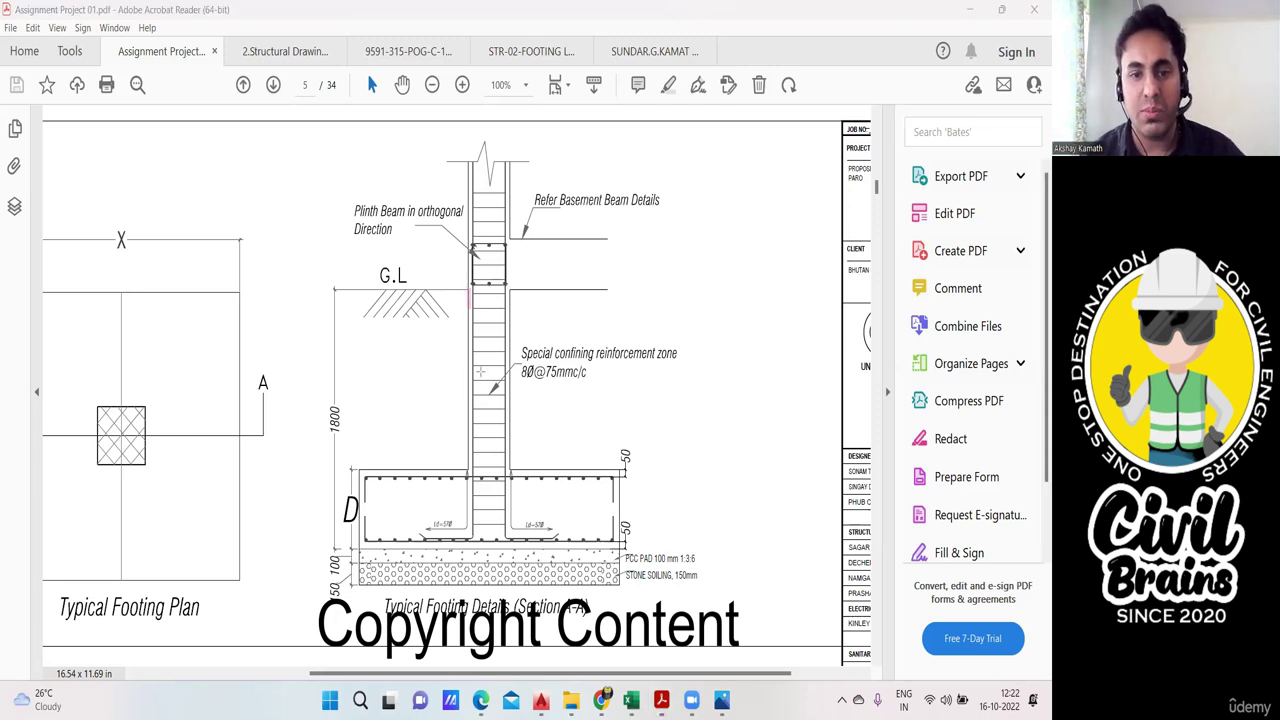
pyautogui.moveTo(488, 288)
pyautogui.mouseDown()
pyautogui.moveTo(488, 470)
pyautogui.moveTo(495, 300)
pyautogui.mouseUp()
pyautogui.moveTo(507, 473); pyautogui.dragTo(513, 481)
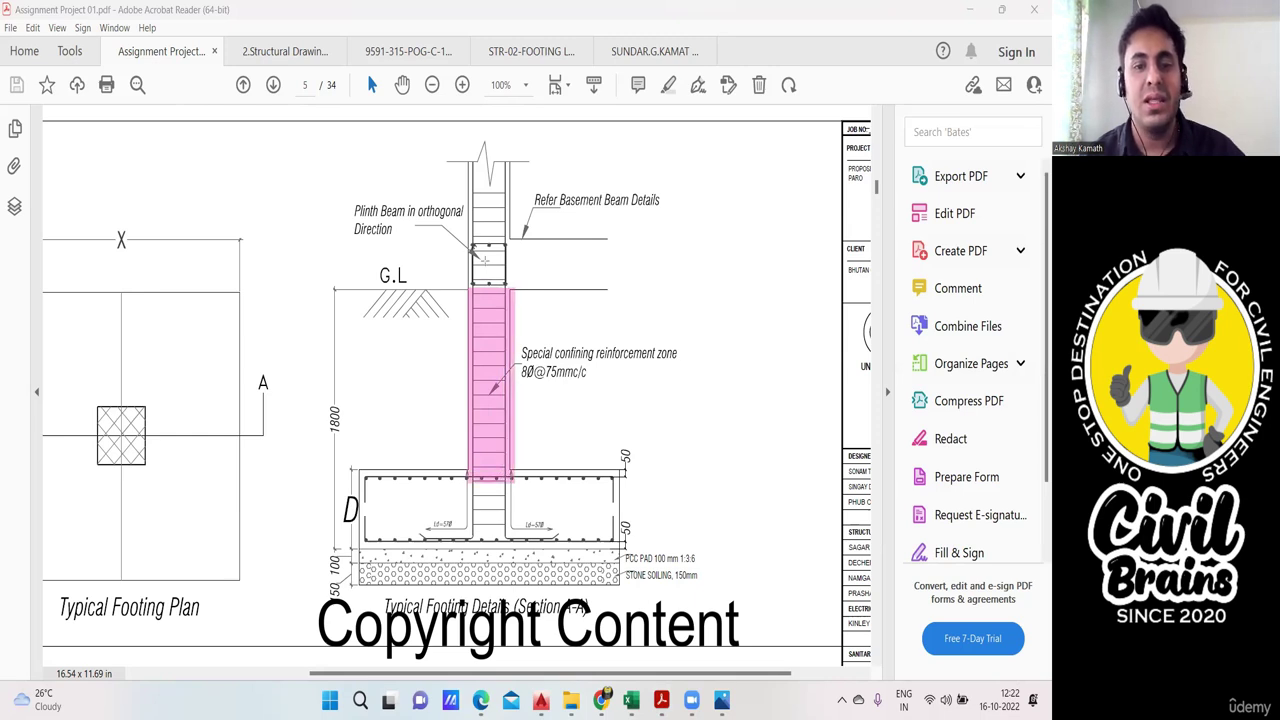
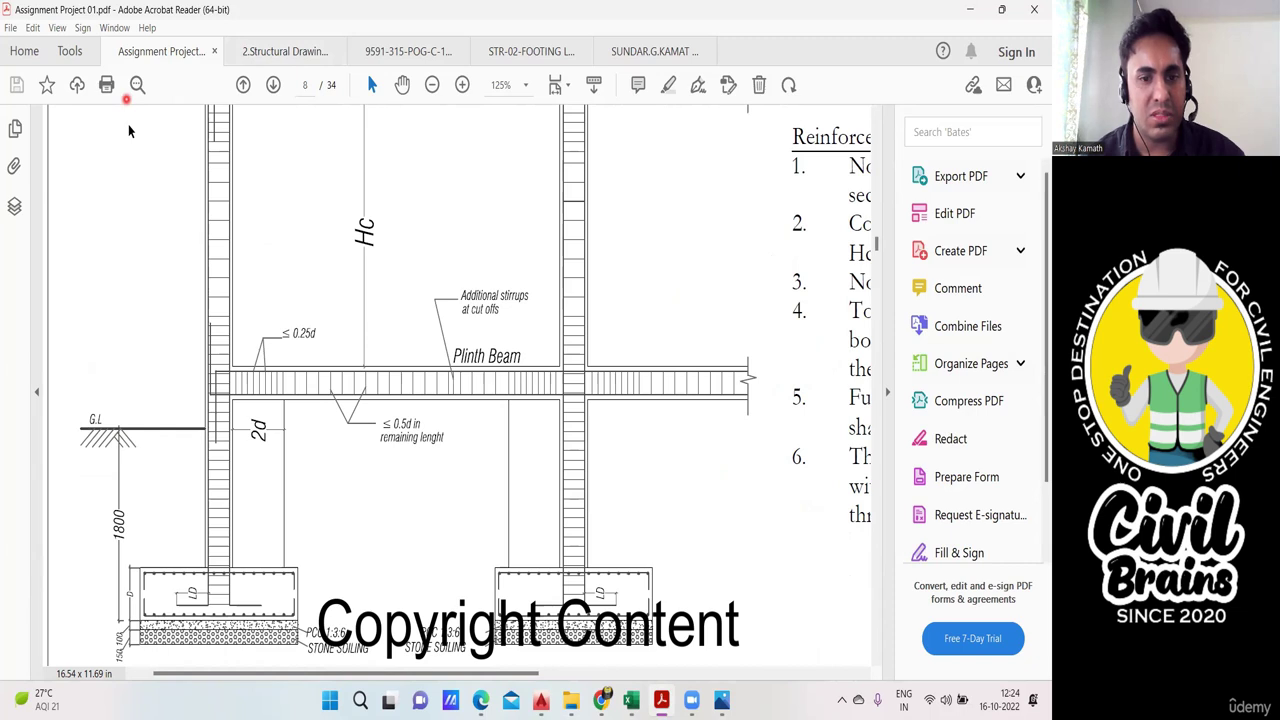
# Step: Mark the plinth beam and the ground level line on the page 8 beam-column junction detail, and clear the markings
pyautogui.moveTo(209, 369)
pyautogui.mouseDown()
pyautogui.moveTo(749, 375)
pyautogui.moveTo(747, 399)
pyautogui.mouseUp()
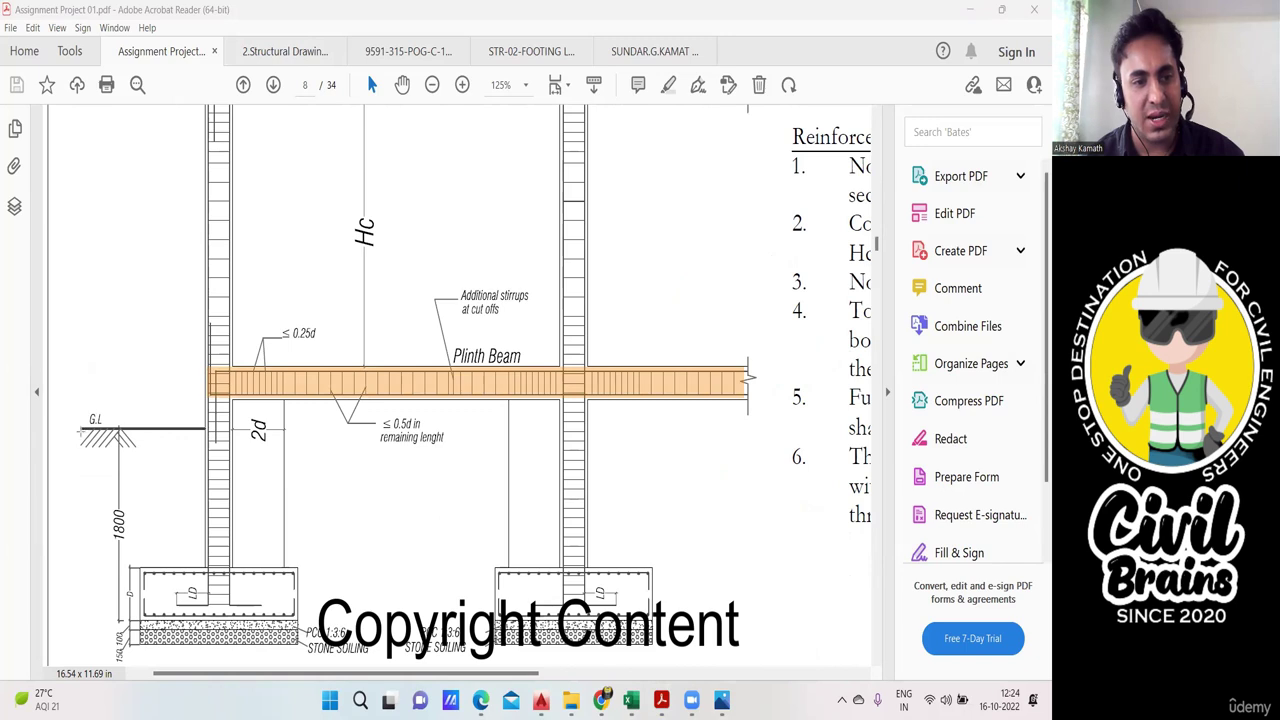
pyautogui.moveTo(98, 432); pyautogui.dragTo(205, 429)
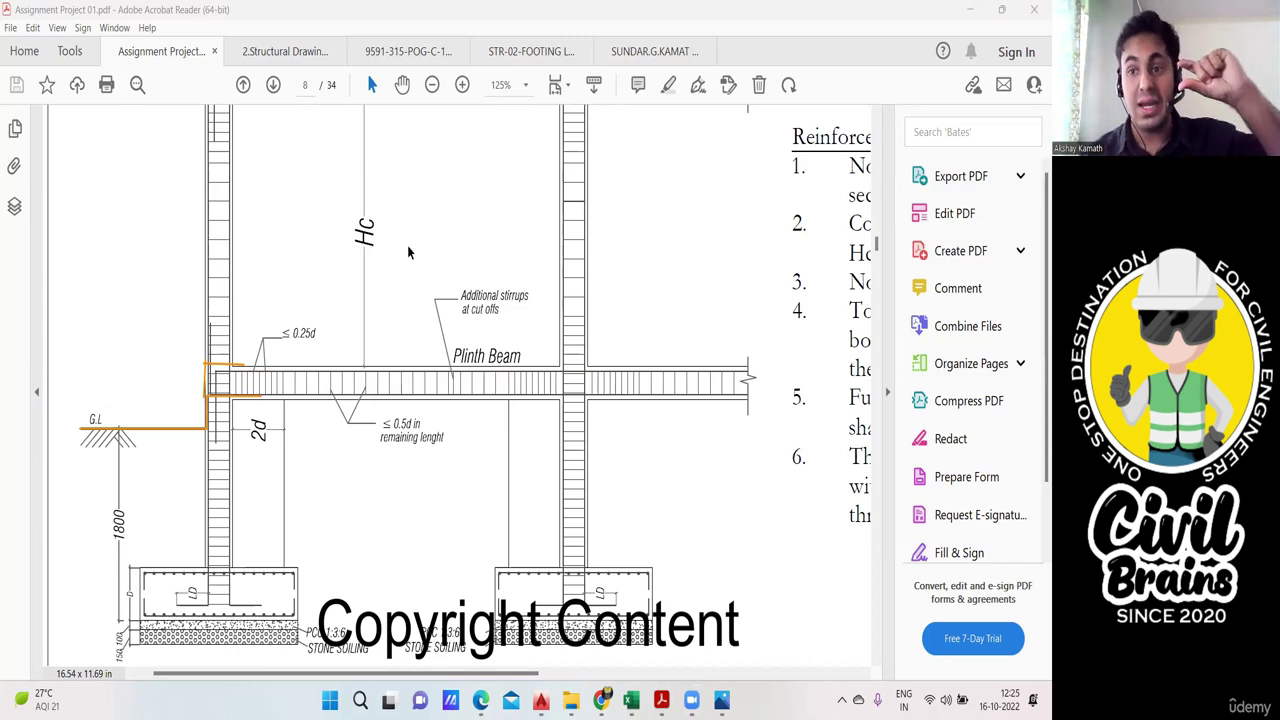
pyautogui.press('Escape')
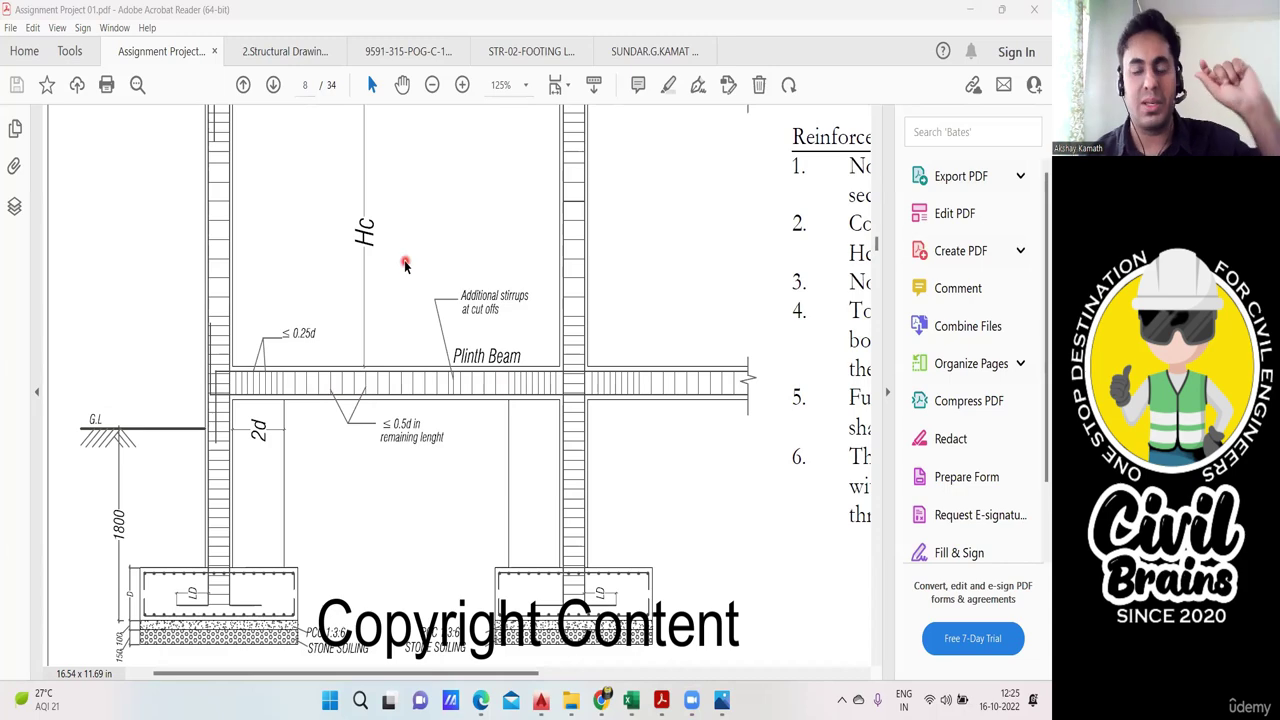
# Step: Switch to the Final plan & structural details drawing in AutoCAD and look through the footing section and surrounding sheets for a plinth detail
pyautogui.moveTo(540, 698)
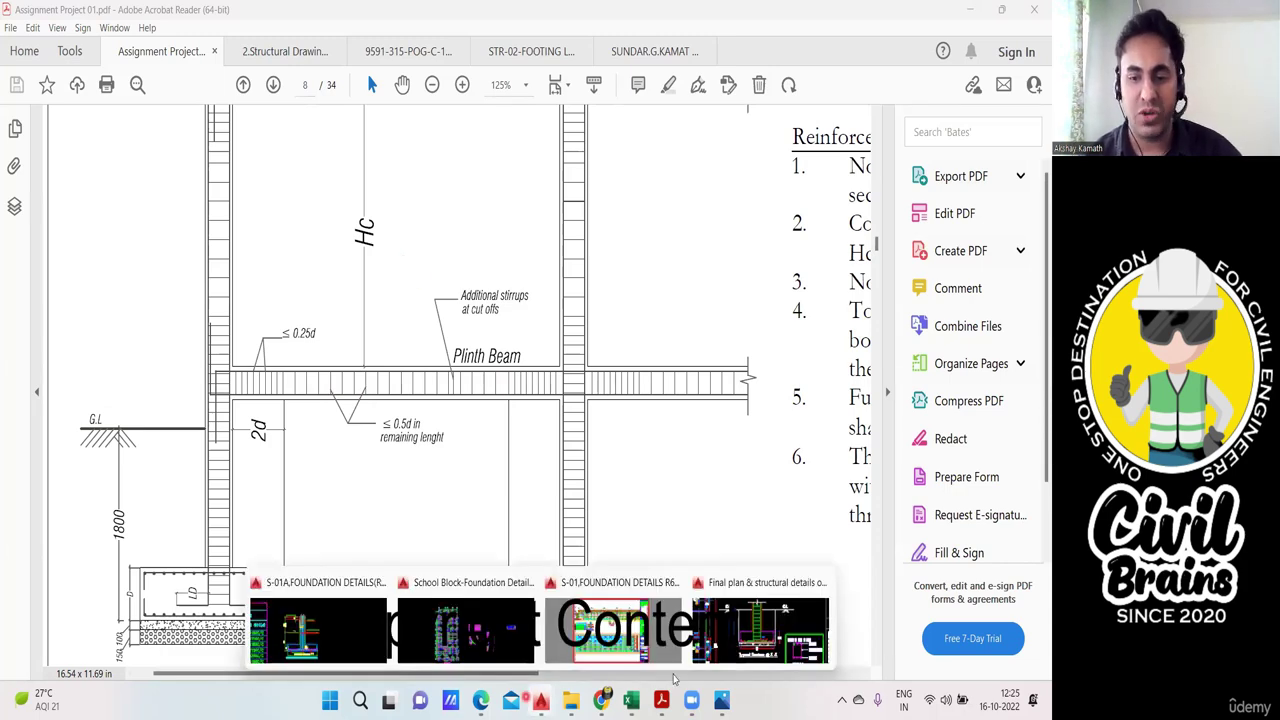
pyautogui.click(766, 632)
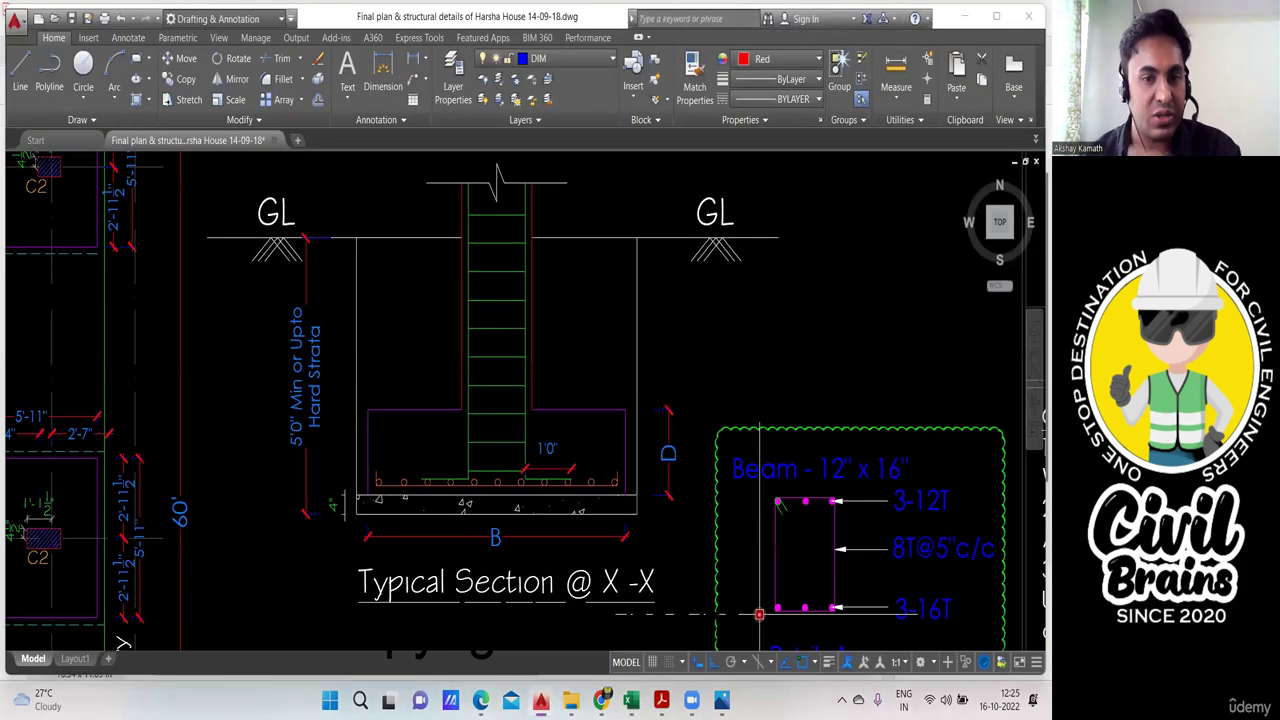
pyautogui.scroll(-2, 665, 529)
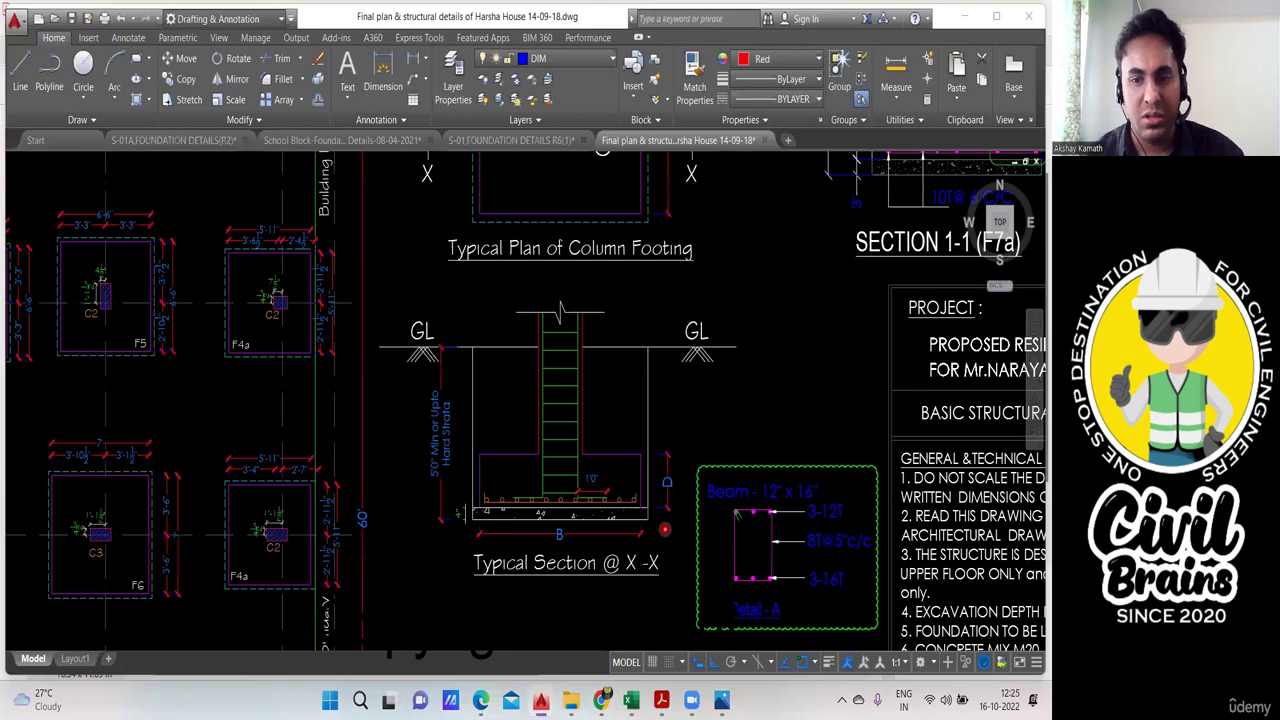
pyautogui.scroll(-5, 665, 529)
pyautogui.moveTo(704, 587)
pyautogui.mouseDown()
pyautogui.moveTo(731, 456)
pyautogui.moveTo(81, 466)
pyautogui.mouseUp()
pyautogui.scroll(-3, 556, 480)
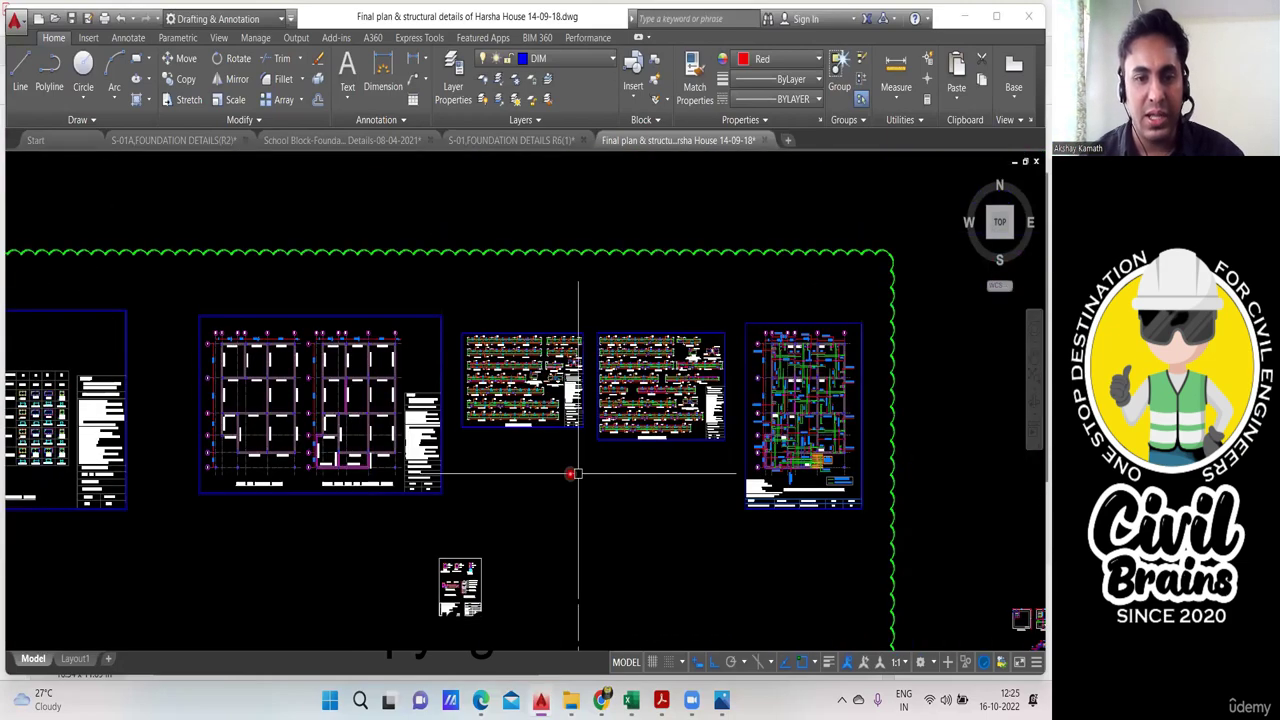
pyautogui.moveTo(577, 473); pyautogui.dragTo(717, 460)
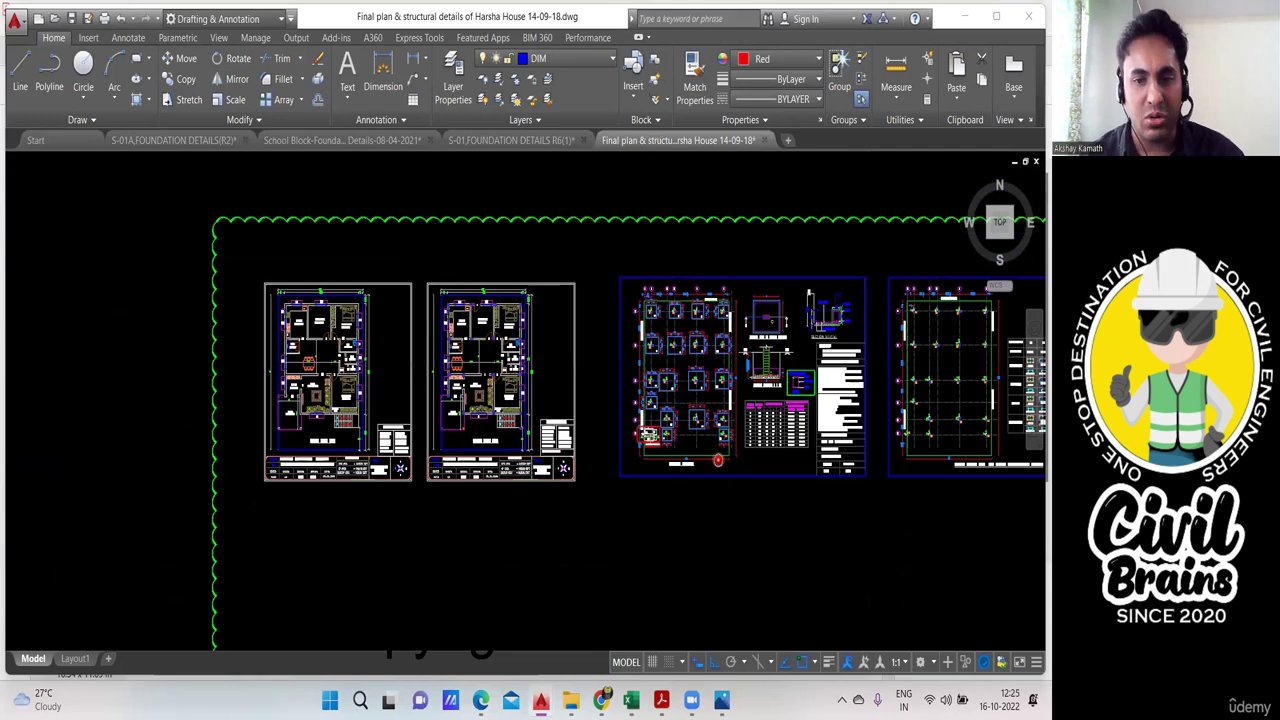
pyautogui.scroll(-6, 540, 462)
pyautogui.moveTo(632, 528); pyautogui.dragTo(506, 417)
pyautogui.scroll(6, 804, 416)
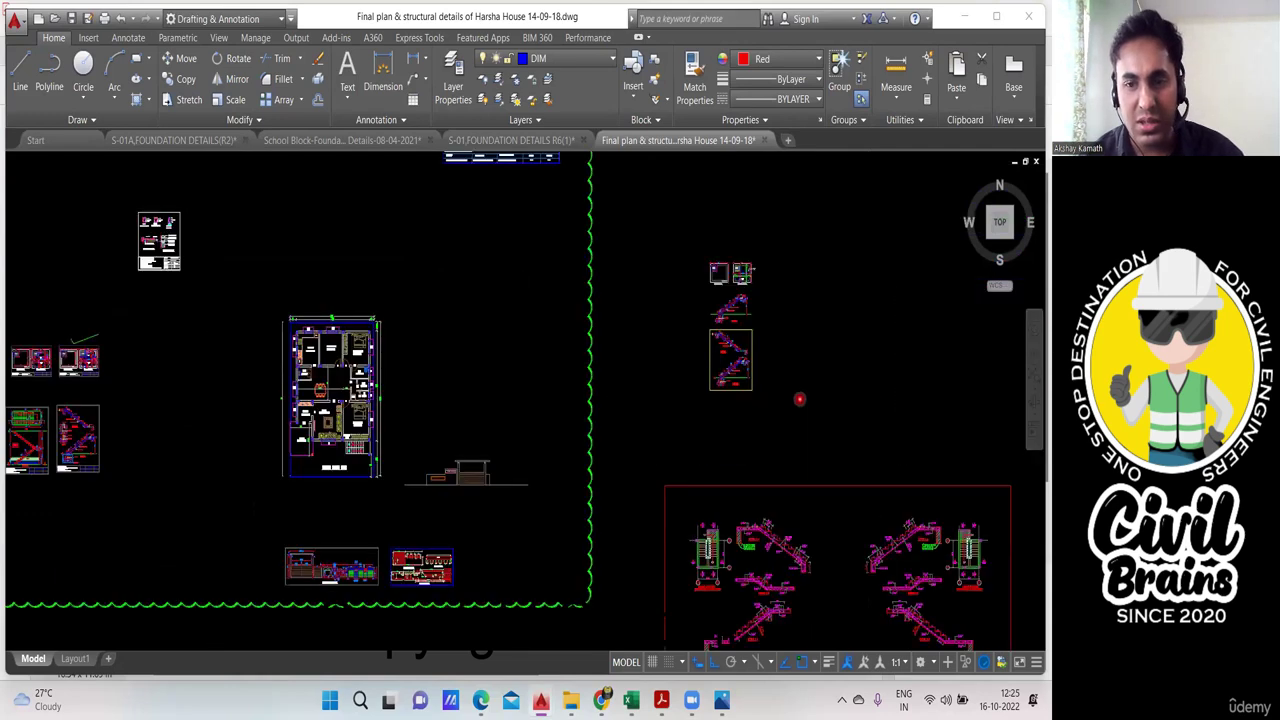
# Step: Locate the staircase details sheet and examine the plinth and ground level heights in Section @ x - x
pyautogui.scroll(2, 799, 399)
pyautogui.moveTo(750, 416); pyautogui.dragTo(752, 349)
pyautogui.moveTo(643, 494); pyautogui.dragTo(796, 366)
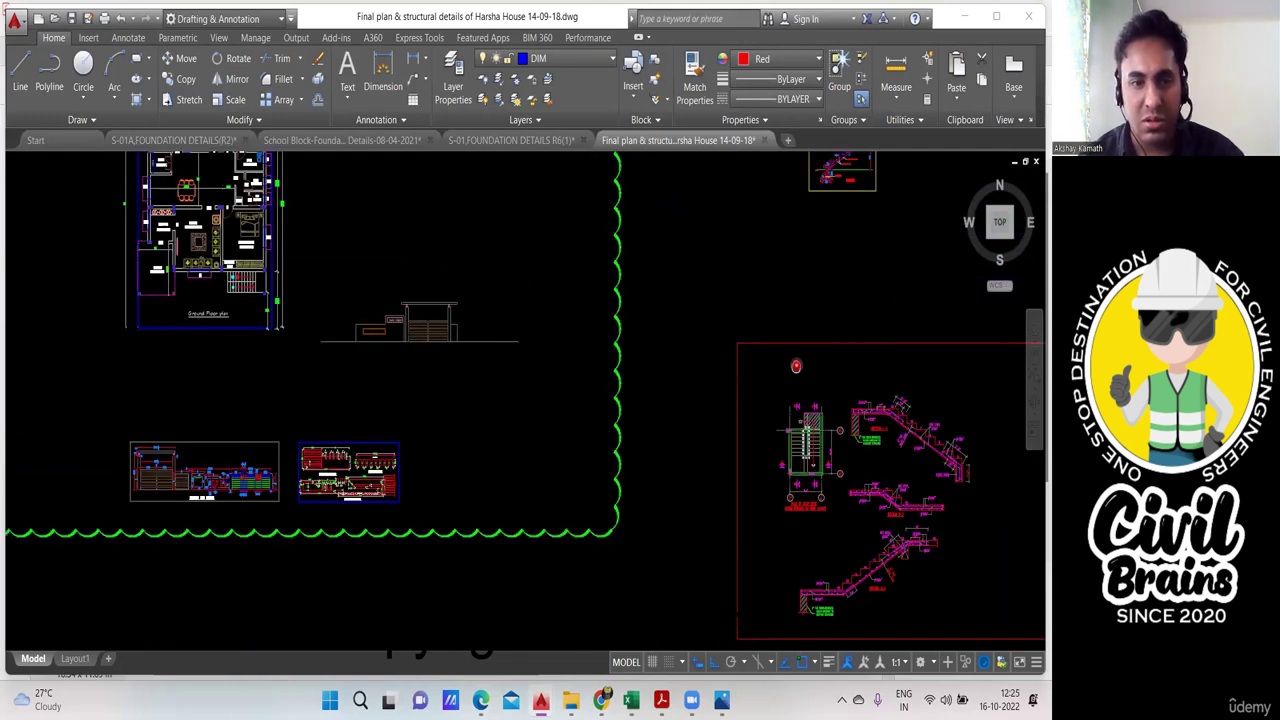
pyautogui.moveTo(501, 410); pyautogui.dragTo(726, 557)
pyautogui.scroll(-4, 566, 471)
pyautogui.moveTo(455, 466); pyautogui.dragTo(627, 555)
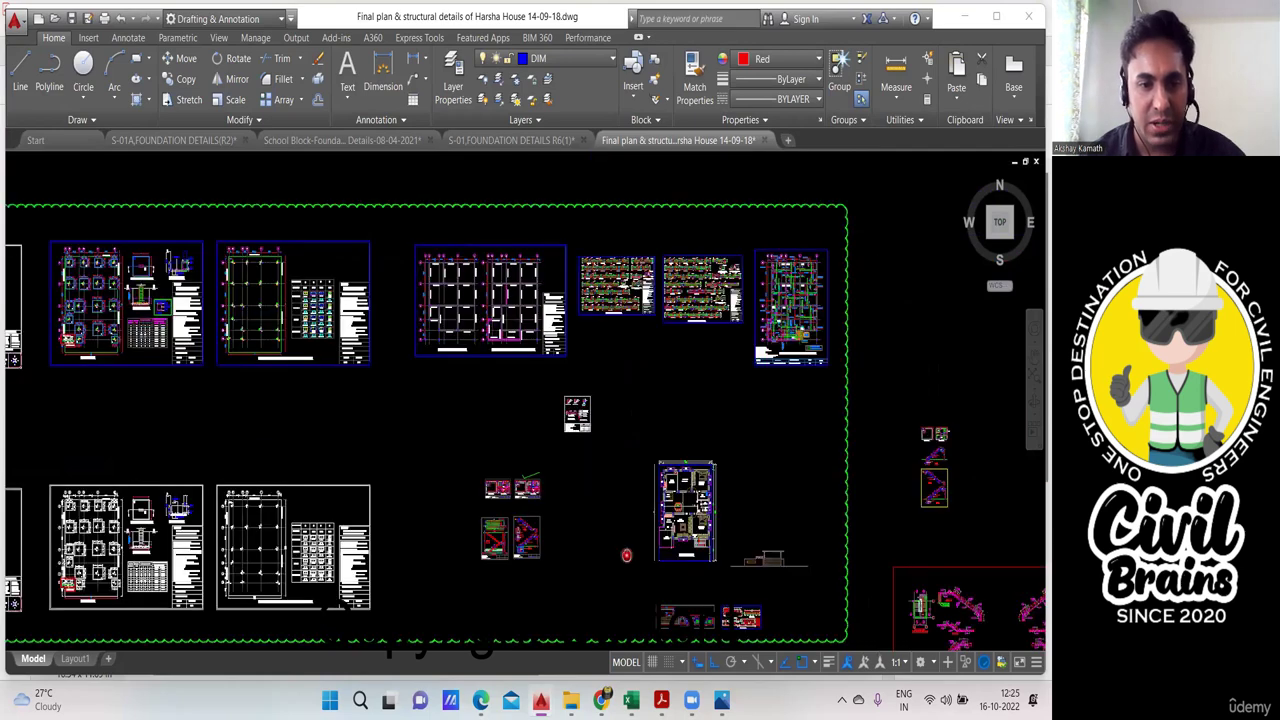
pyautogui.scroll(7, 534, 517)
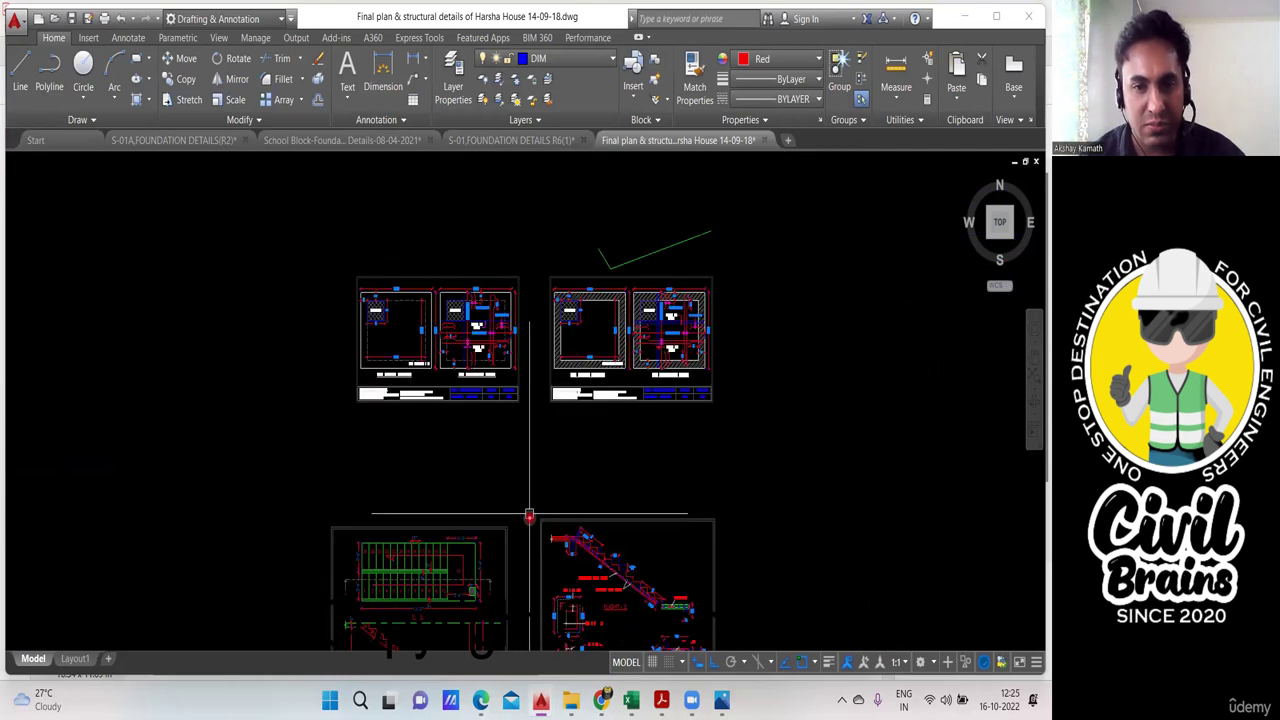
pyautogui.moveTo(536, 481); pyautogui.dragTo(576, 278)
pyautogui.scroll(4, 440, 589)
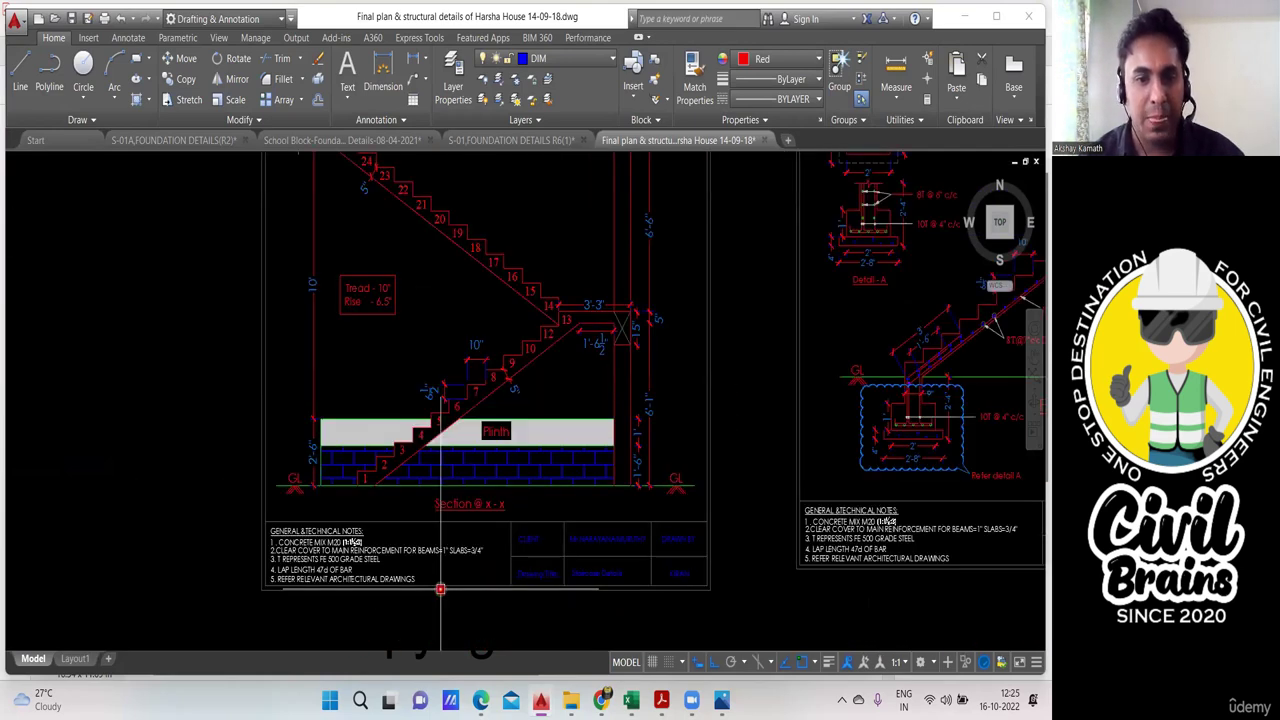
pyautogui.scroll(4, 458, 500)
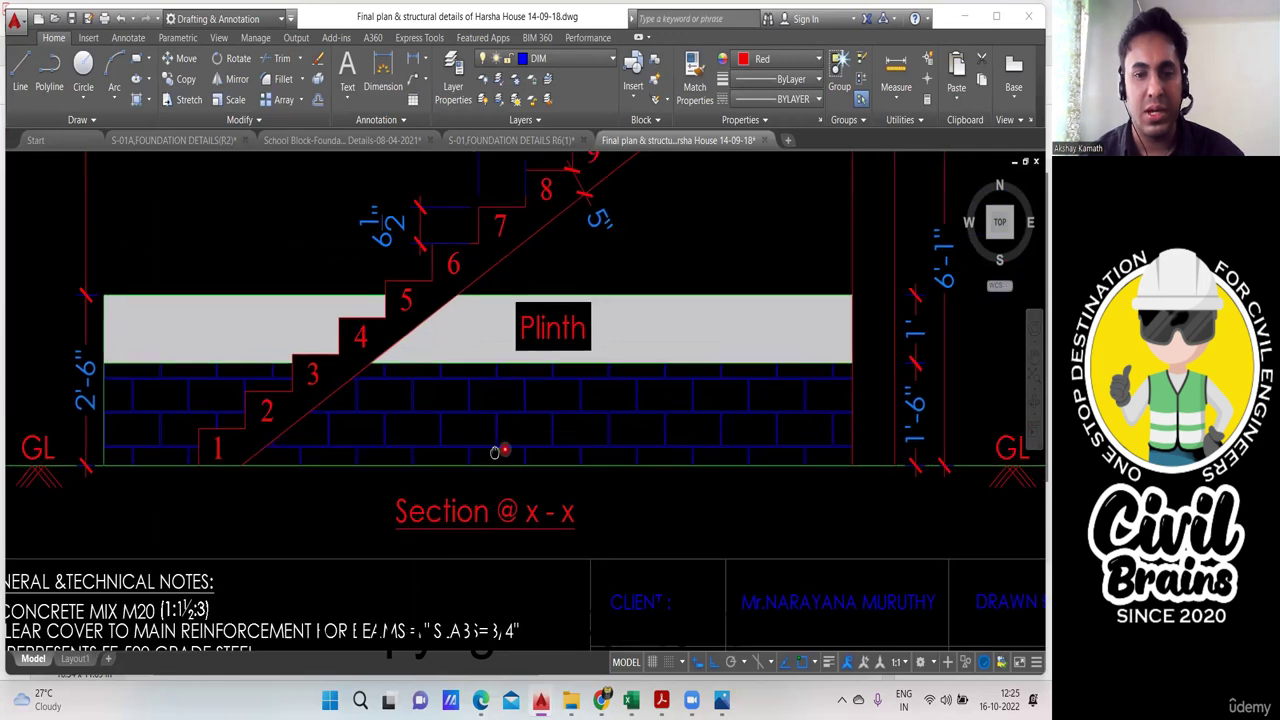
pyautogui.scroll(-3, 495, 452)
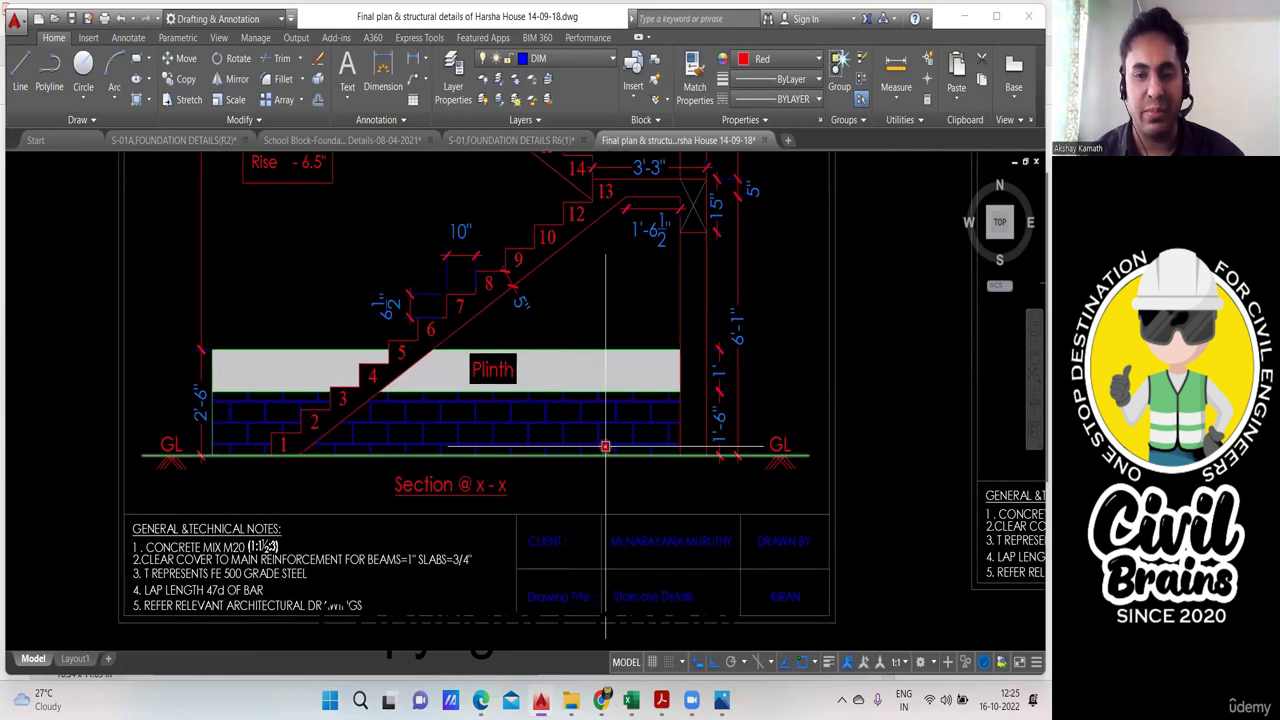
pyautogui.moveTo(605, 446); pyautogui.dragTo(605, 463)
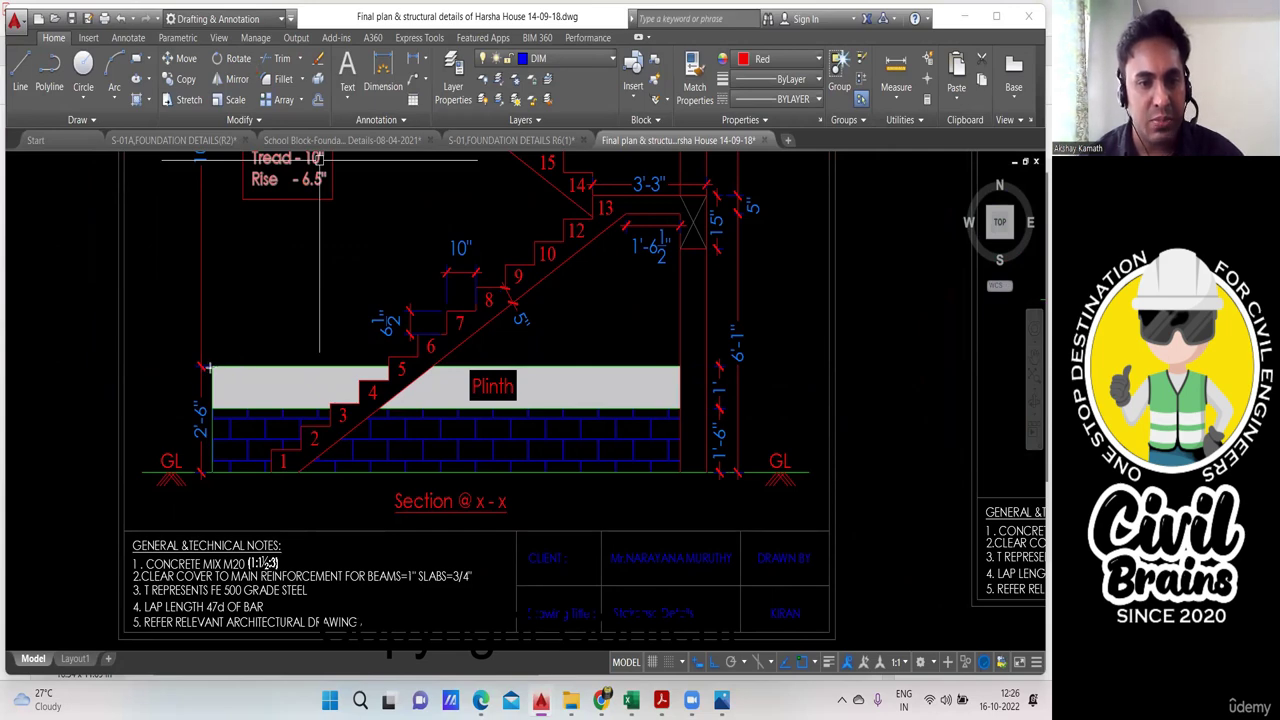
# Step: Highlight the plinth band and trace the ground level line across the staircase section
pyautogui.moveTo(209, 368); pyautogui.dragTo(680, 408)
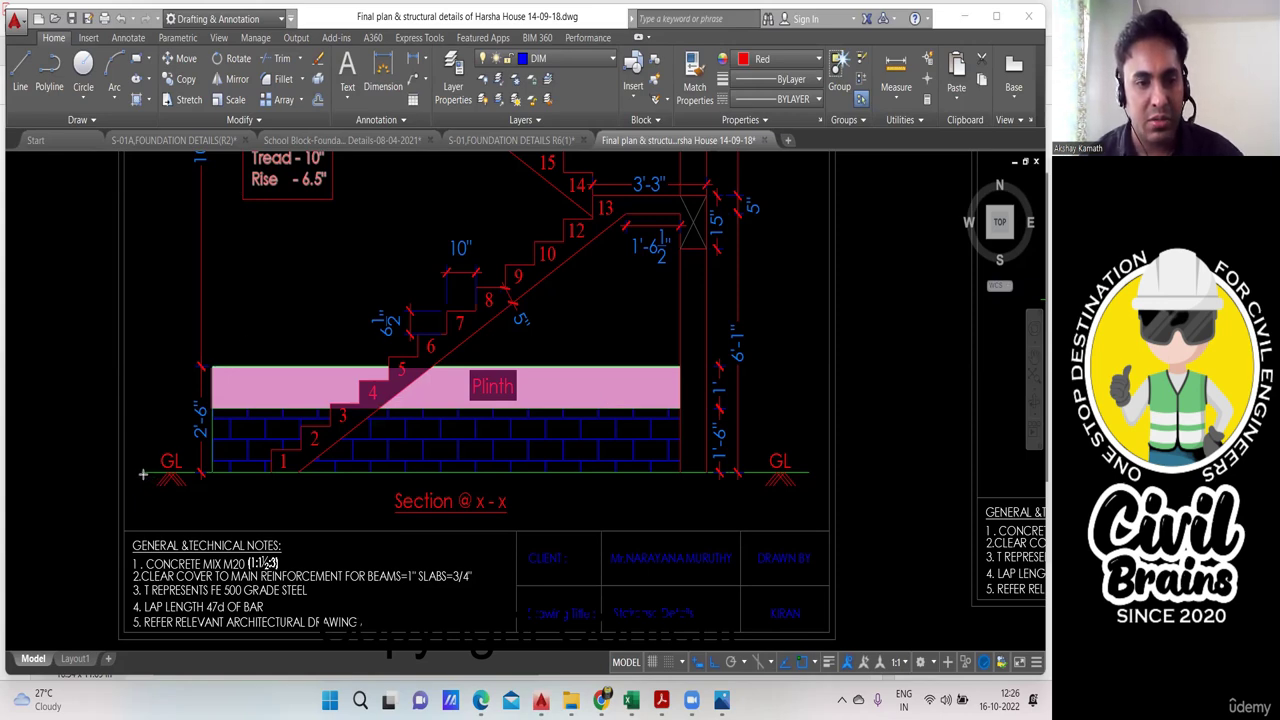
pyautogui.moveTo(143, 474); pyautogui.dragTo(808, 470)
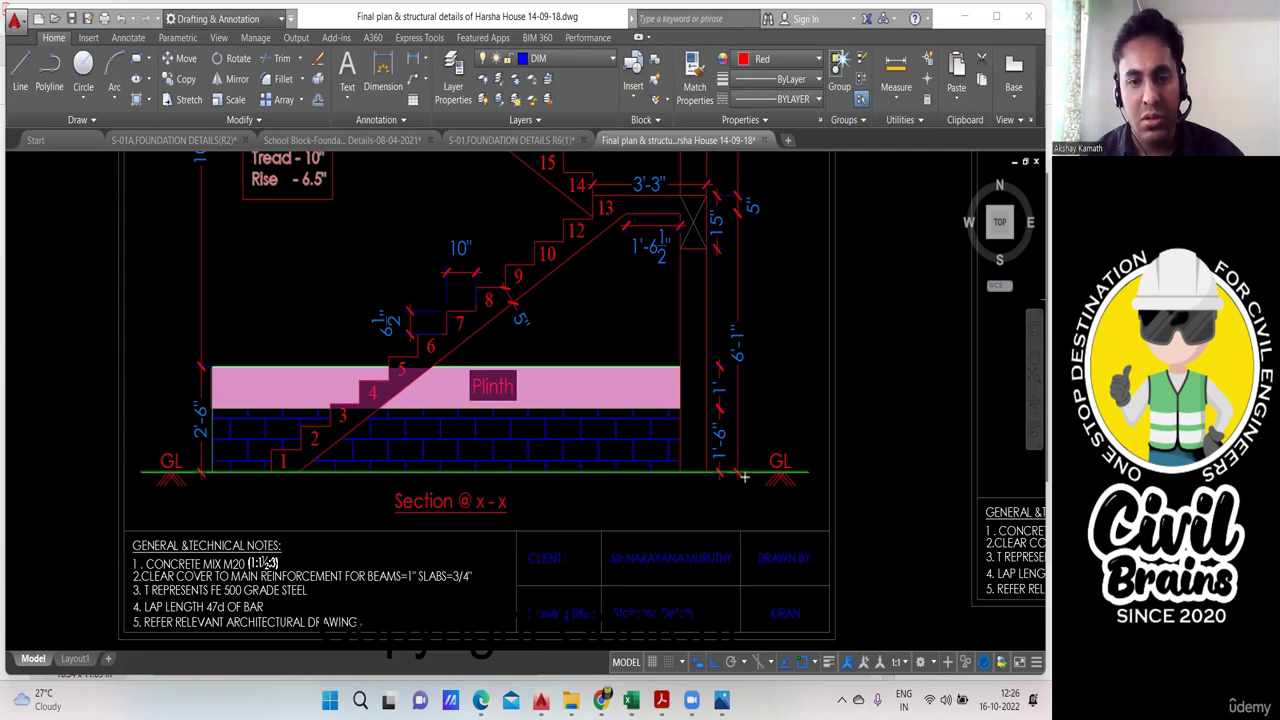
pyautogui.click(487, 521)
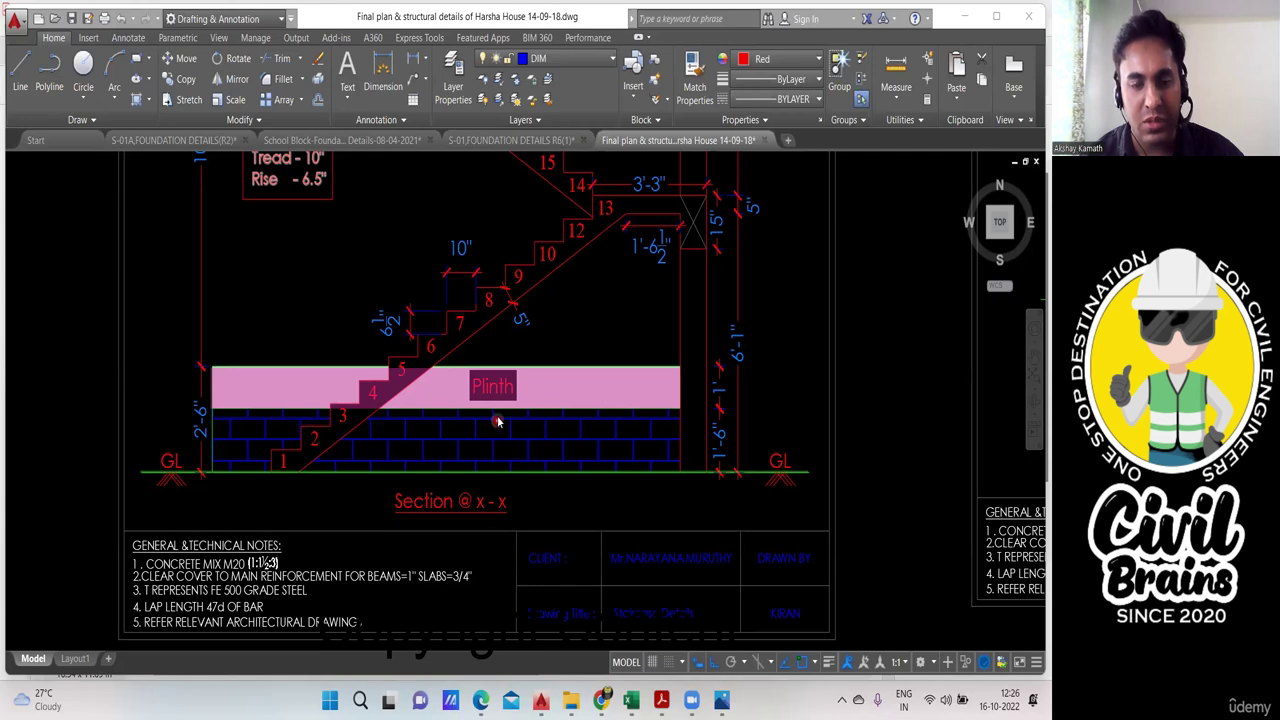
pyautogui.click(492, 451)
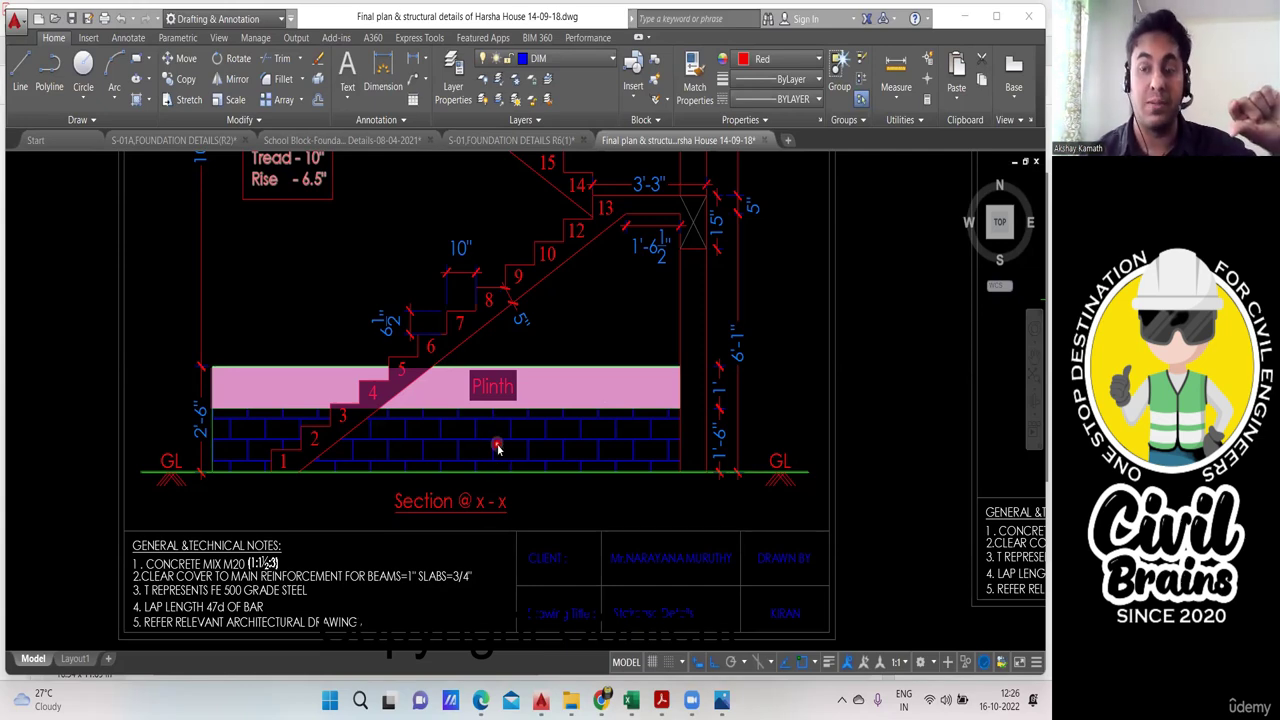
pyautogui.click(497, 449)
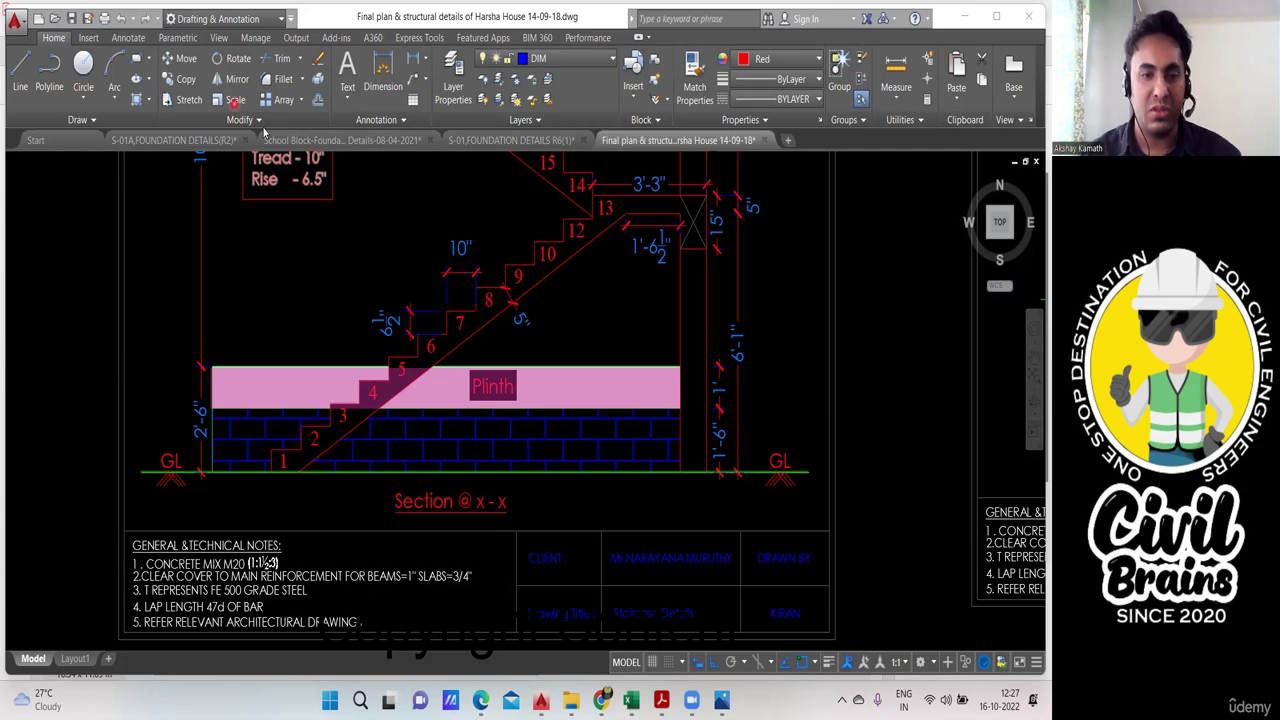
# Step: Mark a vertical line down from ground level beside the staircase section and label it 1800
pyautogui.click(809, 472)
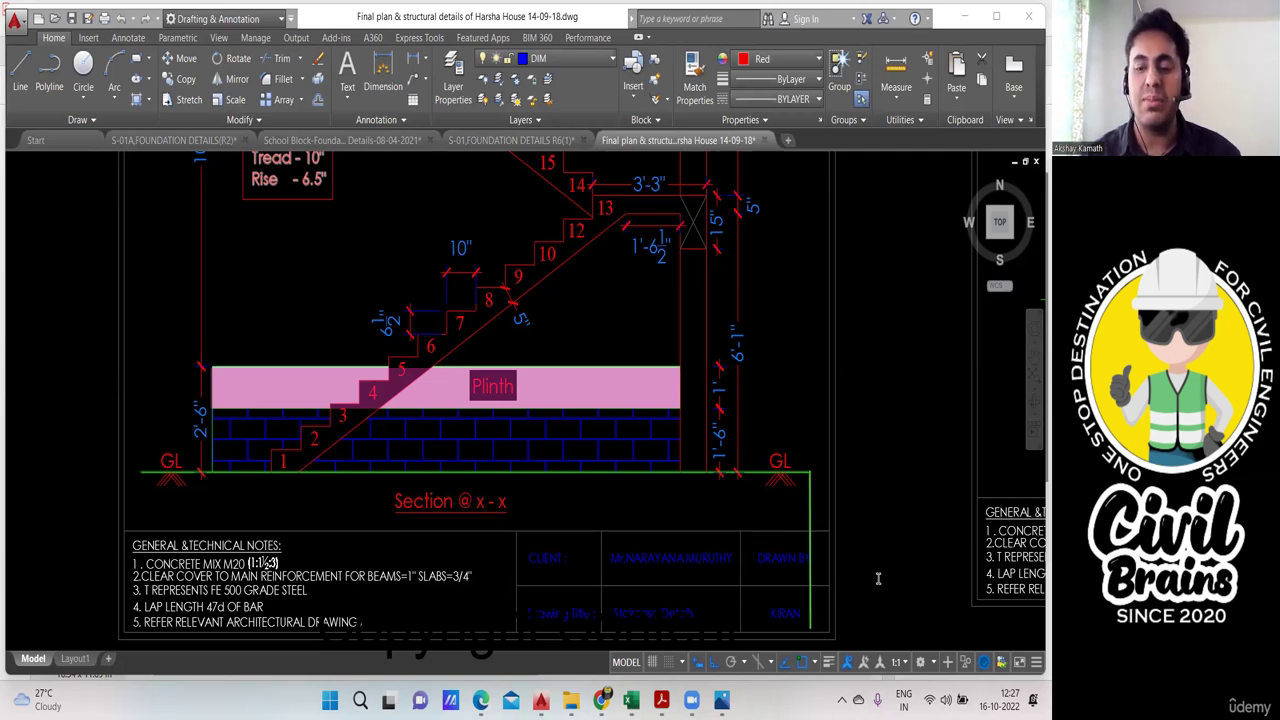
pyautogui.write('180')
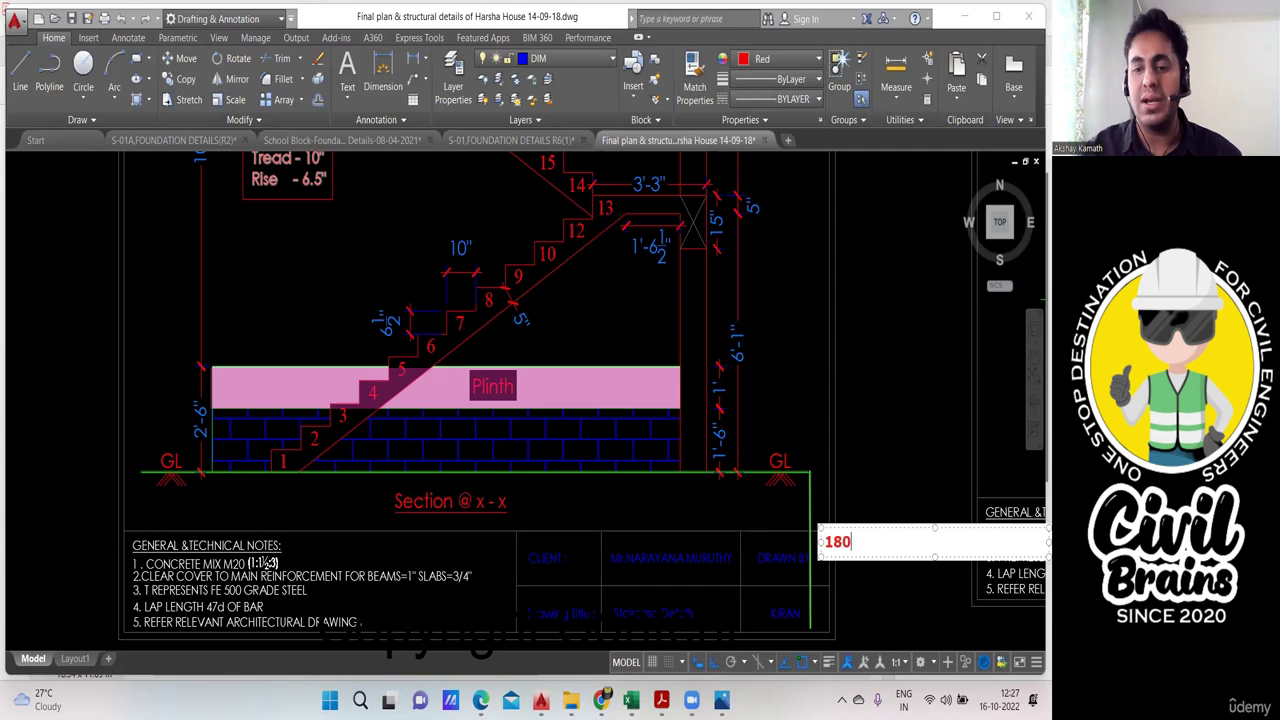
pyautogui.write('0')
pyautogui.click(837, 492)
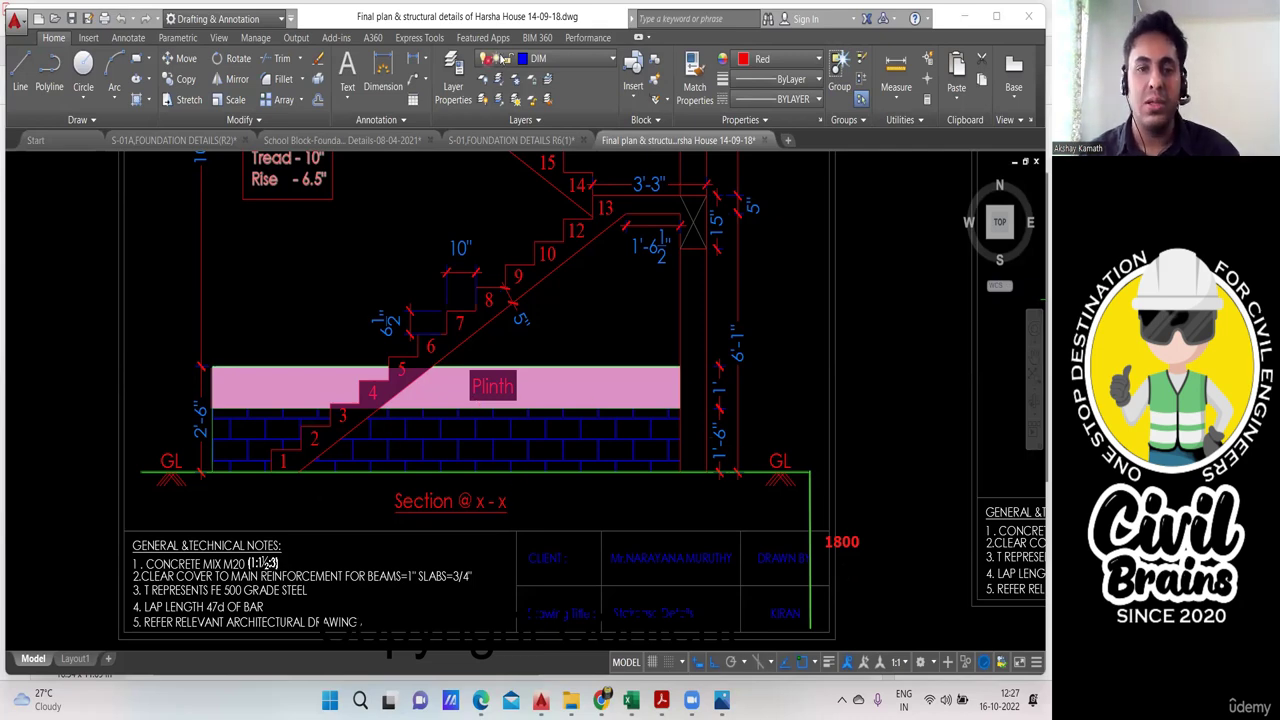
# Step: Switch back to Assignment Project 01.pdf and examine the column height from footing through ground level to plinth beam on page 8
pyautogui.moveTo(605, 693)
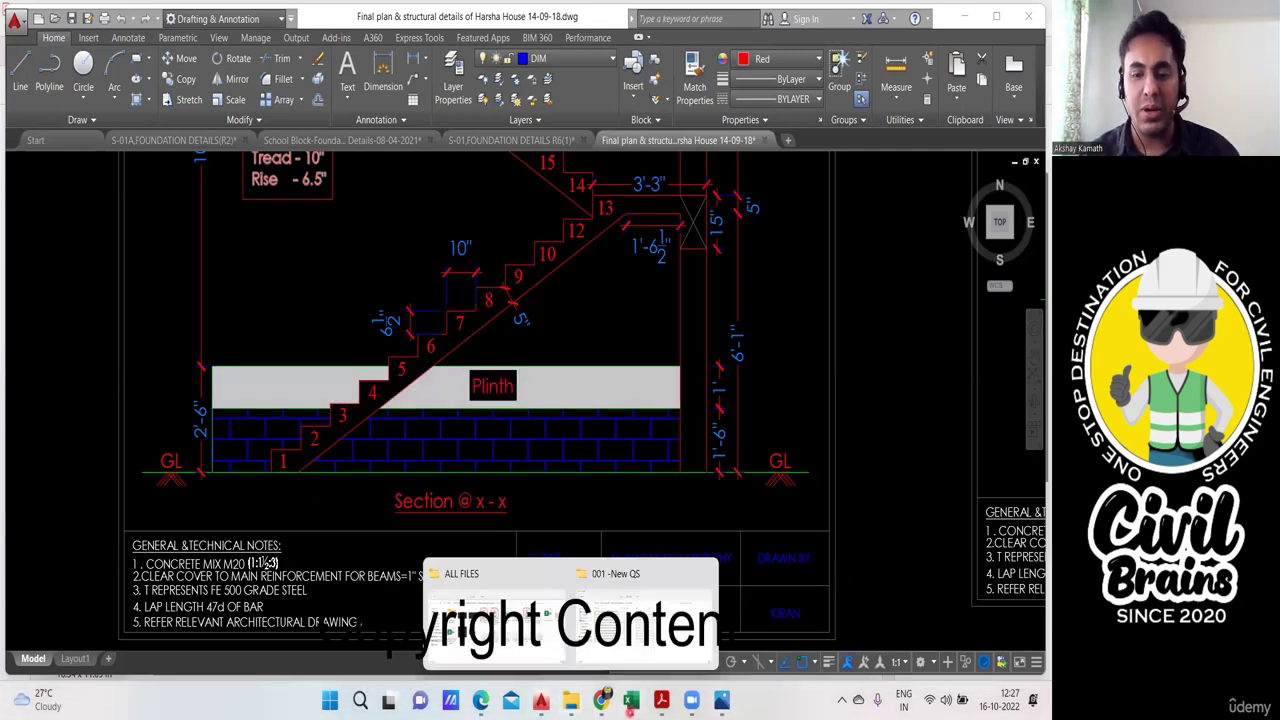
pyautogui.click(363, 607)
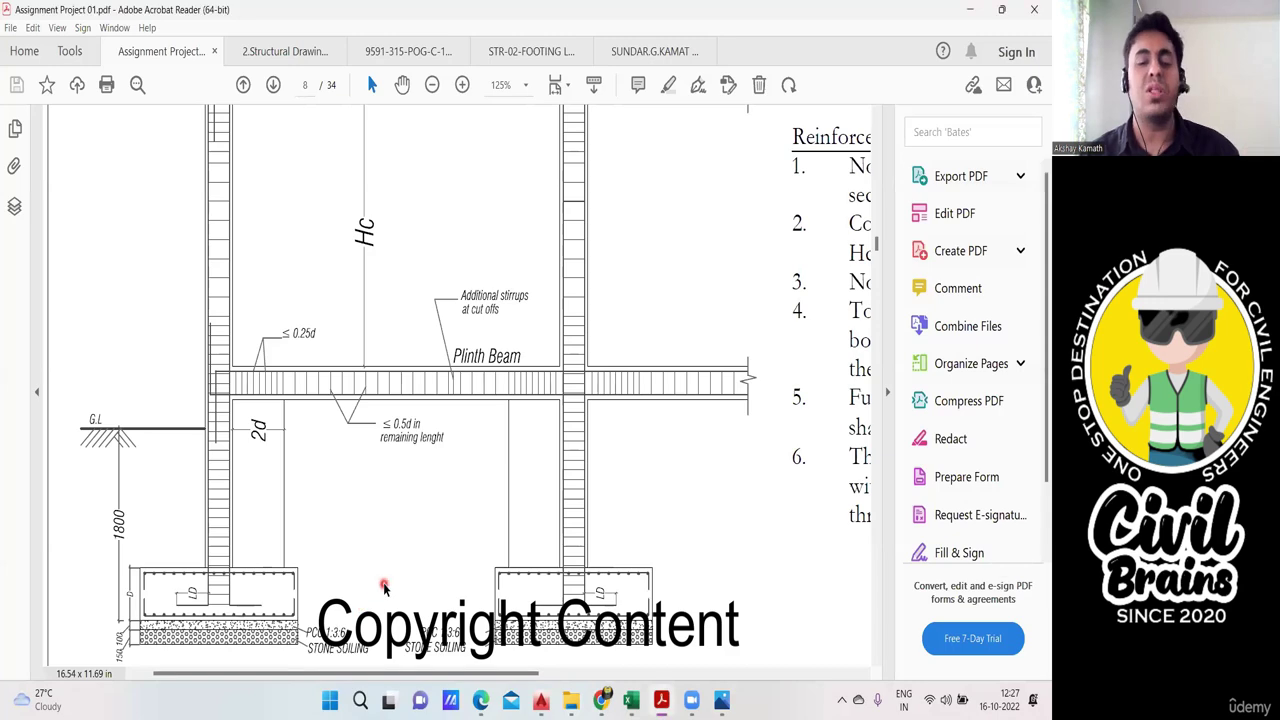
pyautogui.scroll(-1, 395, 551)
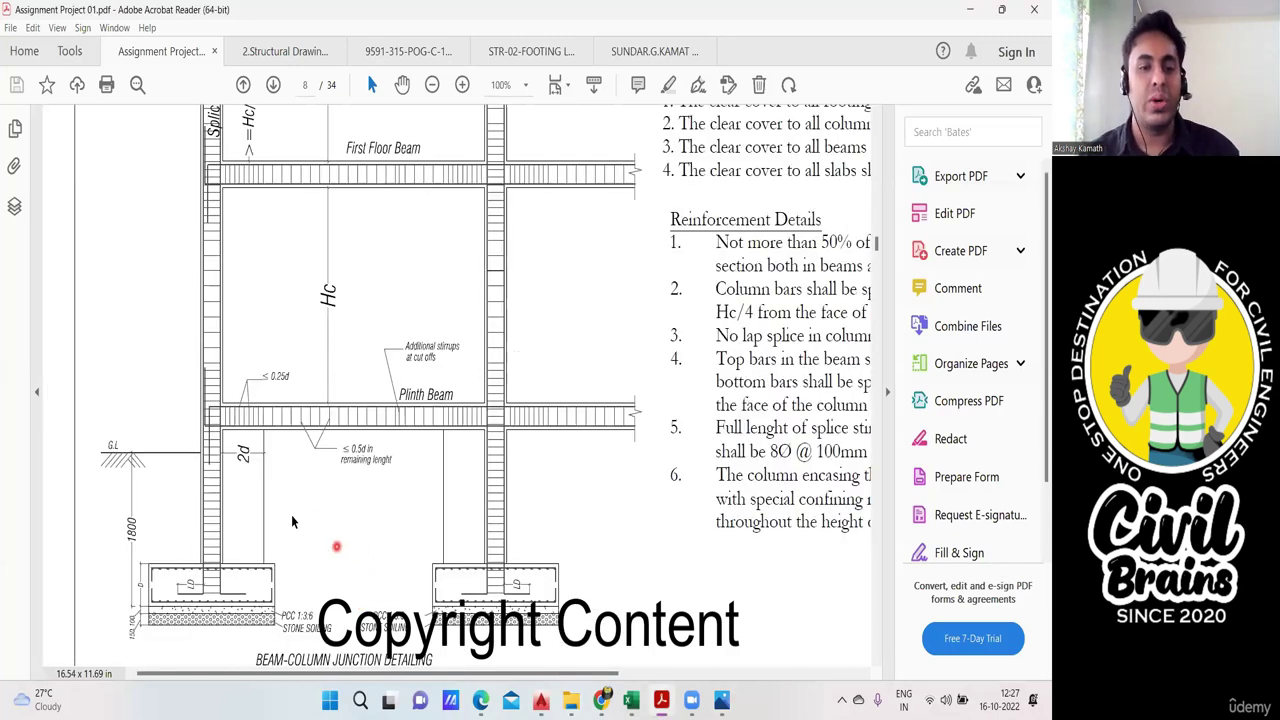
pyautogui.scroll(1, 140, 470)
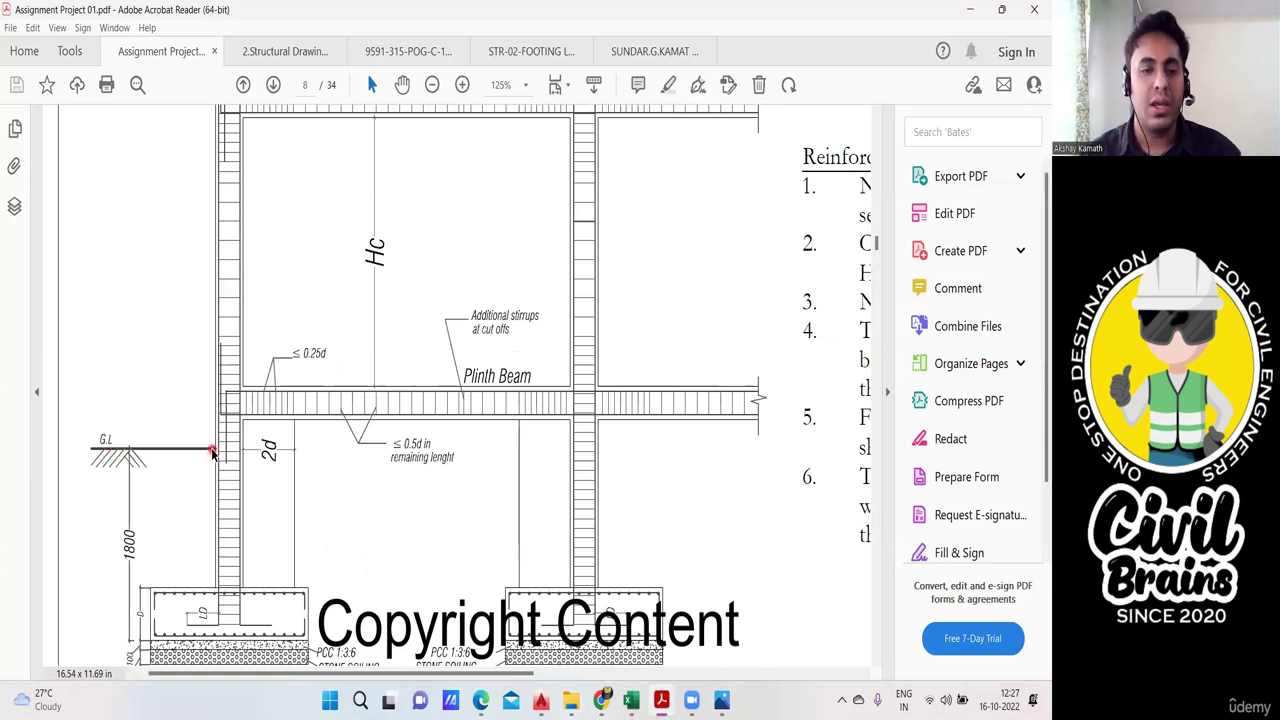
pyautogui.scroll(1, 212, 452)
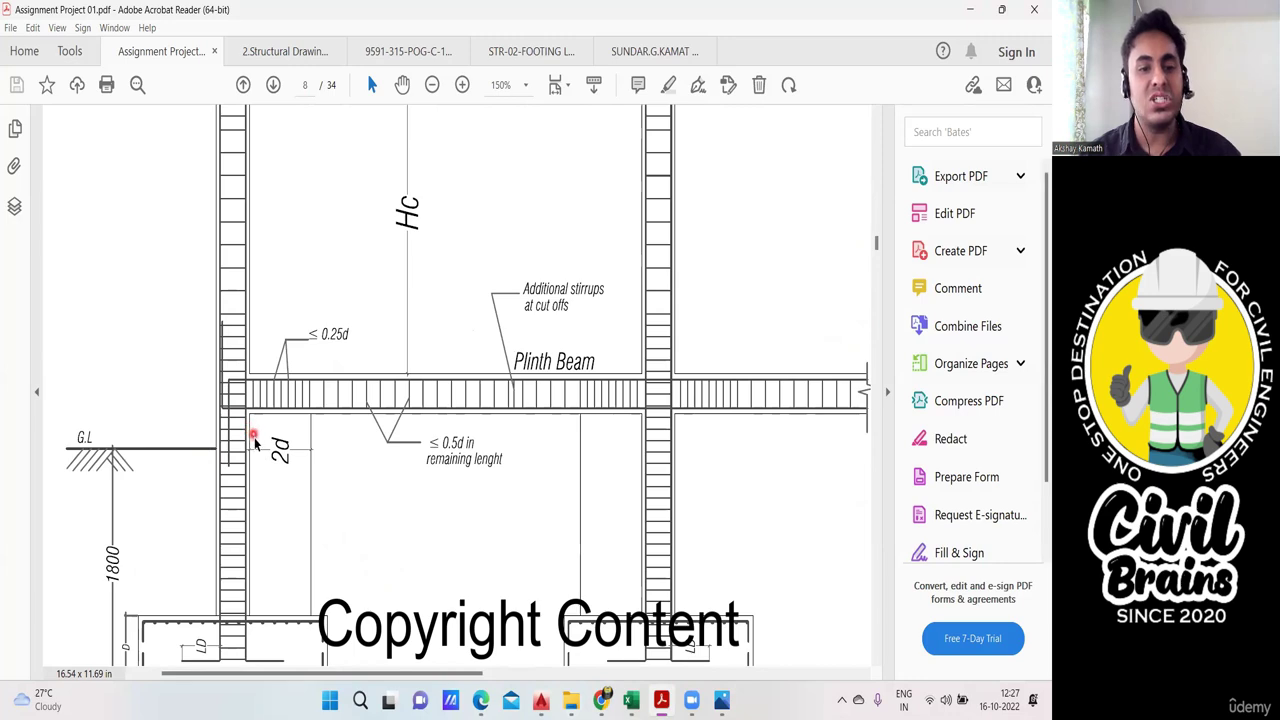
pyautogui.scroll(-2, 330, 400)
pyautogui.scroll(2, 368, 350)
pyautogui.scroll(-1, 370, 334)
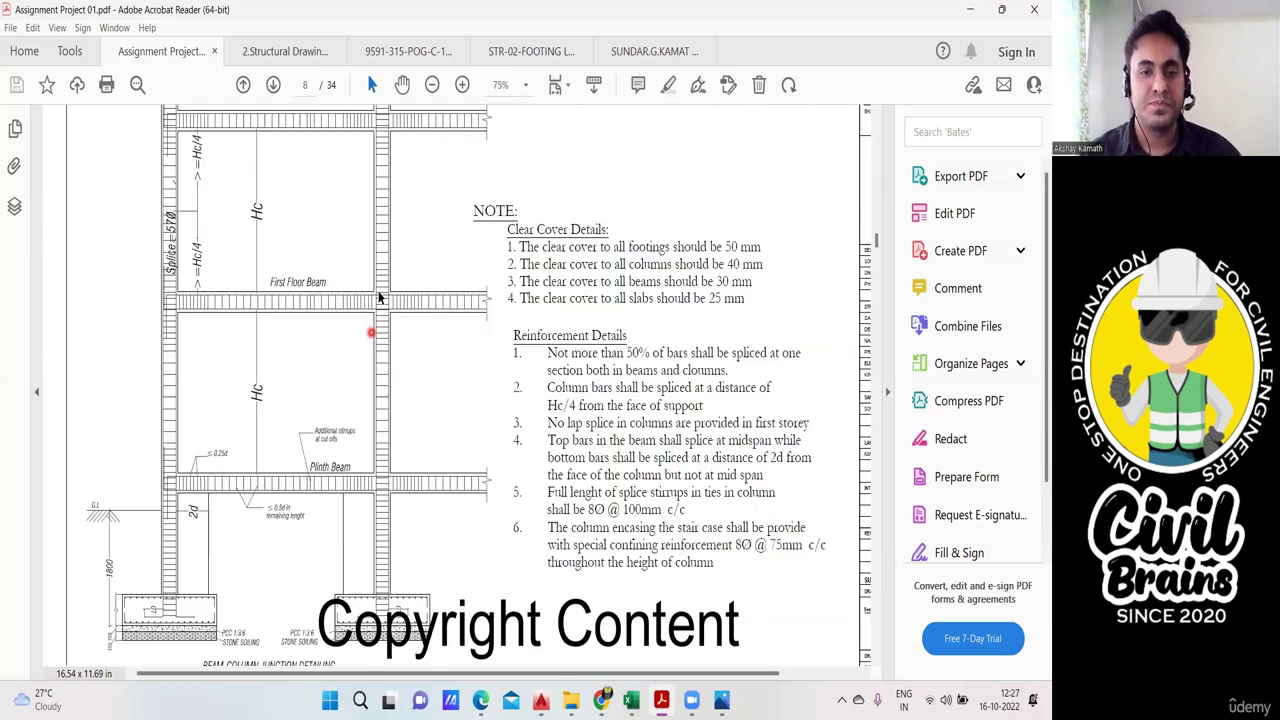
# Step: Examine the Typical Footing Details (Section A-A) on page 5 for footing depth, ground level and plinth beam heights
pyautogui.scroll(5, 382, 300)
pyautogui.scroll(6, 385, 292)
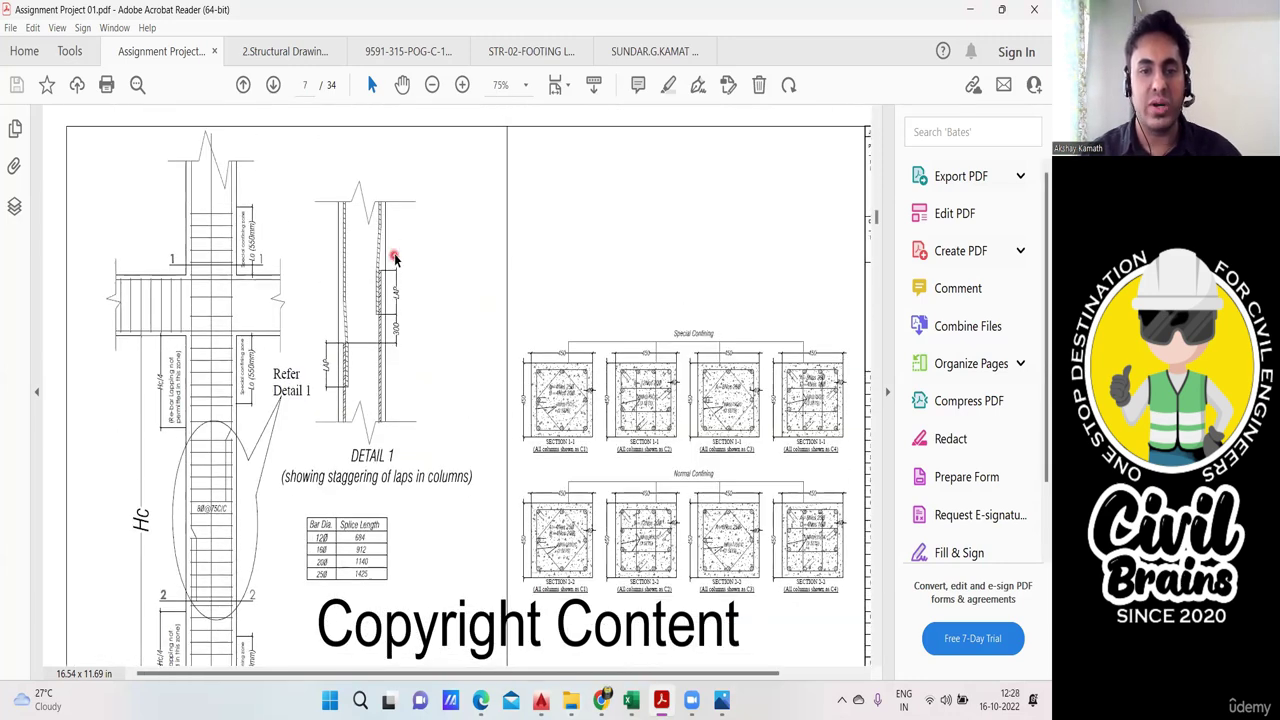
pyautogui.scroll(6, 395, 255)
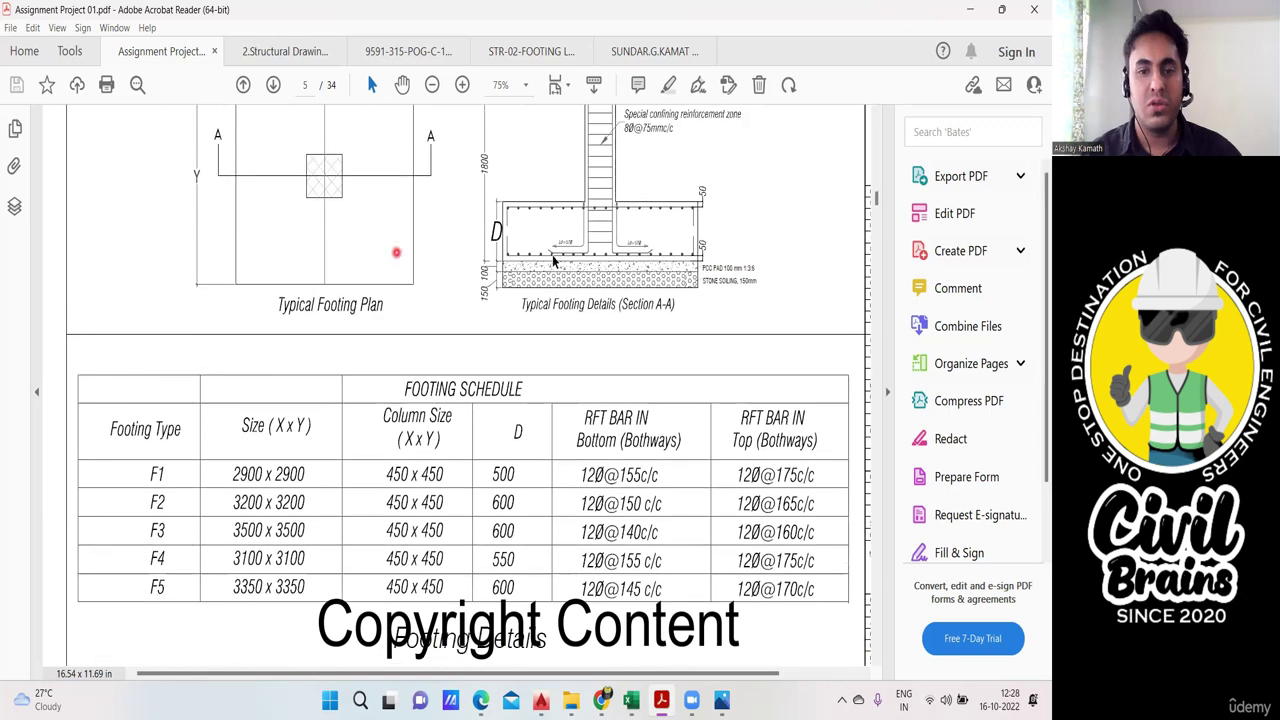
pyautogui.scroll(1, 690, 258)
pyautogui.keyDown('ctrl'); pyautogui.scroll(2, 748, 253); pyautogui.keyUp('ctrl')
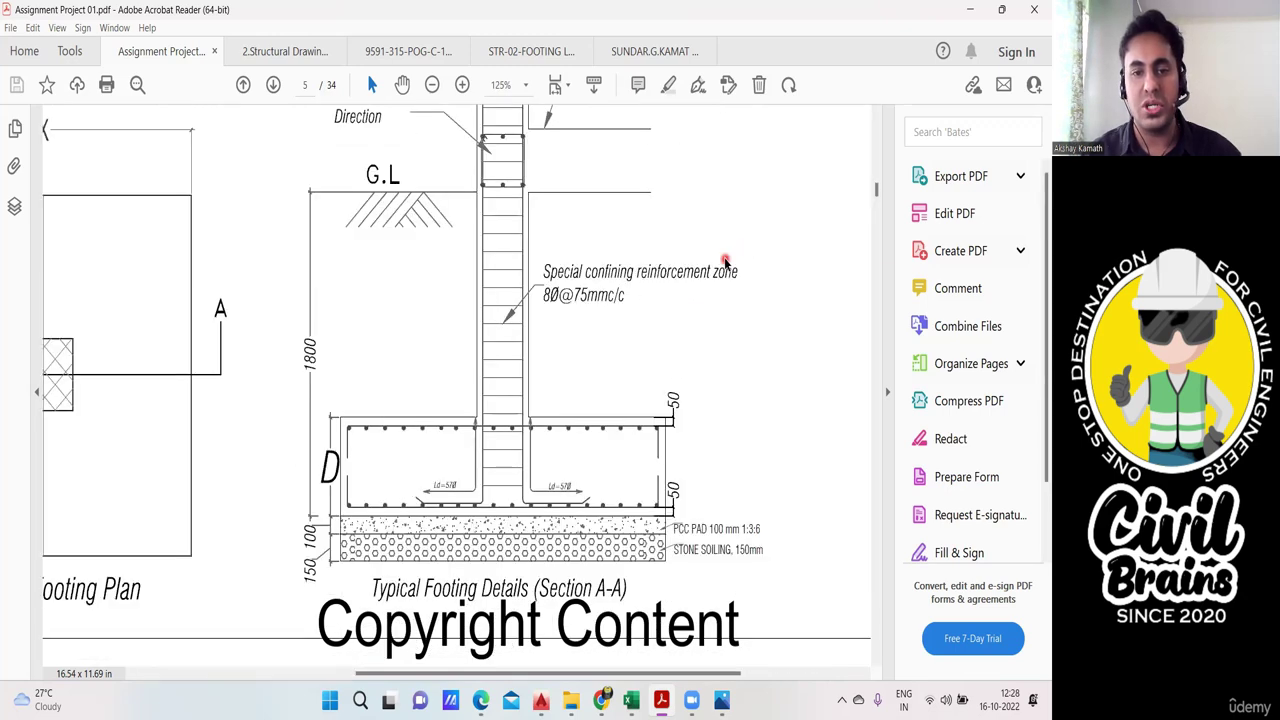
pyautogui.scroll(1, 740, 260)
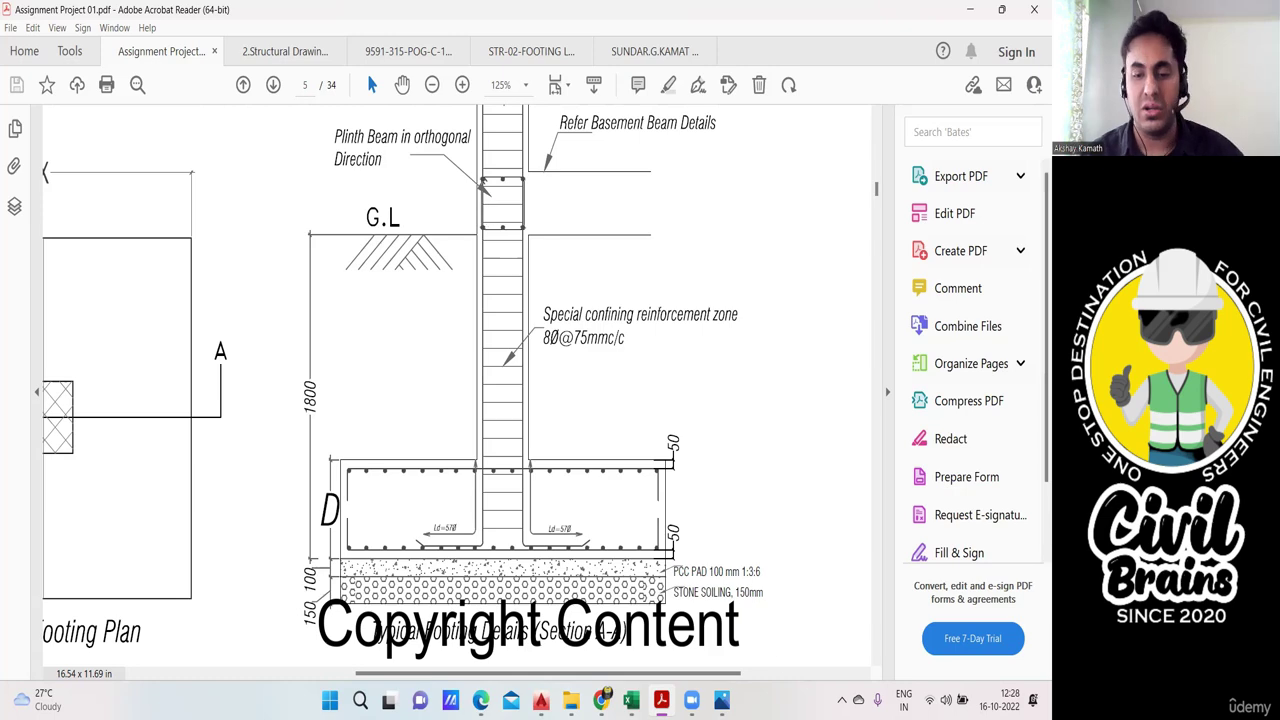
# Step: Switch to the Excel measurement sheet and clear the Depth / Thickness values in G112:G120 of the neck column shuttering table
pyautogui.click(631, 700)
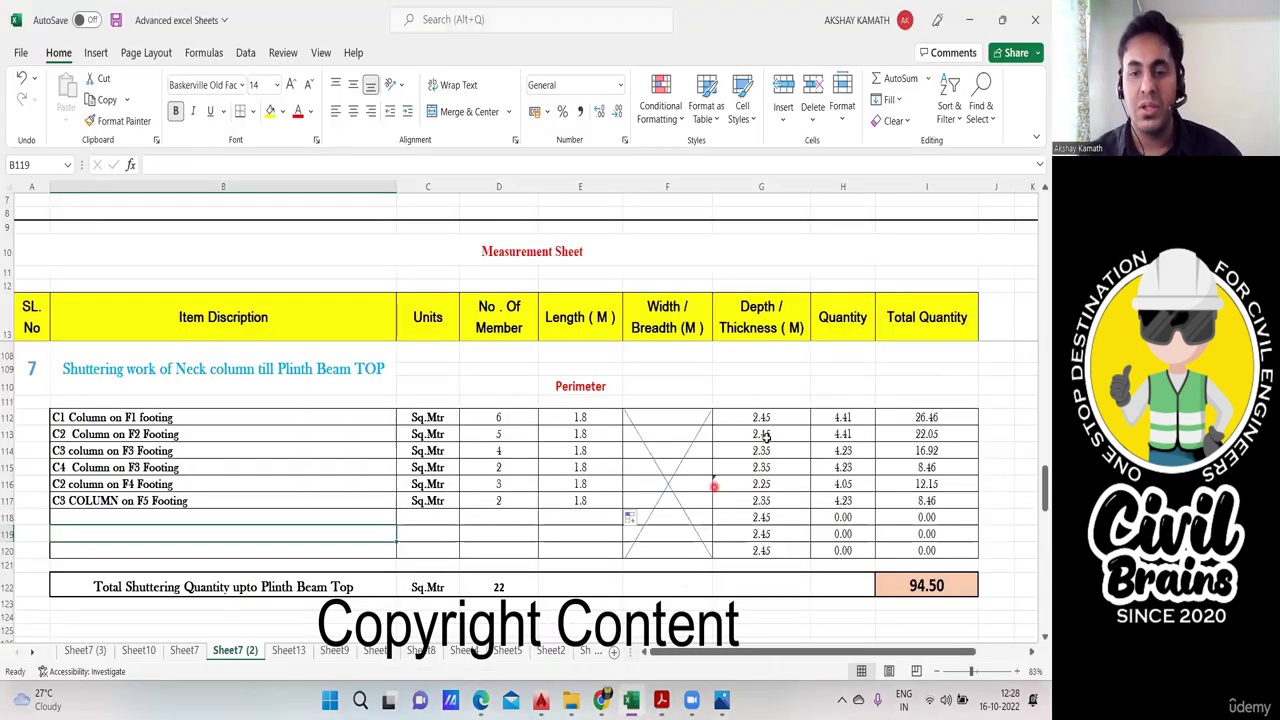
pyautogui.moveTo(765, 415); pyautogui.dragTo(770, 548)
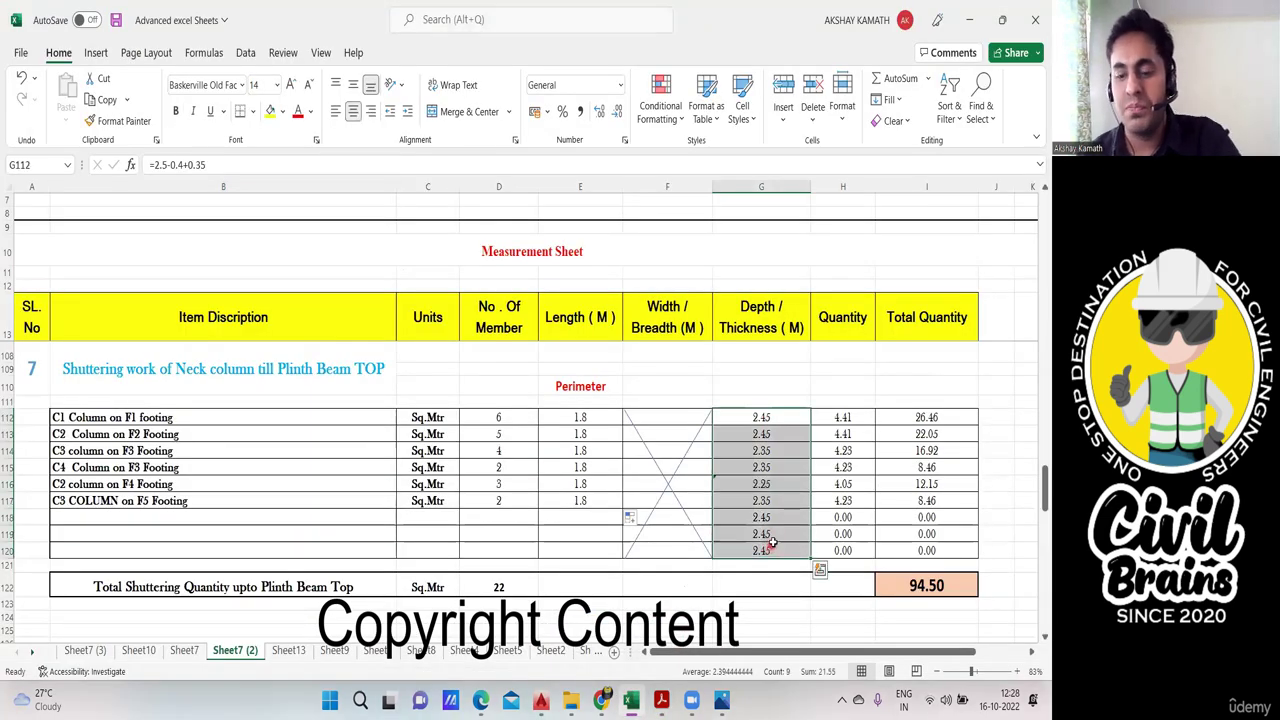
pyautogui.press('Delete')
pyautogui.doubleClick(741, 415)
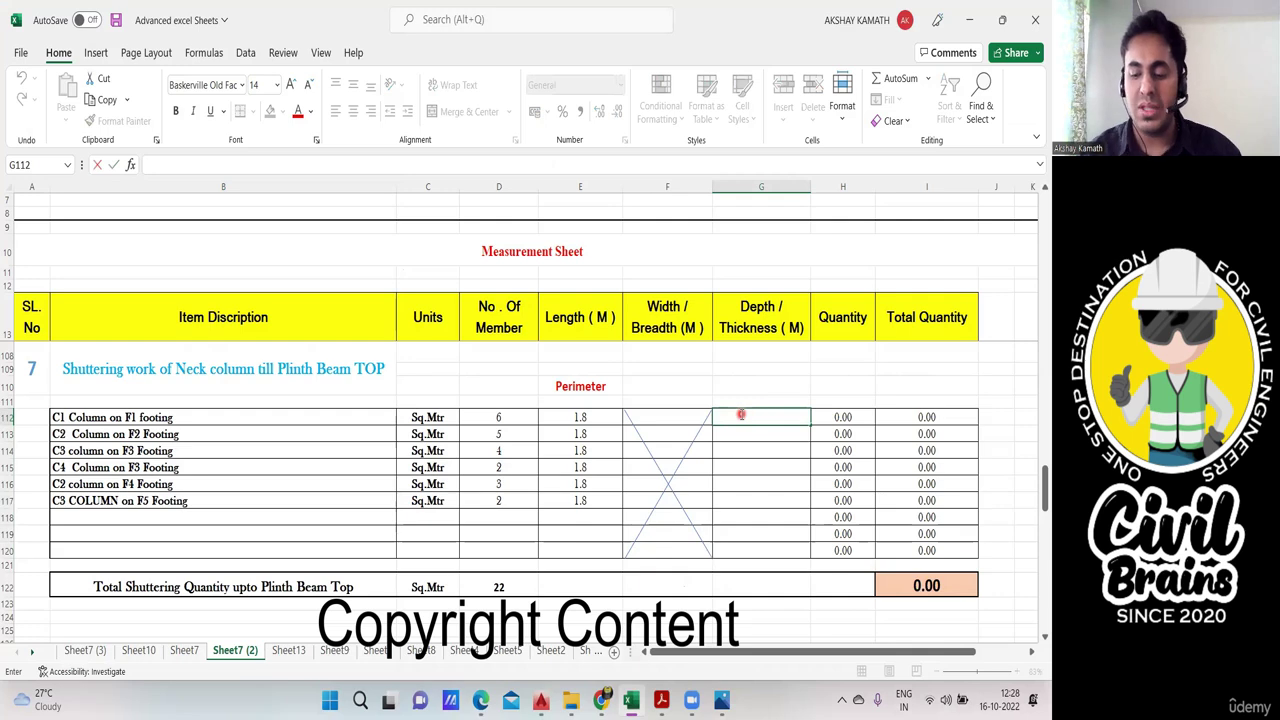
pyautogui.click(700, 582)
pyautogui.scroll(2, 236, 463)
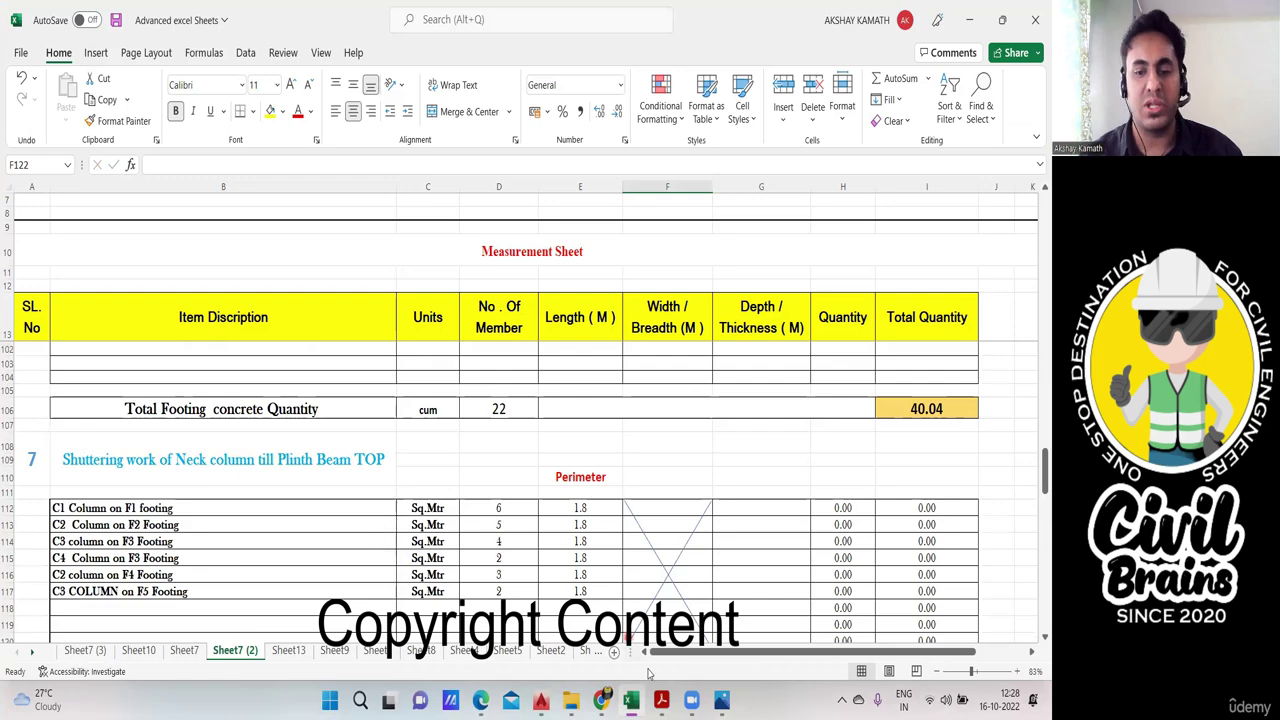
# Step: Switch to Assignment Project 01.pdf and snip the footing schedule on page 5 from the Footing Type column through column D
pyautogui.click(661, 701)
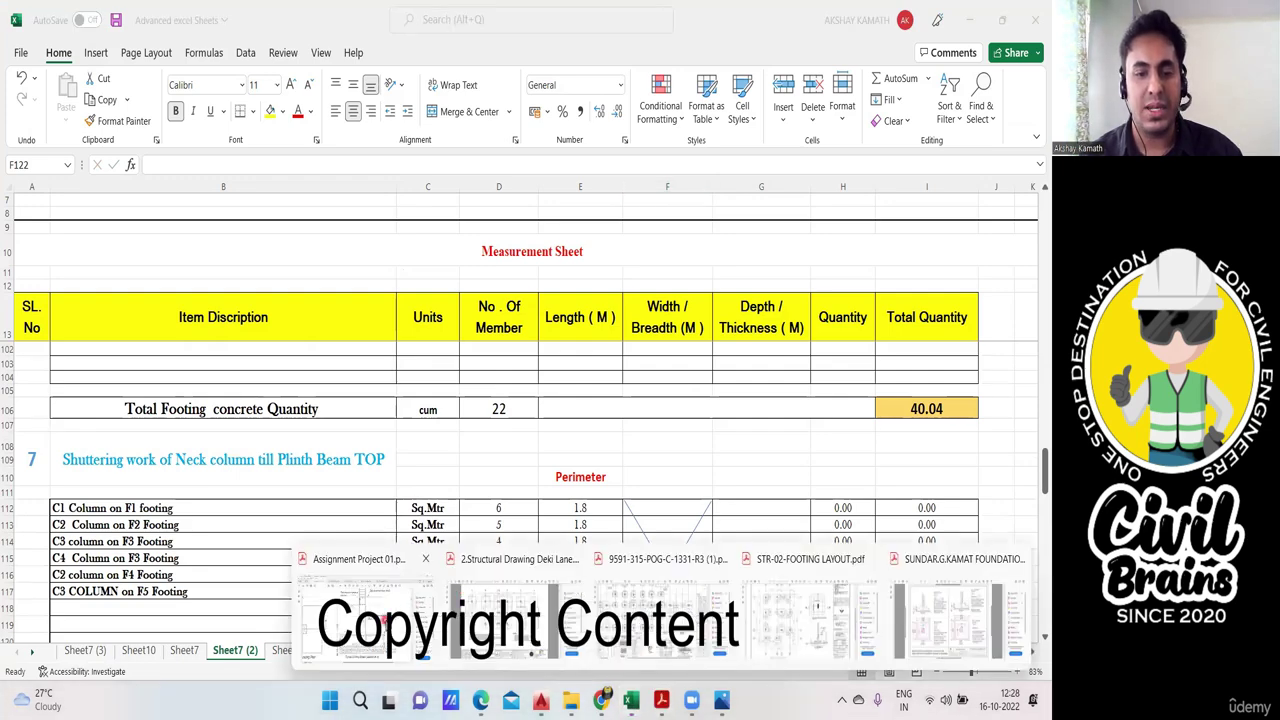
pyautogui.click(383, 615)
pyautogui.scroll(-2, 440, 478)
pyautogui.scroll(-1, 437, 482)
pyautogui.scroll(-5, 429, 486)
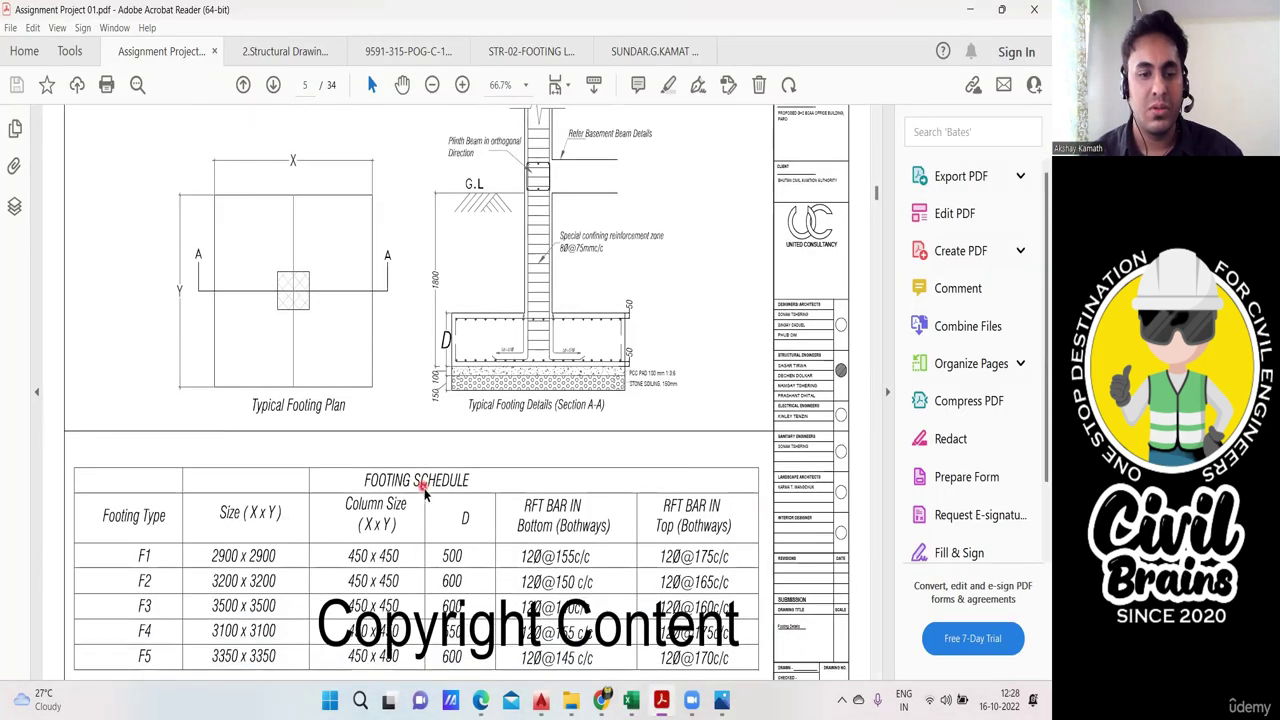
pyautogui.scroll(3, 541, 593)
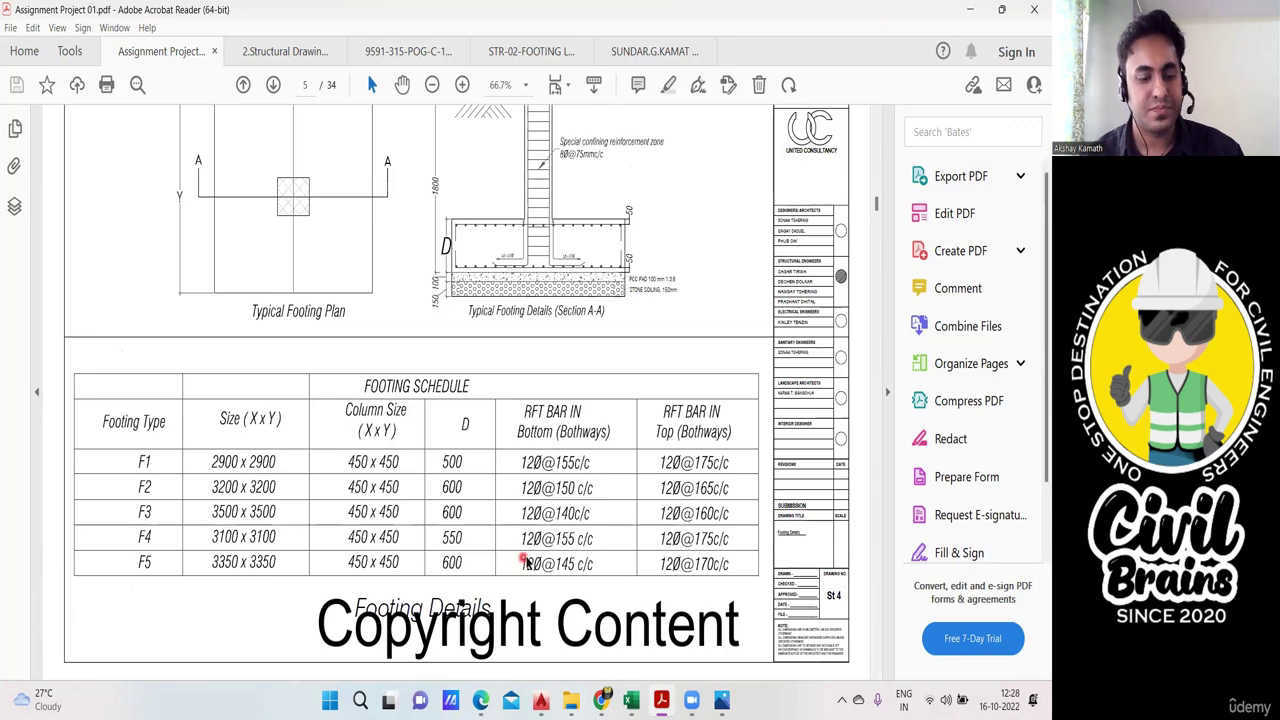
pyautogui.press('super+shift+s')
pyautogui.moveTo(87, 400); pyautogui.dragTo(570, 435)
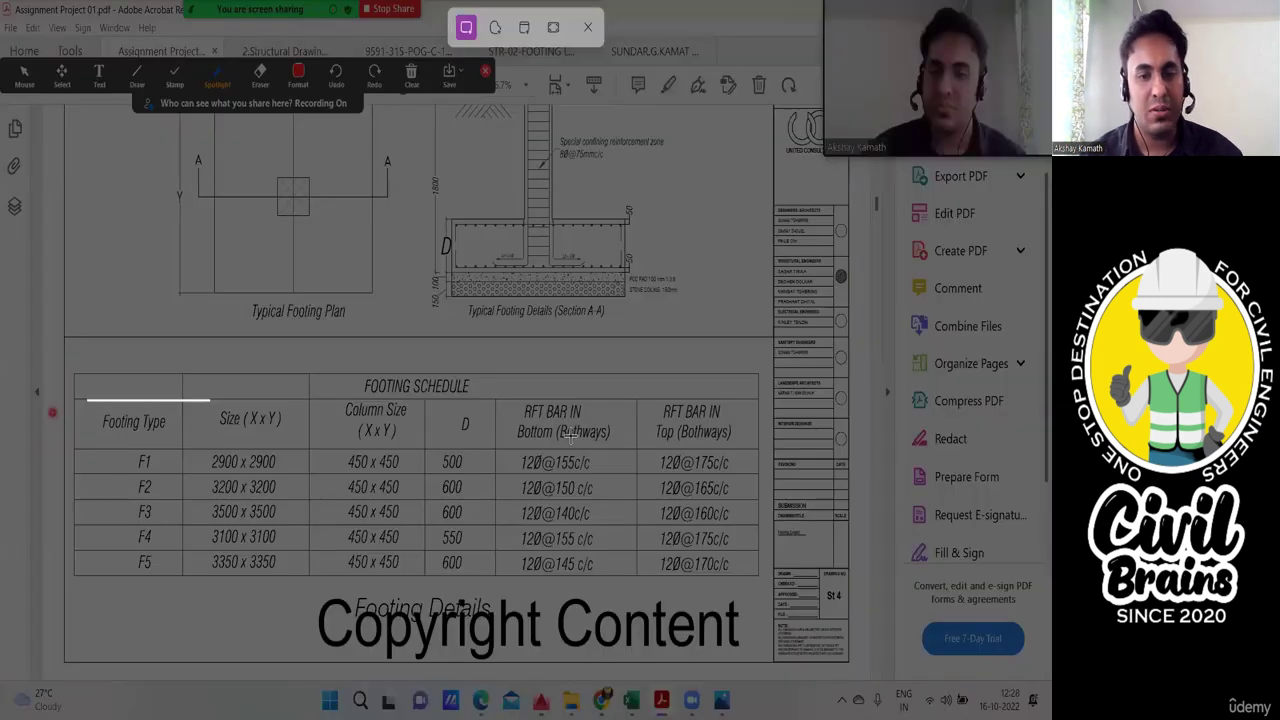
pyautogui.moveTo(524, 574); pyautogui.dragTo(502, 576)
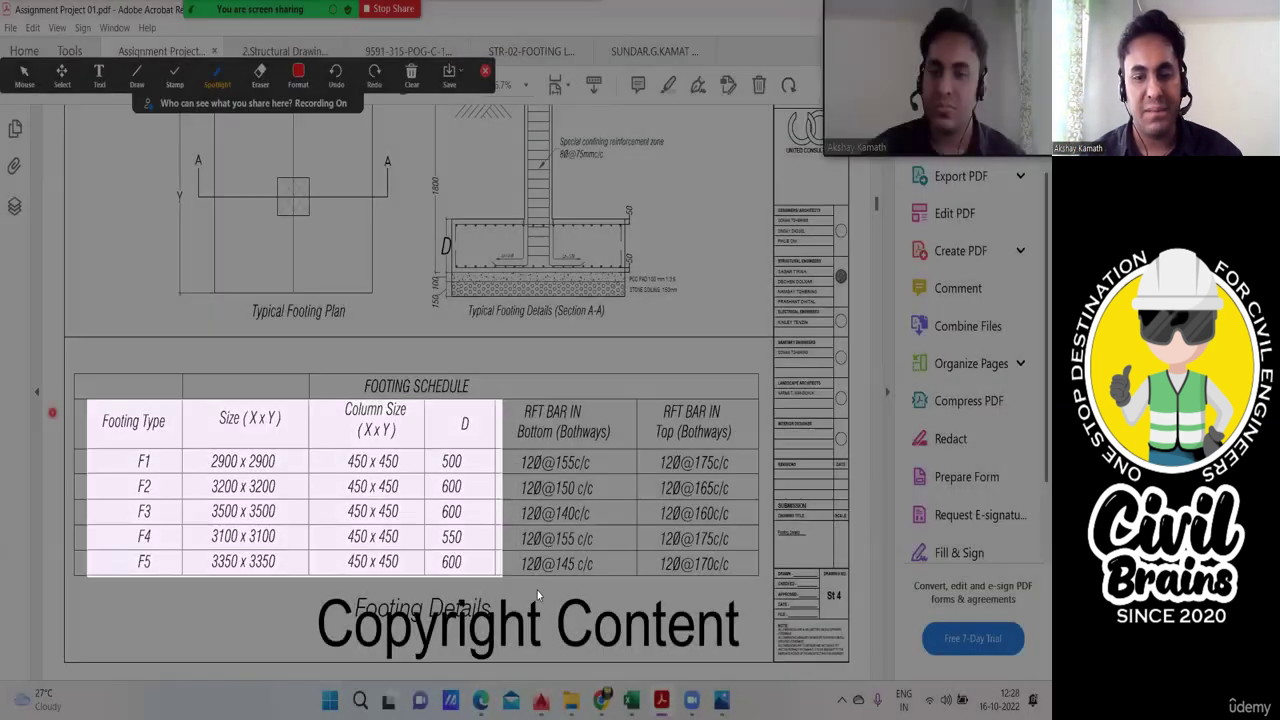
# Step: Paste the footing schedule snip into the Excel measurement sheet and place it just above the neck column shuttering rows
pyautogui.click(631, 699)
pyautogui.hotkey('ctrl', 'v')
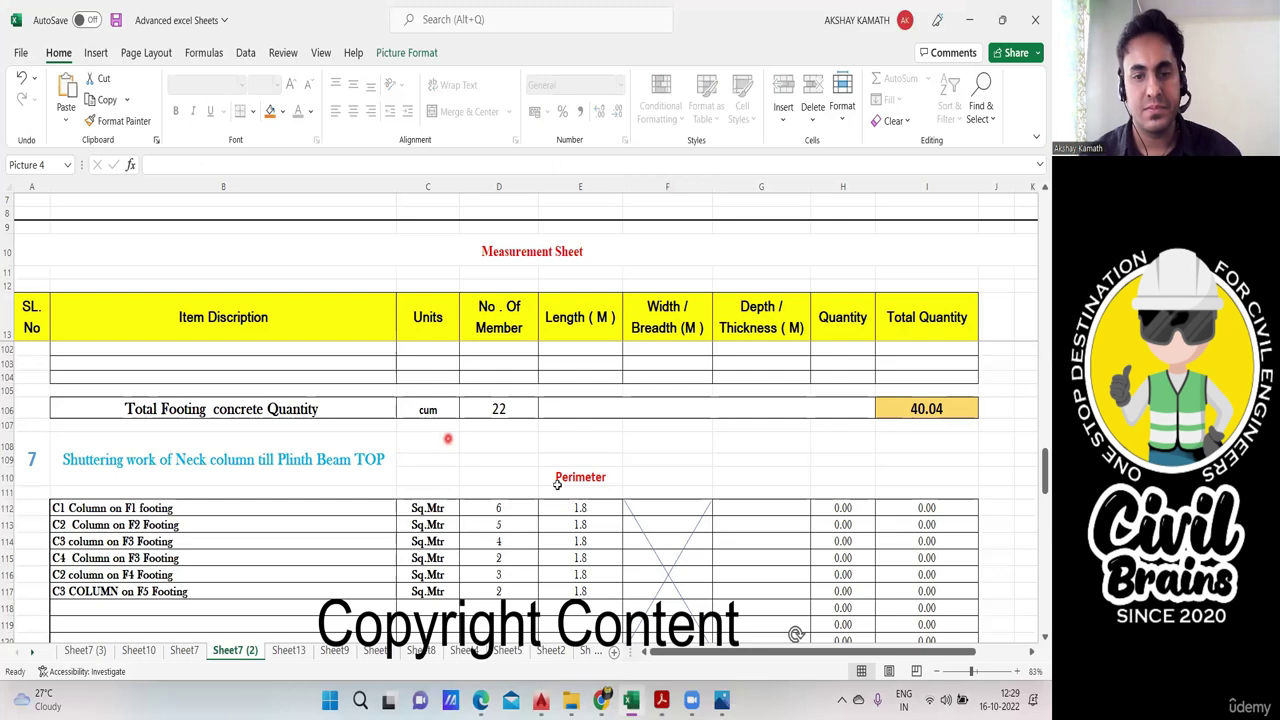
pyautogui.rightClick(456, 435)
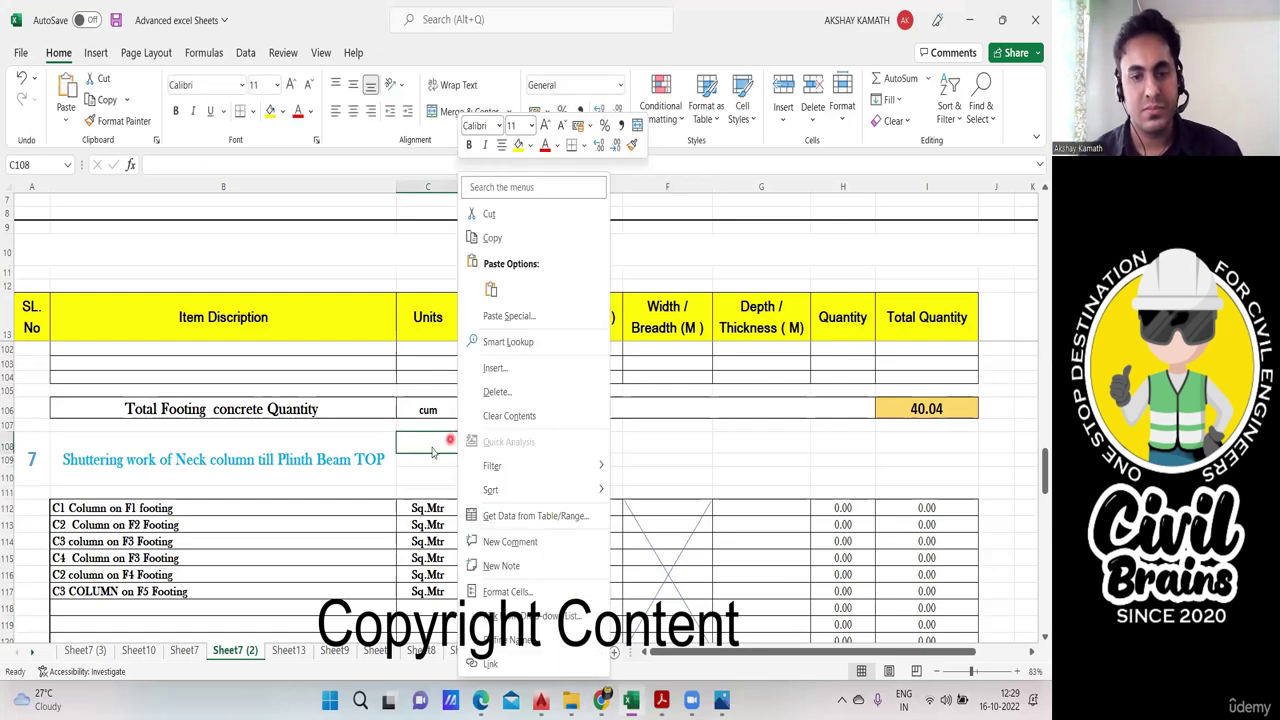
pyautogui.click(440, 452)
pyautogui.hotkey('ctrl', 'v')
pyautogui.moveTo(562, 490); pyautogui.dragTo(282, 422)
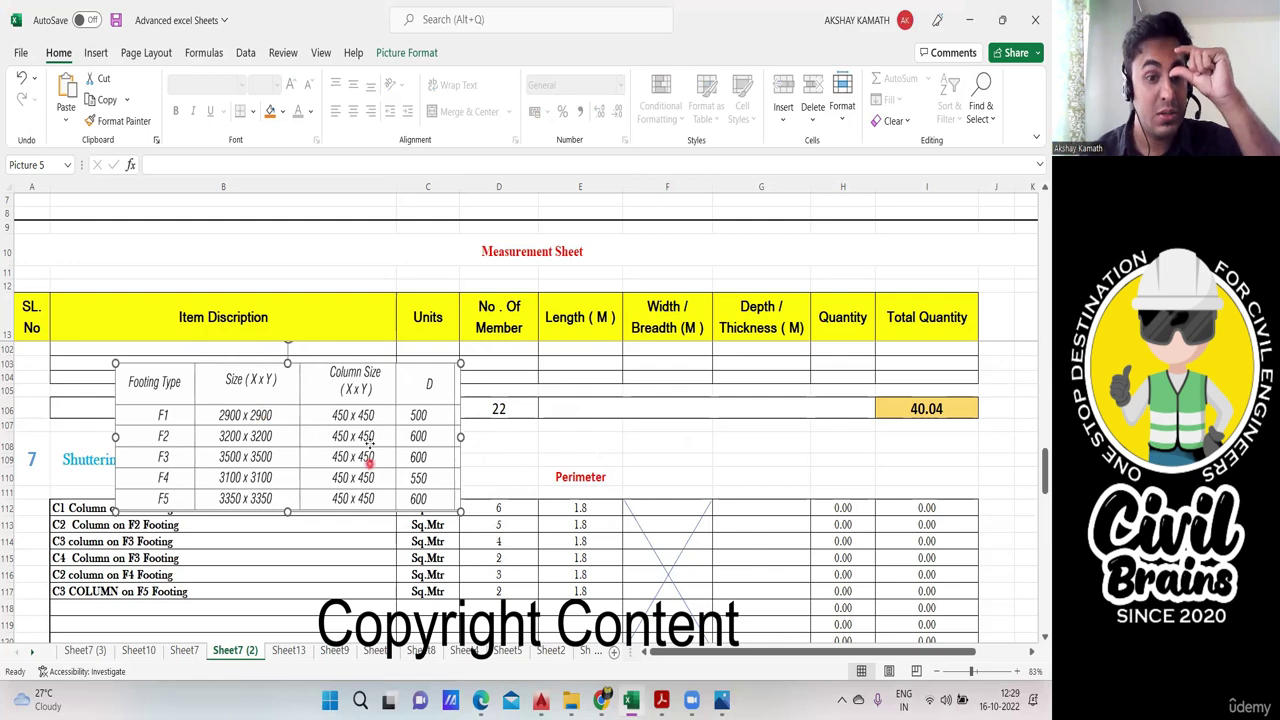
# Step: Check the footing section in the PDF, return to Excel and enter the depth formula =1.8-0.5+0.5 for C1 Column on F1 footing
pyautogui.click(762, 510)
pyautogui.moveTo(661, 700)
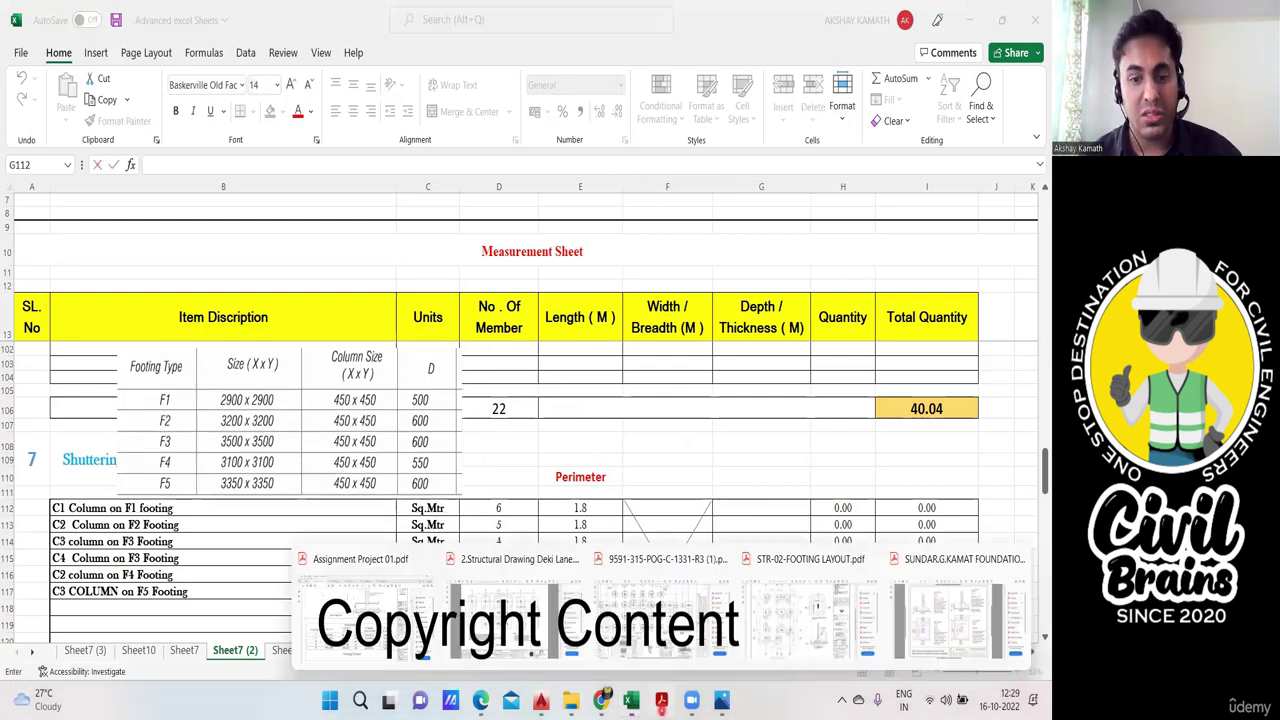
pyautogui.click(410, 630)
pyautogui.scroll(2, 445, 243)
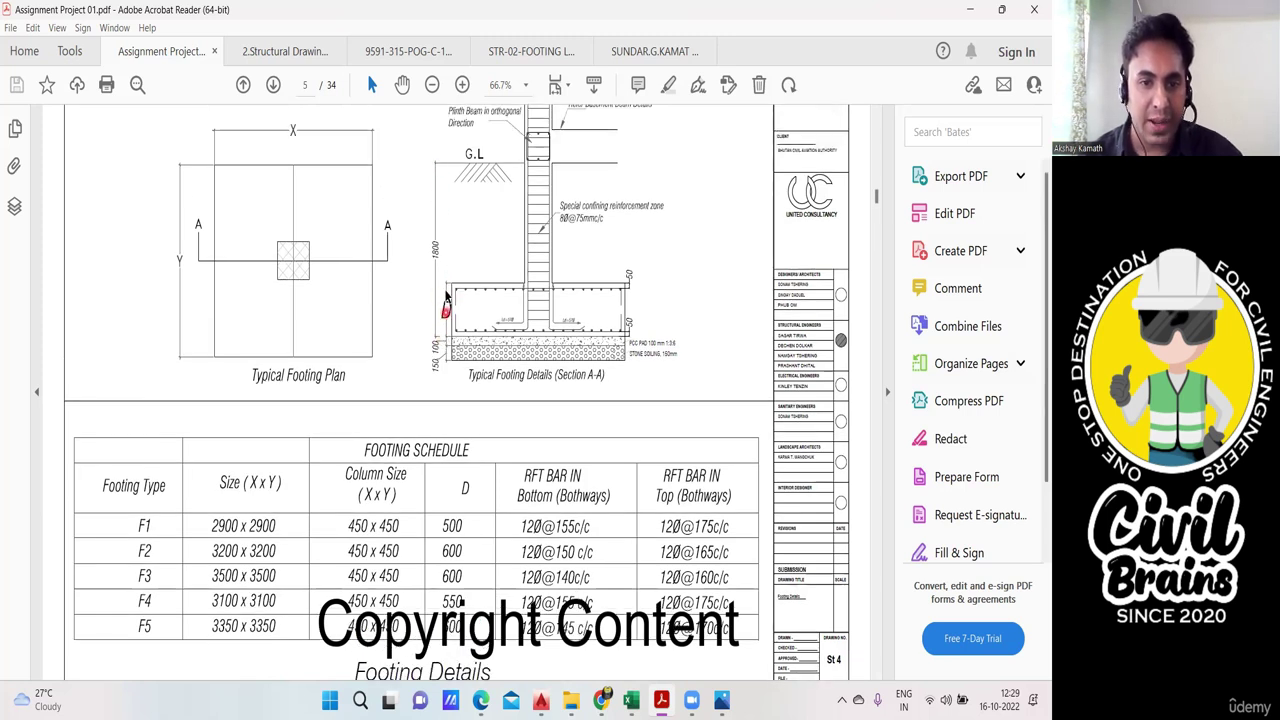
pyautogui.scroll(1, 447, 310)
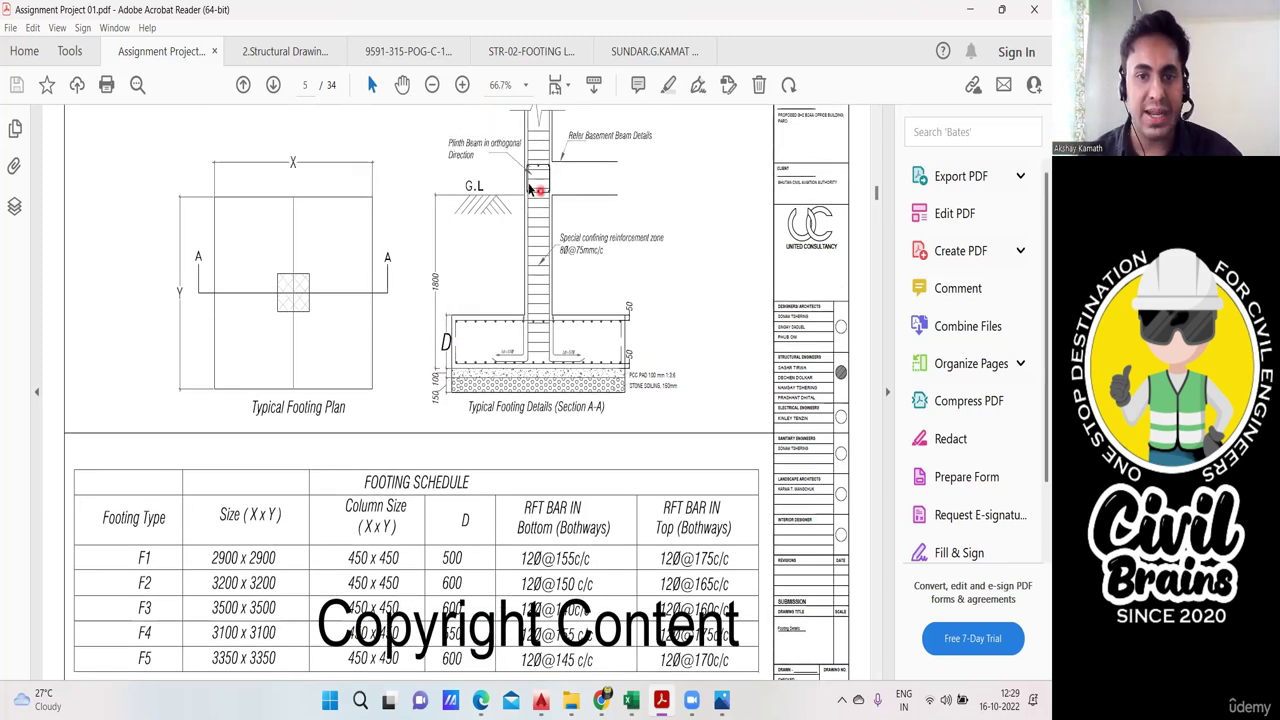
pyautogui.click(631, 700)
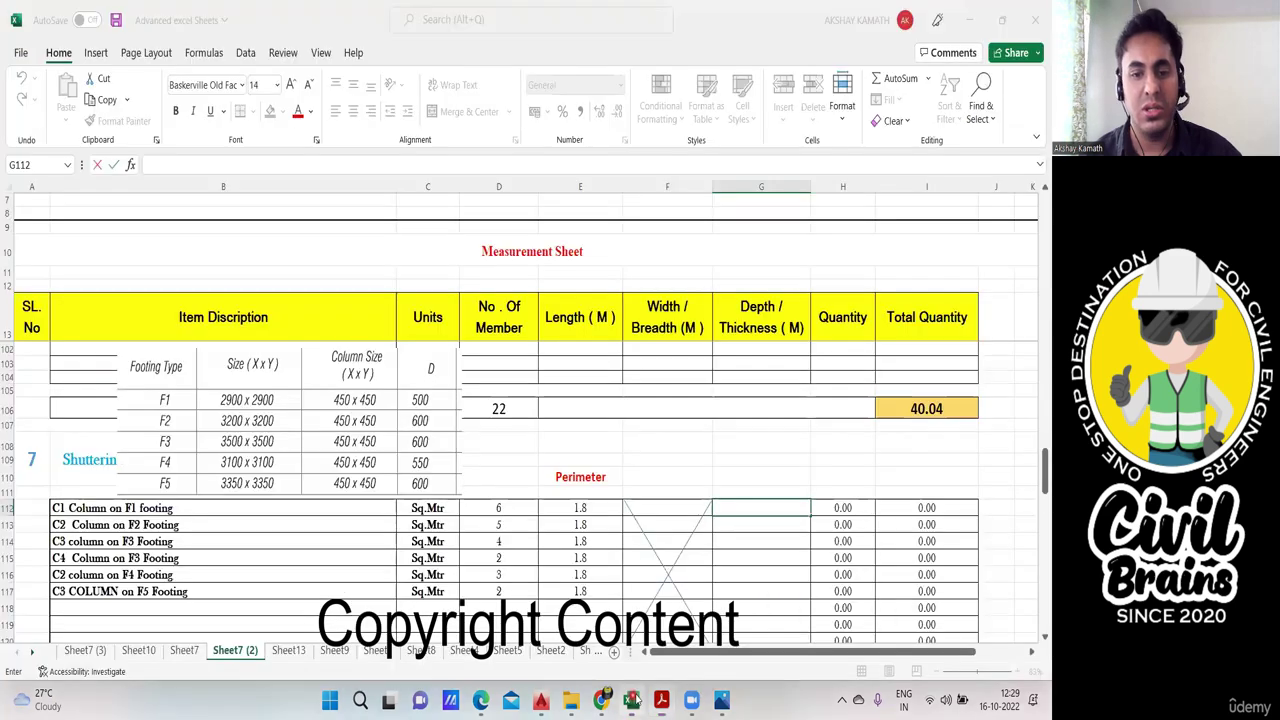
pyautogui.click(763, 517)
pyautogui.write('=1.')
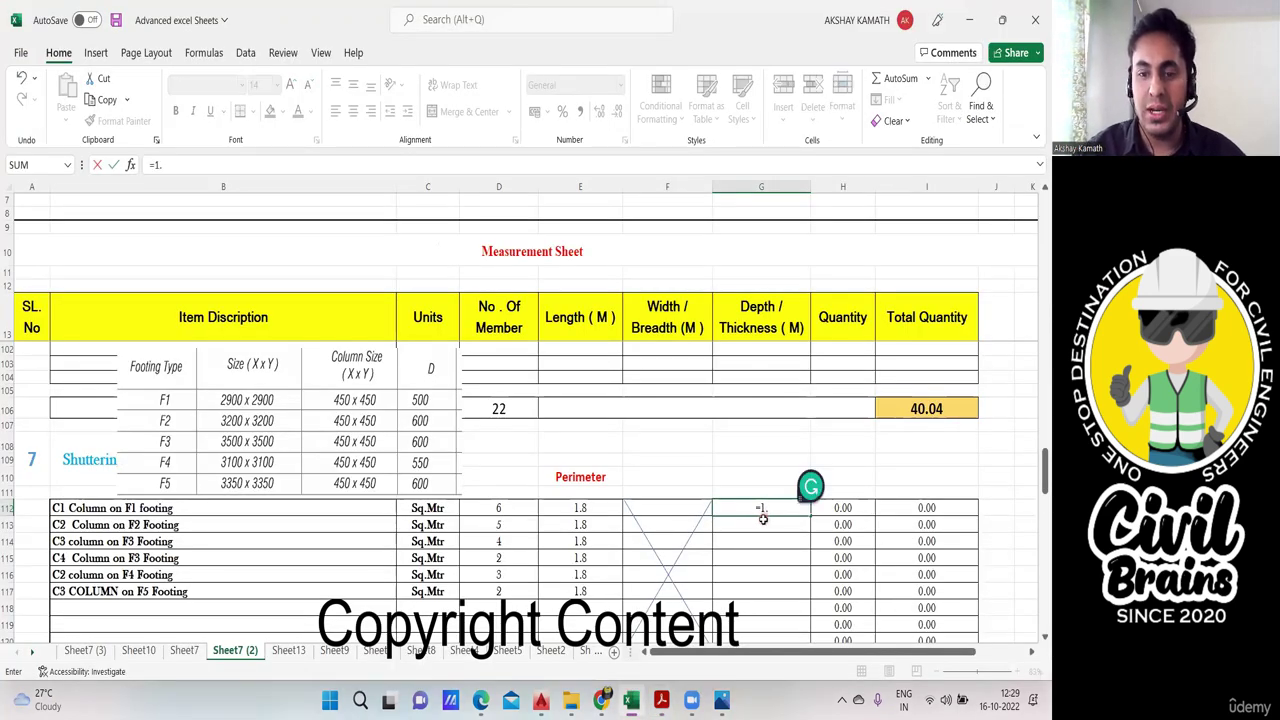
pyautogui.write('8-')
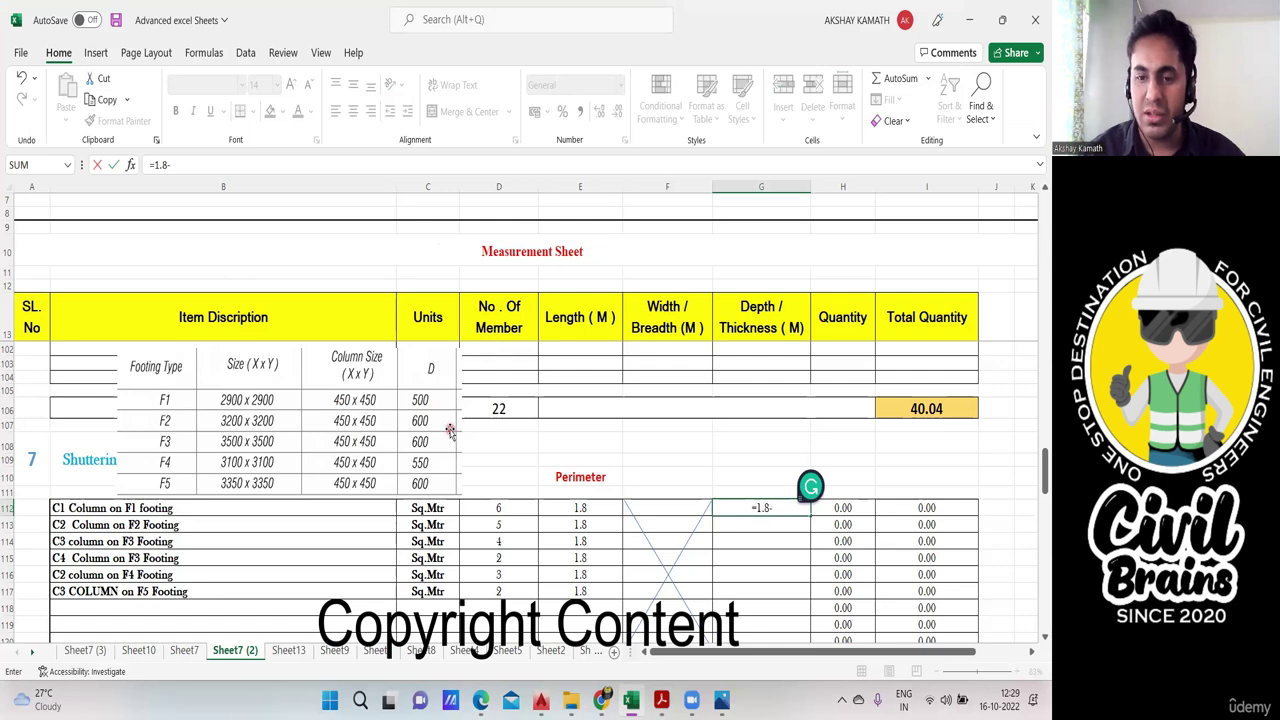
pyautogui.write('0.5+0')
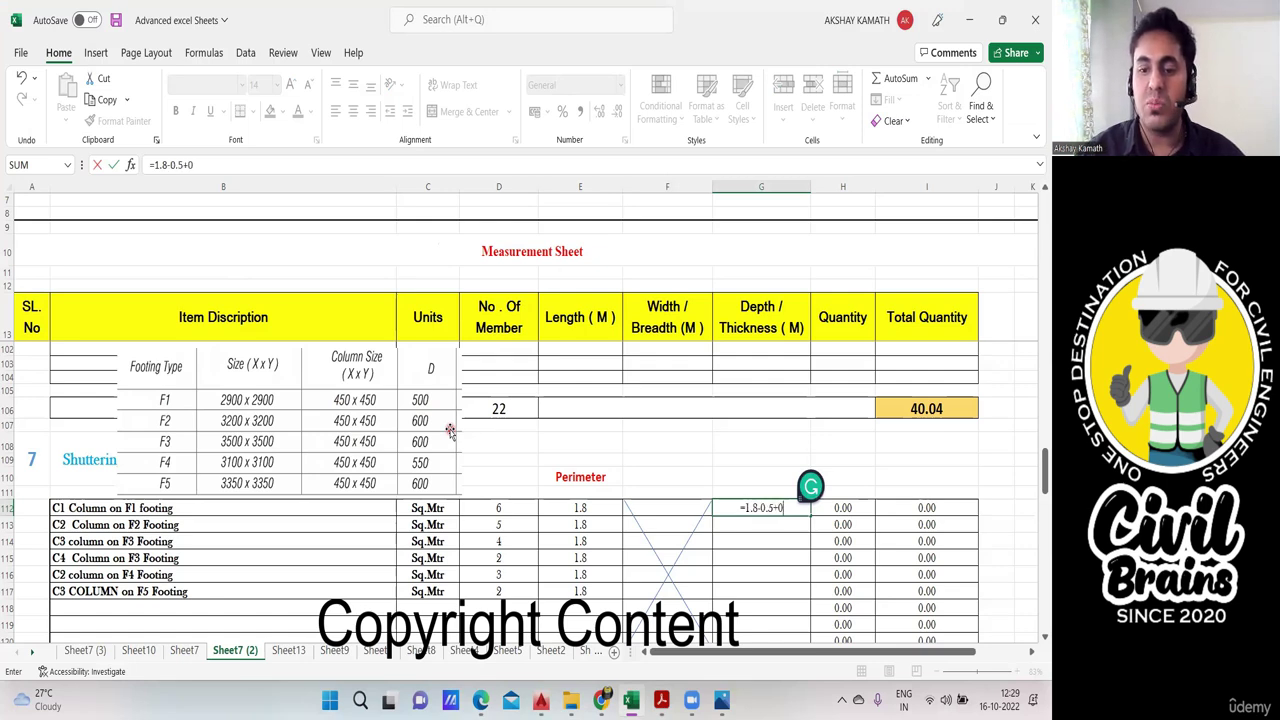
pyautogui.write('.5')
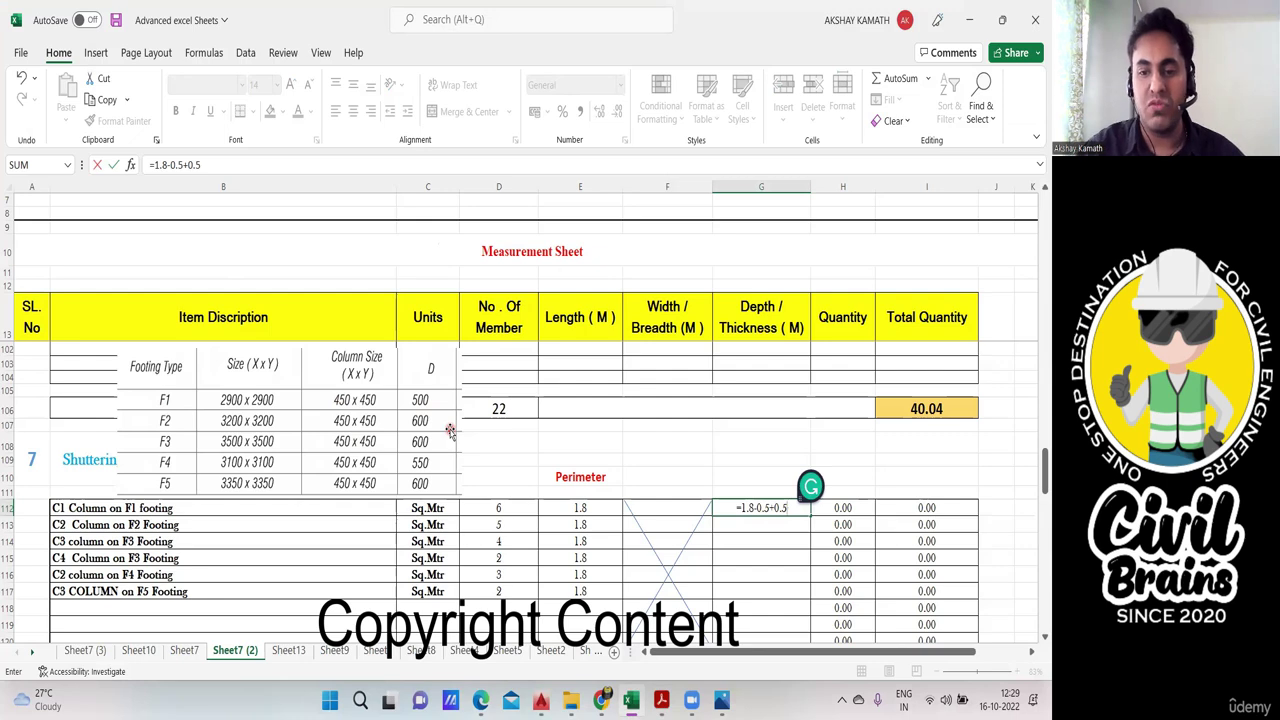
pyautogui.press('Return')
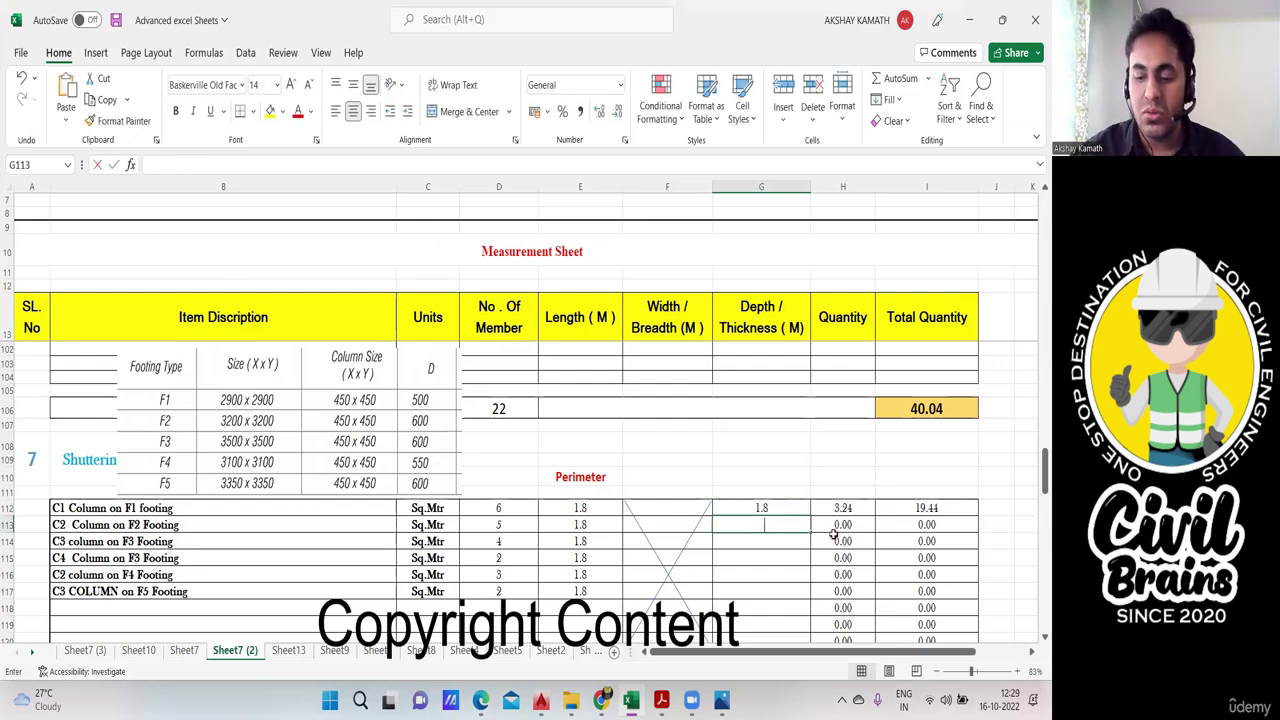
# Step: Enter the depth formula =1.8-0.6+0.5 for C2 Column on F2 Footing
pyautogui.write('=1.8-')
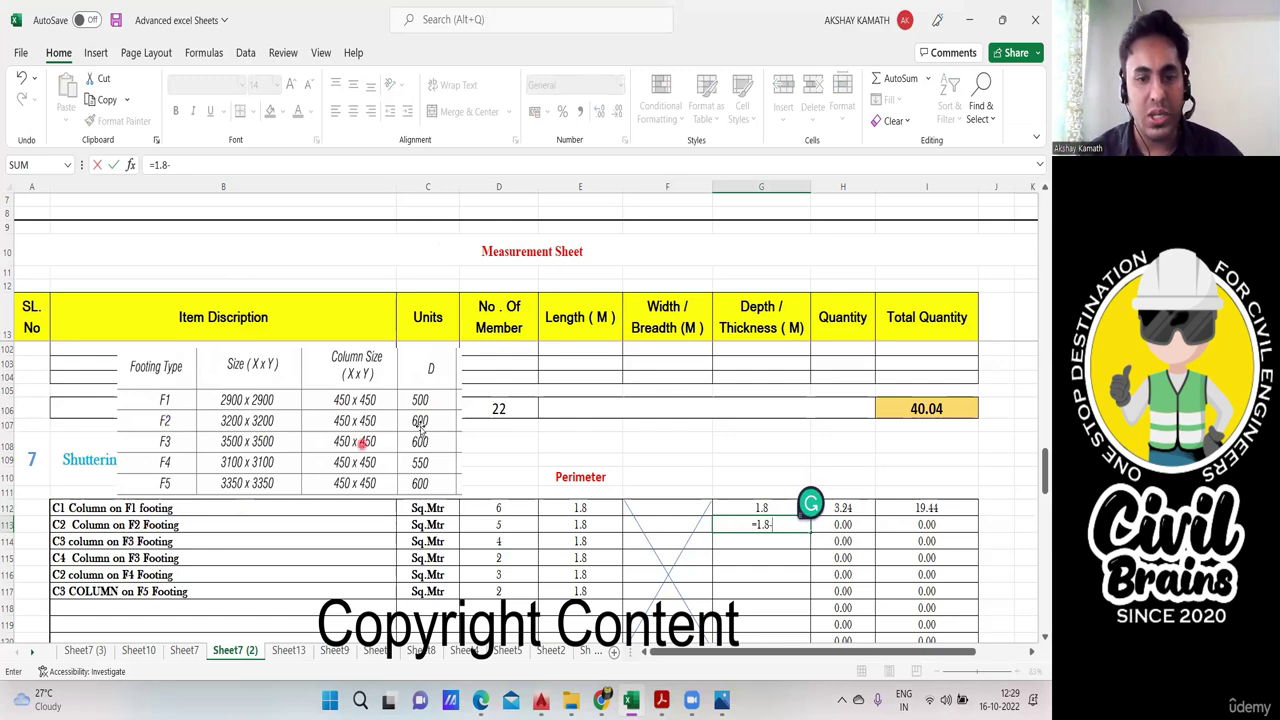
pyautogui.write('0.')
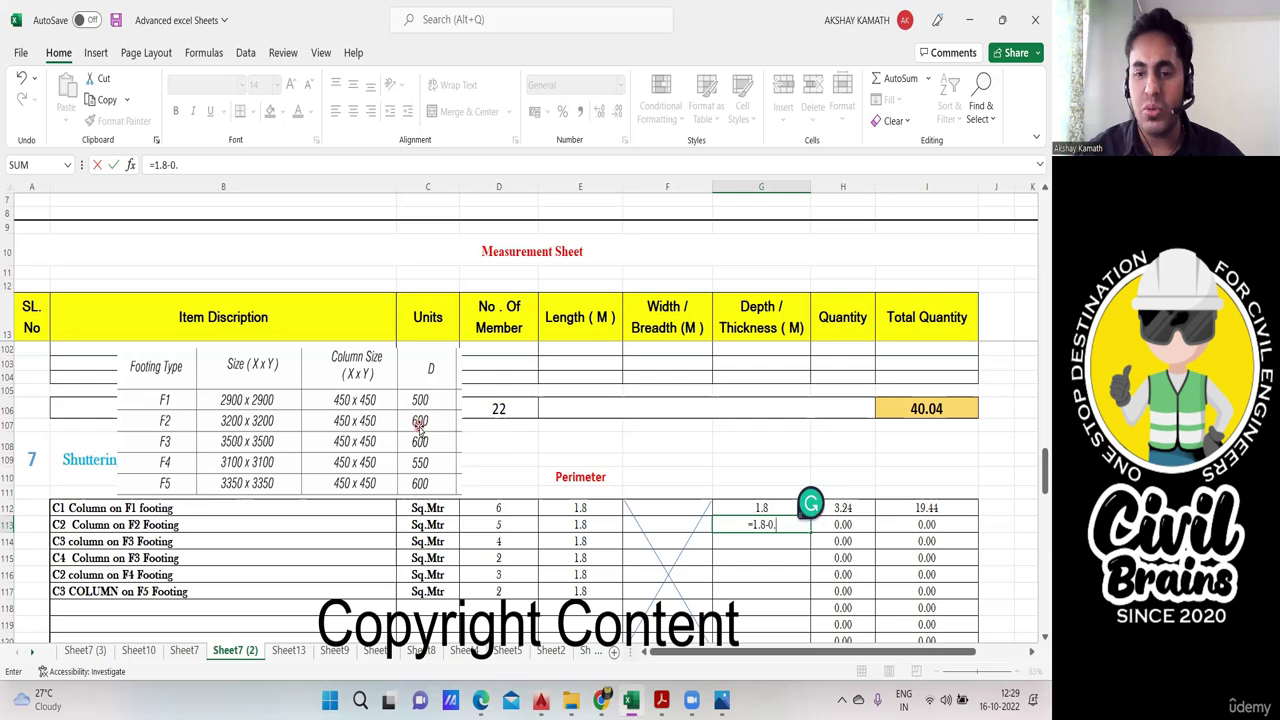
pyautogui.write('6+0.5')
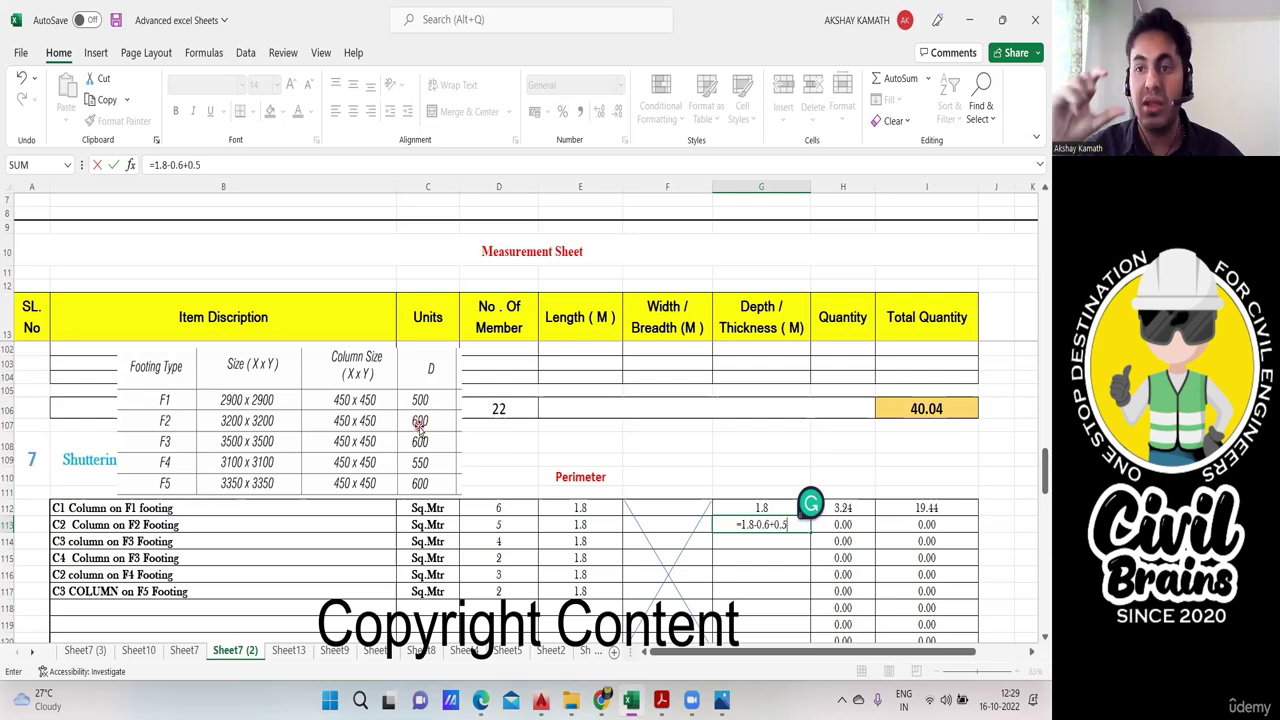
pyautogui.press('Return')
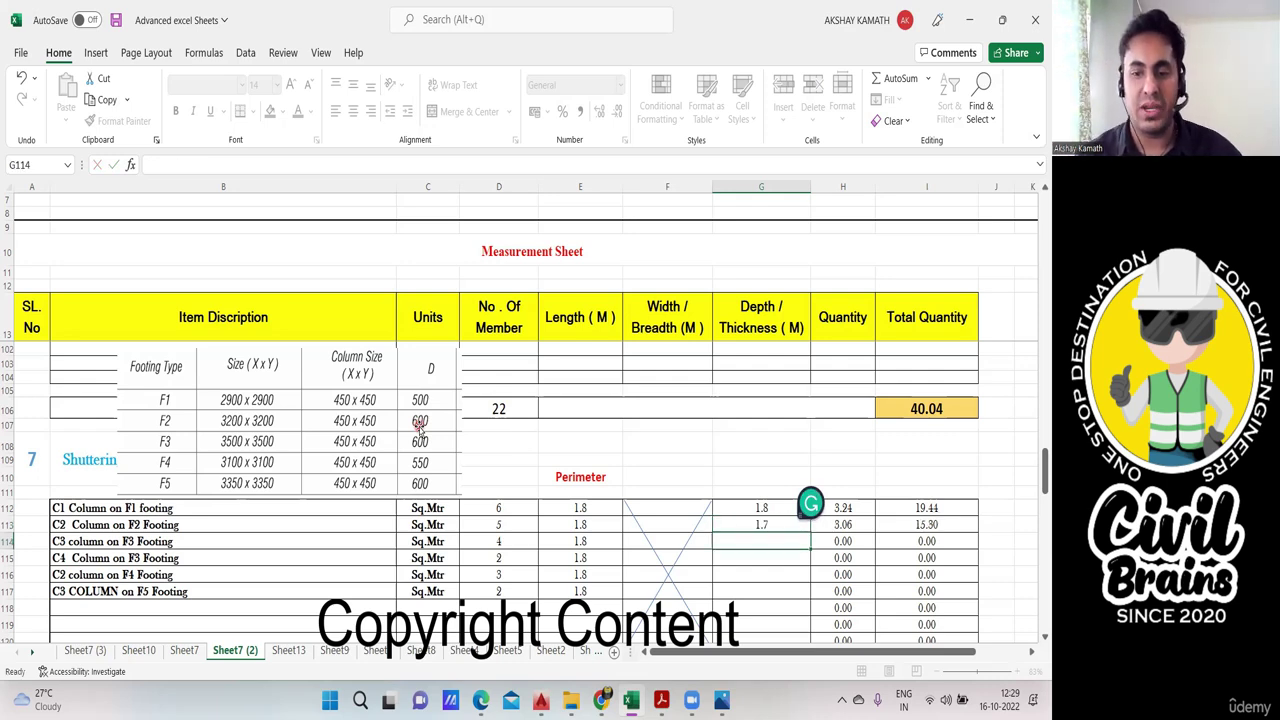
# Step: Enter the depth formula =1.8-.6+0.5 for C3 column on F3 Footing
pyautogui.write('=')
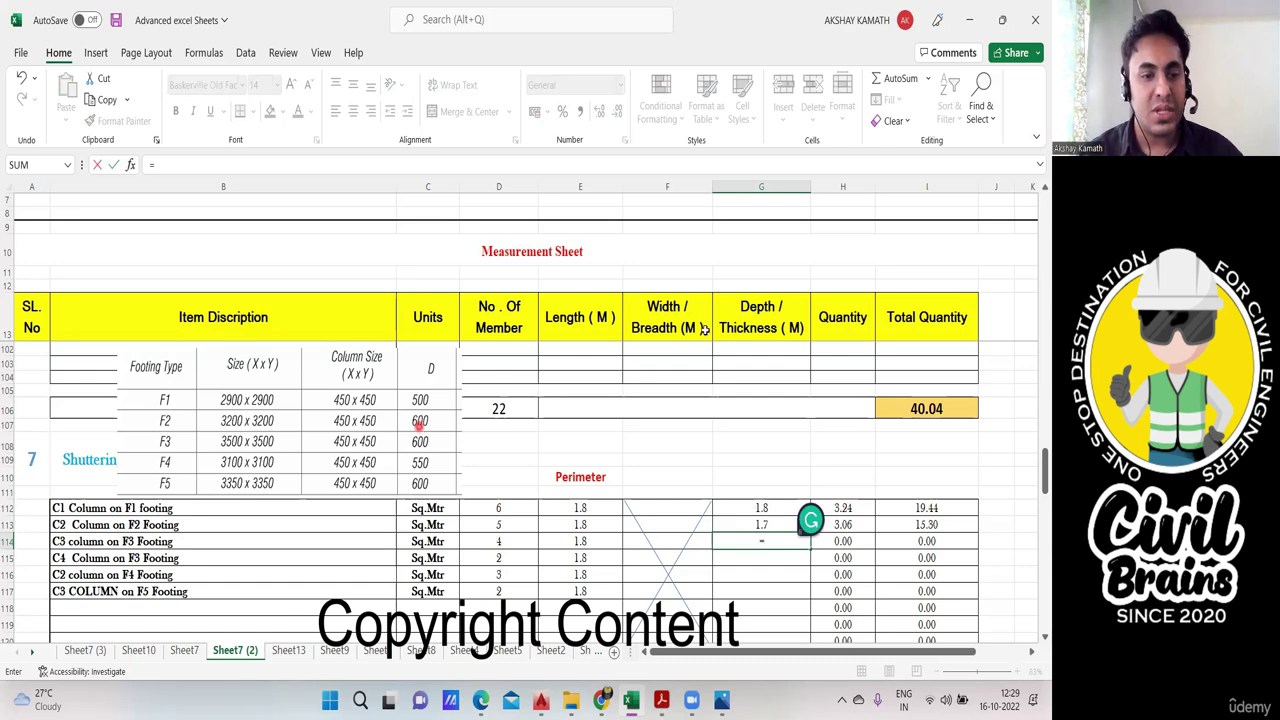
pyautogui.write('1.8-')
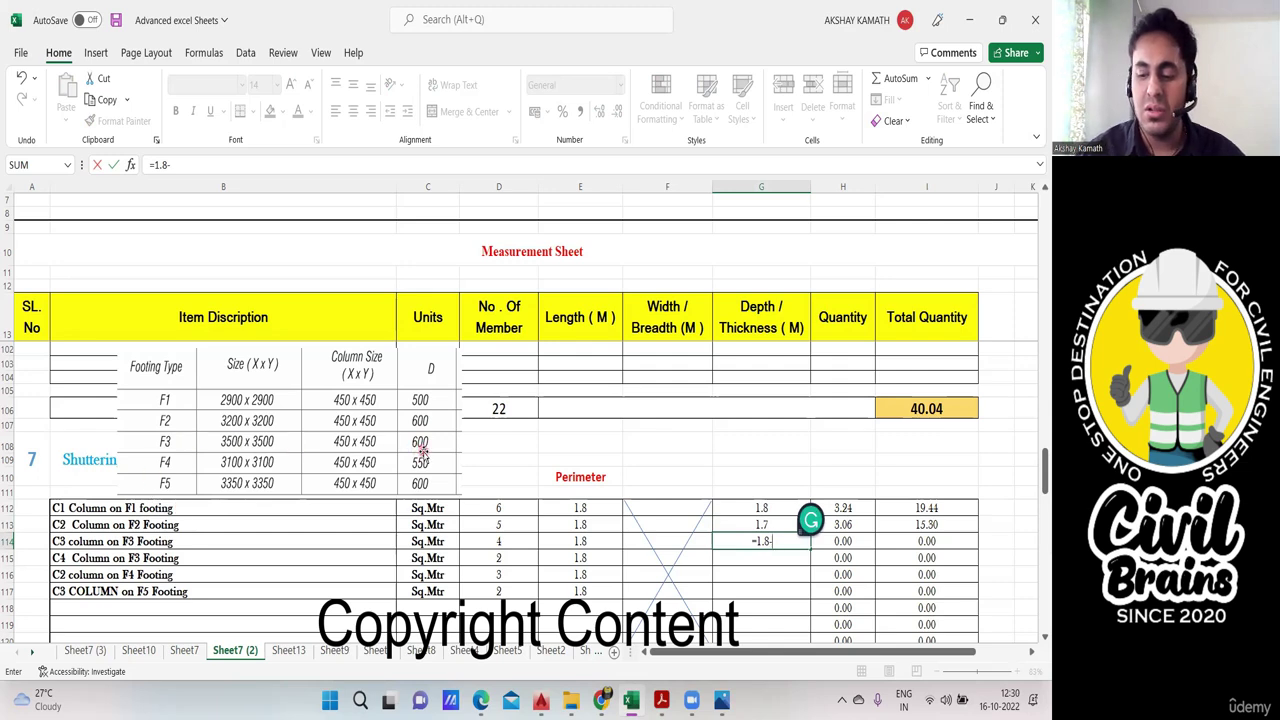
pyautogui.write('.6+')
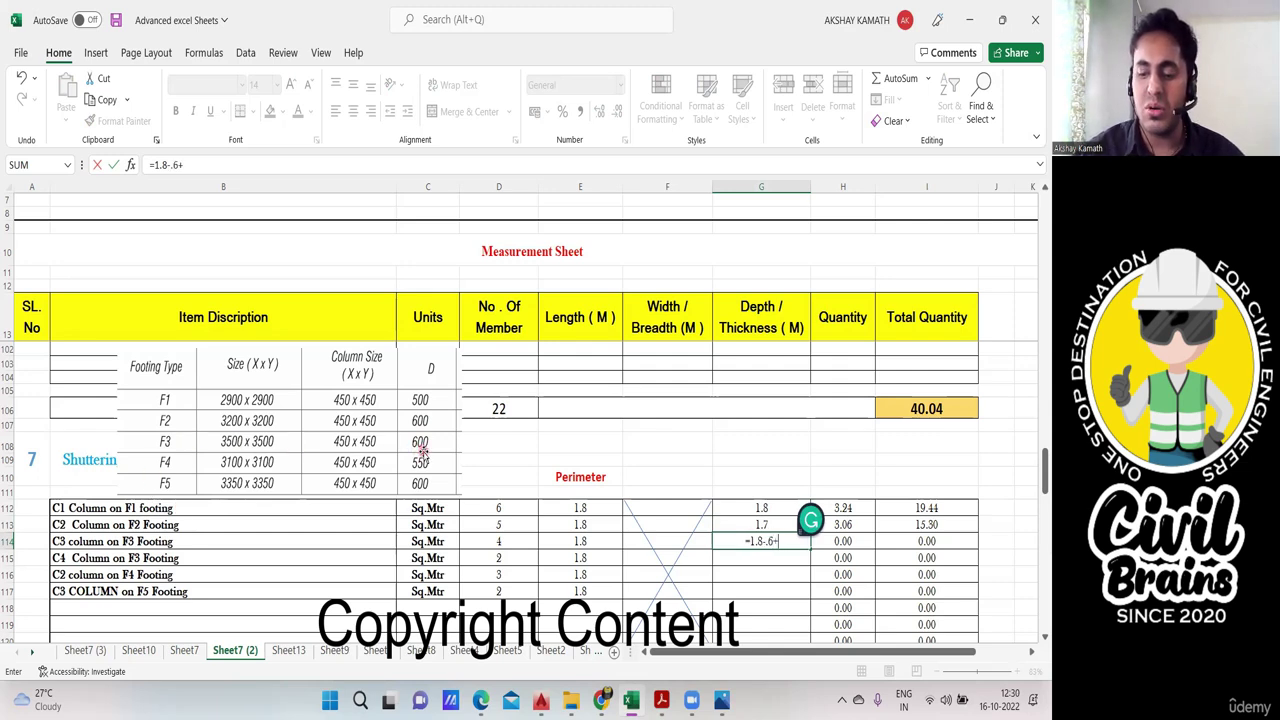
pyautogui.write('0.5')
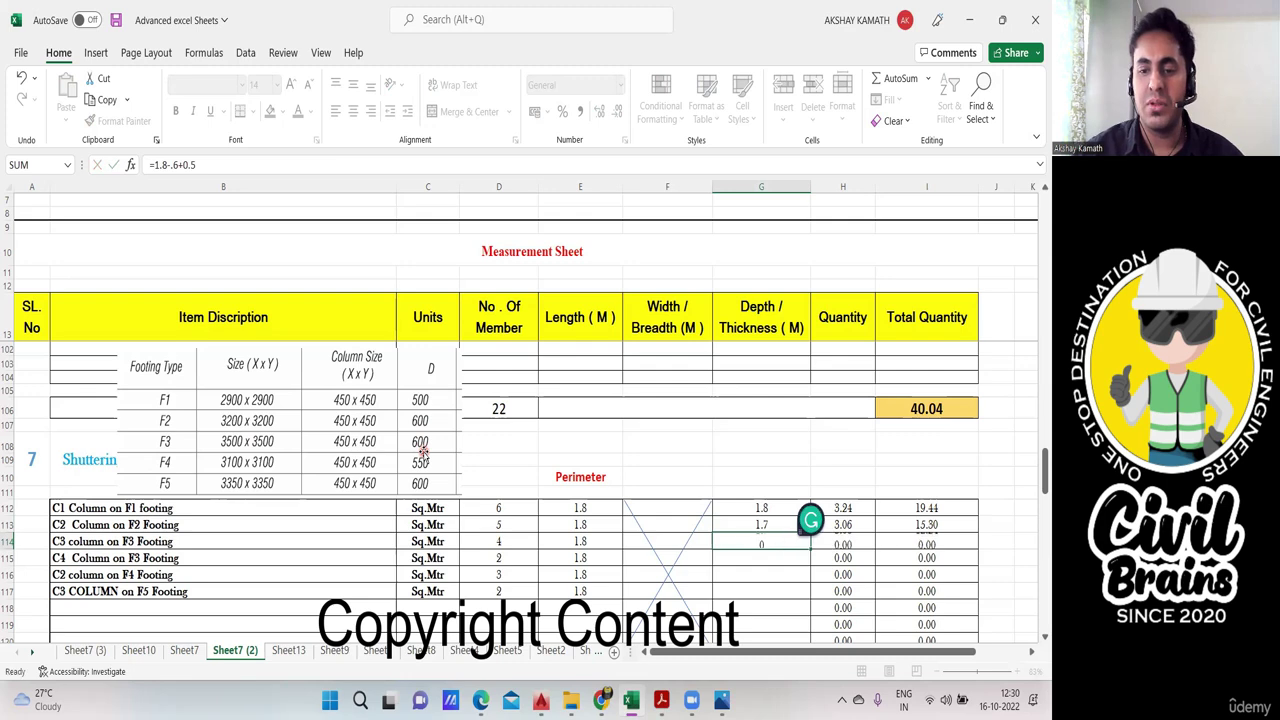
pyautogui.press('Return')
# Step: Enter the depth formula =1.8-.6+0.5 for C4 Column on F3 Footing
pyautogui.write('=1.8-')
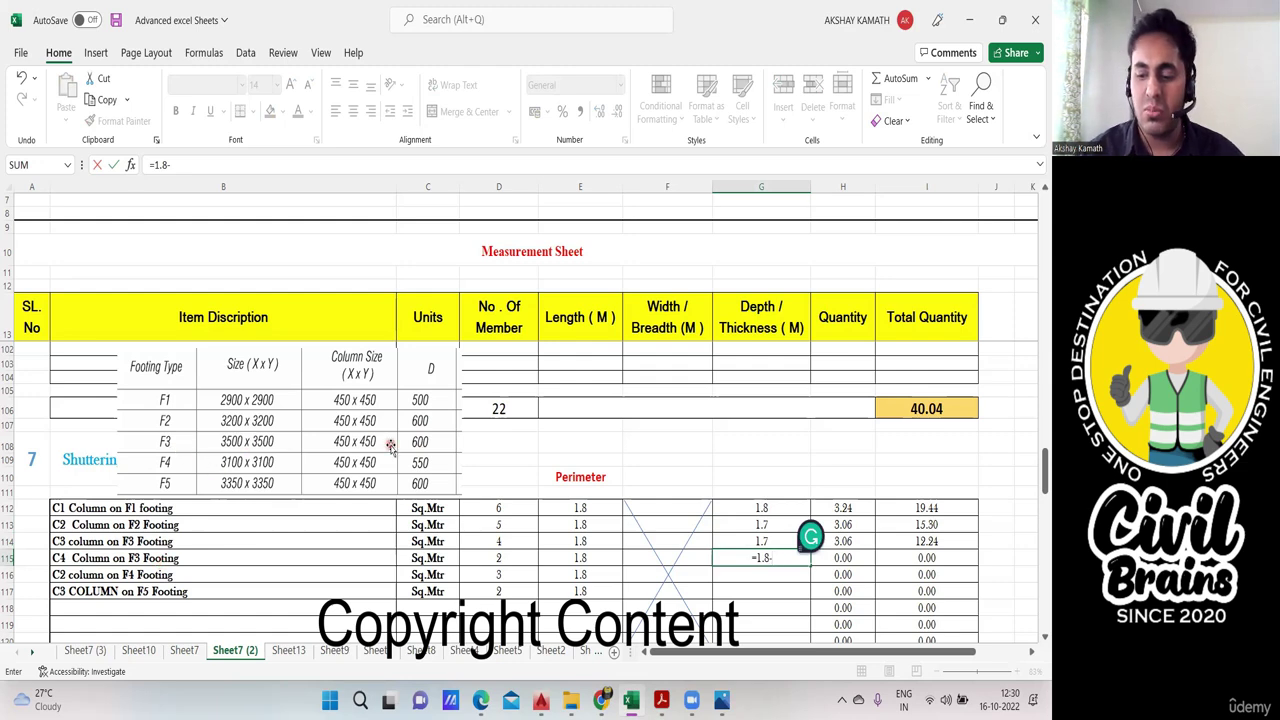
pyautogui.write('.6+0.5')
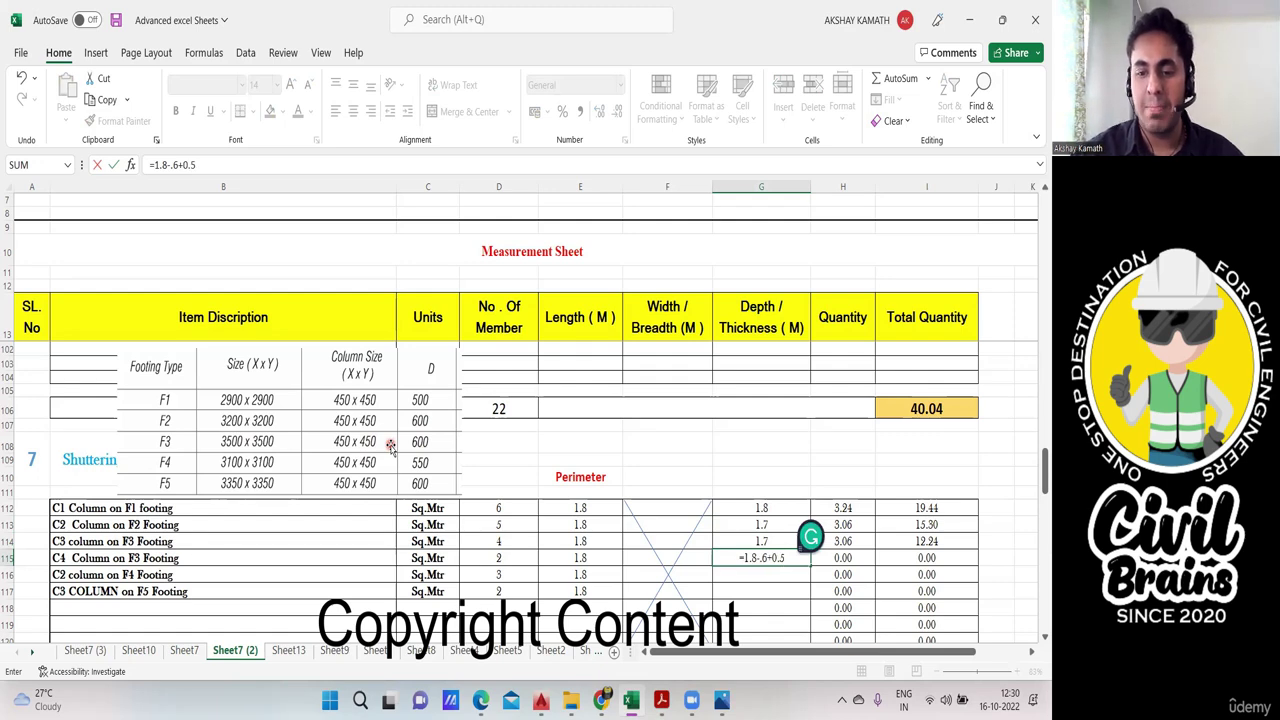
pyautogui.press('Return')
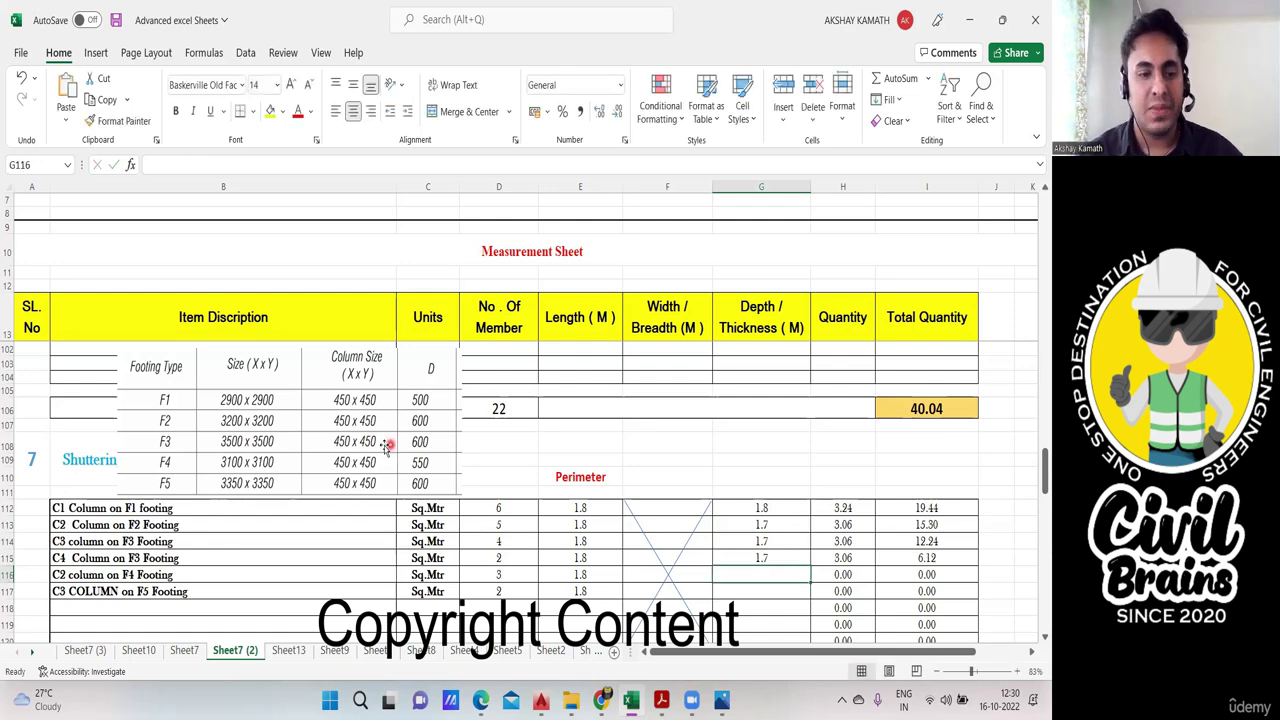
# Step: Enter the depth formula =1.8-0.55+0.5 for C2 column on F4 Footing
pyautogui.write('=1.8-')
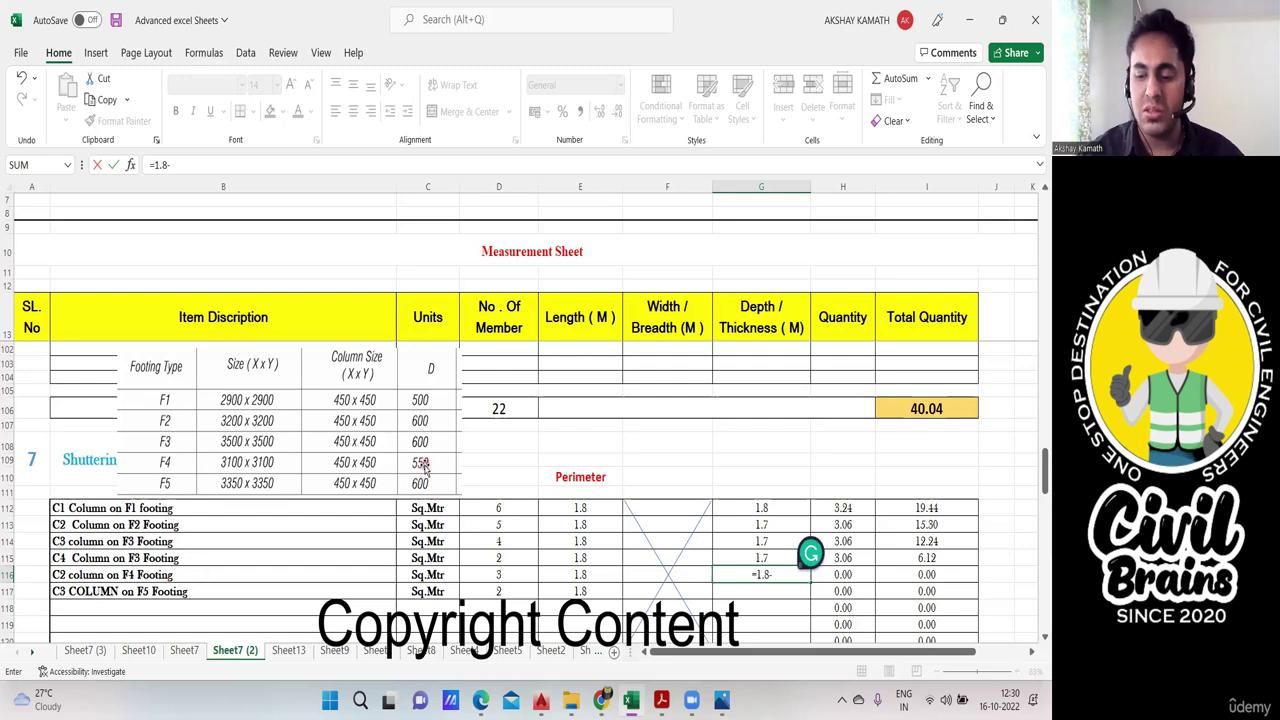
pyautogui.write('5+0.65')
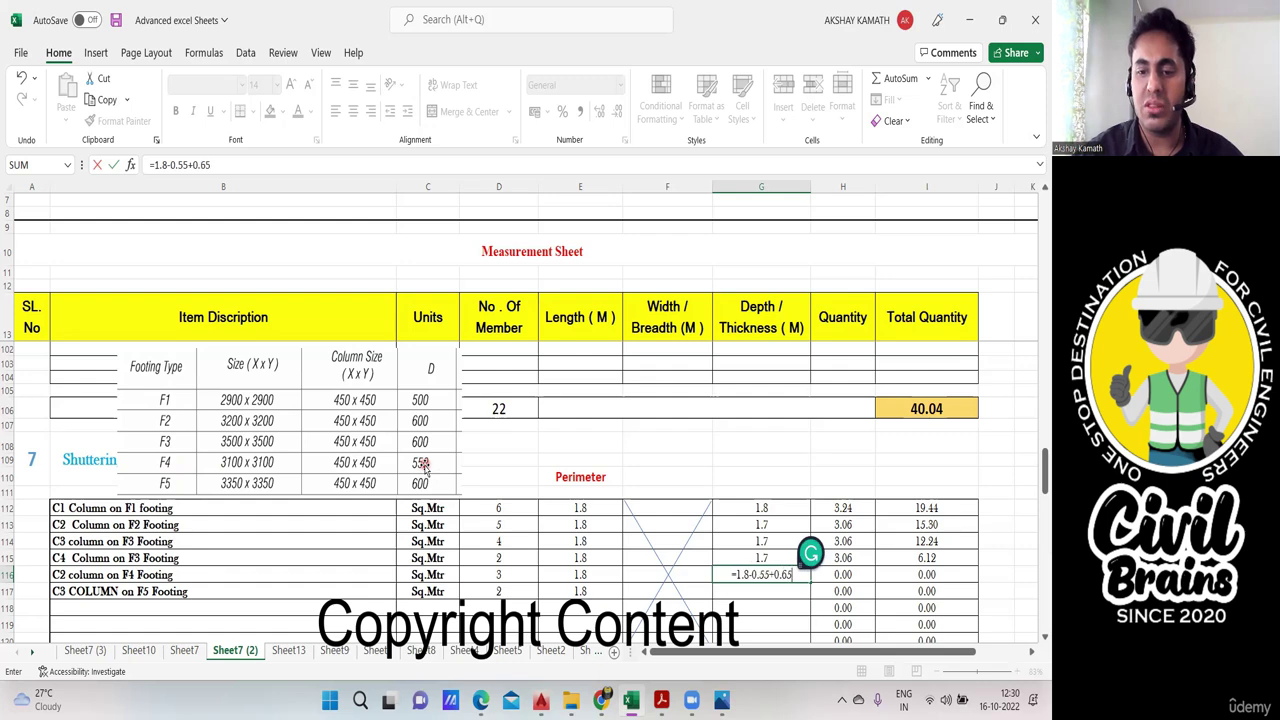
pyautogui.press('BackSpace')
pyautogui.press('BackSpace')
pyautogui.write('5')
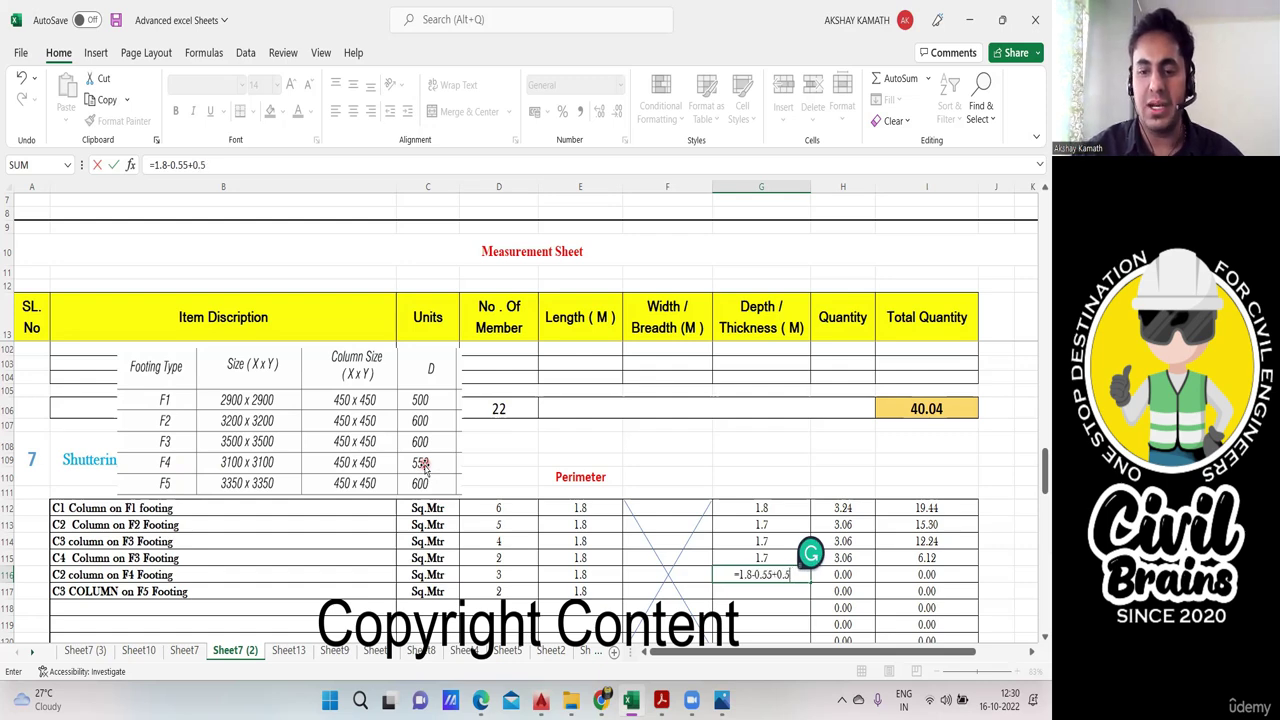
pyautogui.press('Return')
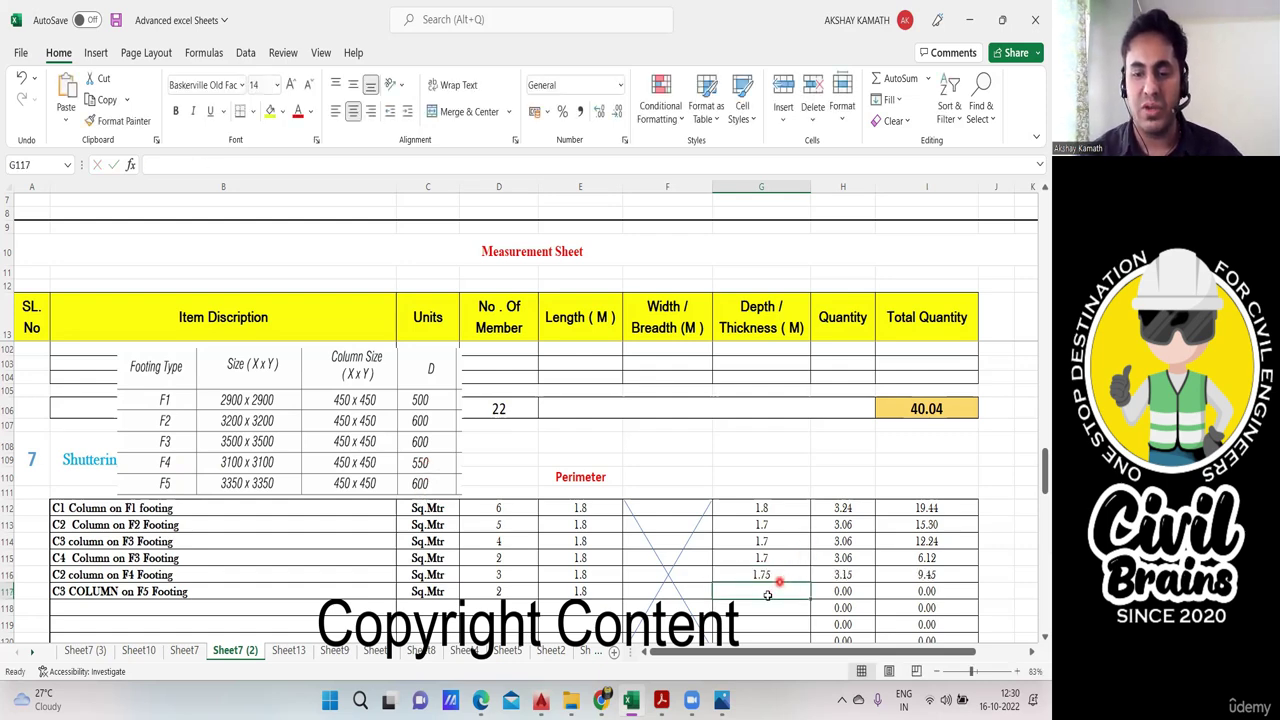
# Step: Enter the depth formula =1.8-.6+0.5 for C3 COLUMN on F5 Footing
pyautogui.write('=1.8-')
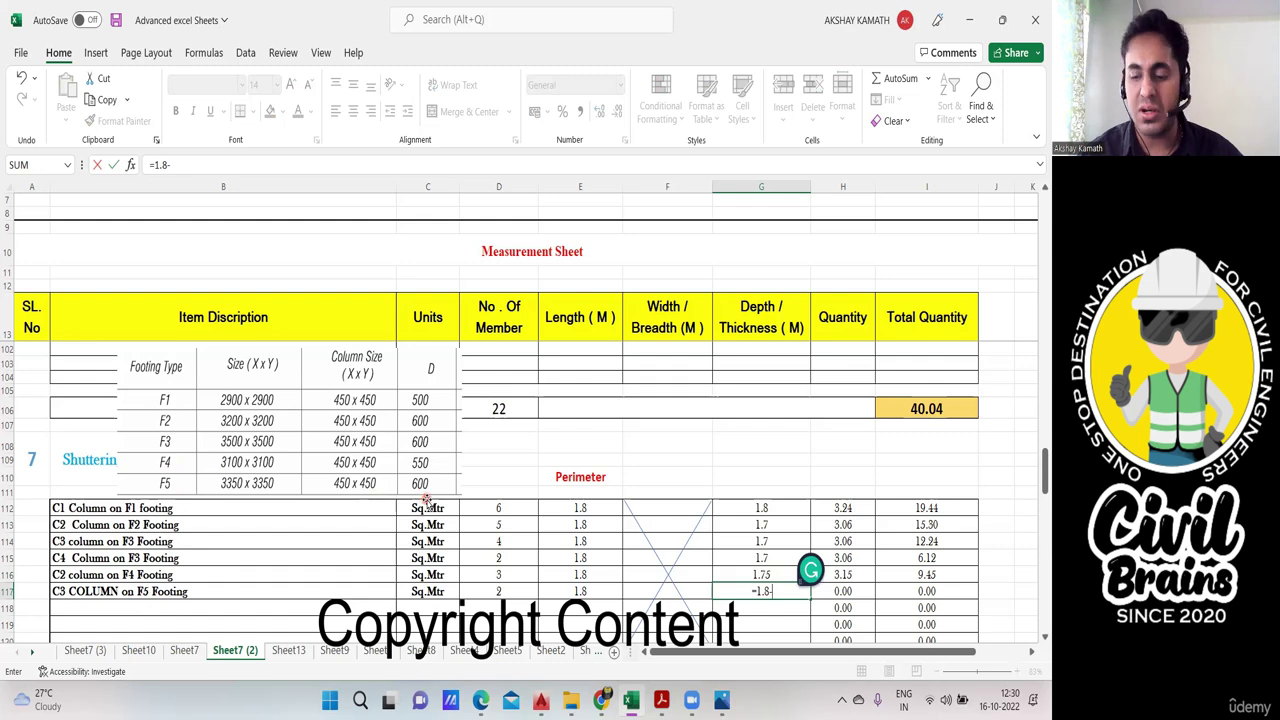
pyautogui.write('.6+0.5')
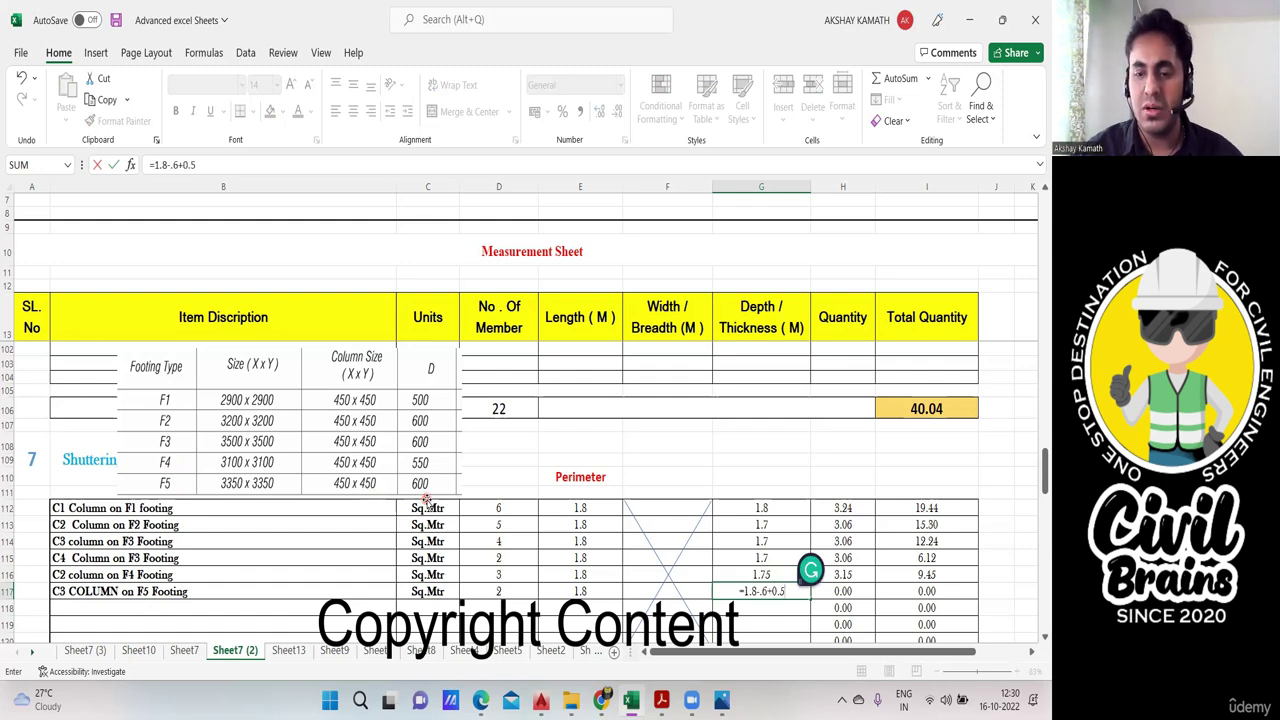
pyautogui.press('Return')
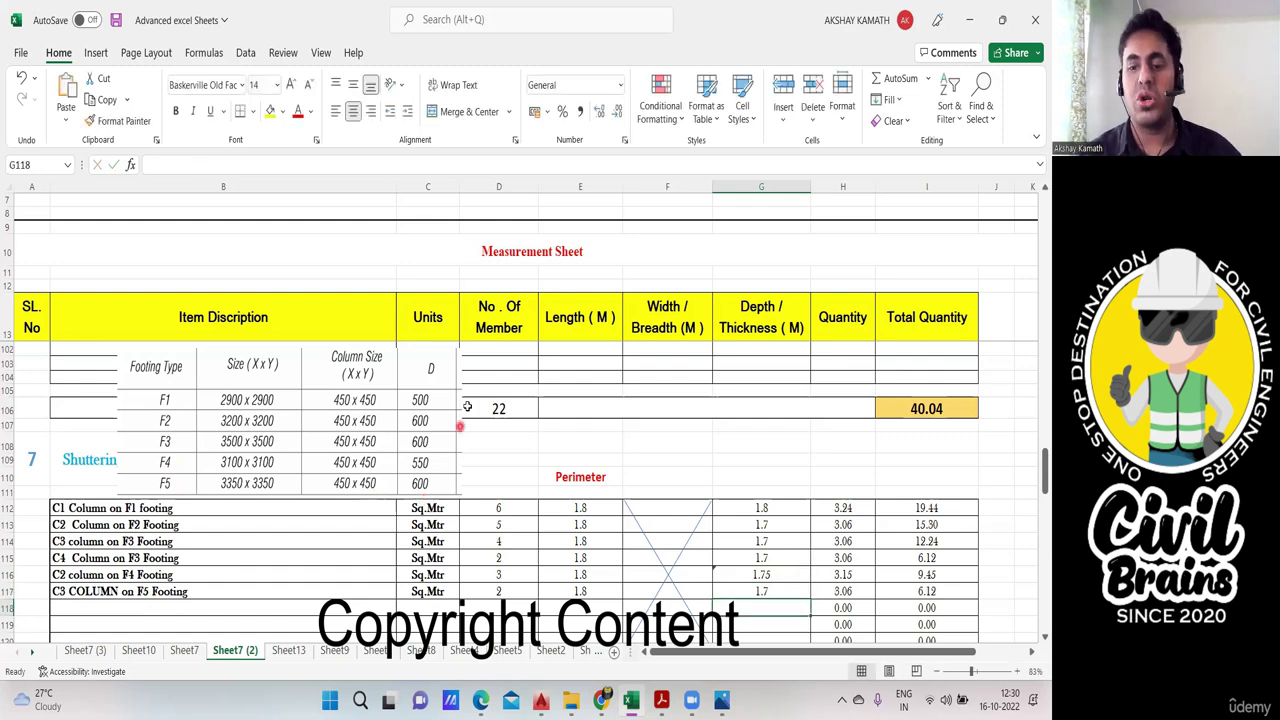
# Step: Clear the Quantity and Total Quantity cells in the three empty rows below the last shuttering entry, H118:I120
pyautogui.scroll(-1, 603, 449)
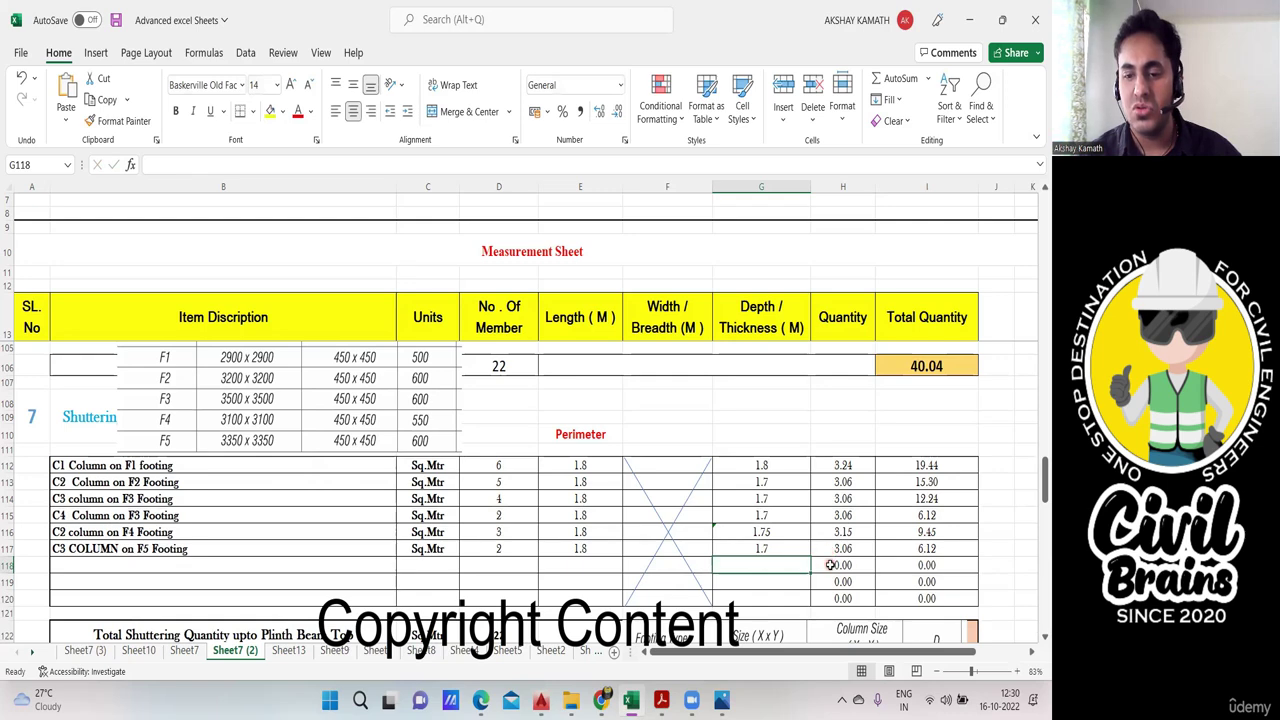
pyautogui.moveTo(830, 565); pyautogui.dragTo(948, 598)
pyautogui.press('Delete')
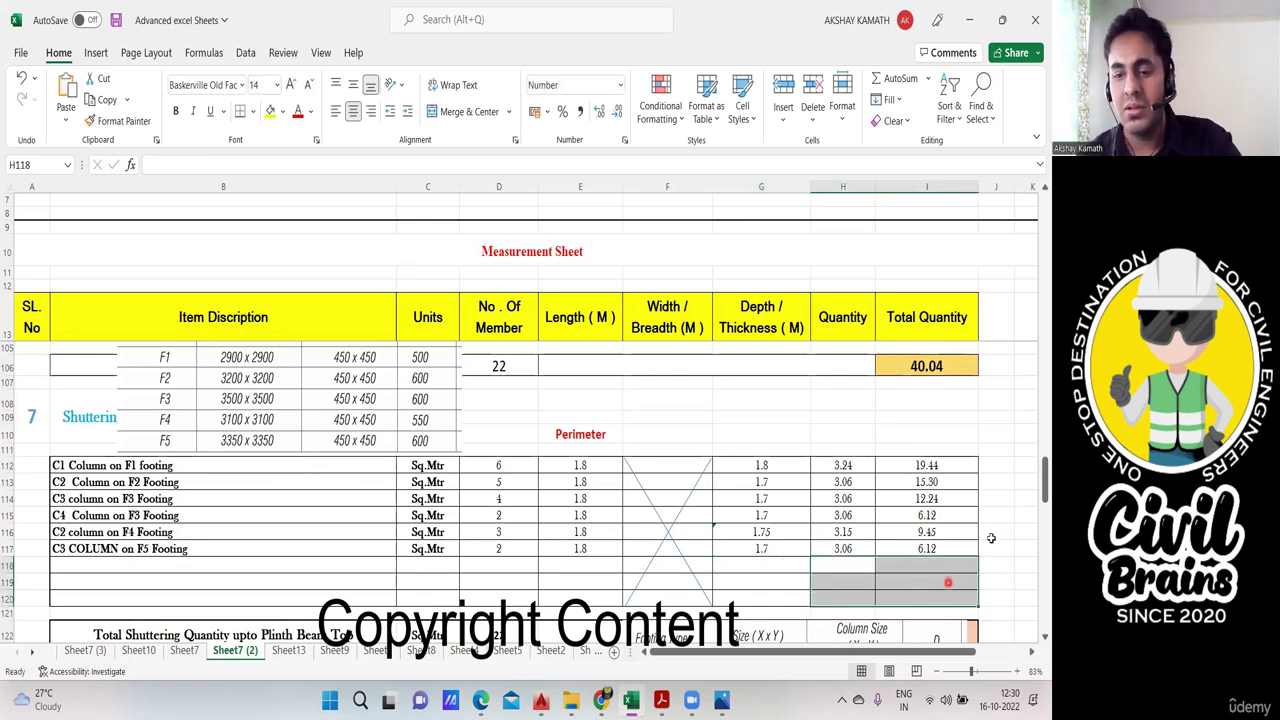
pyautogui.click(996, 498)
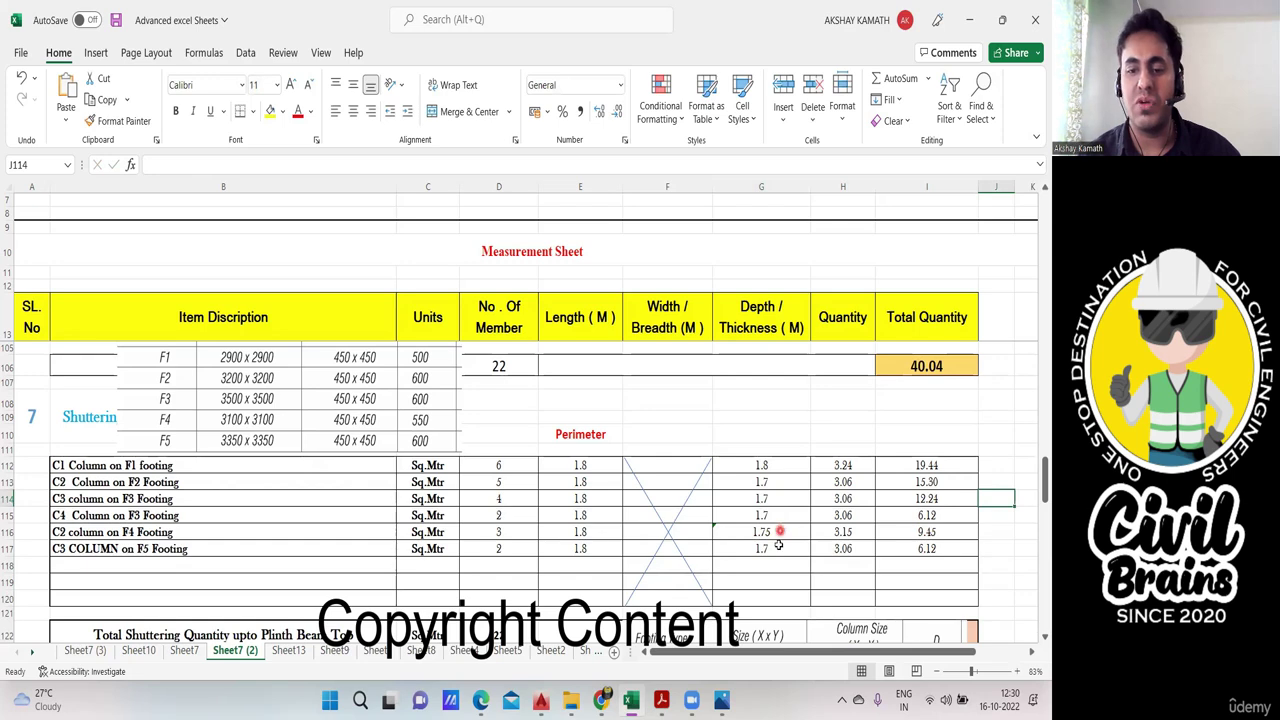
# Step: Switch to Assignment Project 01.pdf, examine the beam sizes on the Plinth Beam Layout Plan on page 10, and return to the Excel sheet
pyautogui.moveTo(661, 700)
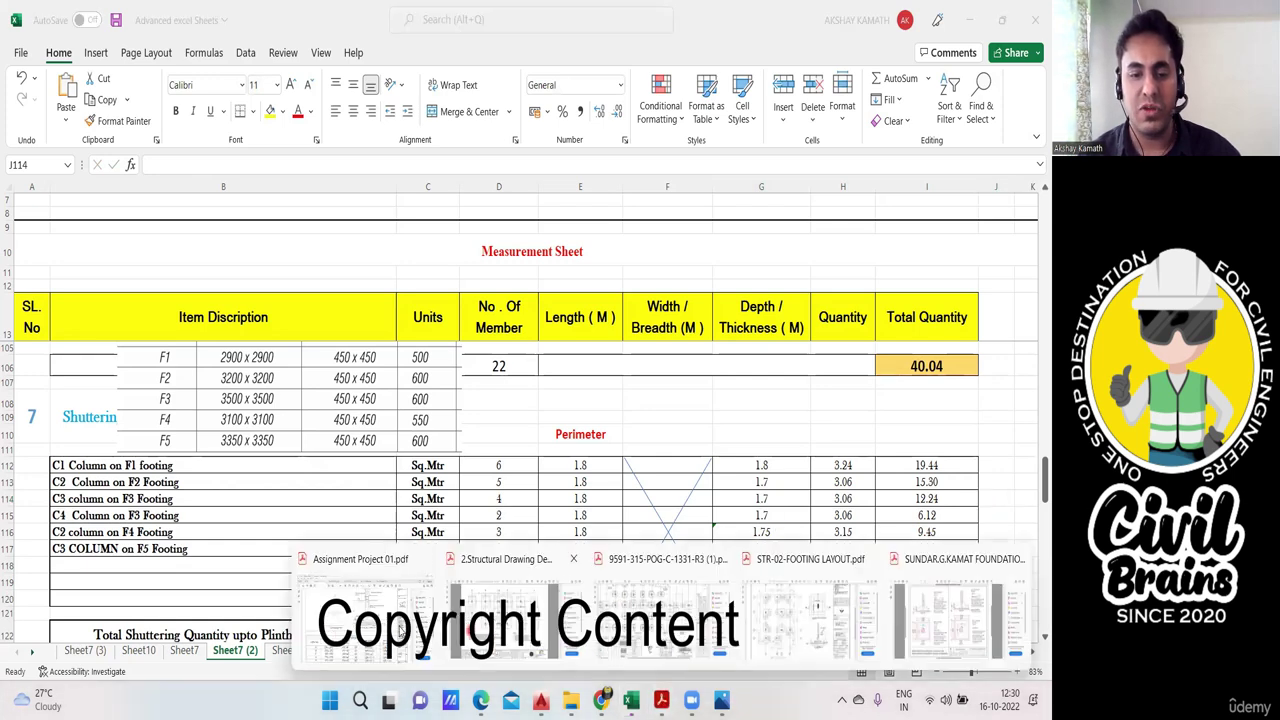
pyautogui.click(399, 620)
pyautogui.keyDown('ctrl'); pyautogui.scroll(-2, 606, 414); pyautogui.keyUp('ctrl')
pyautogui.scroll(-5, 599, 415)
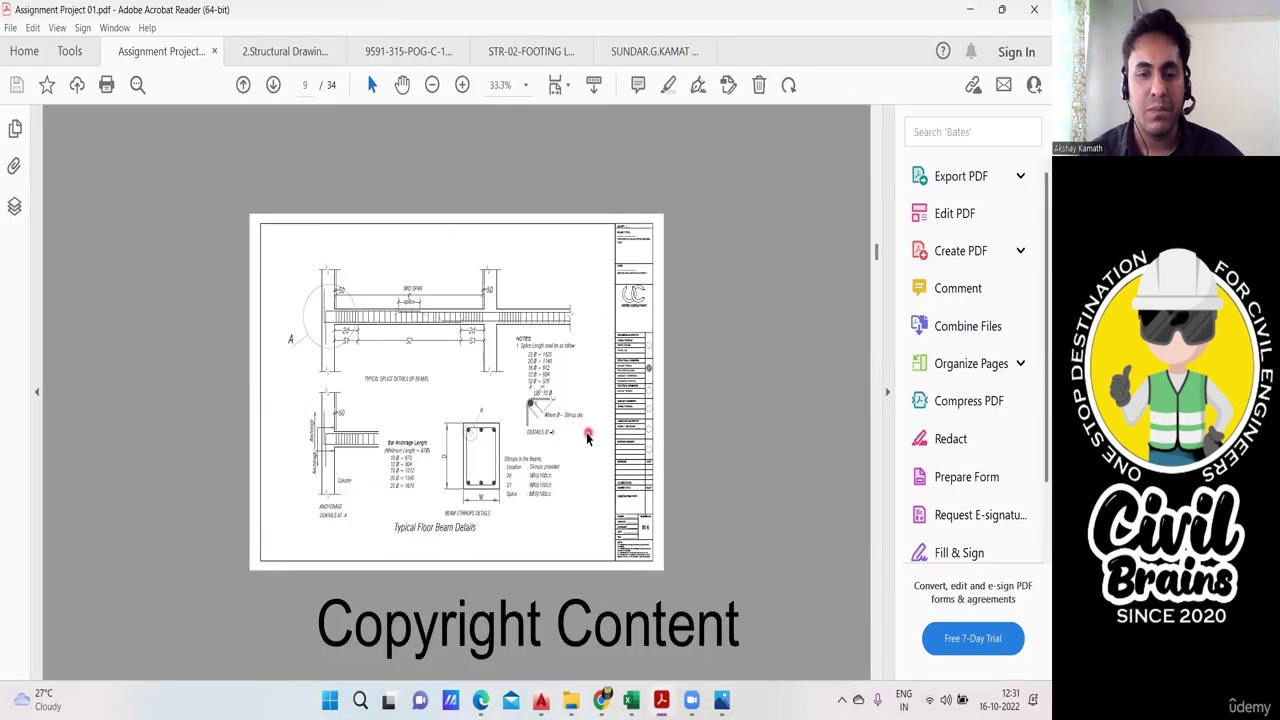
pyautogui.scroll(-3, 584, 444)
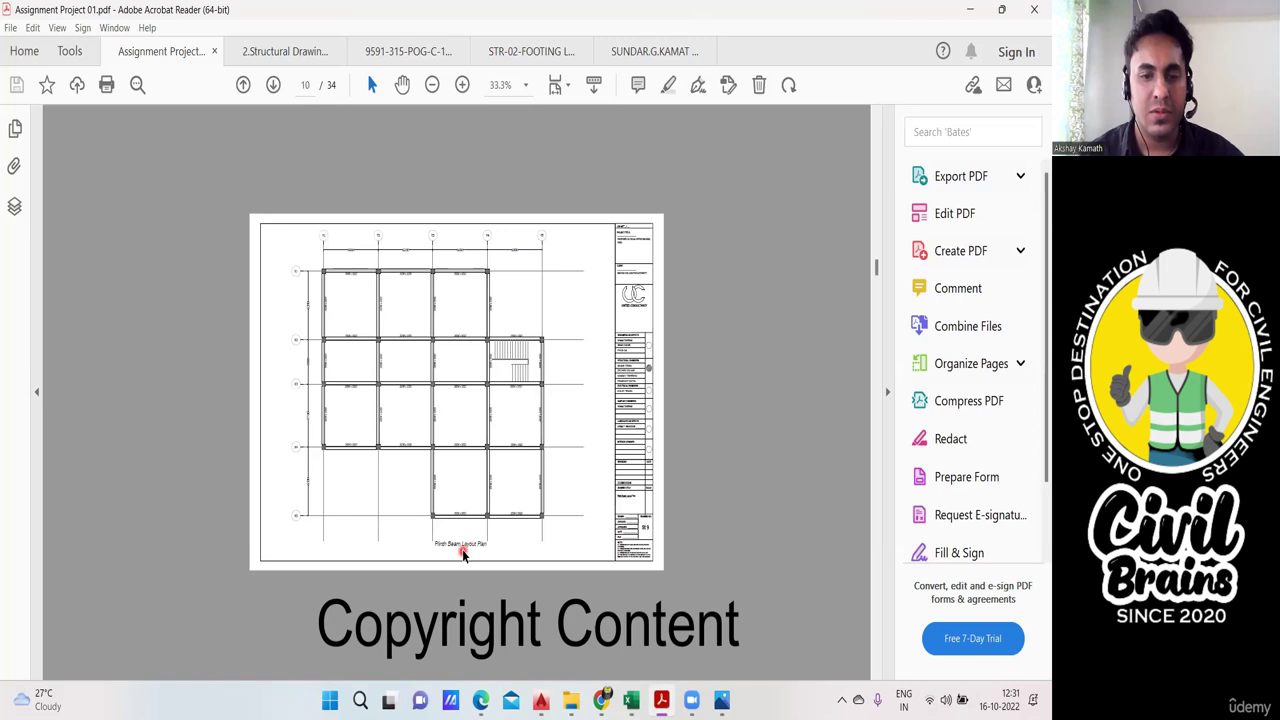
pyautogui.keyDown('ctrl'); pyautogui.scroll(4, 480, 457); pyautogui.keyUp('ctrl')
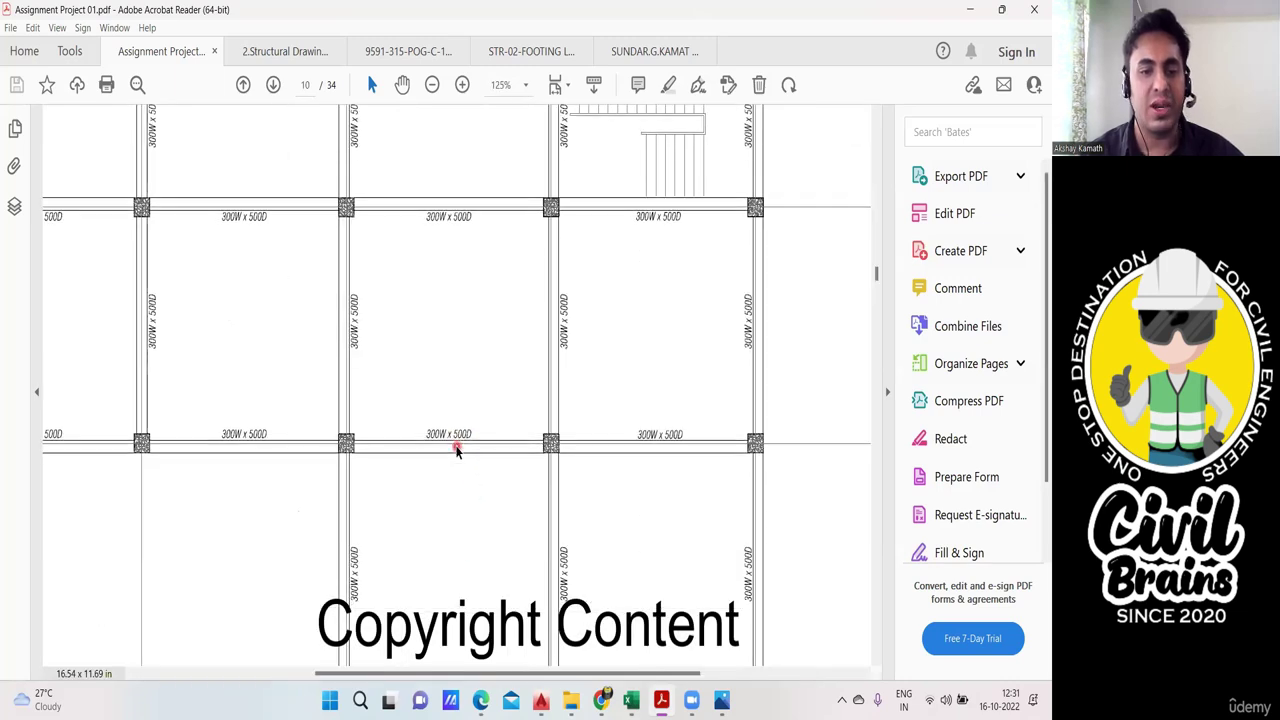
pyautogui.keyDown('ctrl'); pyautogui.scroll(-2, 457, 447); pyautogui.keyUp('ctrl')
pyautogui.moveTo(721, 703)
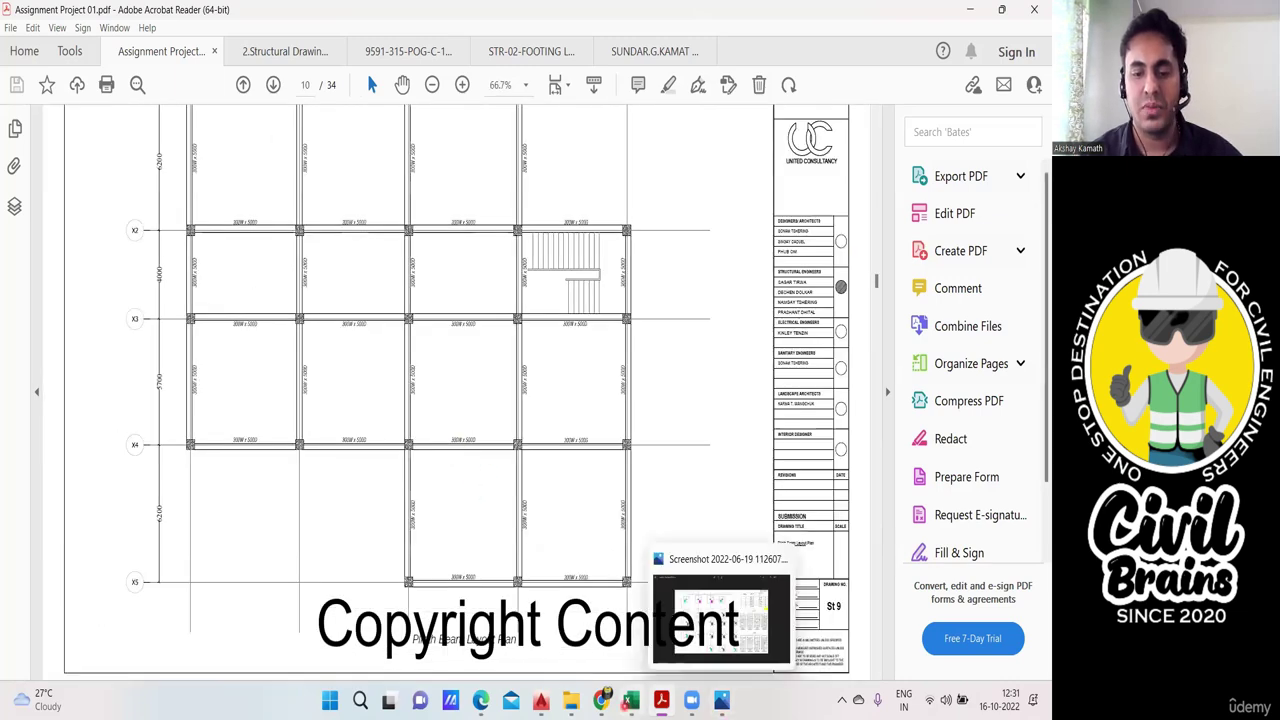
pyautogui.click(631, 700)
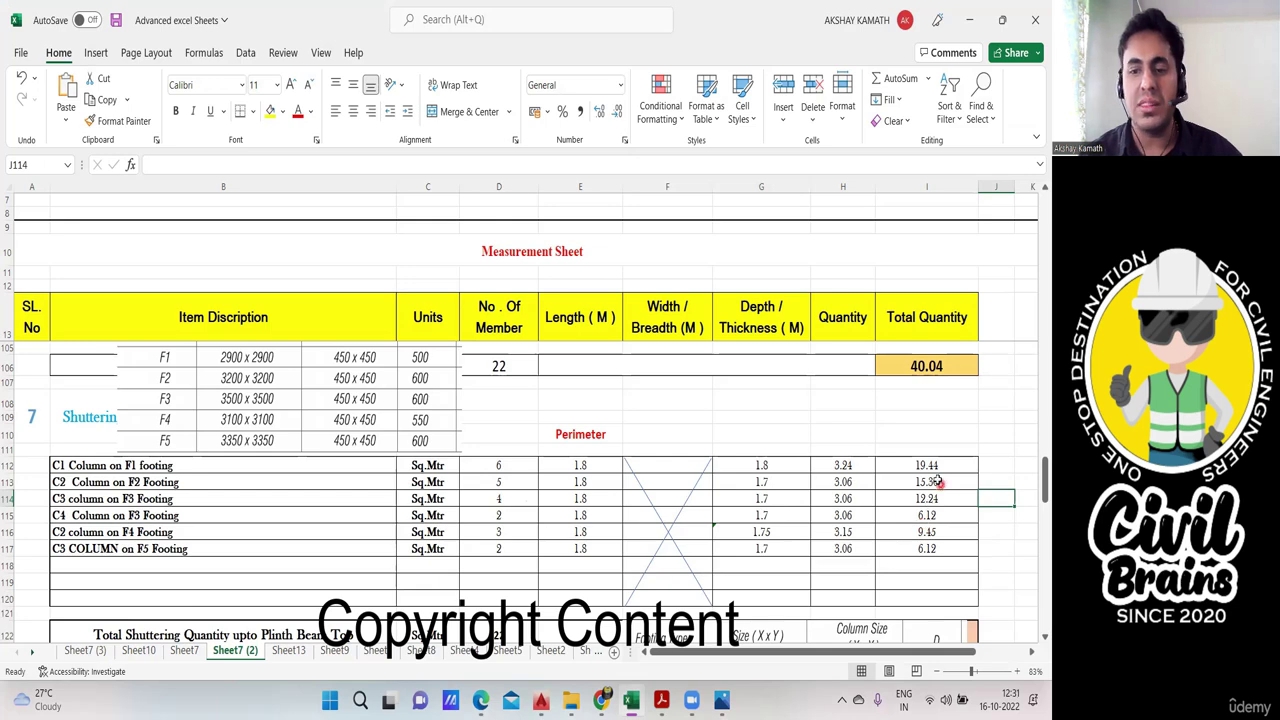
# Step: Delete the footing schedule picture covering the Total Shuttering Quantity upto Plinth Beam Top row
pyautogui.scroll(-3, 937, 482)
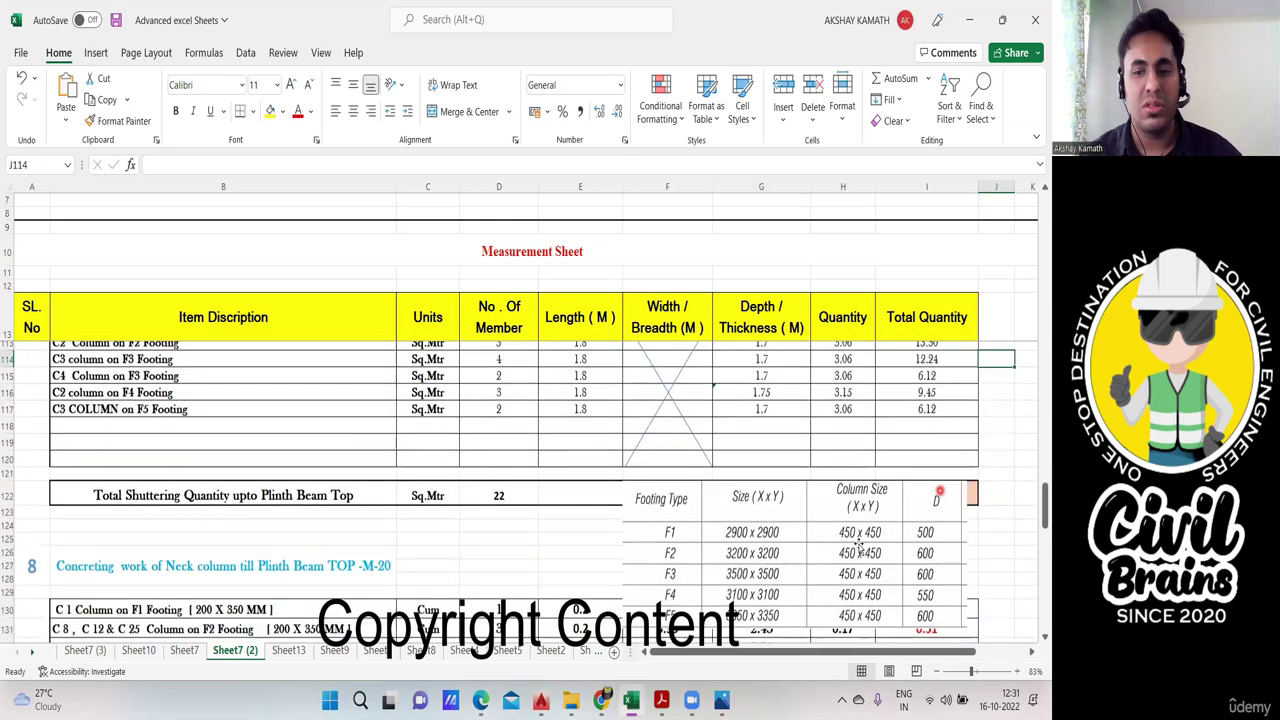
pyautogui.scroll(-1, 815, 518)
pyautogui.click(809, 511)
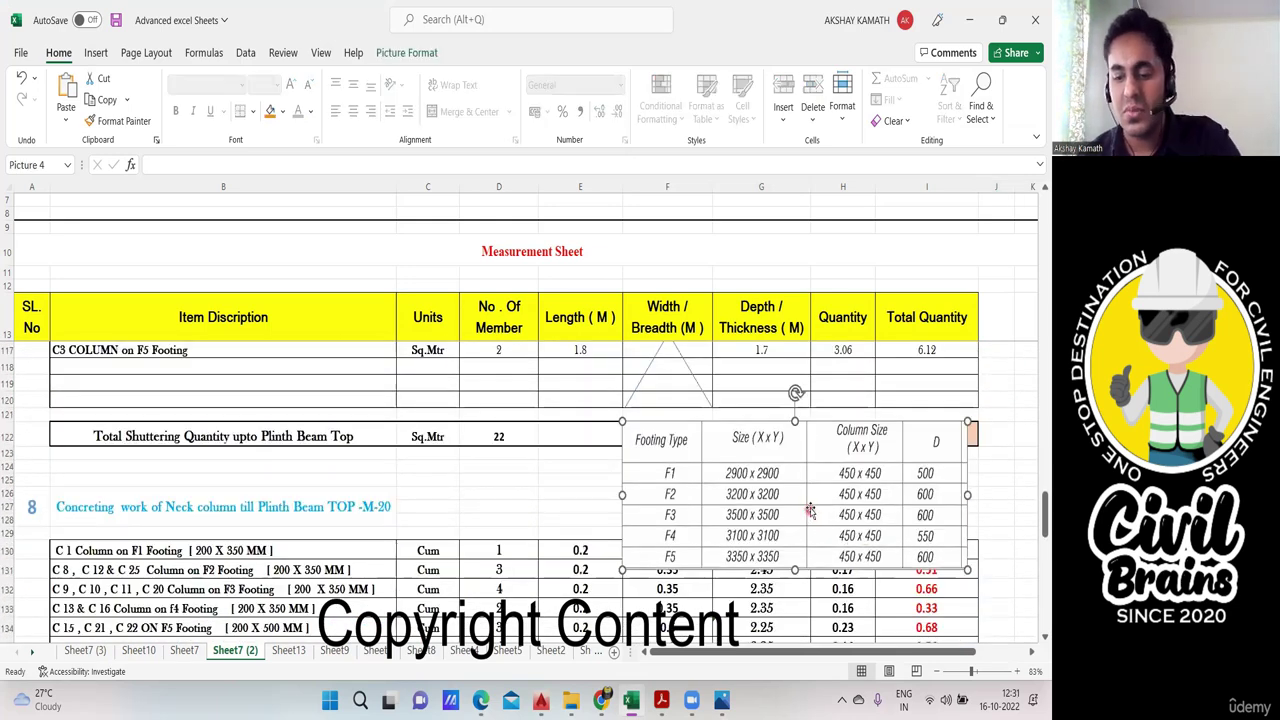
pyautogui.press('Delete')
pyautogui.scroll(2, 873, 507)
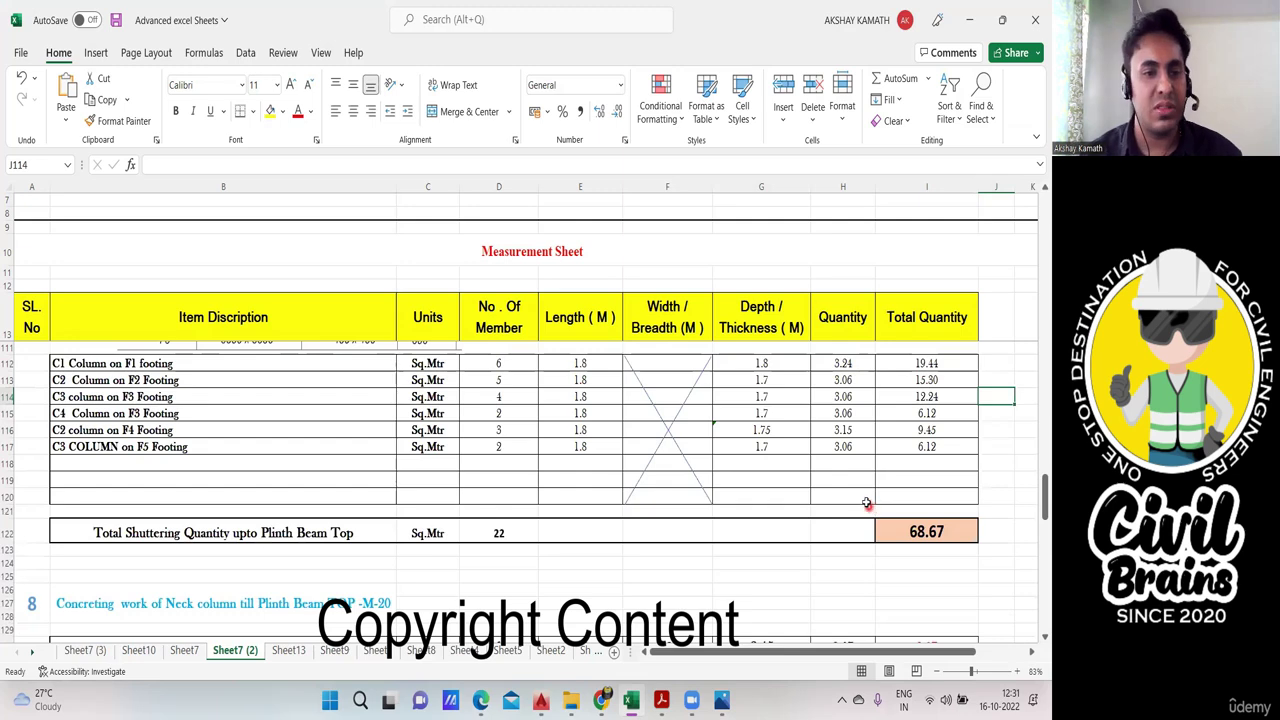
pyautogui.scroll(-5, 866, 503)
pyautogui.scroll(6, 866, 503)
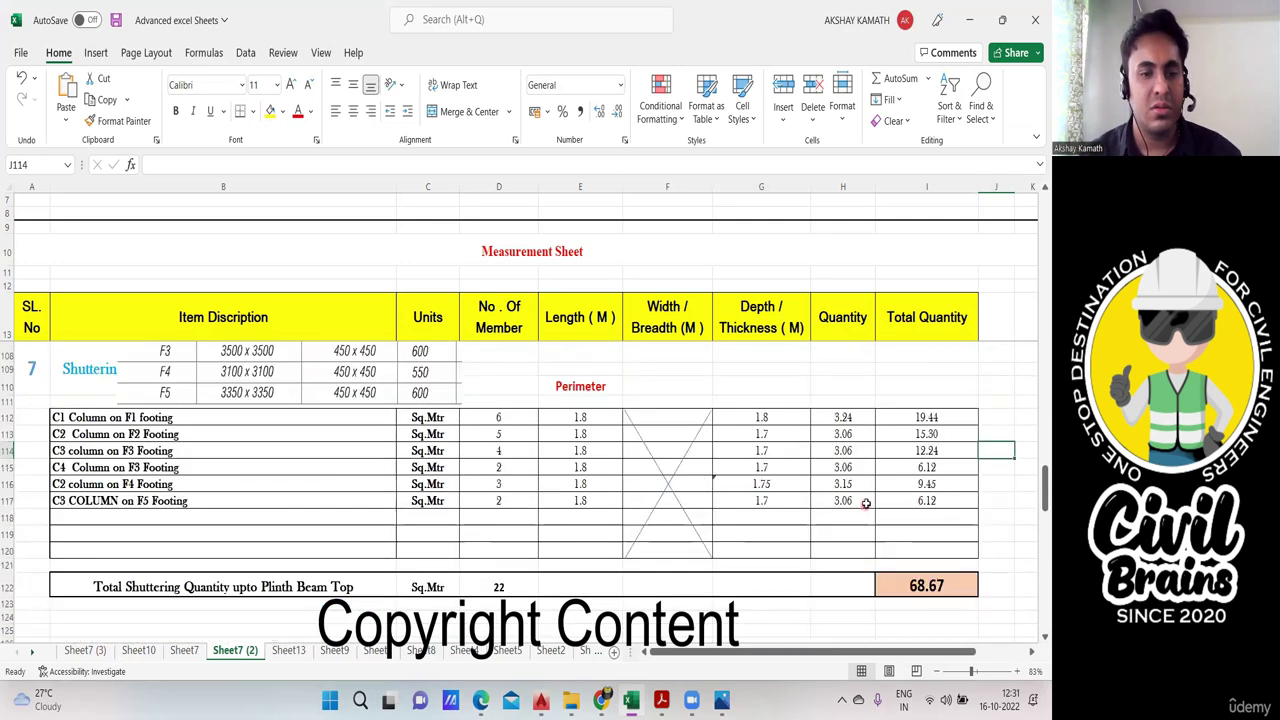
pyautogui.scroll(3, 866, 503)
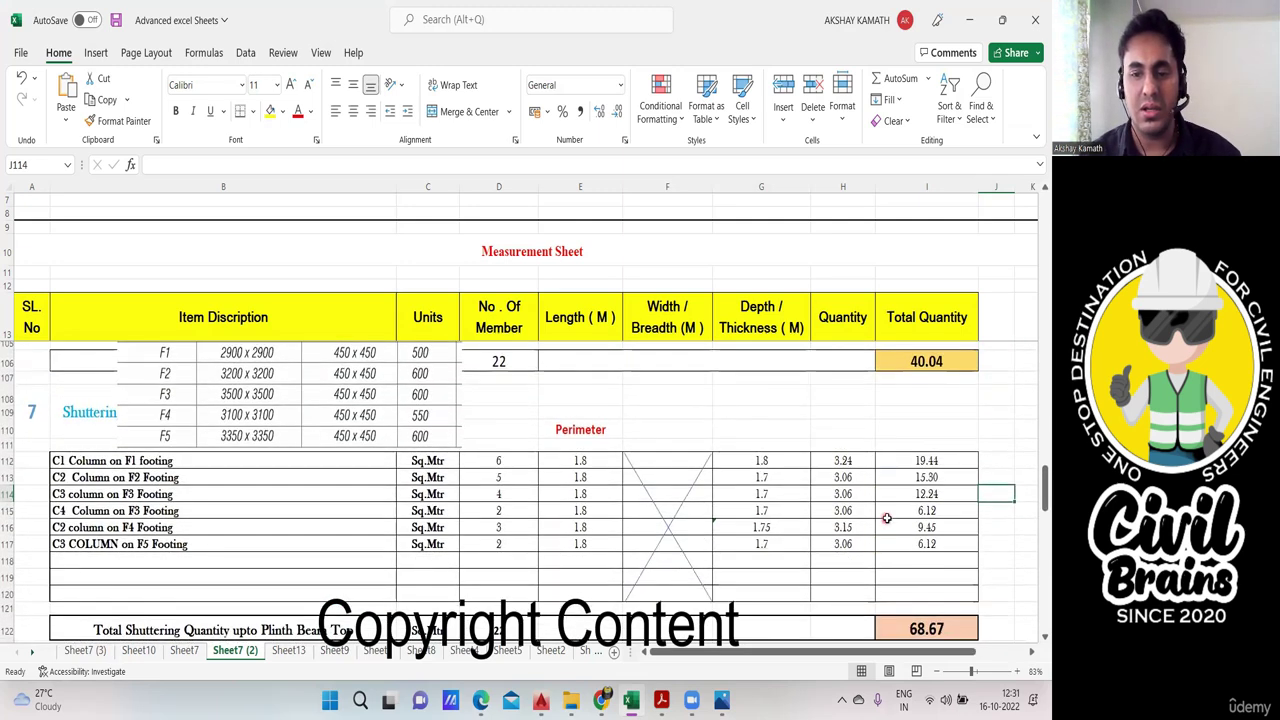
pyautogui.scroll(-3, 886, 517)
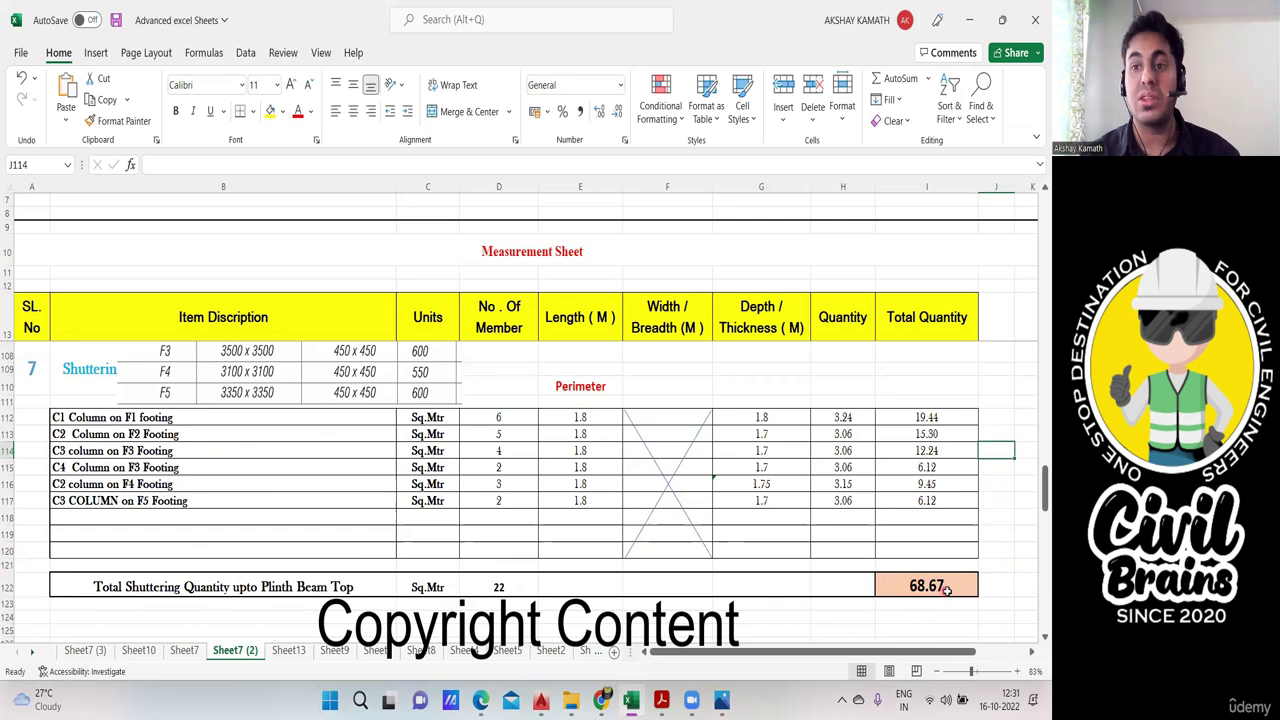
pyautogui.scroll(-3, 914, 517)
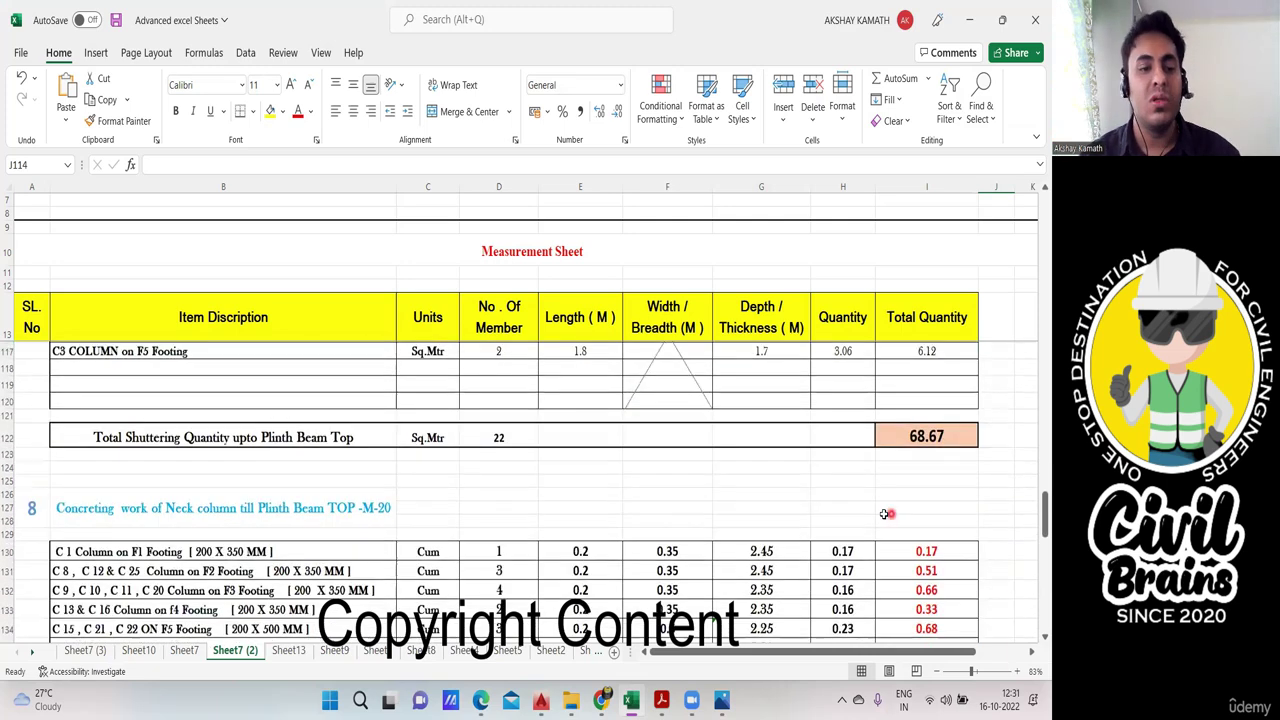
# Step: Copy the shuttering rows and total, B112:I122, and paste them over the old neck column concreting rows of item 8, starting at B130
pyautogui.scroll(4, 268, 540)
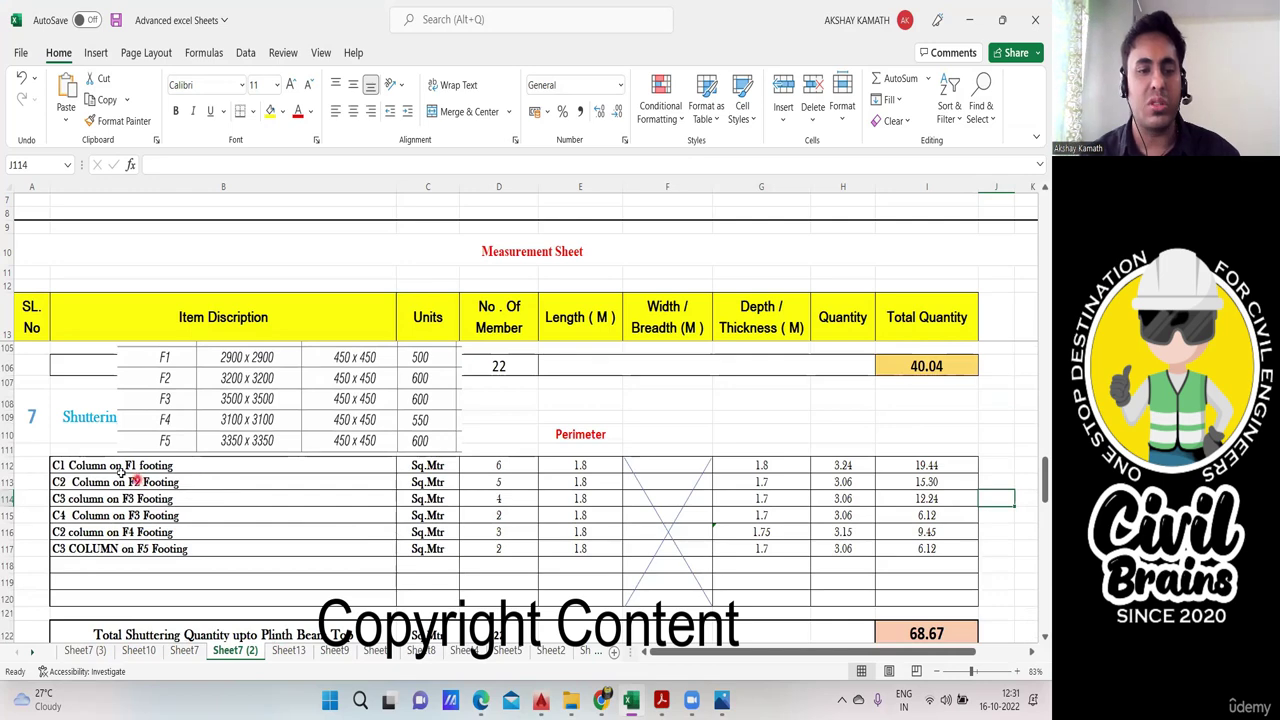
pyautogui.moveTo(93, 467); pyautogui.dragTo(932, 634)
pyautogui.hotkey('ctrl', 'c')
pyautogui.scroll(-5, 640, 480)
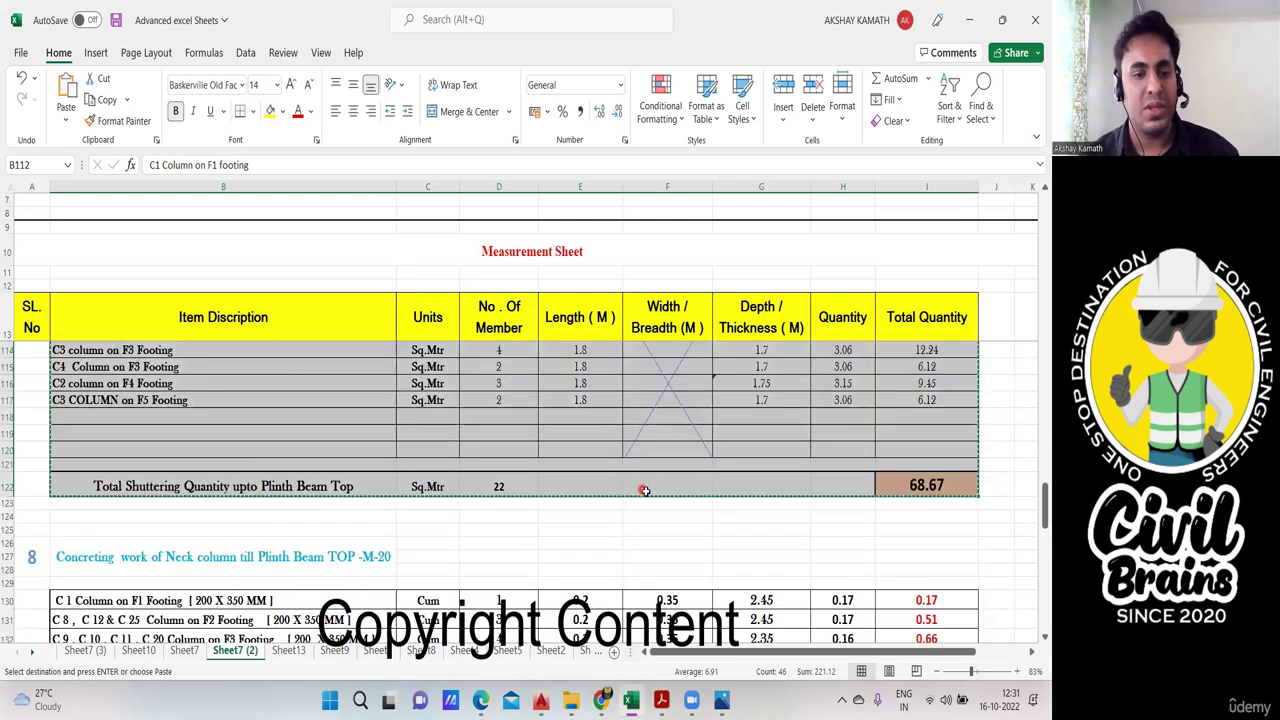
pyautogui.click(123, 500)
pyautogui.hotkey('ctrl', 'v')
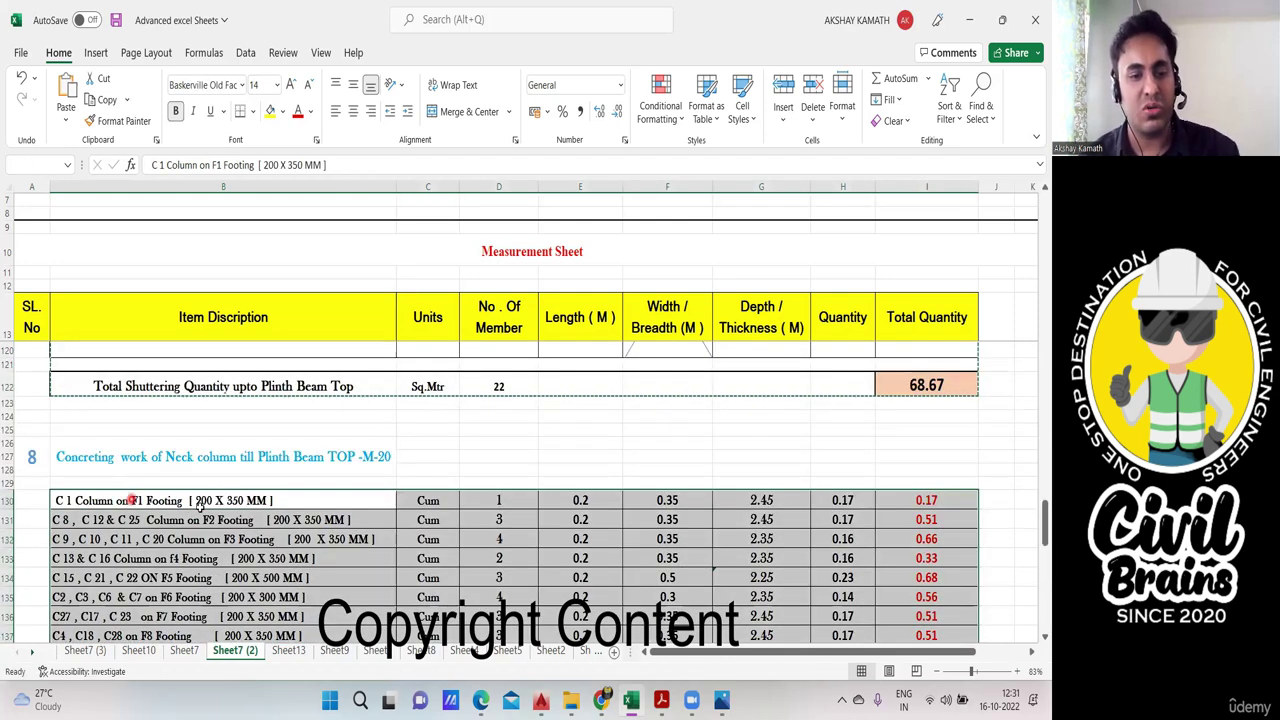
pyautogui.scroll(-3, 287, 523)
pyautogui.click(293, 508)
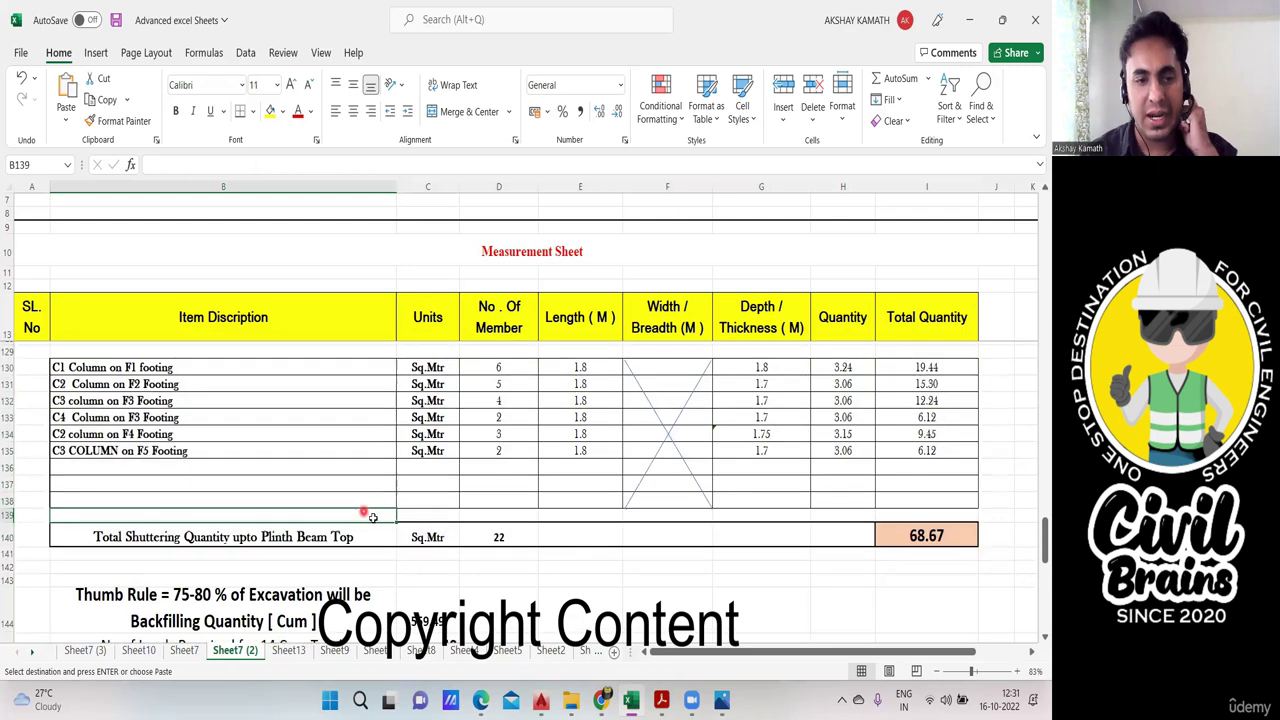
# Step: Delete the crossed lines over the Width/Breadth cells of the item 8 concreting rows and clear the lengths in E130:E135
pyautogui.scroll(3, 550, 538)
pyautogui.moveTo(661, 501); pyautogui.dragTo(677, 604)
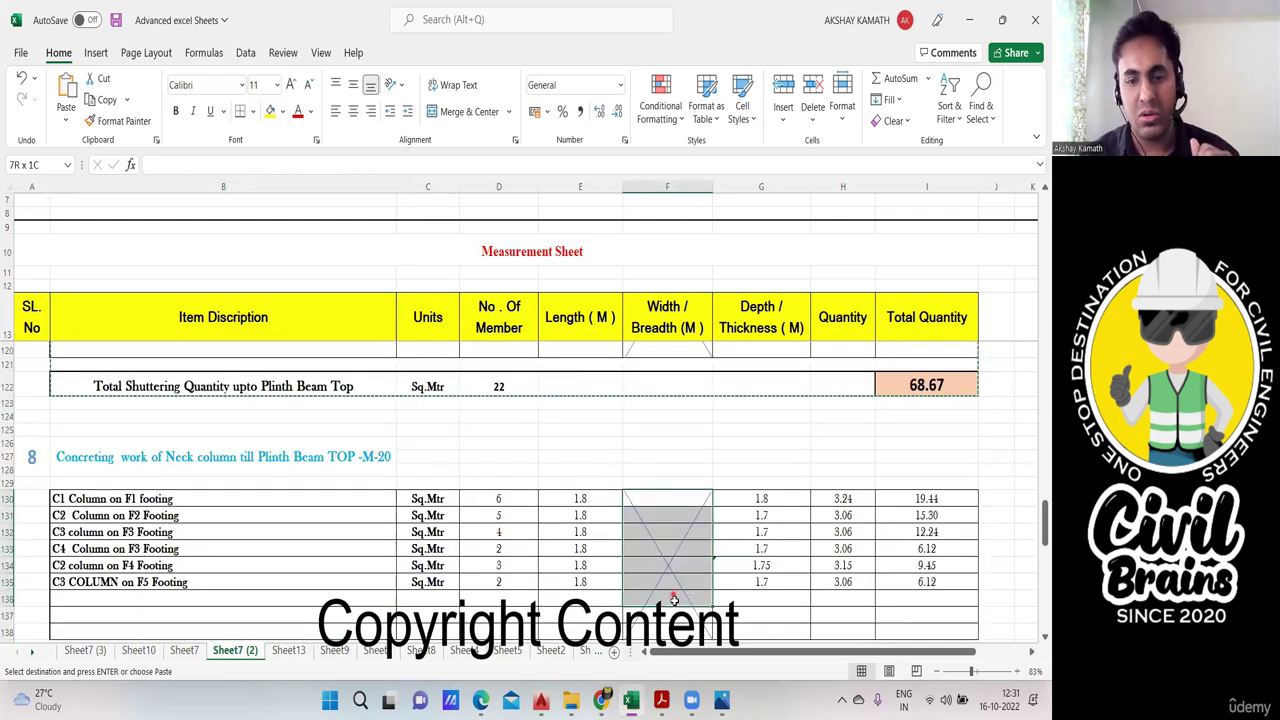
pyautogui.click(677, 594)
pyautogui.click(666, 560)
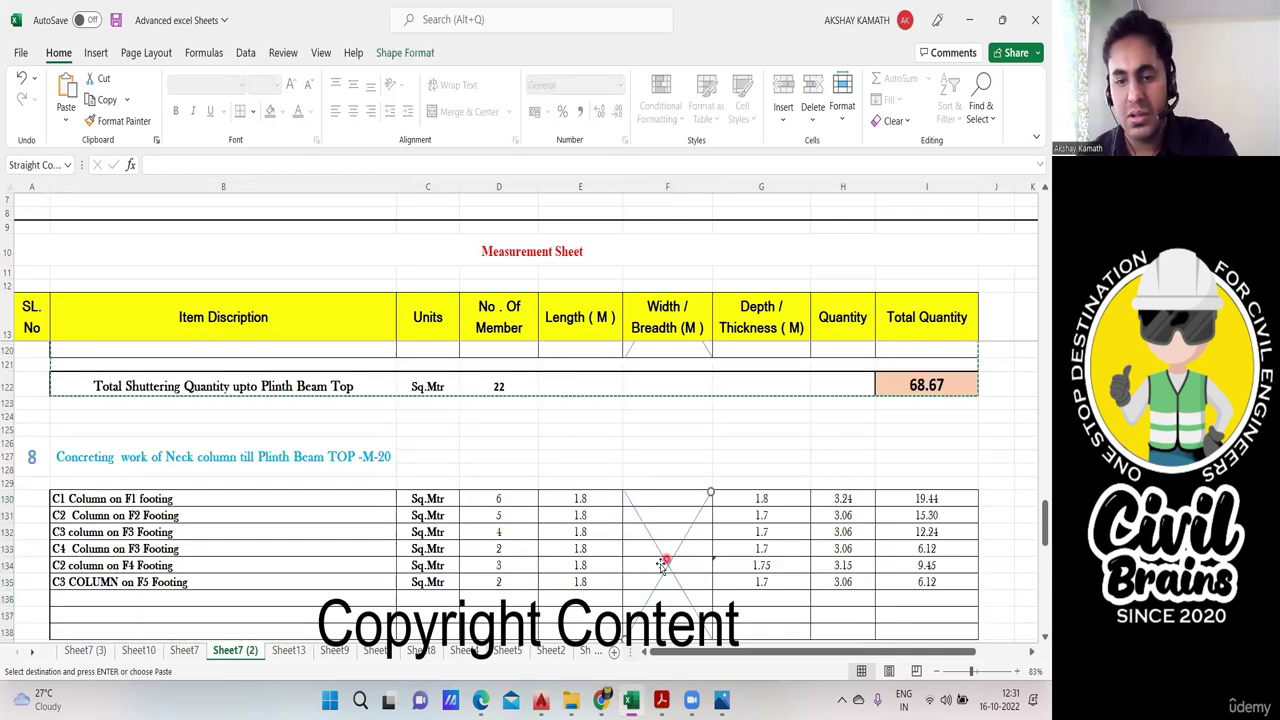
pyautogui.press('Delete')
pyautogui.click(656, 548)
pyautogui.press('Delete')
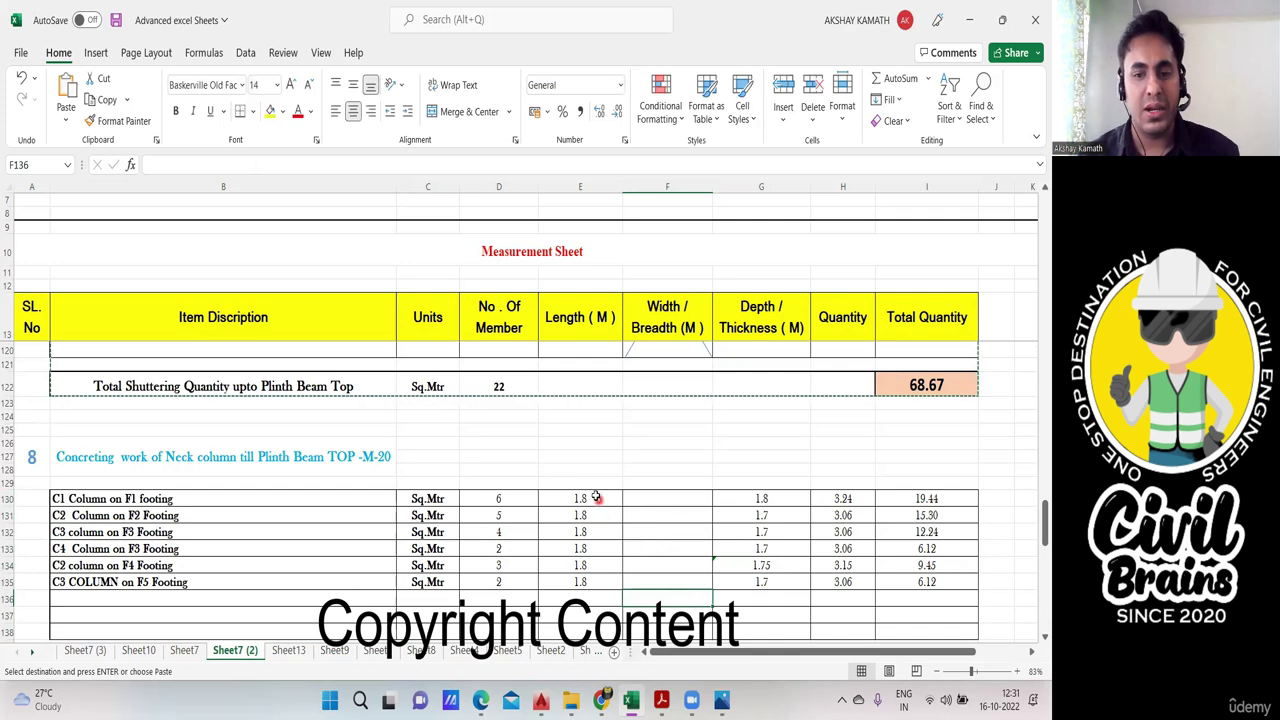
pyautogui.moveTo(586, 500); pyautogui.dragTo(600, 578)
pyautogui.press('Delete')
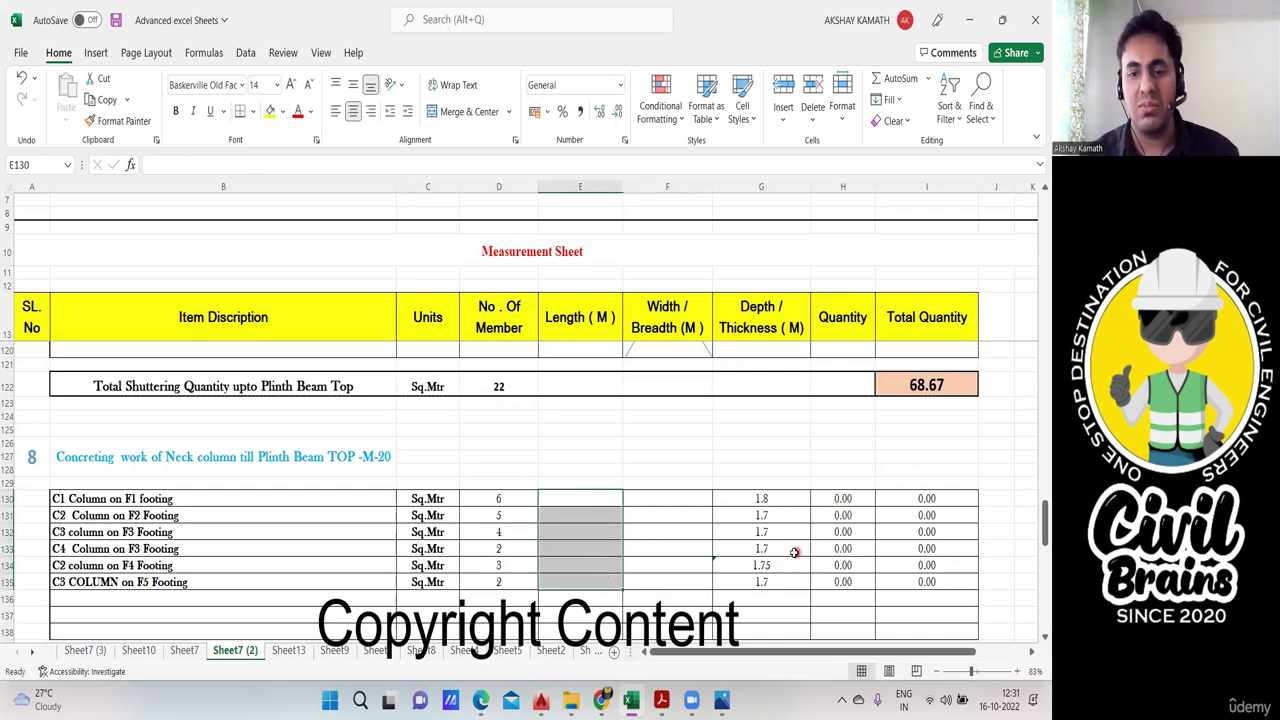
# Step: Switch to Assignment Project 01.pdf, look up the column sizes in the Footing Schedule on page 5, and return to the Excel sheet
pyautogui.scroll(3, 794, 552)
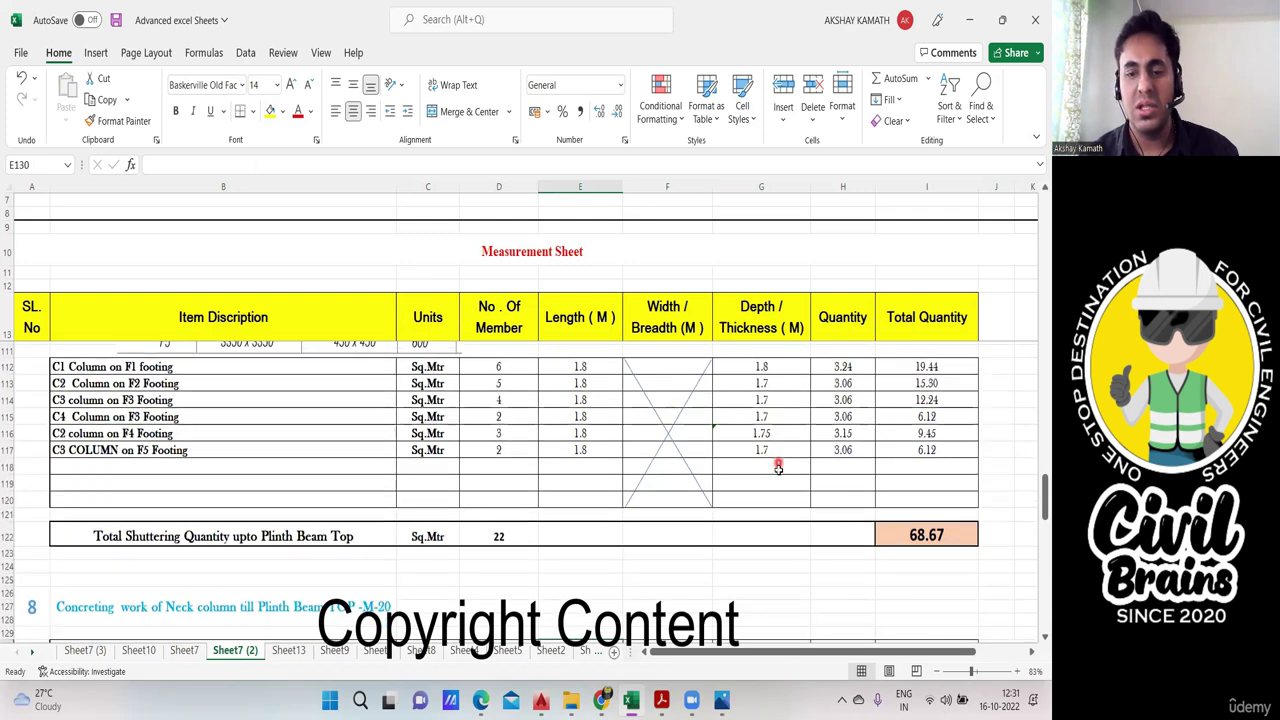
pyautogui.scroll(-3, 778, 468)
pyautogui.click(561, 498)
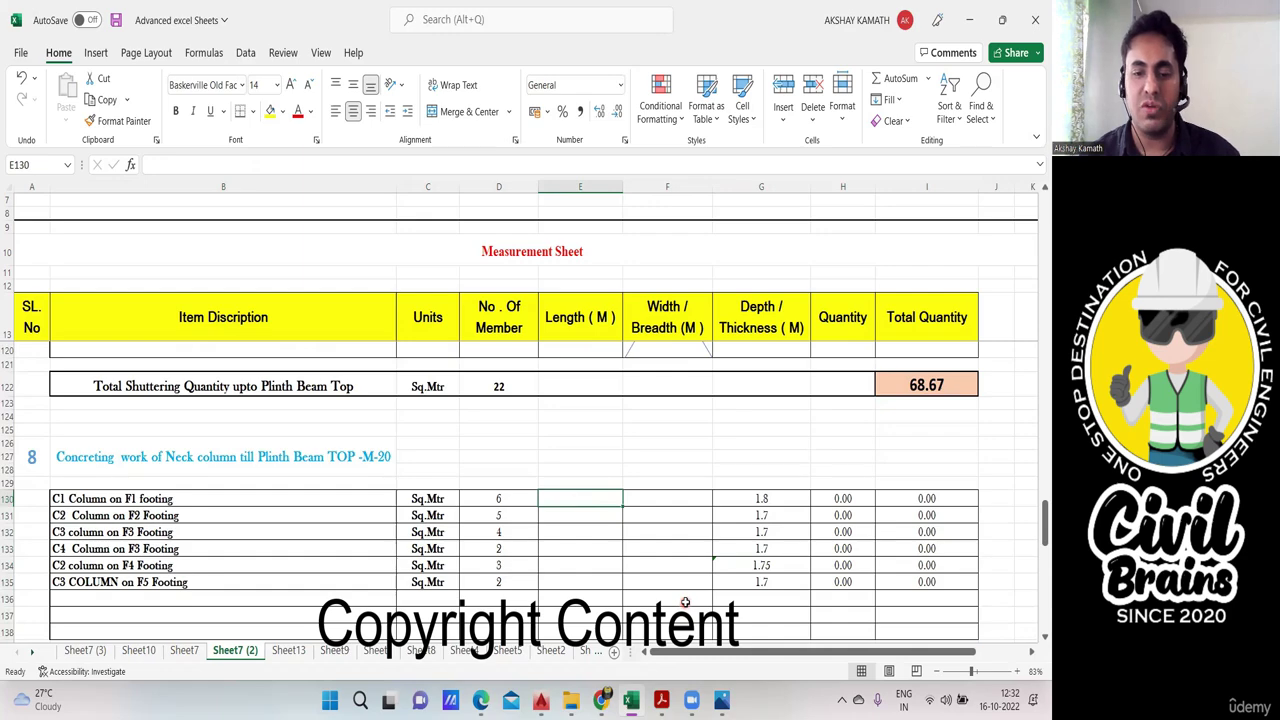
pyautogui.moveTo(661, 700)
pyautogui.click(397, 643)
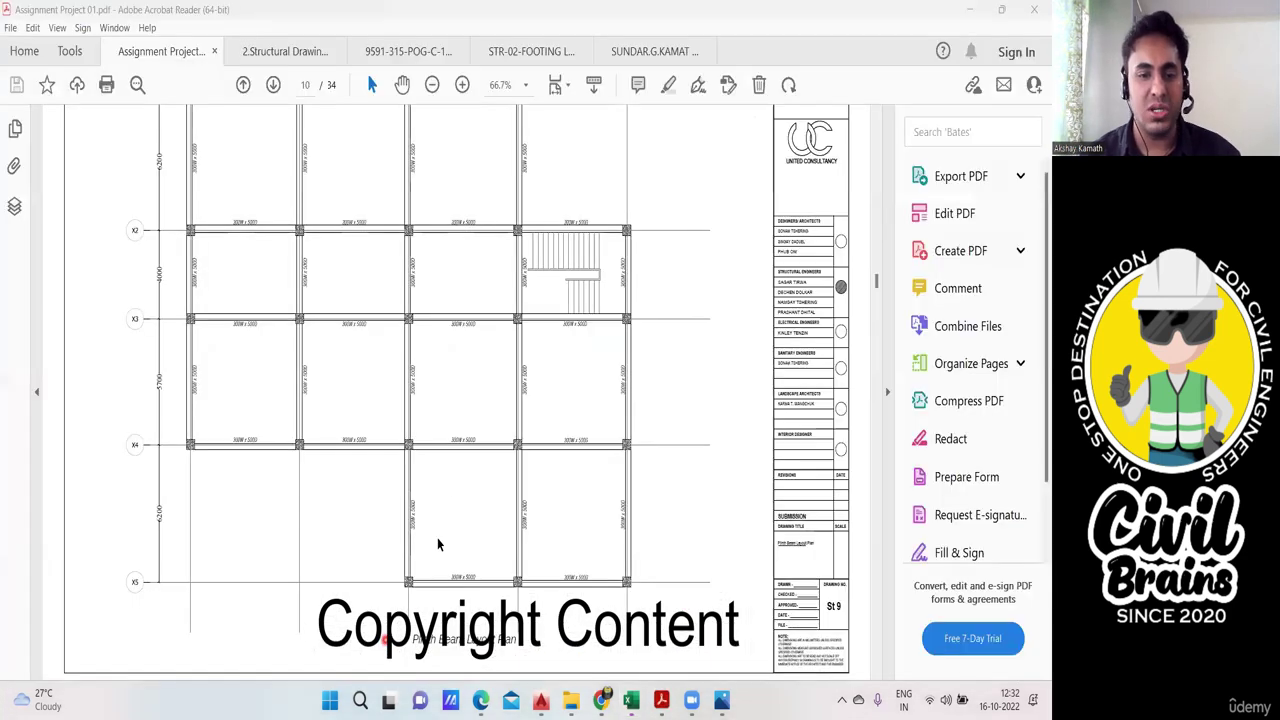
pyautogui.scroll(5, 443, 486)
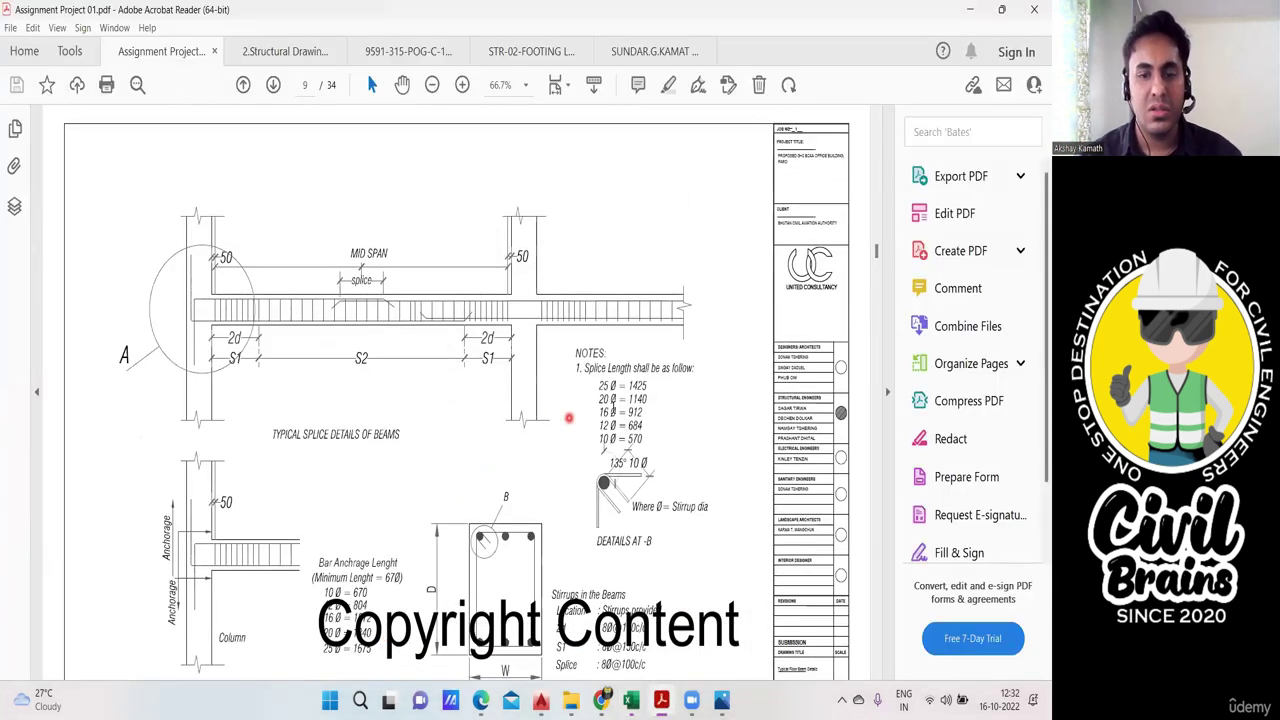
pyautogui.scroll(3, 643, 400)
pyautogui.keyDown('ctrl'); pyautogui.scroll(2, 643, 400); pyautogui.keyUp('ctrl')
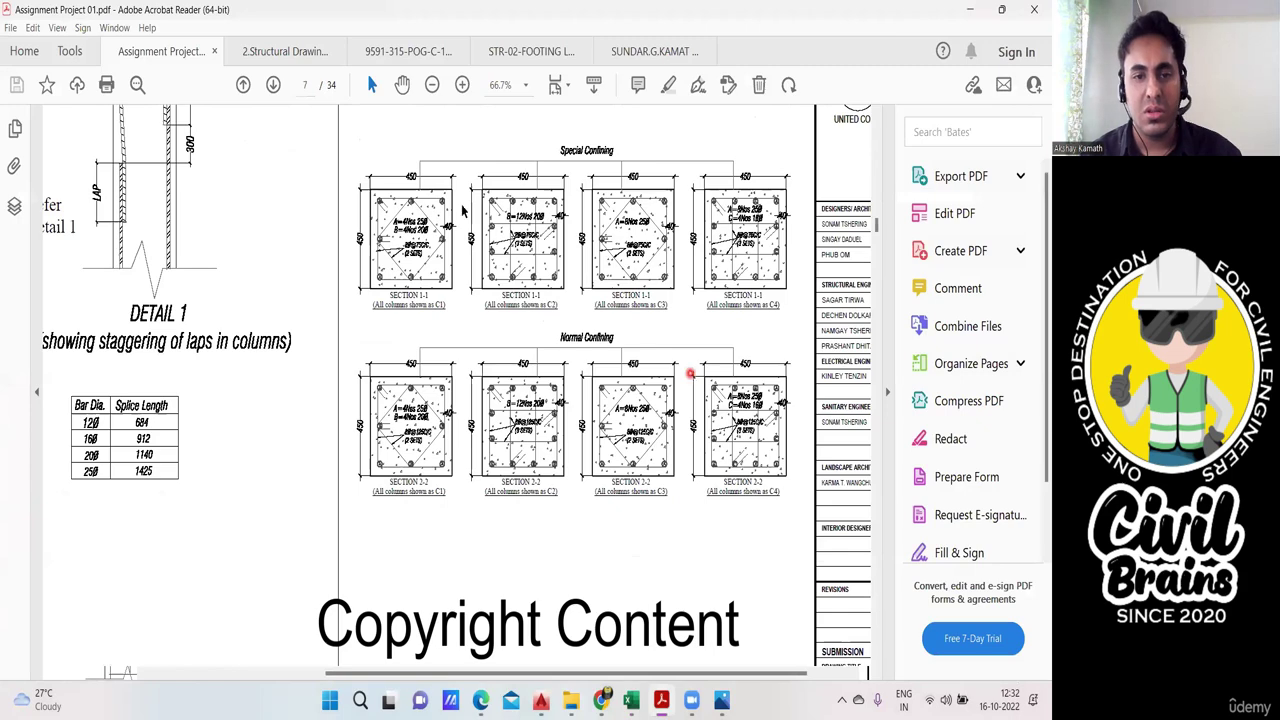
pyautogui.keyDown('ctrl'); pyautogui.scroll(-1, 400, 366); pyautogui.keyUp('ctrl')
pyautogui.scroll(5, 408, 349)
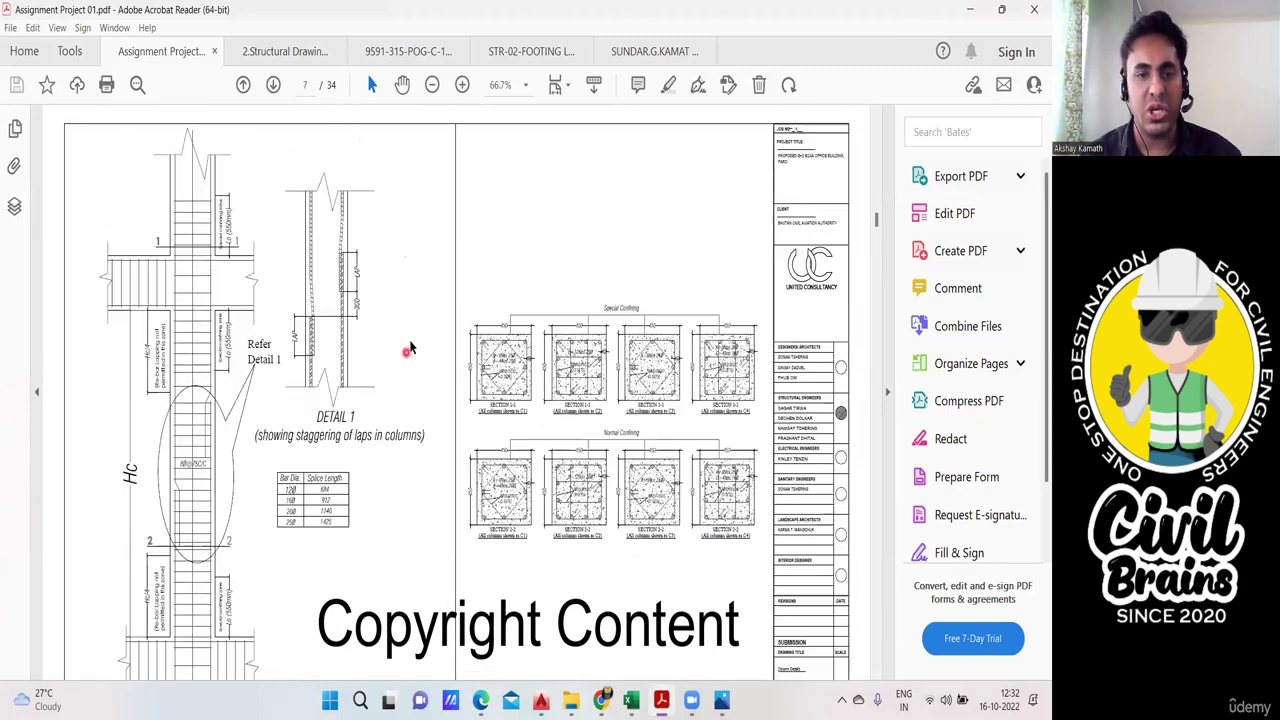
pyautogui.scroll(5, 416, 343)
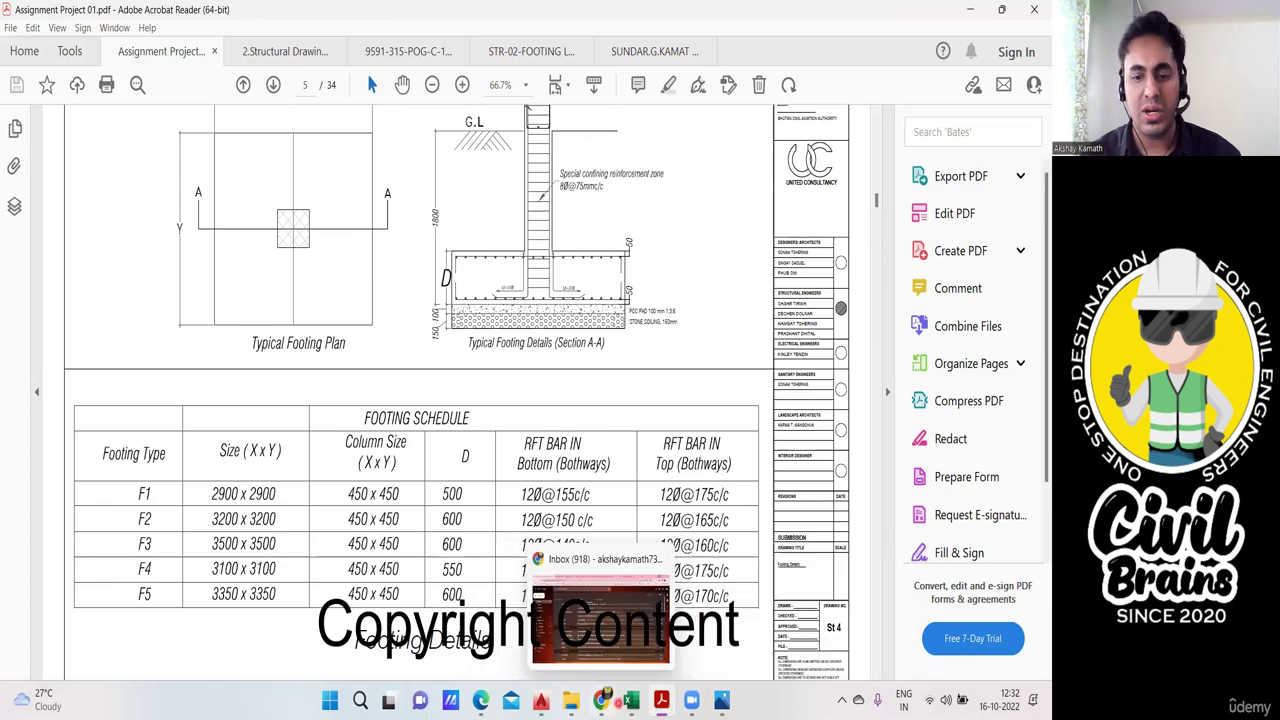
pyautogui.click(631, 700)
# Step: Enter a length of 0.45 and a width of 0.45 for C1 Column on F1 footing in row 130
pyautogui.write('0.')
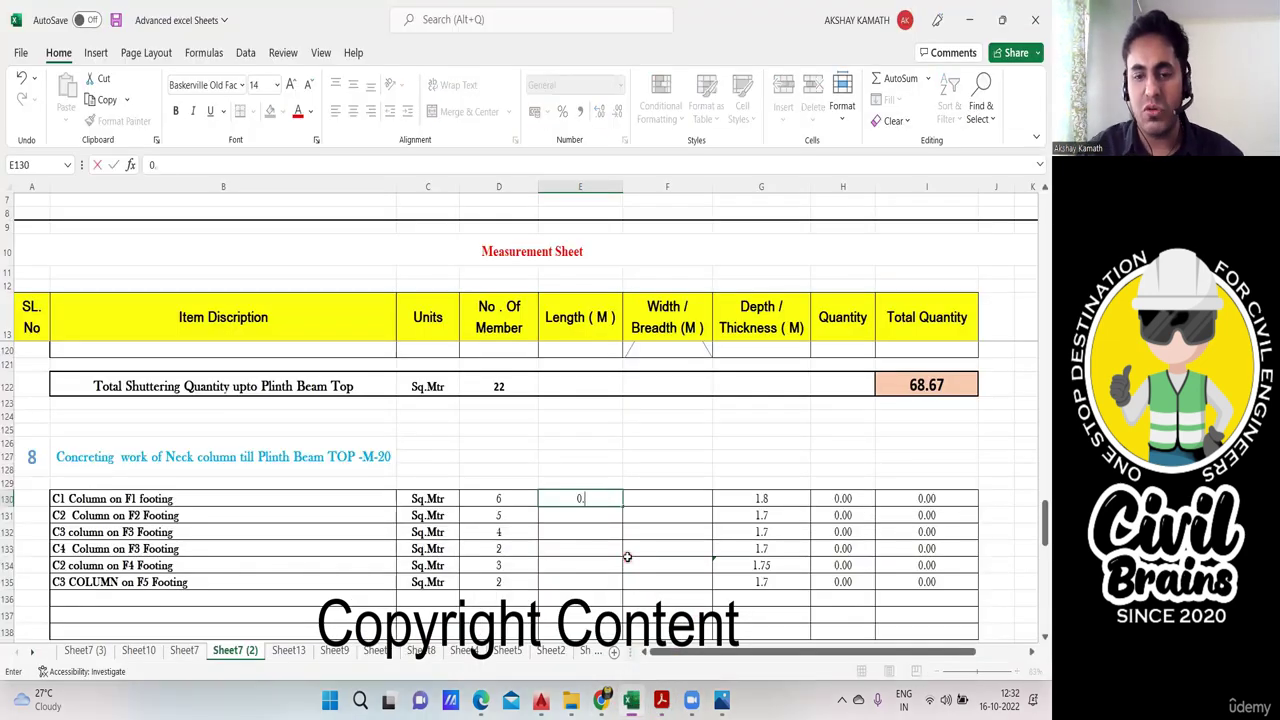
pyautogui.write('45')
pyautogui.press('Tab')
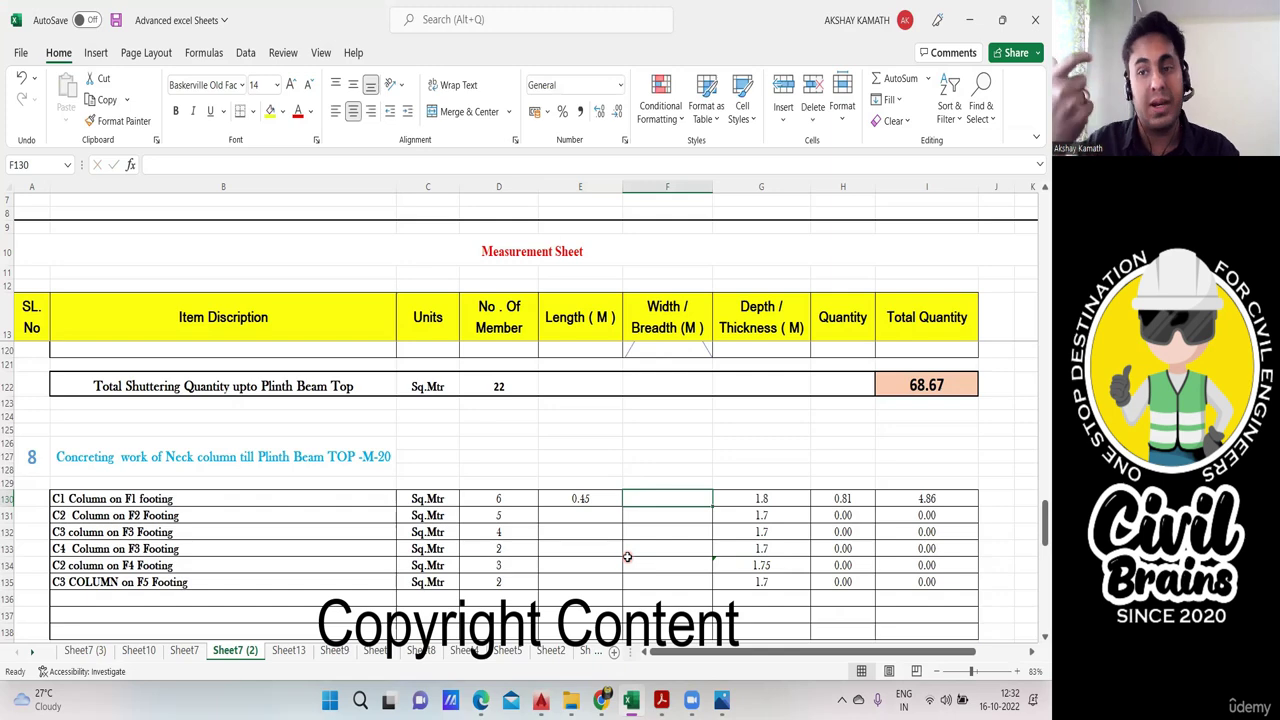
pyautogui.write('0.')
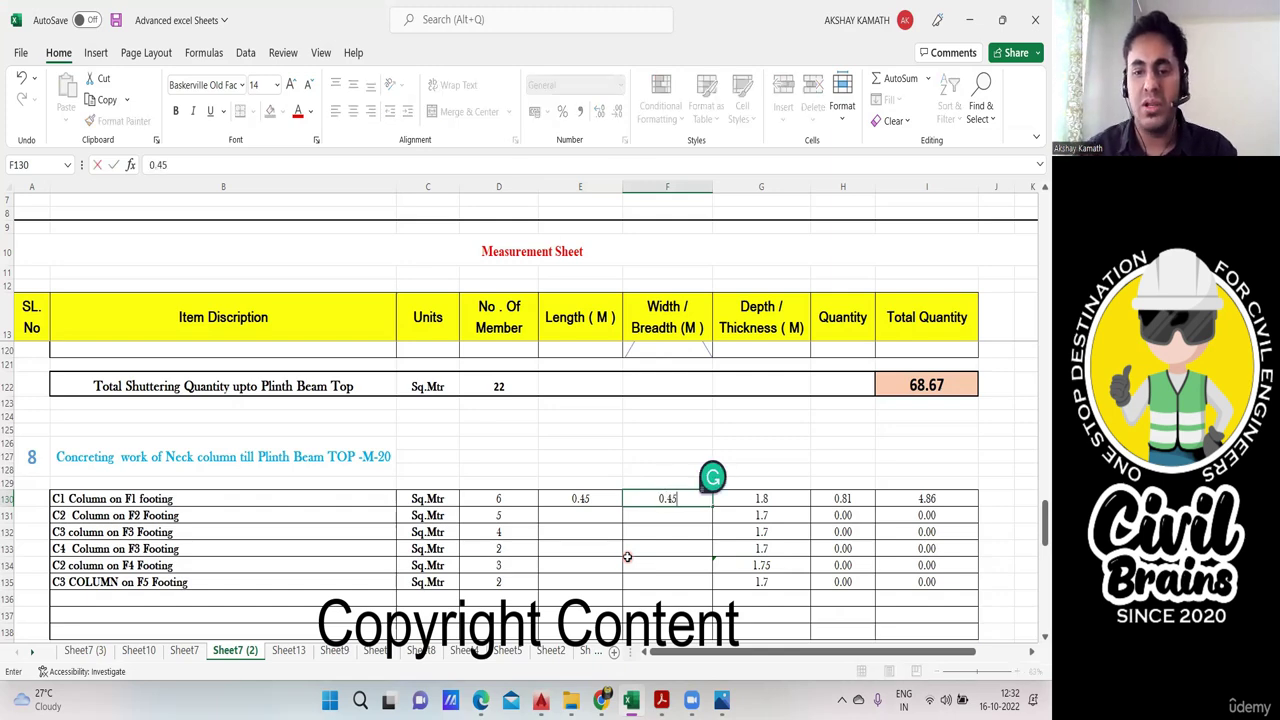
pyautogui.write('45')
pyautogui.press('Return')
# Step: Fill the length in E130 and the width in F130 down to row 135 for the remaining neck columns
pyautogui.click(594, 497)
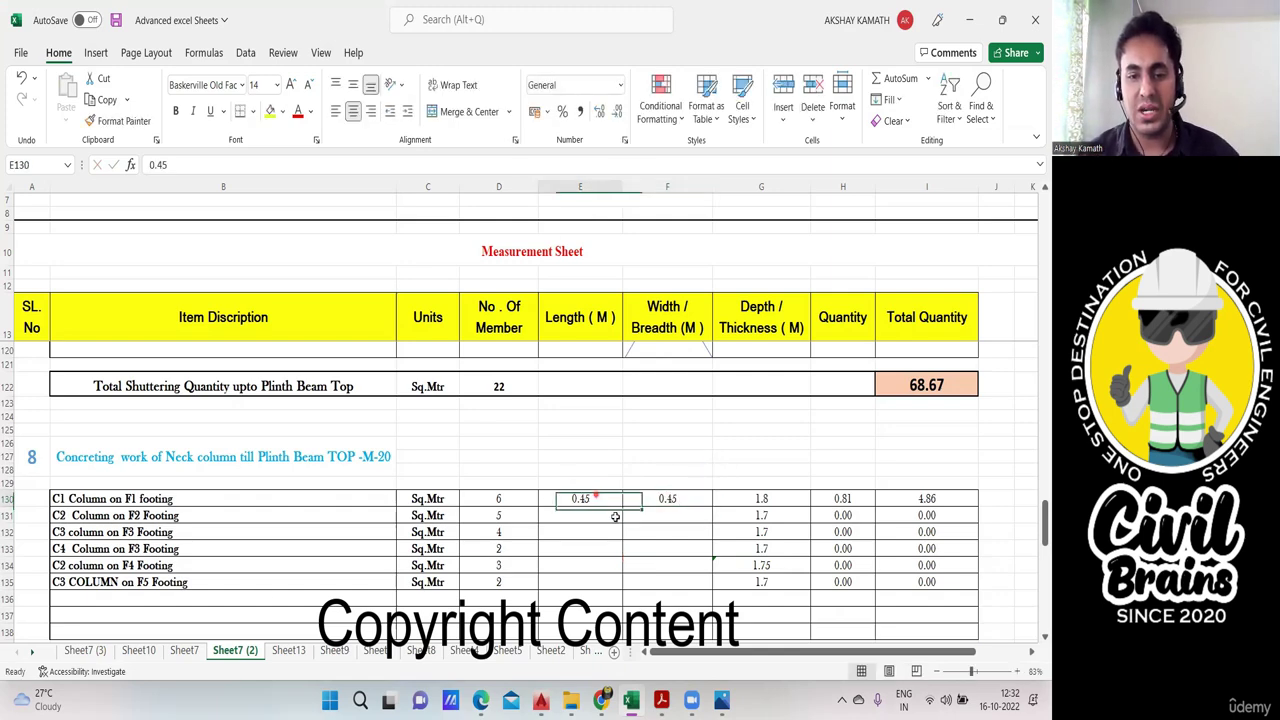
pyautogui.moveTo(620, 508); pyautogui.dragTo(618, 585)
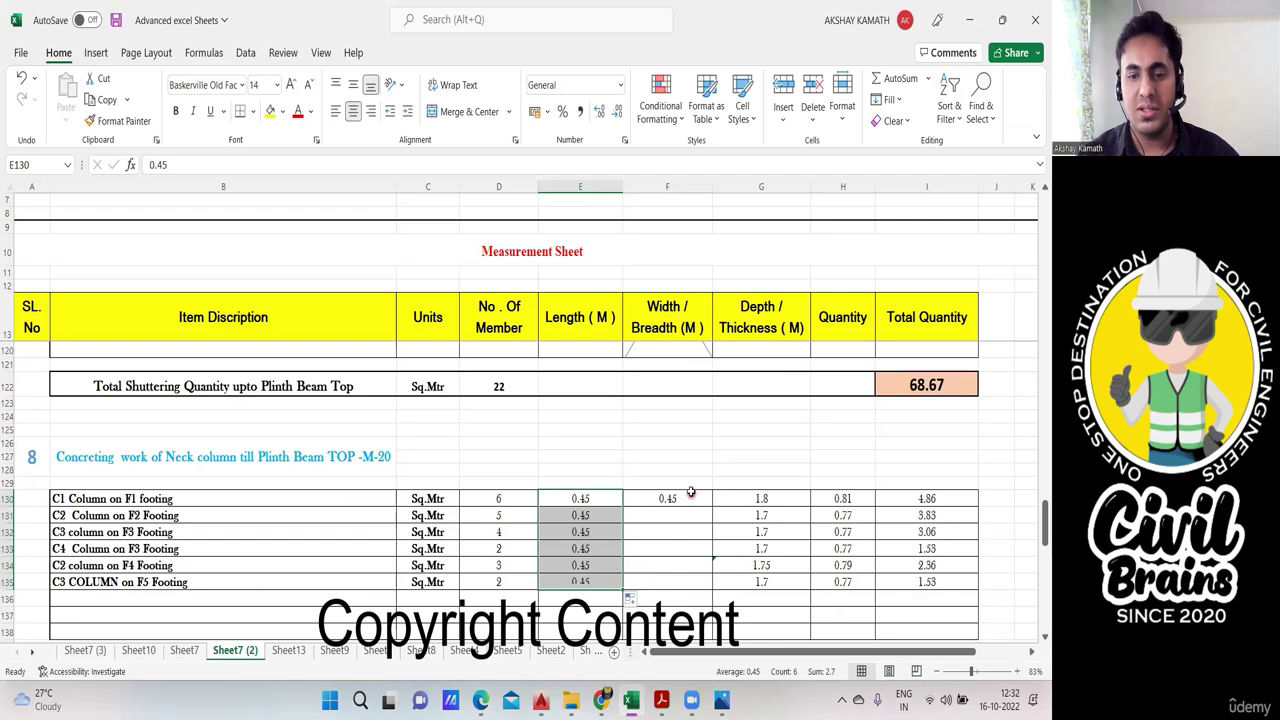
pyautogui.click(690, 497)
pyautogui.moveTo(712, 506); pyautogui.dragTo(716, 590)
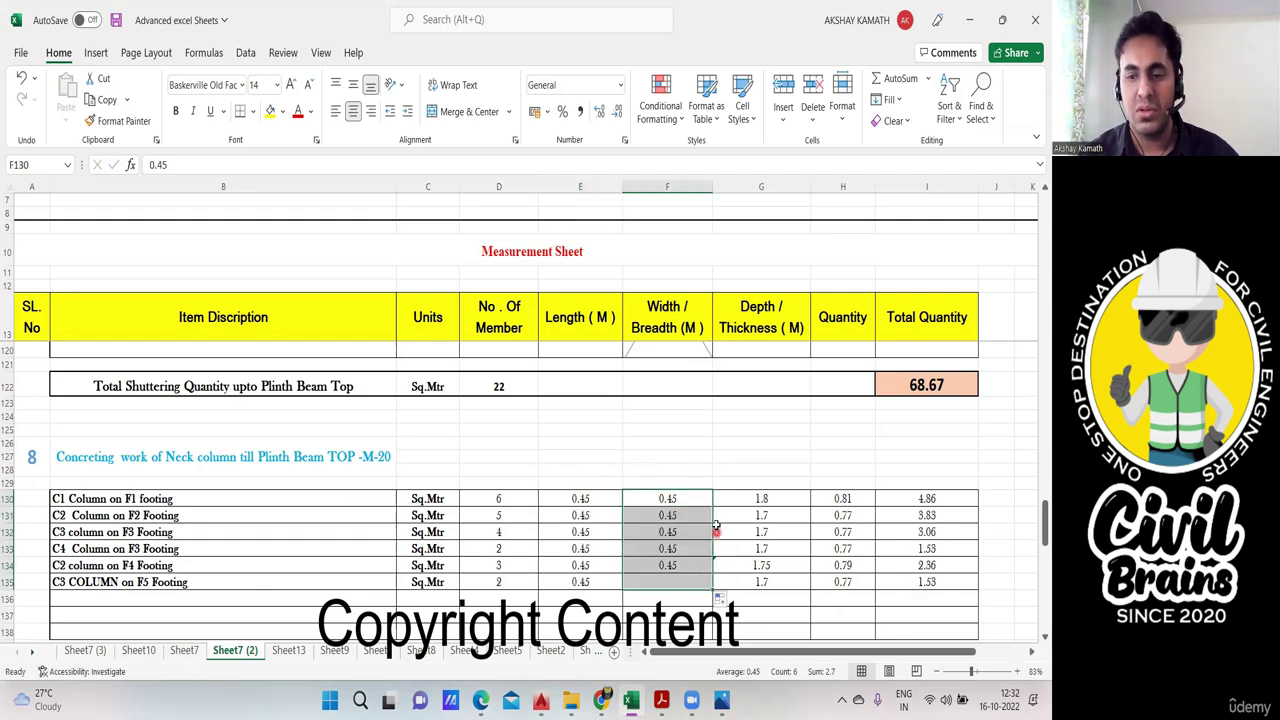
pyautogui.scroll(-3, 716, 527)
pyautogui.click(866, 604)
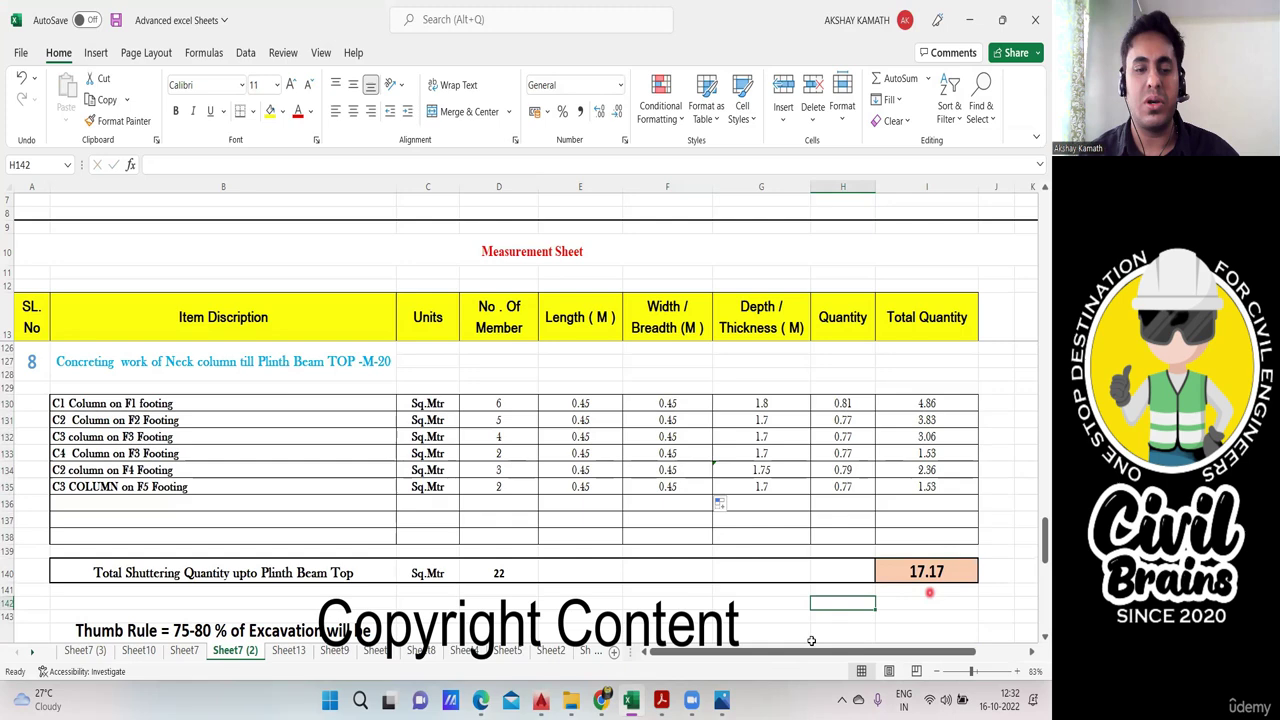
# Step: Change the total row label in B140 to "Total Concrete Quantity upto Plinth Beam Top"
pyautogui.doubleClick(199, 578)
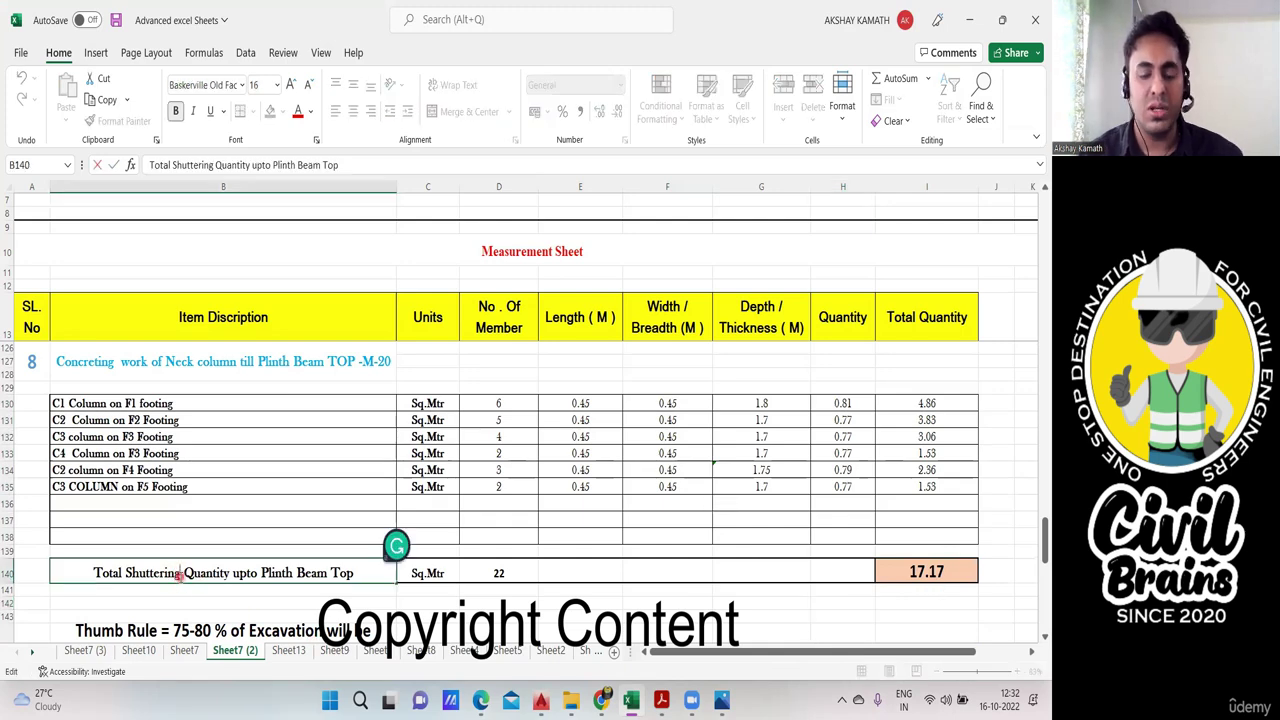
pyautogui.press('BackSpace')
pyautogui.press('BackSpace')
pyautogui.press('BackSpace')
pyautogui.press('BackSpace')
pyautogui.press('BackSpace')
pyautogui.press('BackSpace')
pyautogui.press('BackSpace')
pyautogui.press('BackSpace')
pyautogui.press('BackSpace')
pyautogui.press('BackSpace')
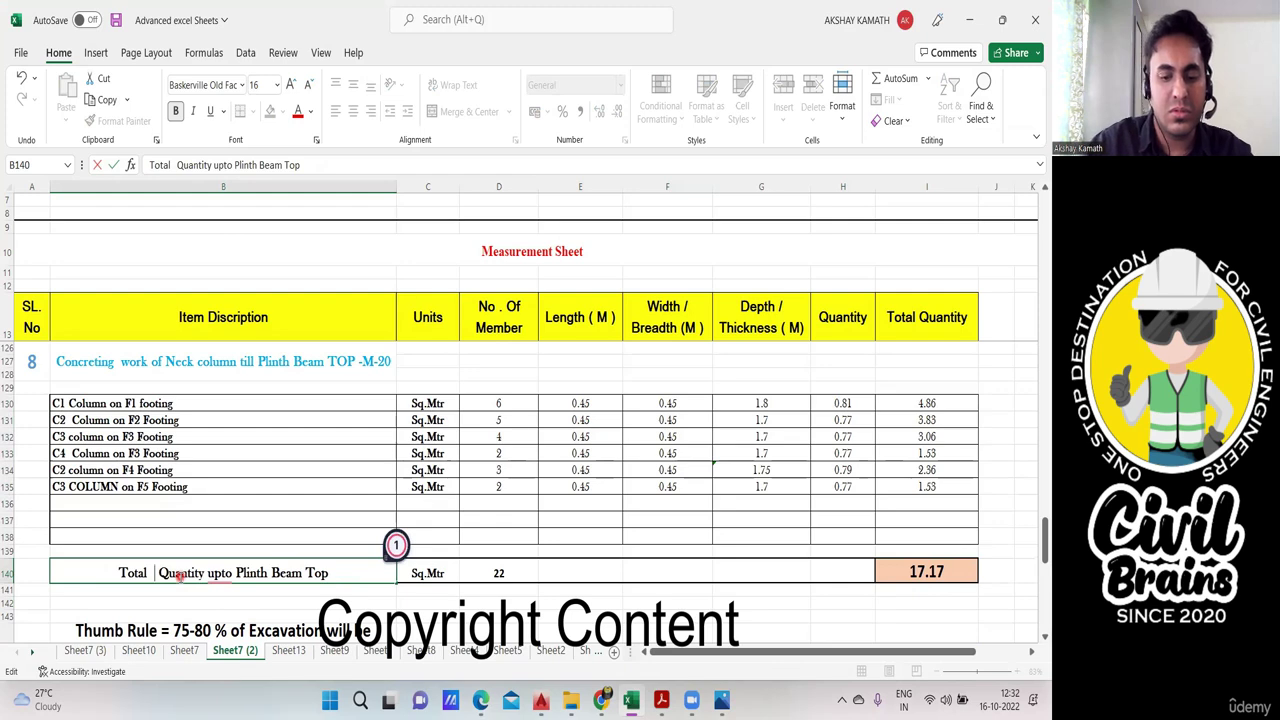
pyautogui.write('Concreet')
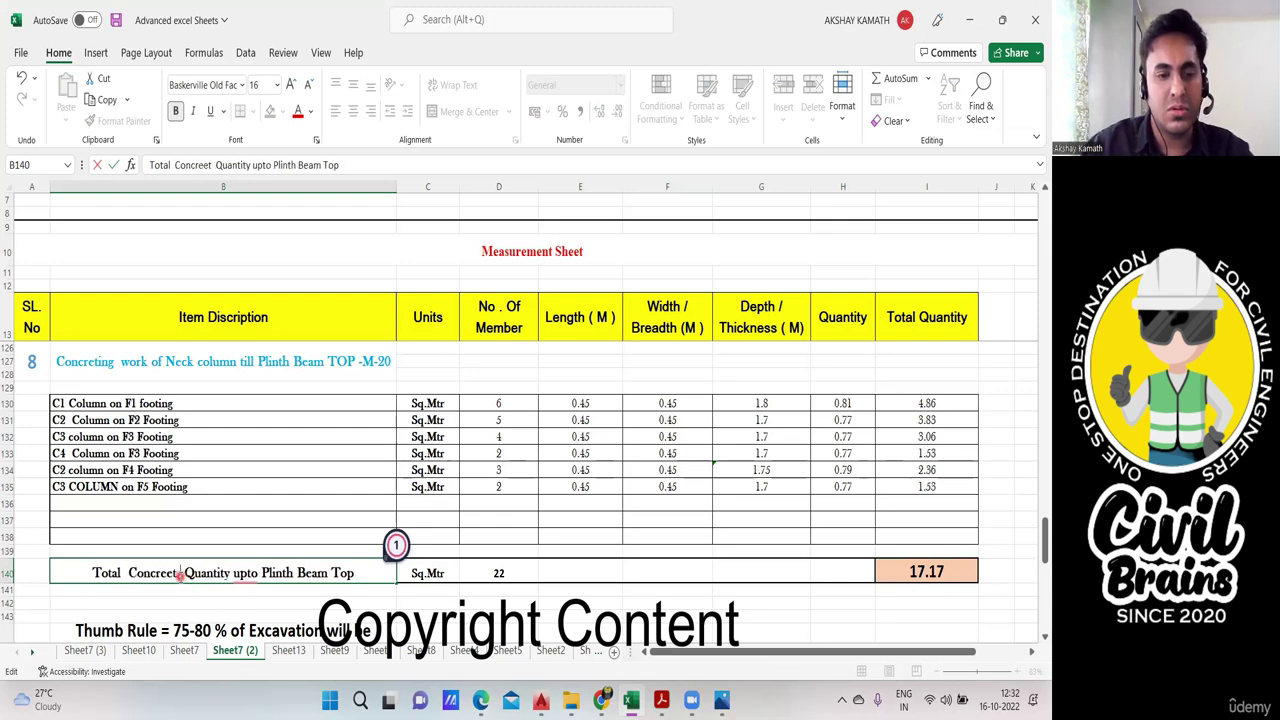
pyautogui.press('BackSpace')
pyautogui.press('BackSpace')
pyautogui.write('te')
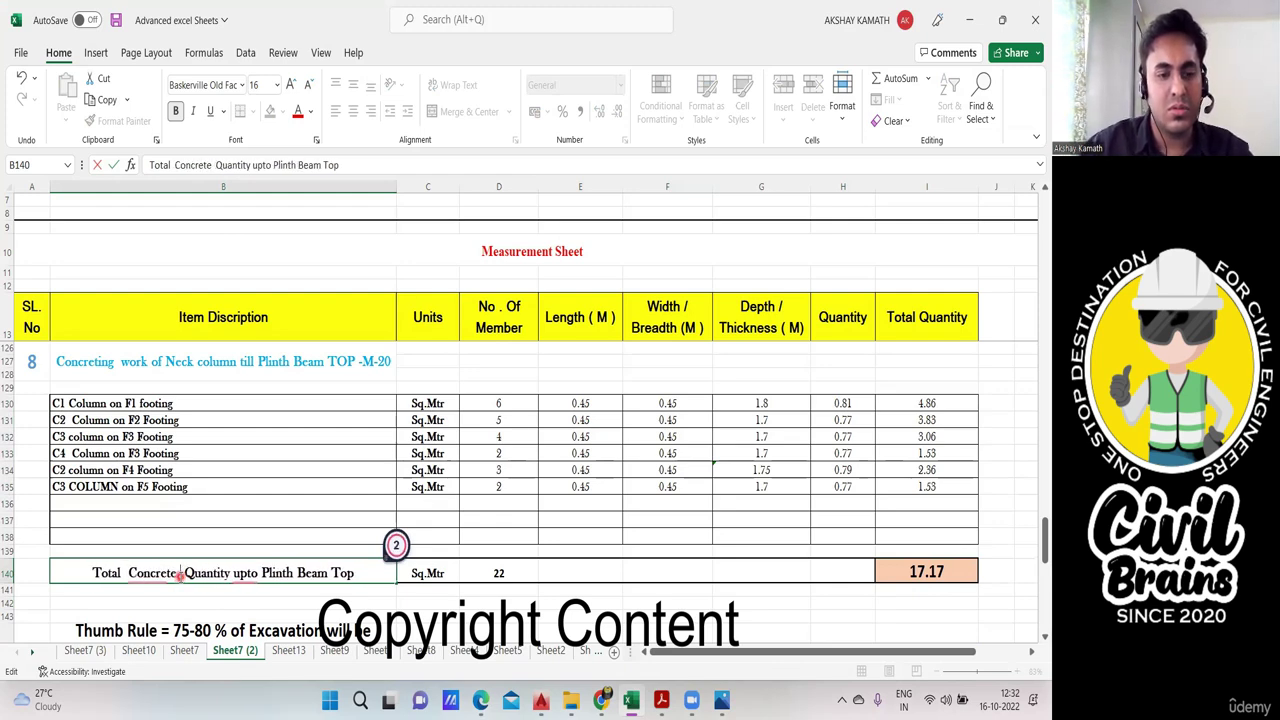
pyautogui.click(592, 625)
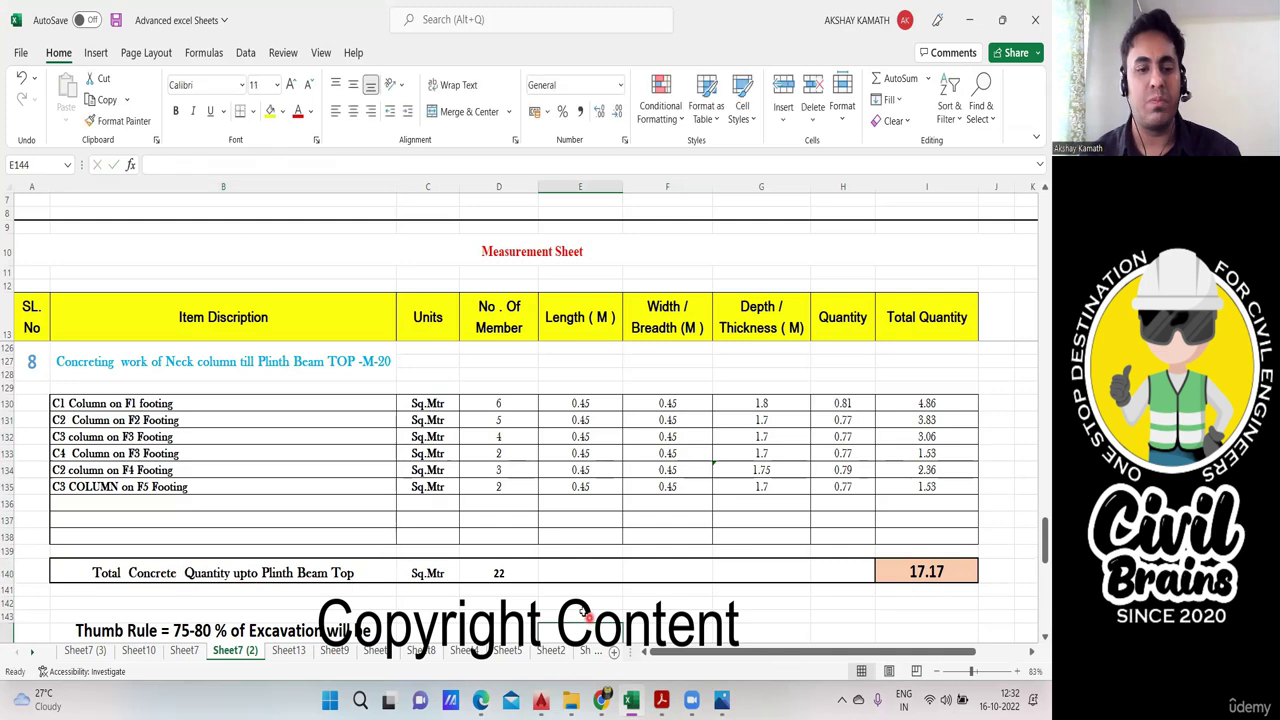
# Step: Erase the existing Backfilling Quantity formula in C144
pyautogui.scroll(-2, 590, 610)
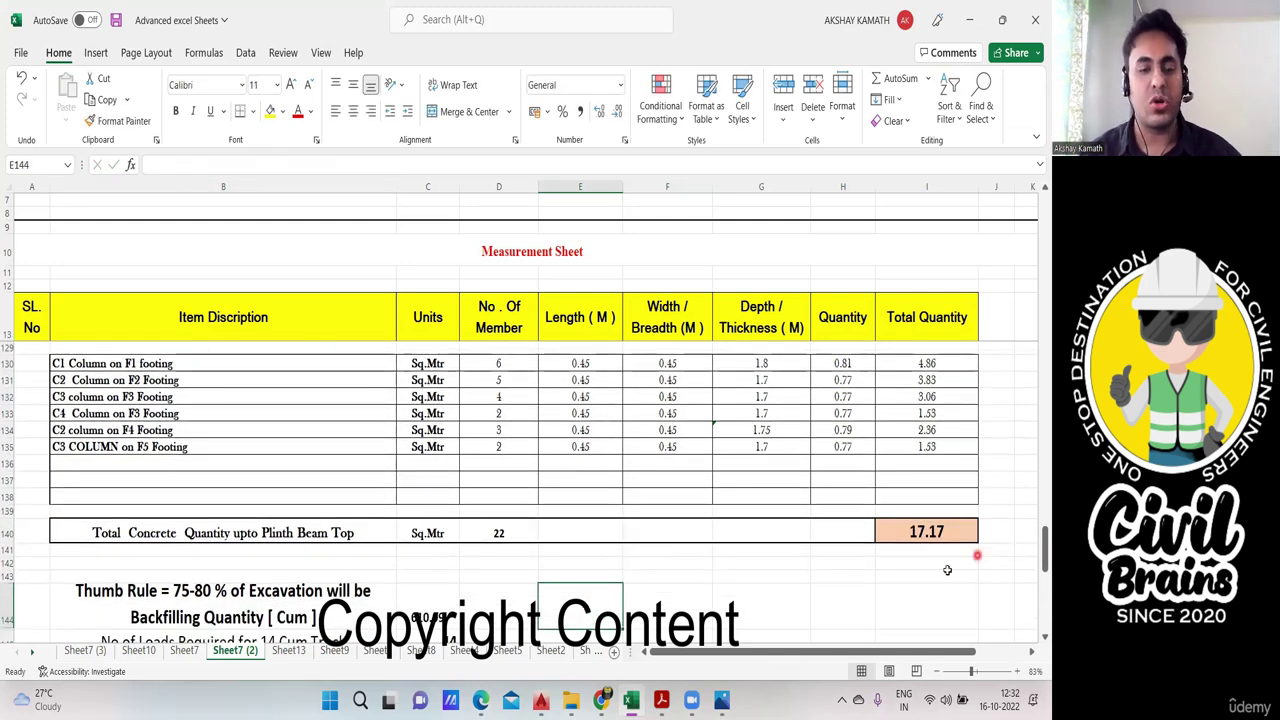
pyautogui.scroll(-2, 885, 562)
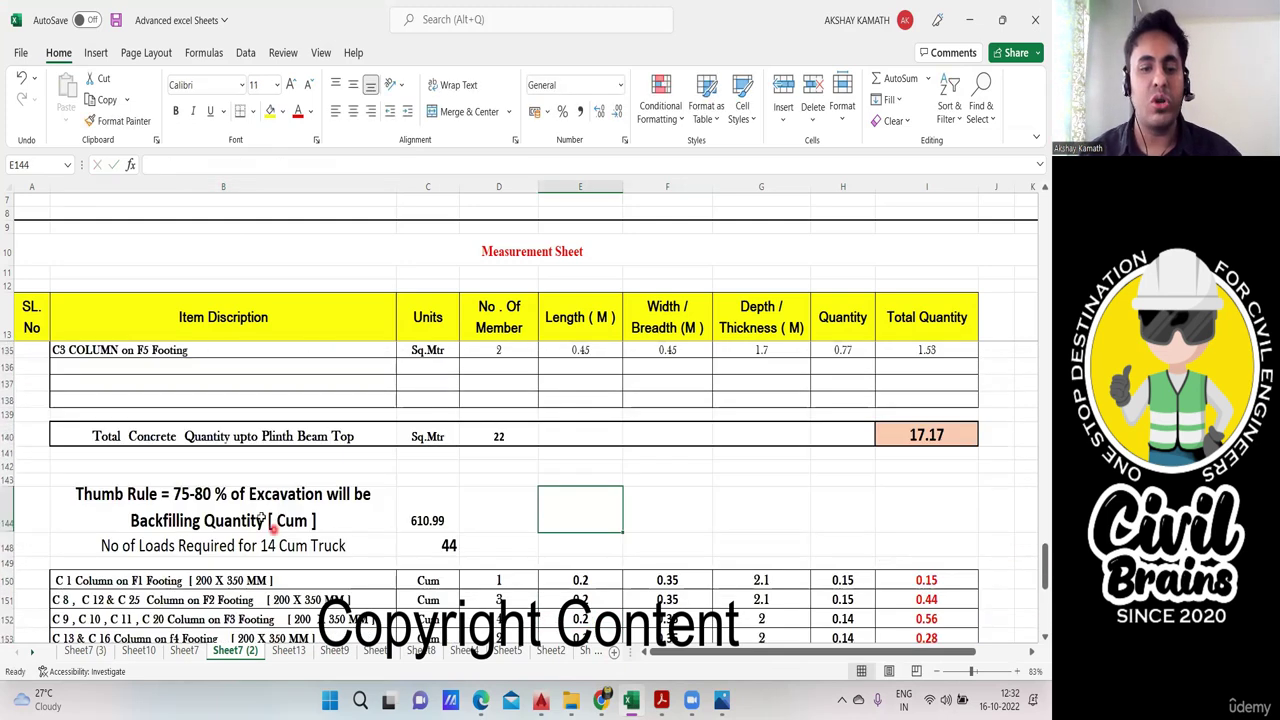
pyautogui.click(440, 513)
pyautogui.click(328, 163)
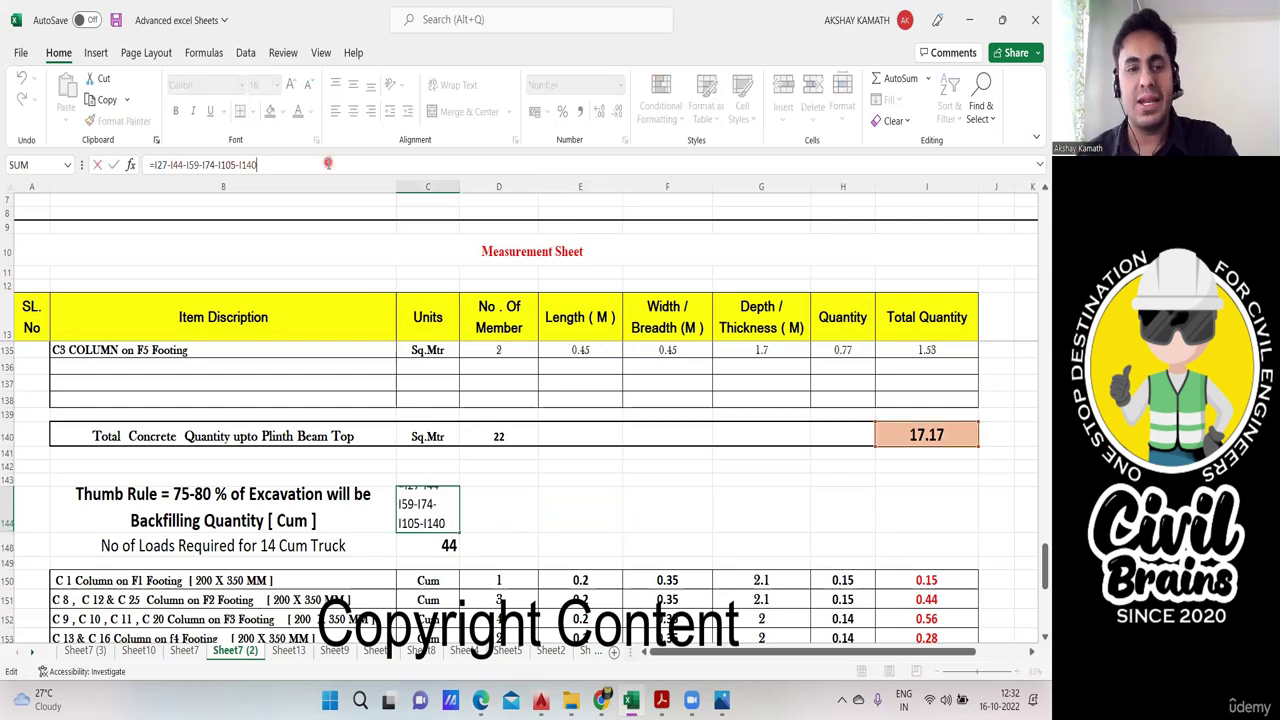
pyautogui.press('BackSpace')
pyautogui.press('BackSpace')
pyautogui.press('BackSpace')
pyautogui.press('BackSpace')
pyautogui.press('BackSpace')
pyautogui.press('BackSpace')
pyautogui.press('BackSpace')
pyautogui.press('BackSpace')
pyautogui.press('BackSpace')
pyautogui.press('BackSpace')
pyautogui.press('BackSpace')
pyautogui.press('BackSpace')
pyautogui.press('BackSpace')
pyautogui.press('BackSpace')
pyautogui.press('BackSpace')
pyautogui.press('BackSpace')
pyautogui.press('BackSpace')
pyautogui.press('BackSpace')
pyautogui.press('BackSpace')
pyautogui.press('BackSpace')
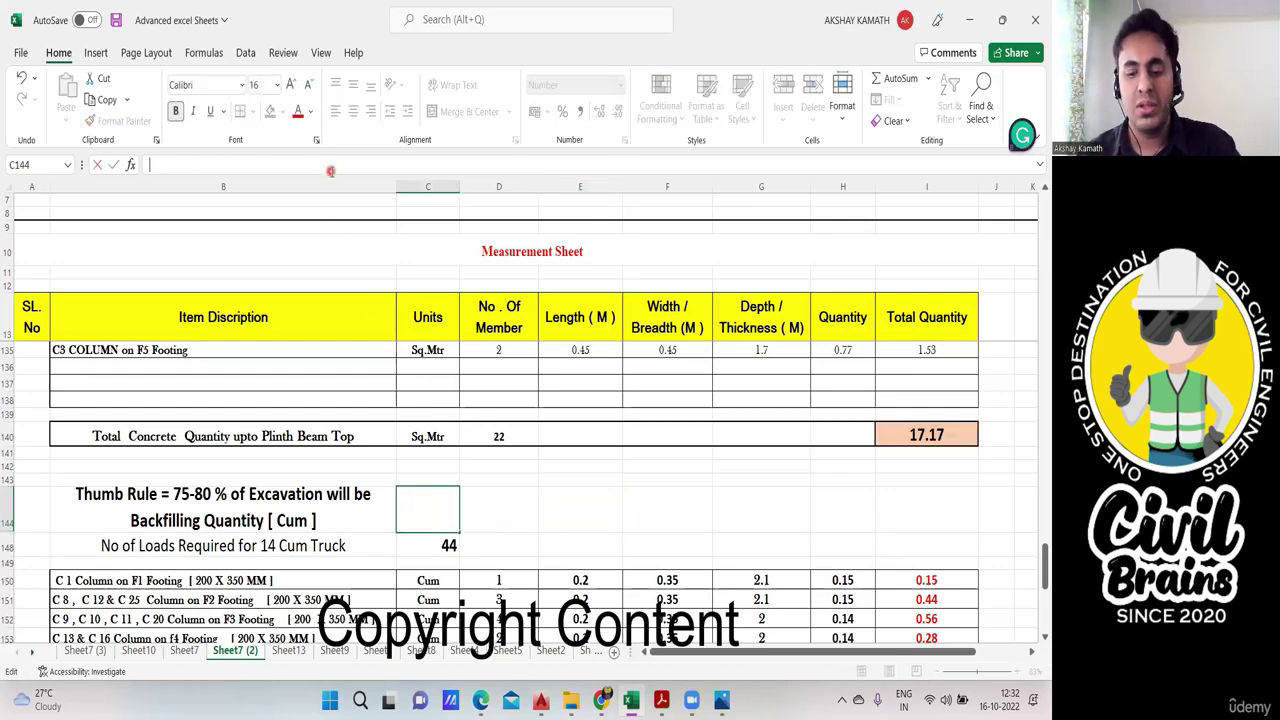
# Step: Start the Backfilling Quantity formula in C144 with the total excavation in I27 and deduct the total stone soling in I44
pyautogui.write('=')
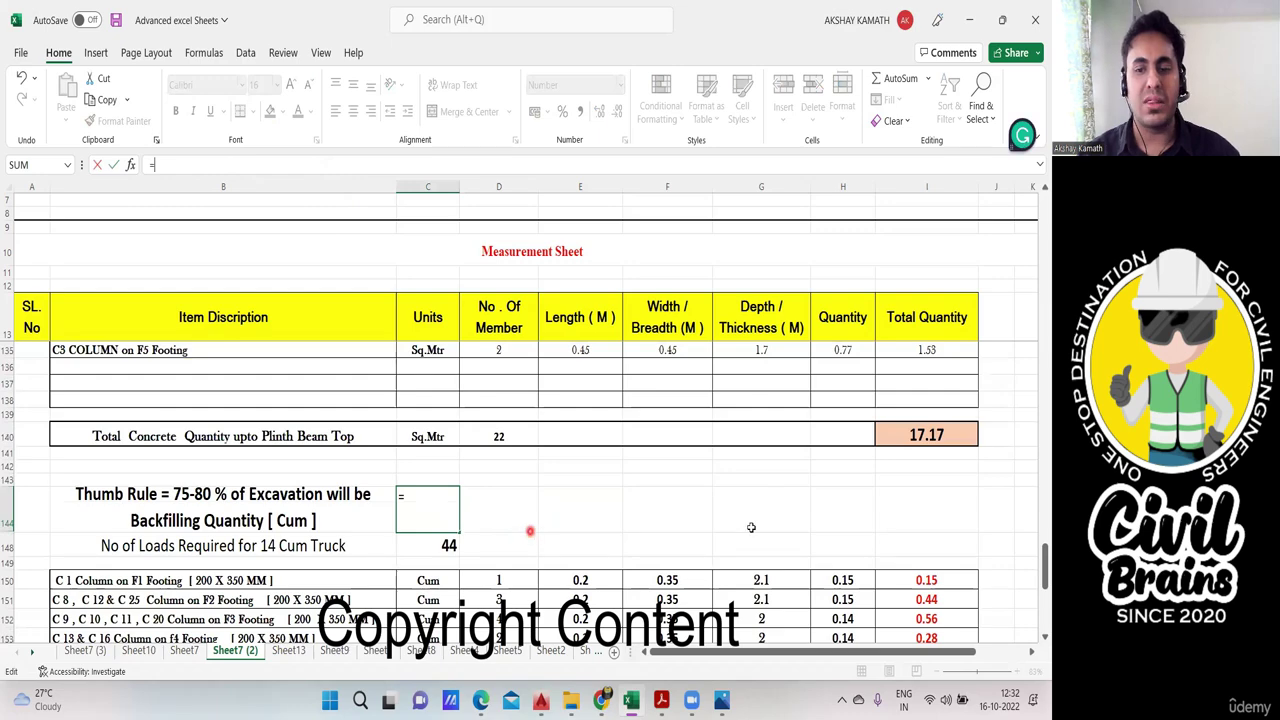
pyautogui.scroll(15, 760, 522)
pyautogui.scroll(20, 762, 519)
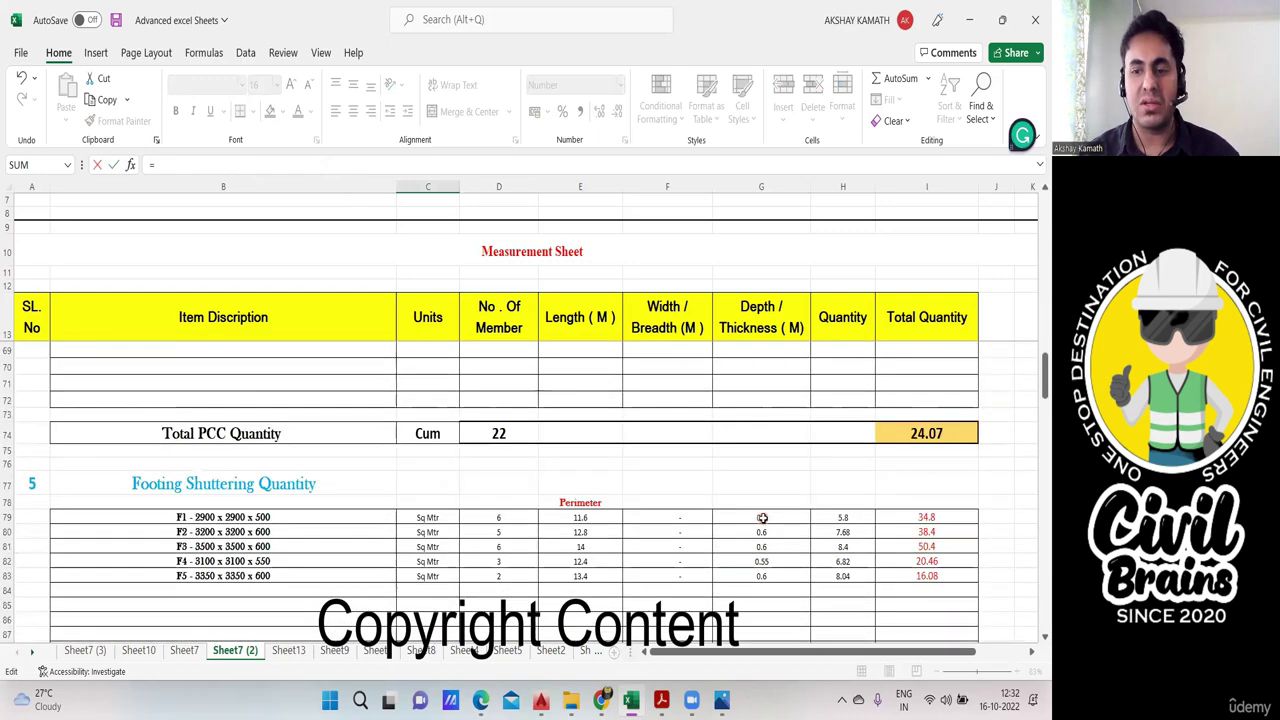
pyautogui.scroll(3, 763, 518)
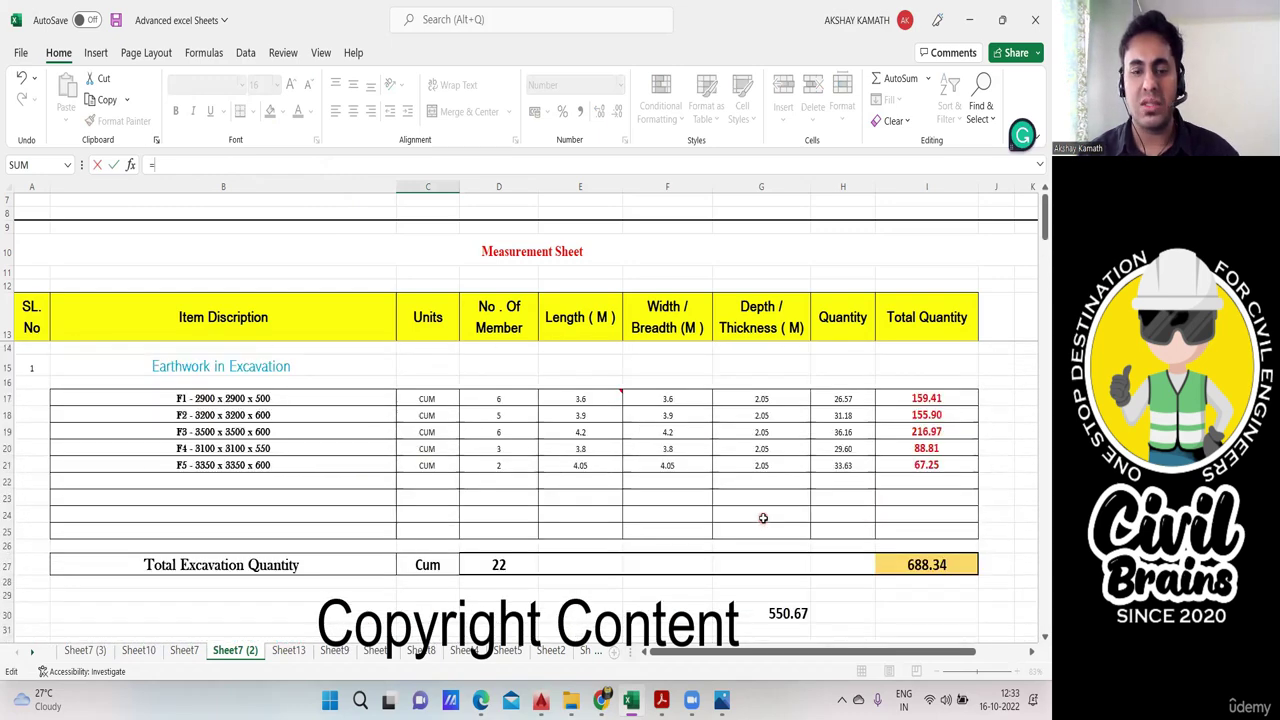
pyautogui.click(968, 566)
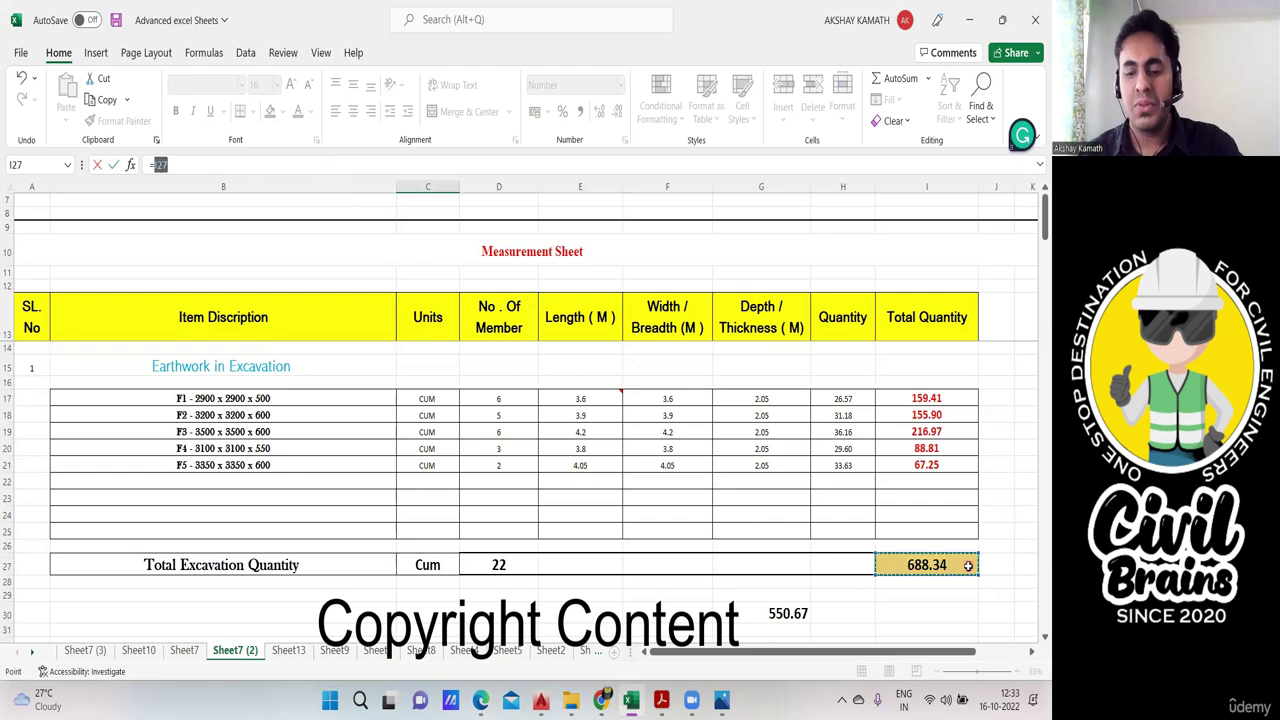
pyautogui.write('-')
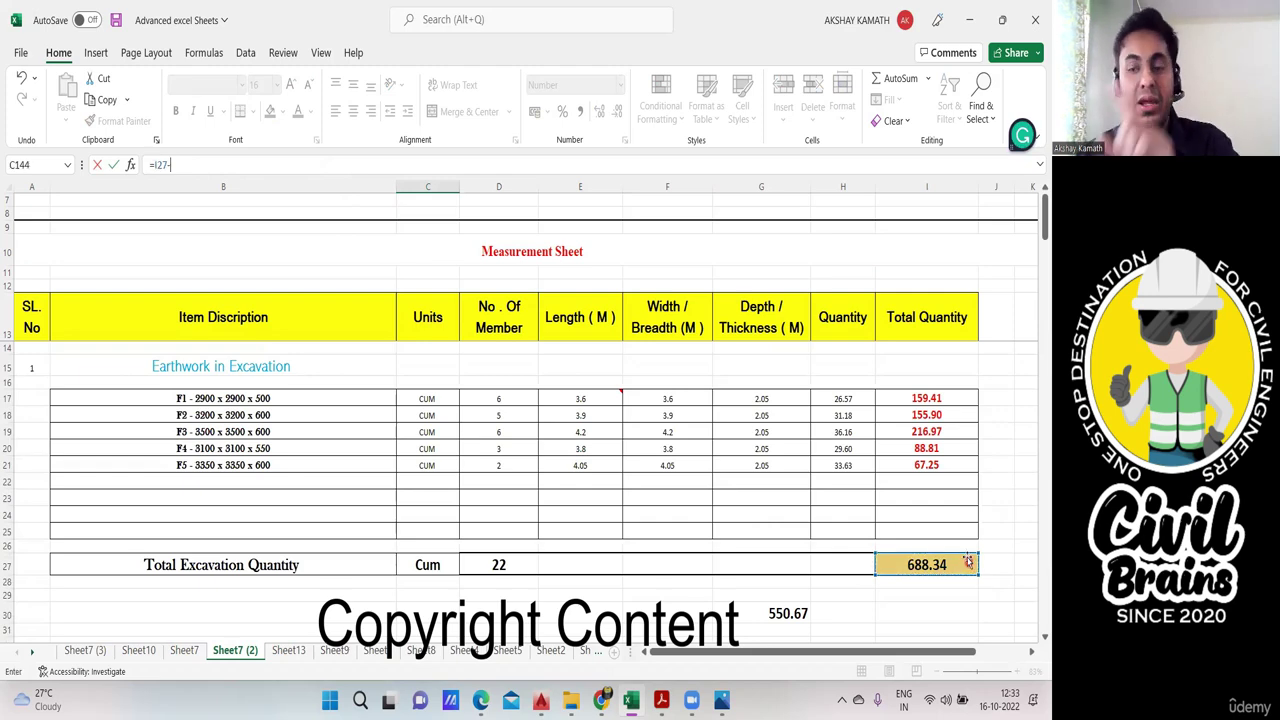
pyautogui.scroll(-5, 943, 527)
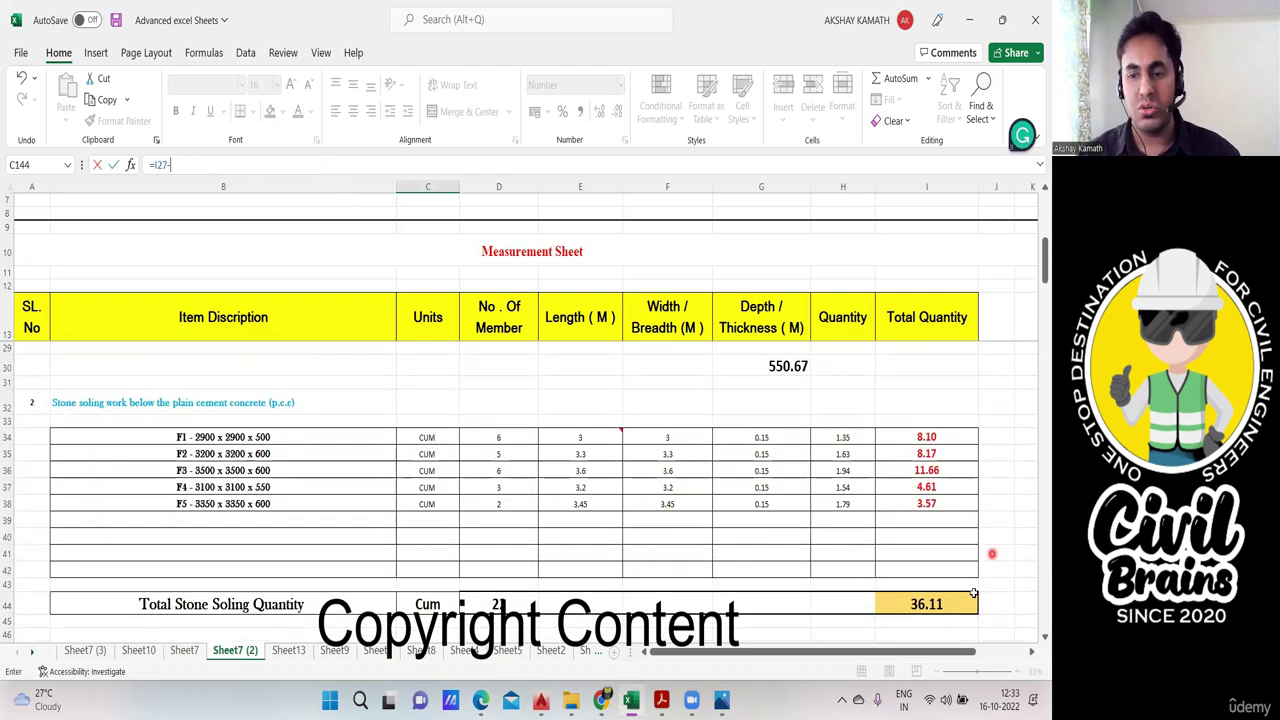
pyautogui.click(955, 604)
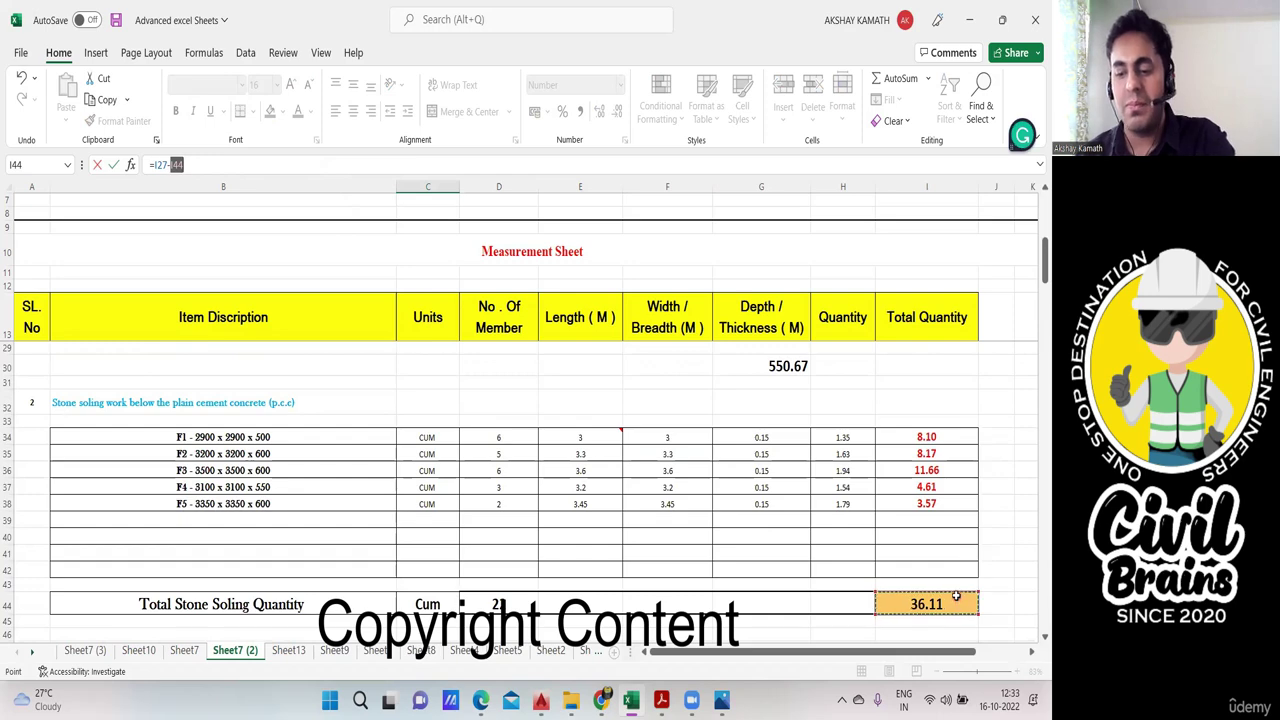
pyautogui.write('-')
# Step: Extend the C144 formula by deducting the total PCC quantity in I74 and the footing concrete total in I106
pyautogui.scroll(-6, 794, 460)
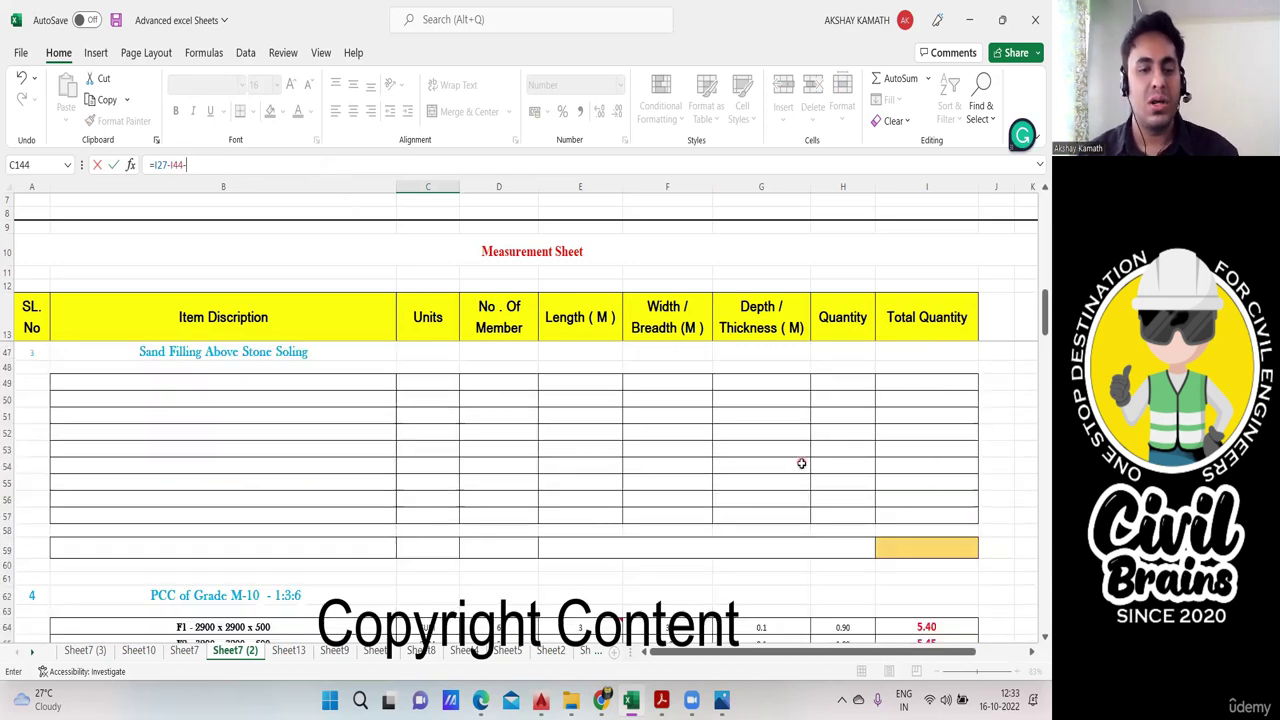
pyautogui.scroll(-6, 801, 463)
pyautogui.click(926, 500)
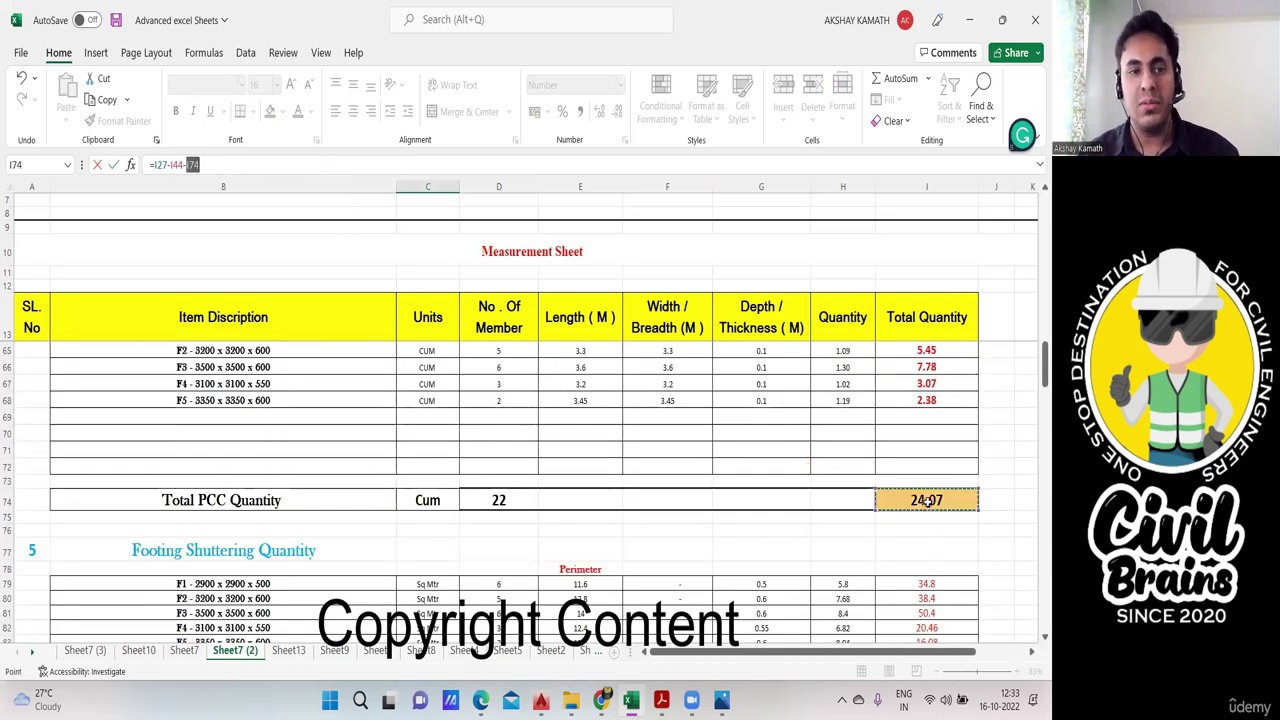
pyautogui.write('-')
pyautogui.scroll(-7, 867, 478)
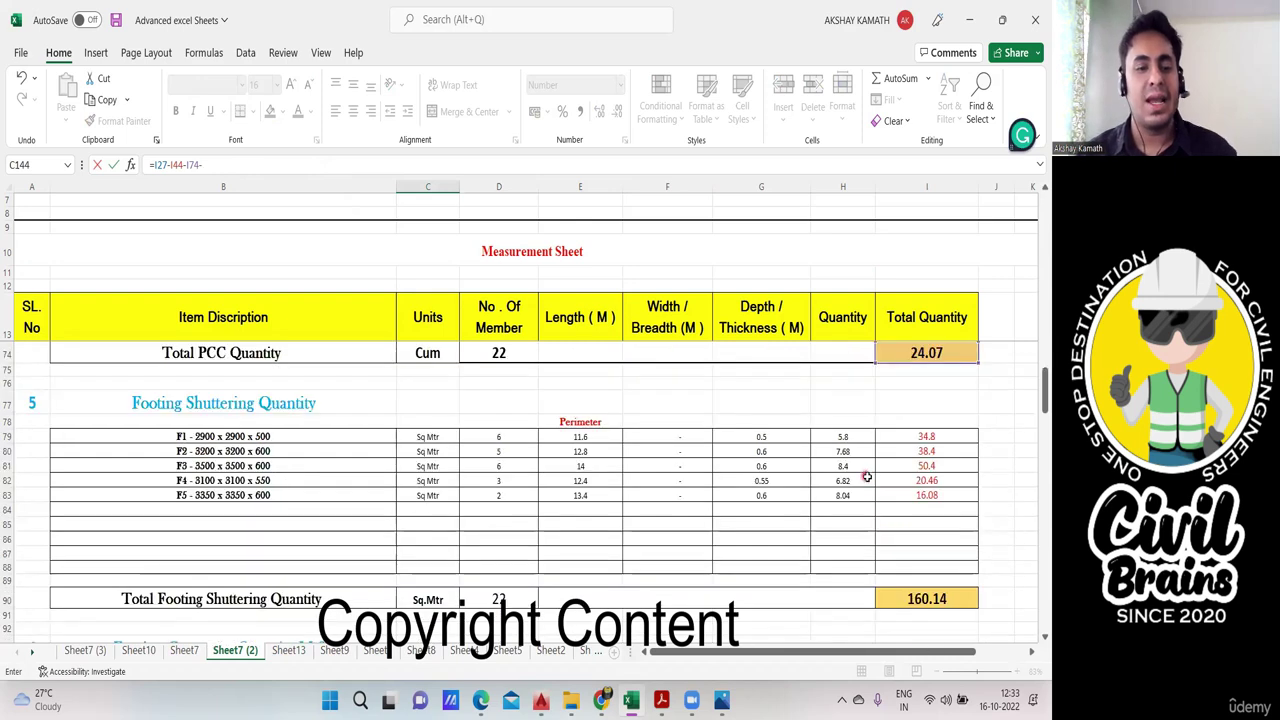
pyautogui.scroll(-2, 867, 478)
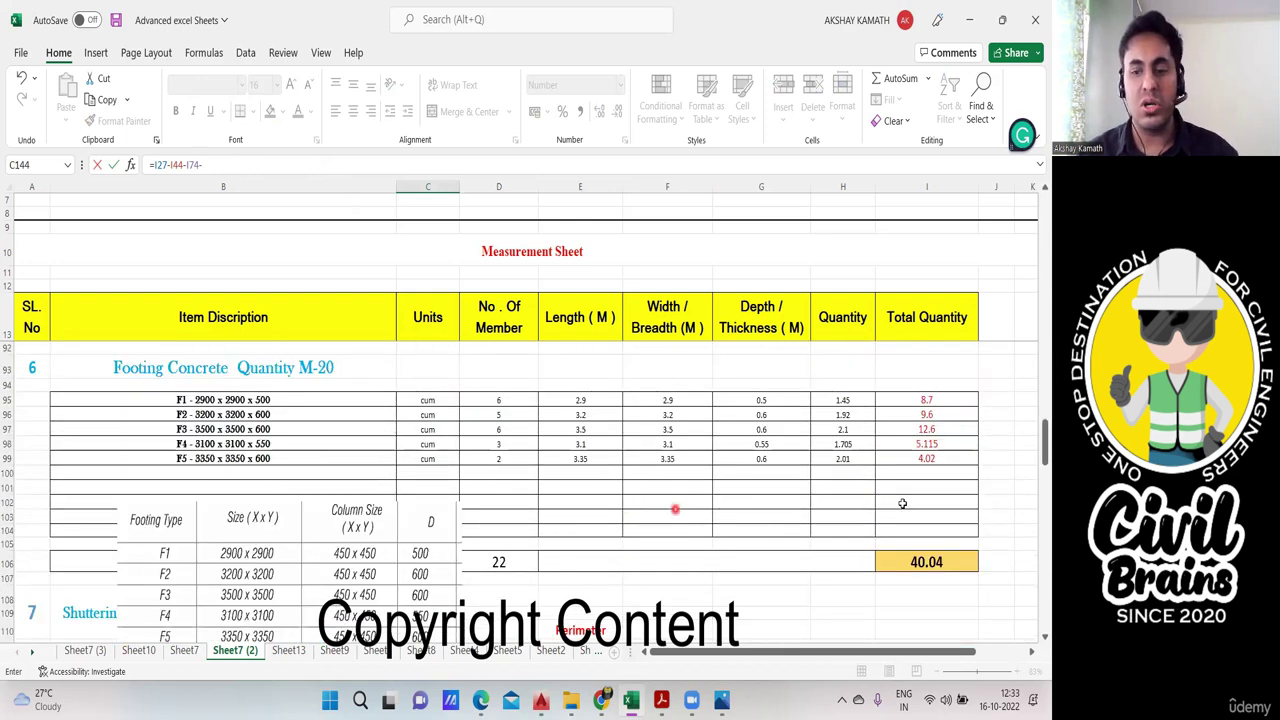
pyautogui.click(940, 566)
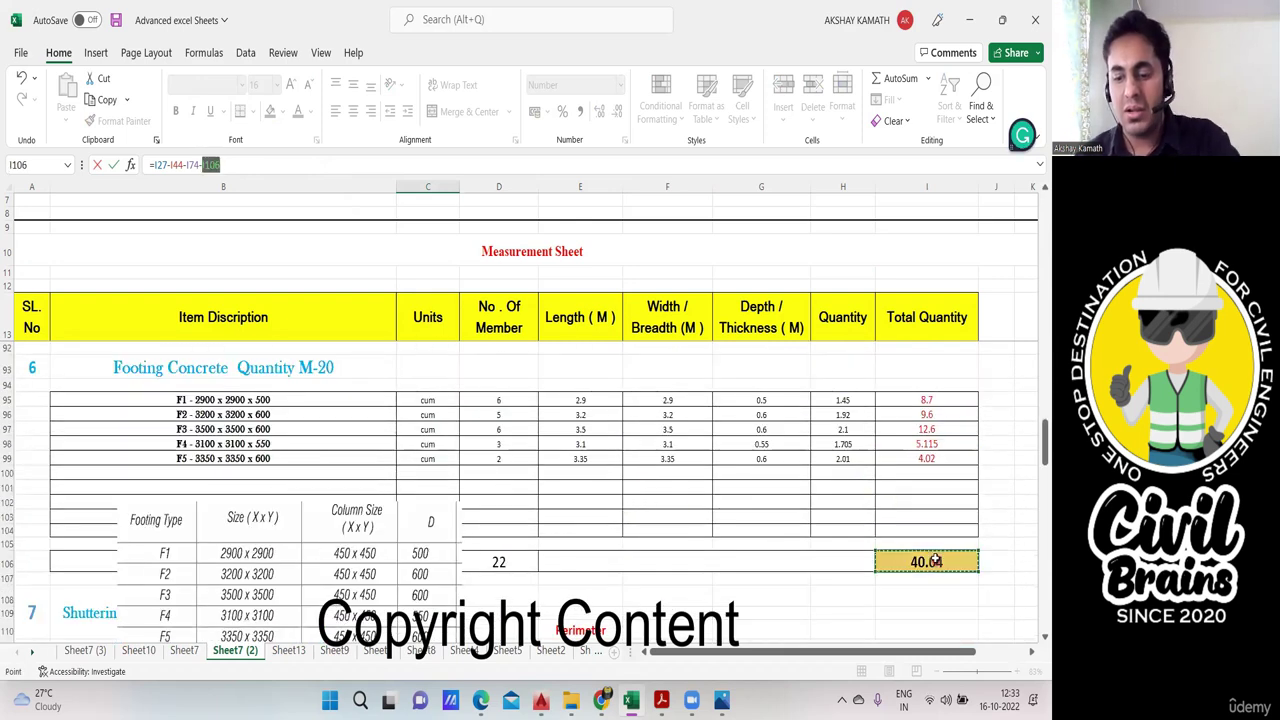
pyautogui.write('-')
# Step: Finish the Backfilling Quantity formula in C144 as =I27-I44-I74-I106-J140
pyautogui.scroll(-10, 768, 485)
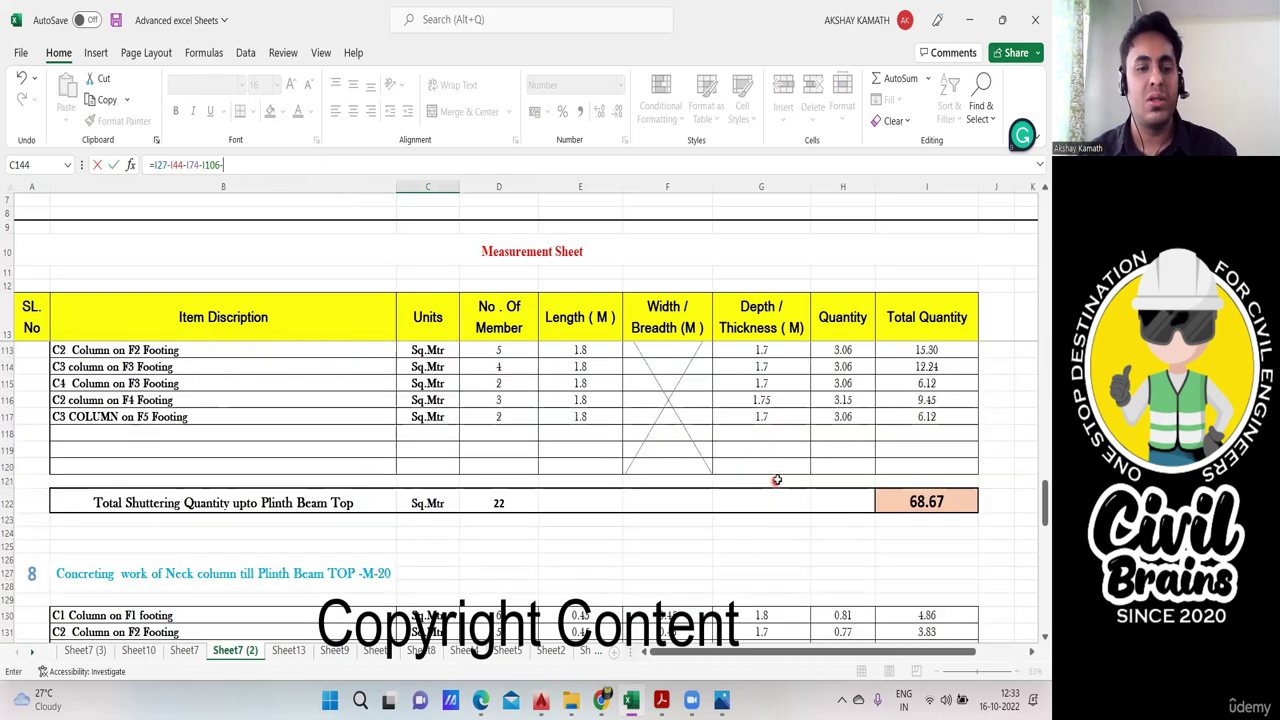
pyautogui.scroll(-2, 917, 598)
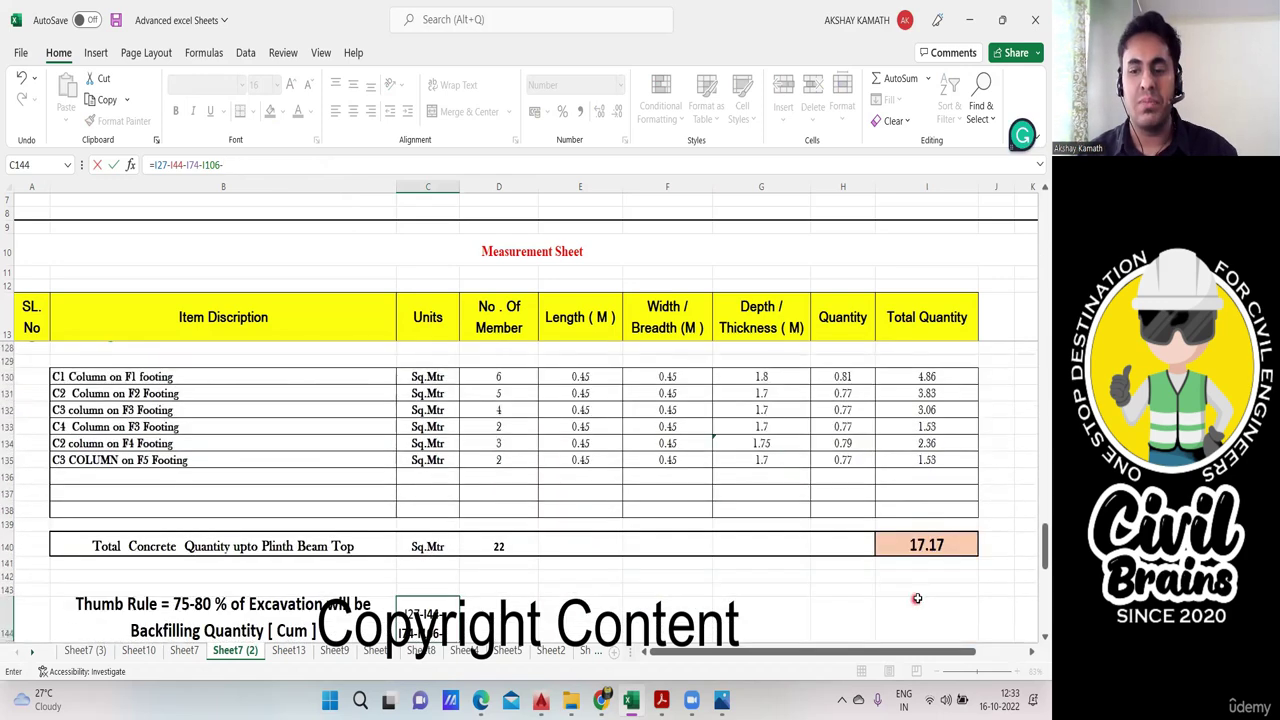
pyautogui.click(927, 546)
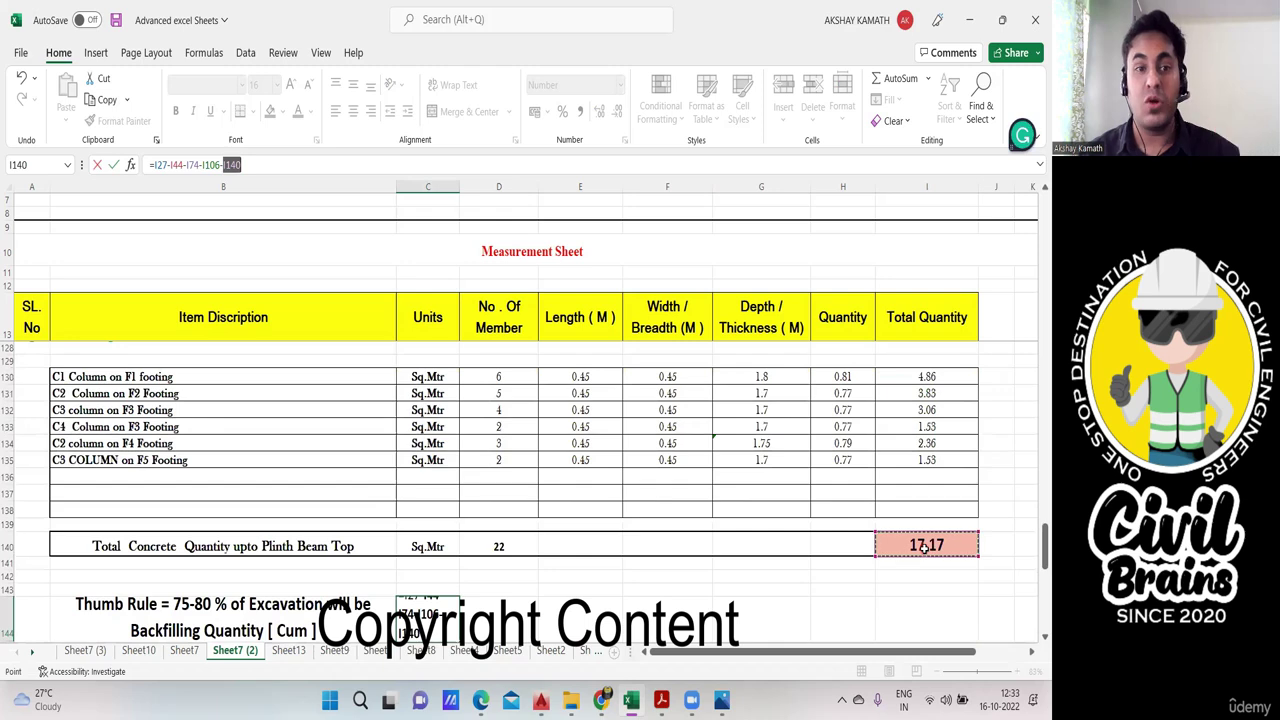
pyautogui.press('Right')
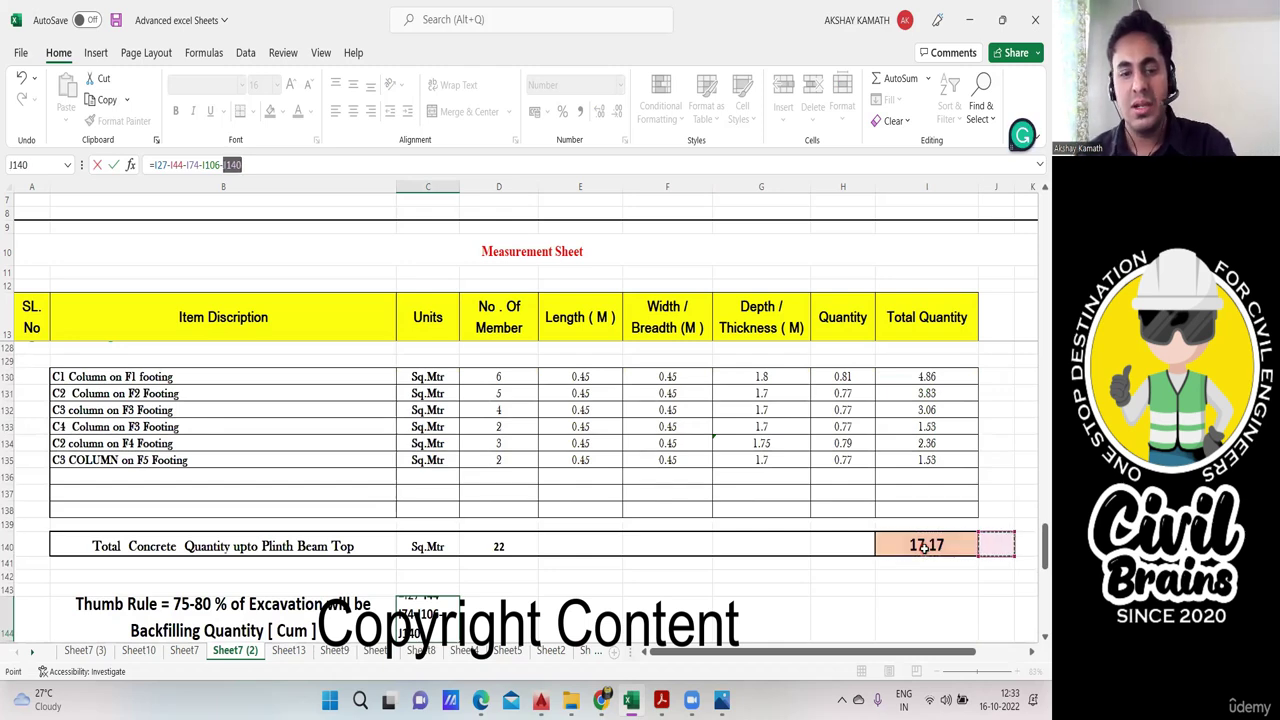
pyautogui.press('Return')
pyautogui.scroll(-3, 925, 548)
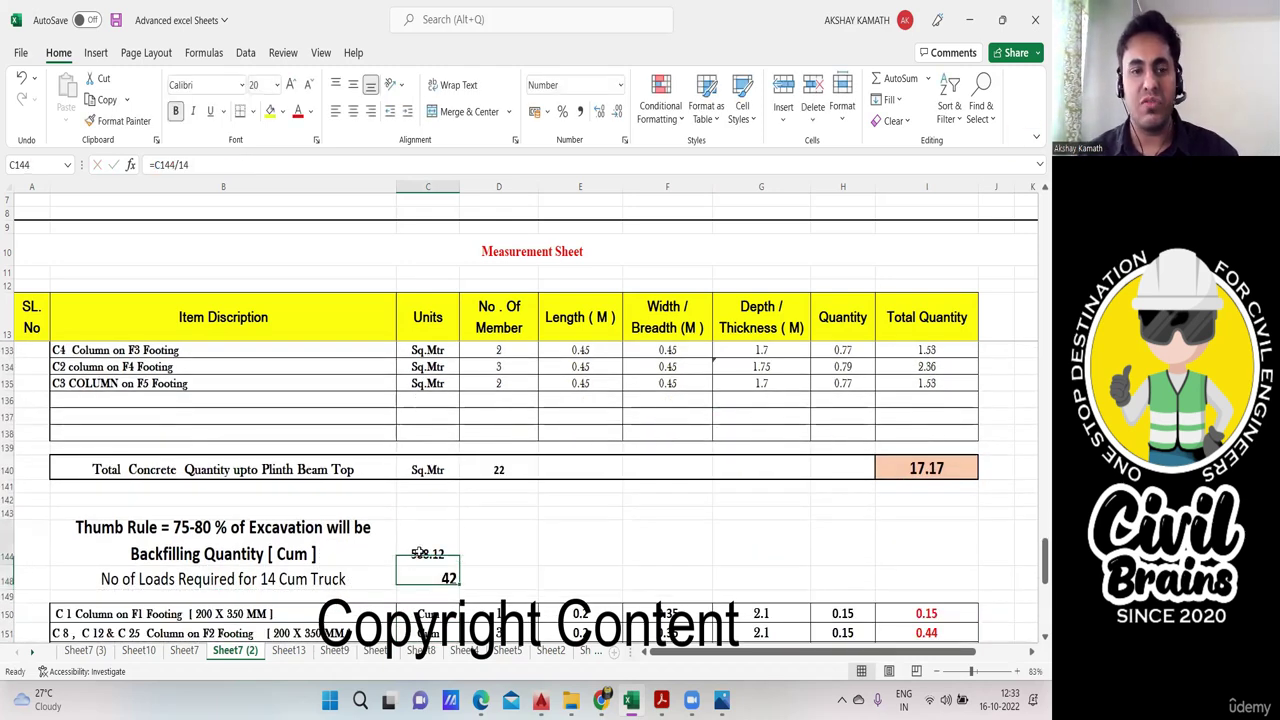
pyautogui.click(420, 553)
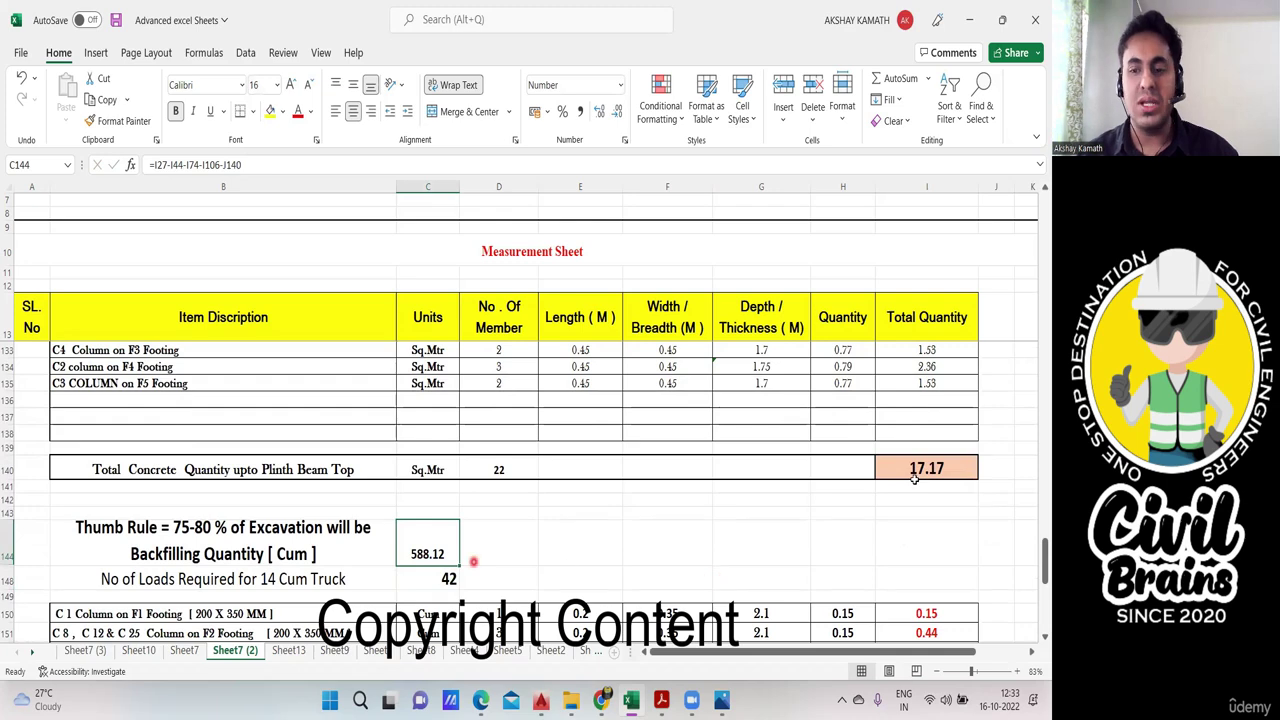
pyautogui.scroll(1, 900, 498)
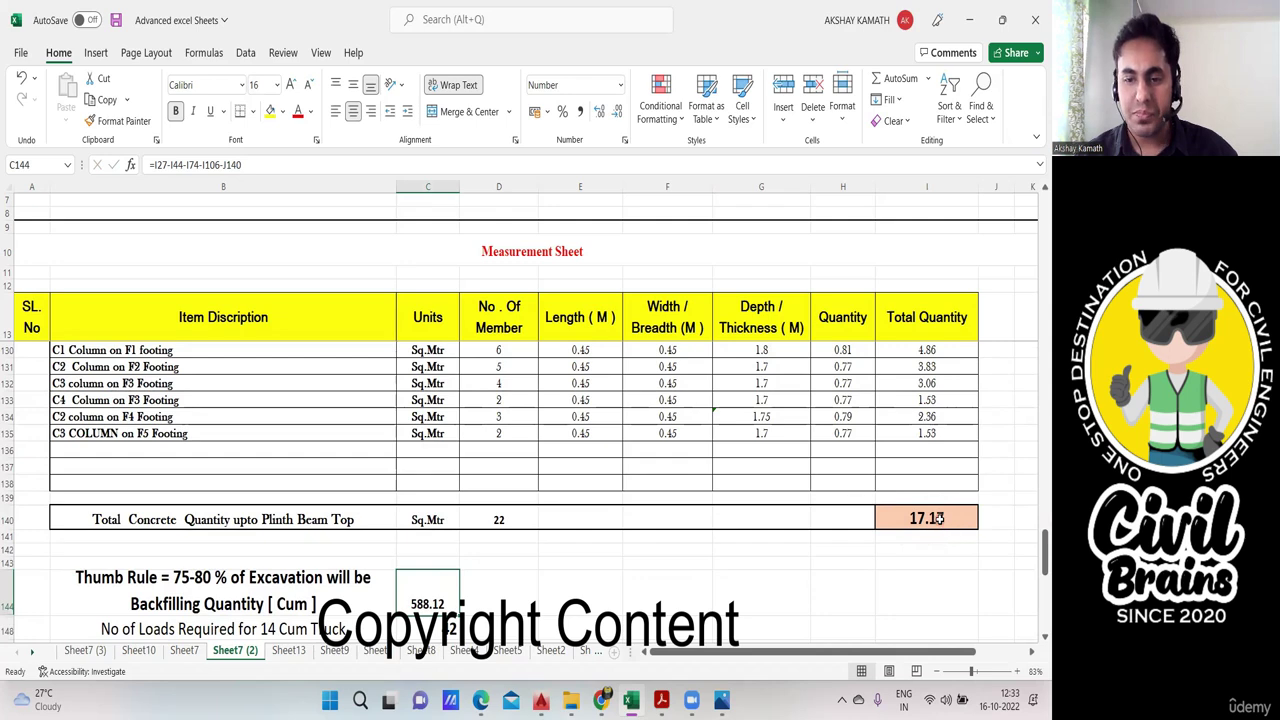
pyautogui.click(761, 352)
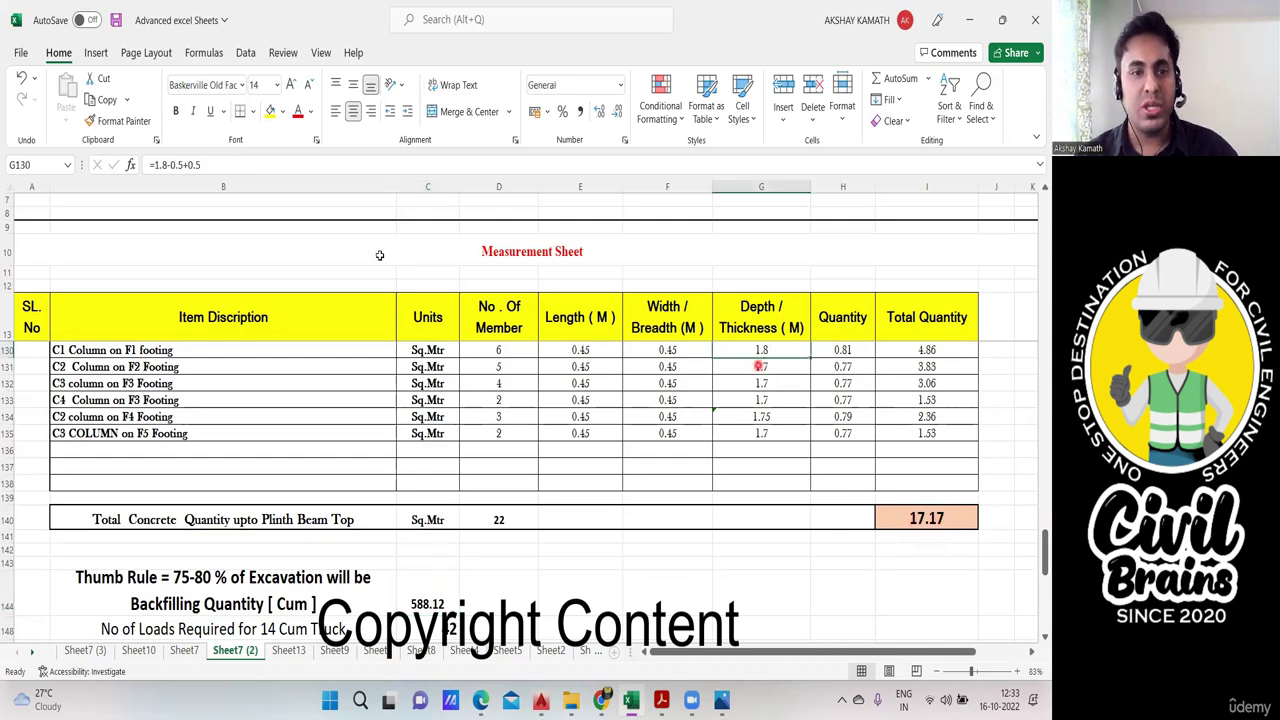
pyautogui.click(235, 164)
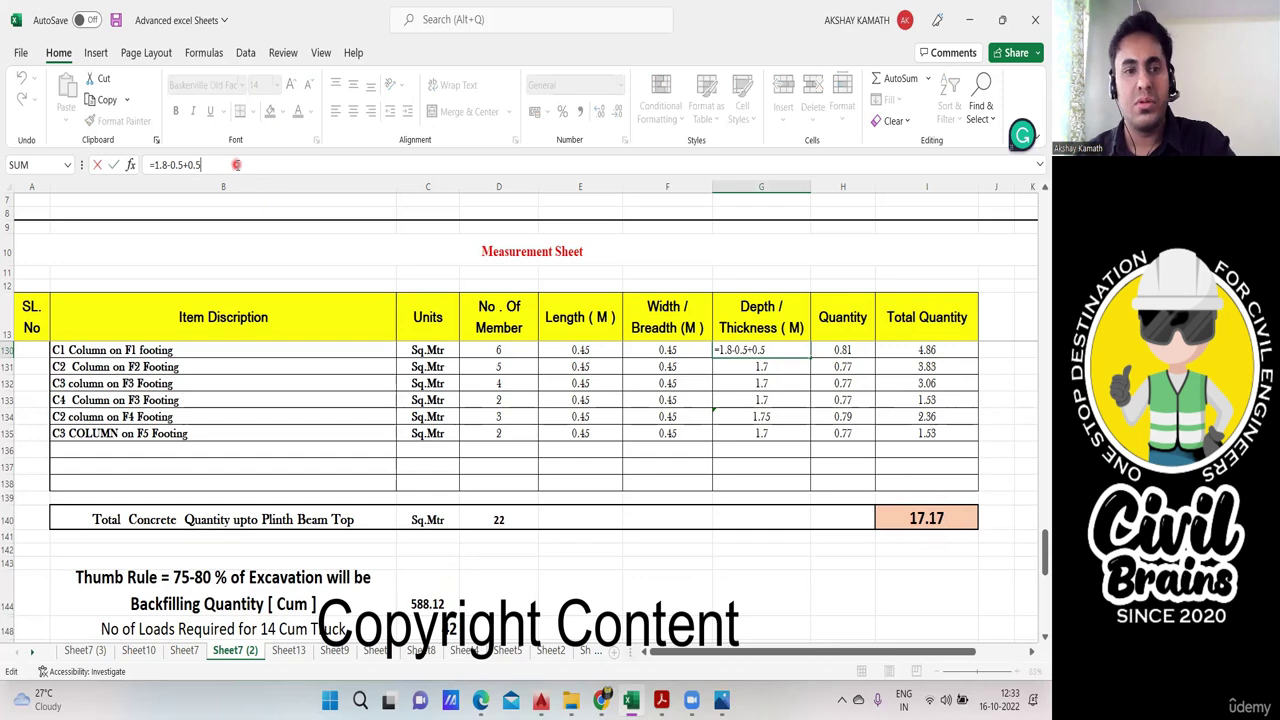
pyautogui.click(705, 566)
# Step: Copy the neck column concreting table B130:I140 and paste it over the old column table starting at B150
pyautogui.moveTo(138, 355); pyautogui.dragTo(926, 516)
pyautogui.hotkey('ctrl', 'c')
pyautogui.scroll(-2, 670, 412)
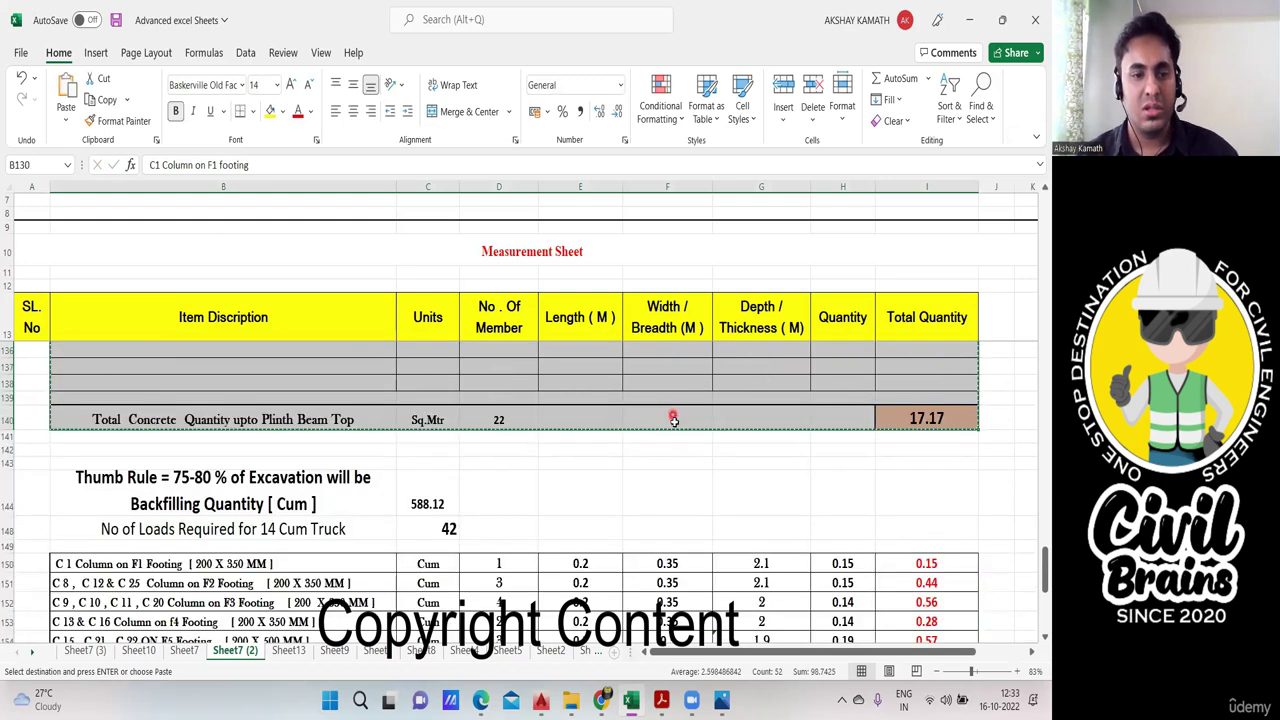
pyautogui.scroll(-3, 672, 418)
pyautogui.click(78, 388)
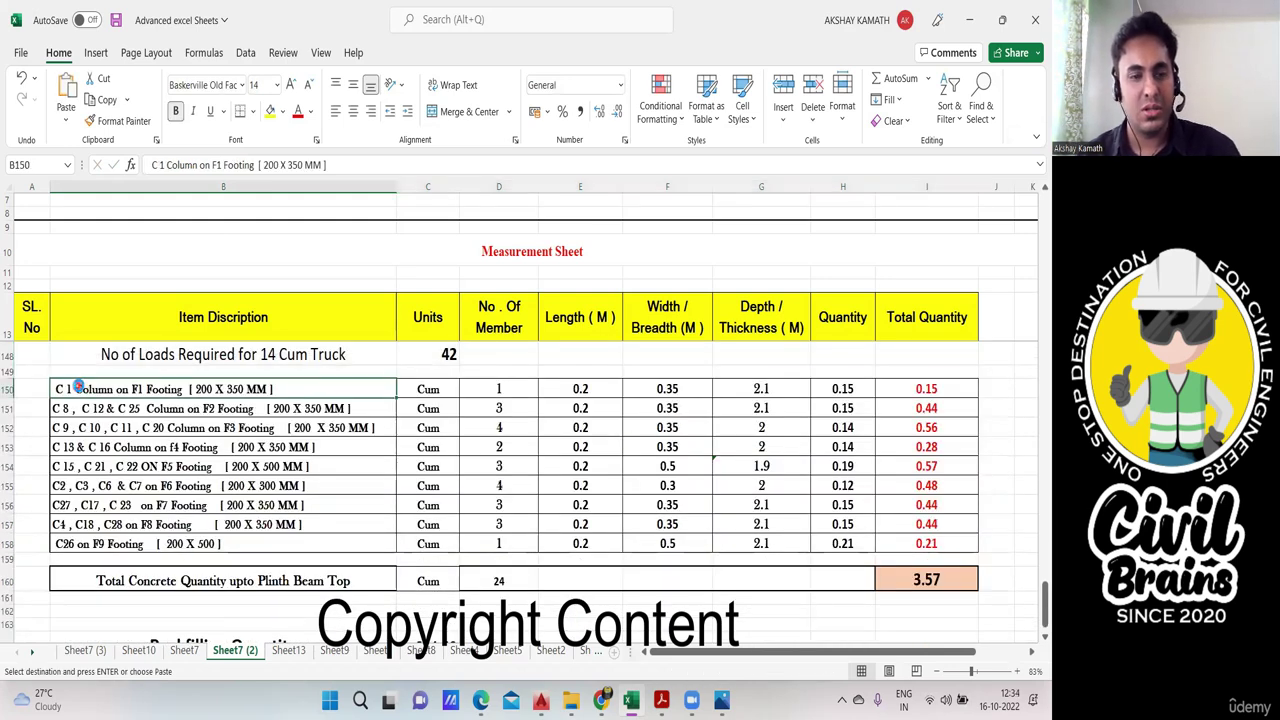
pyautogui.hotkey('ctrl', 'v')
# Step: Change the depth formula of C1 Column on F1 footing in G150 to =1.8-0.5
pyautogui.click(761, 388)
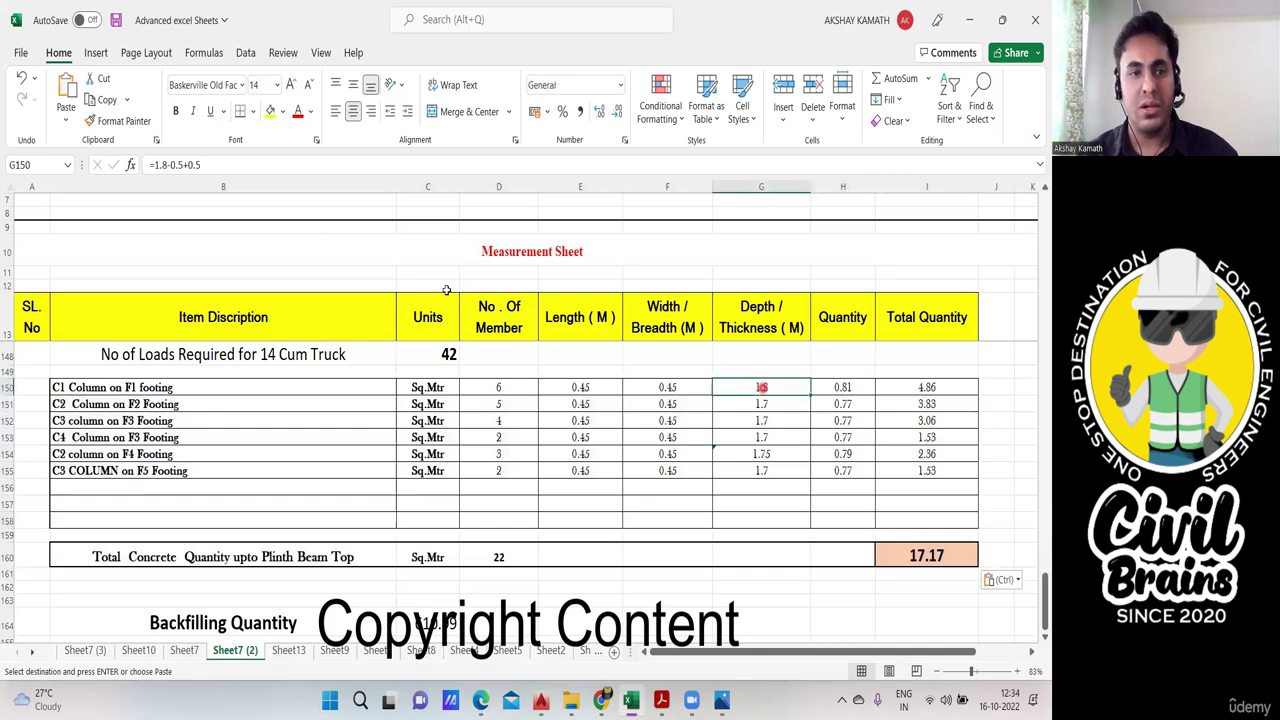
pyautogui.doubleClick(761, 388)
pyautogui.press('BackSpace')
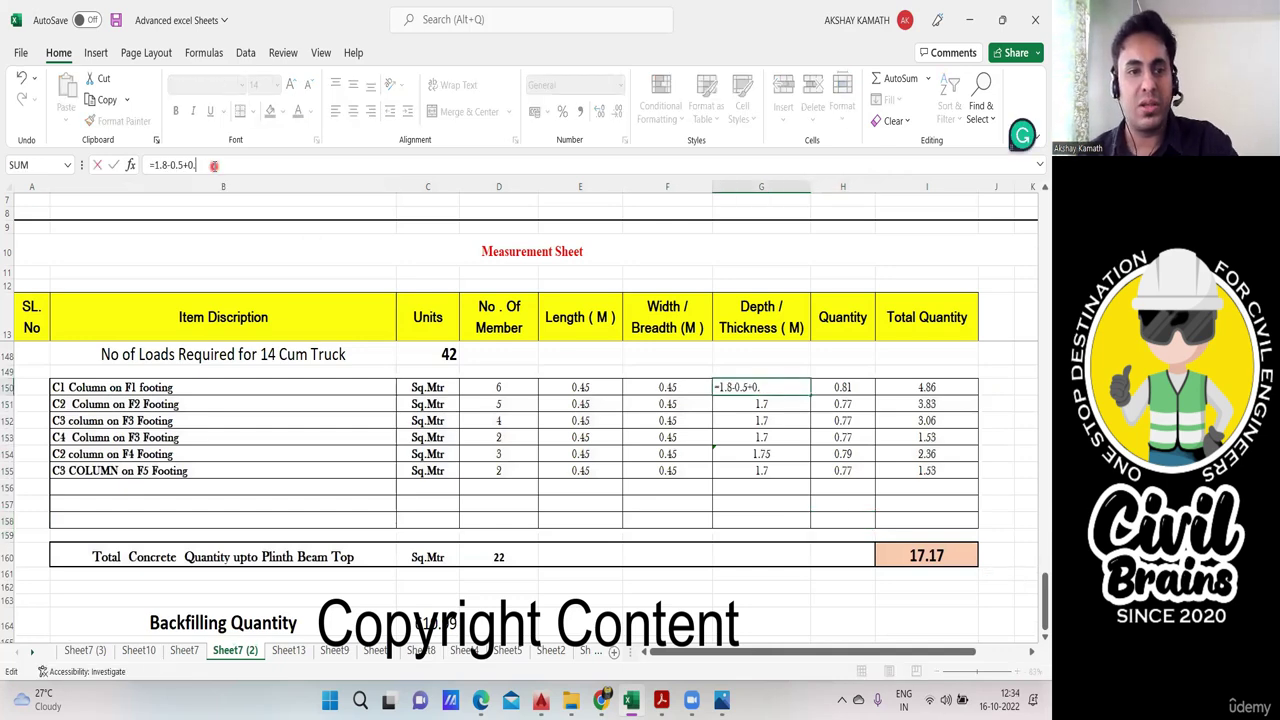
pyautogui.press('BackSpace')
pyautogui.press('BackSpace')
pyautogui.press('BackSpace')
pyautogui.press('Return')
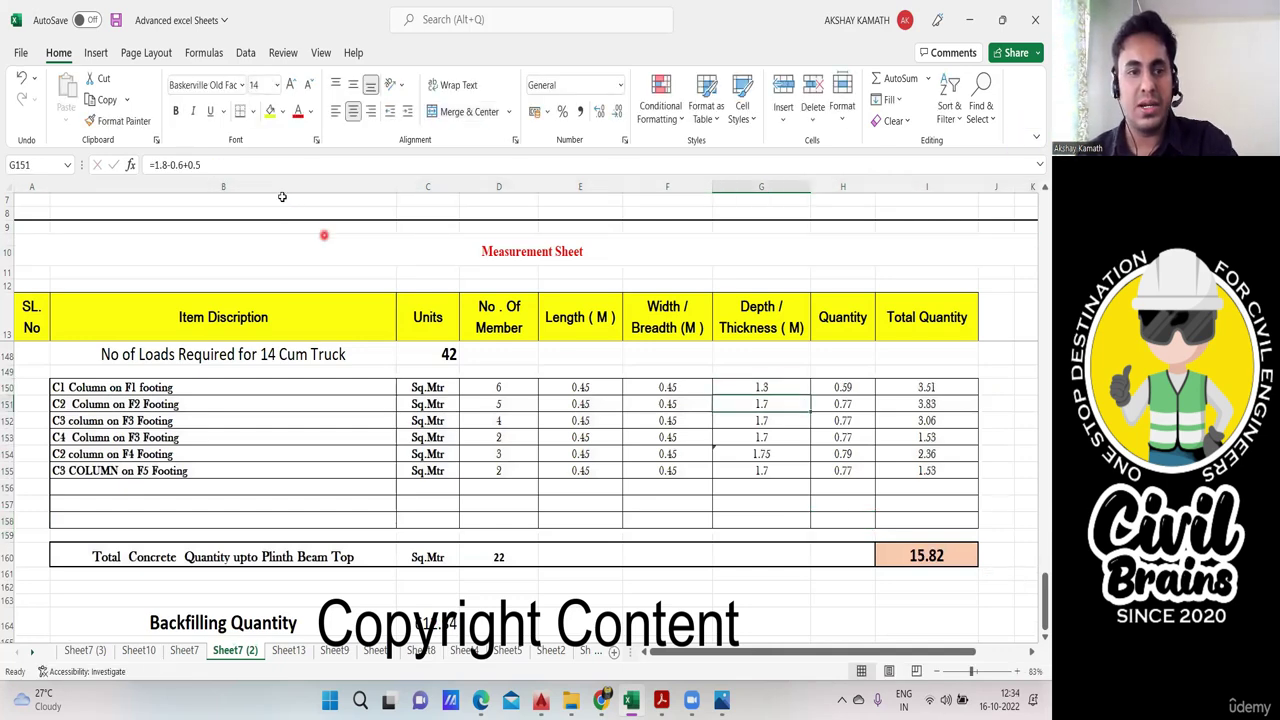
# Step: Change the depth formula of C2 Column on F2 Footing in G151 to =1.8-0.6
pyautogui.click(265, 165)
pyautogui.press('BackSpace')
pyautogui.press('BackSpace')
pyautogui.press('BackSpace')
pyautogui.press('BackSpace')
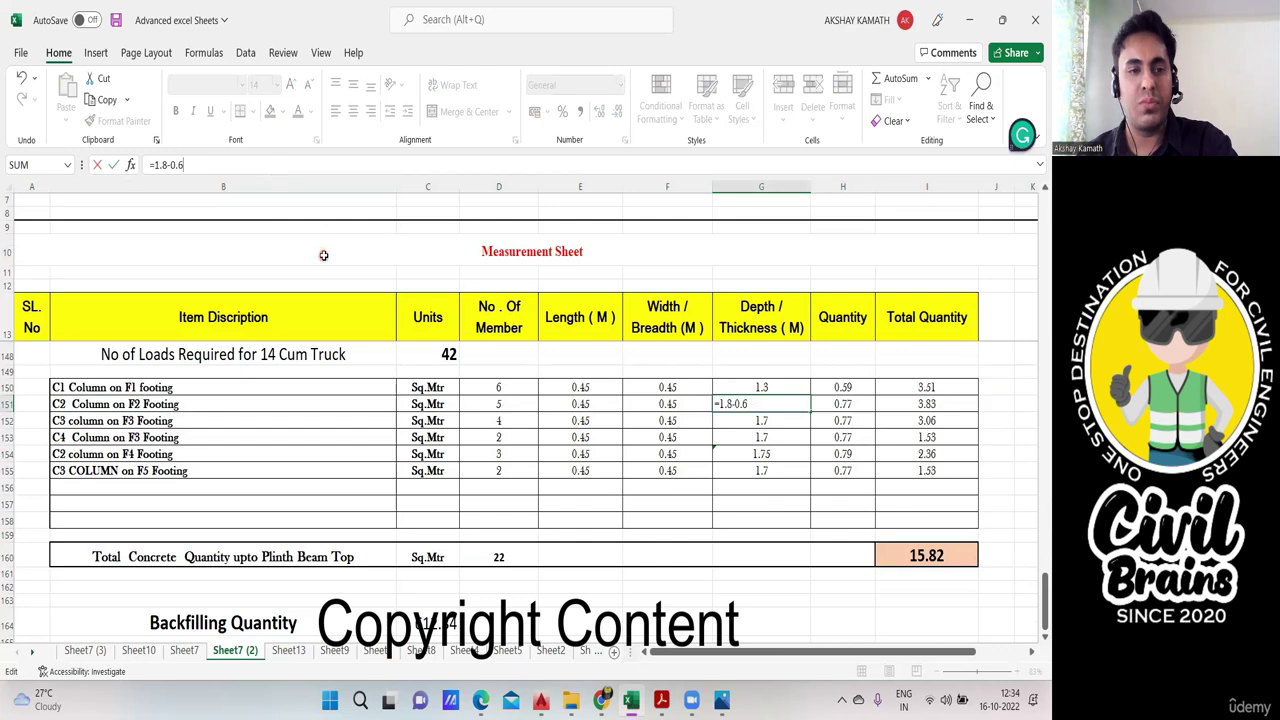
pyautogui.press('Return')
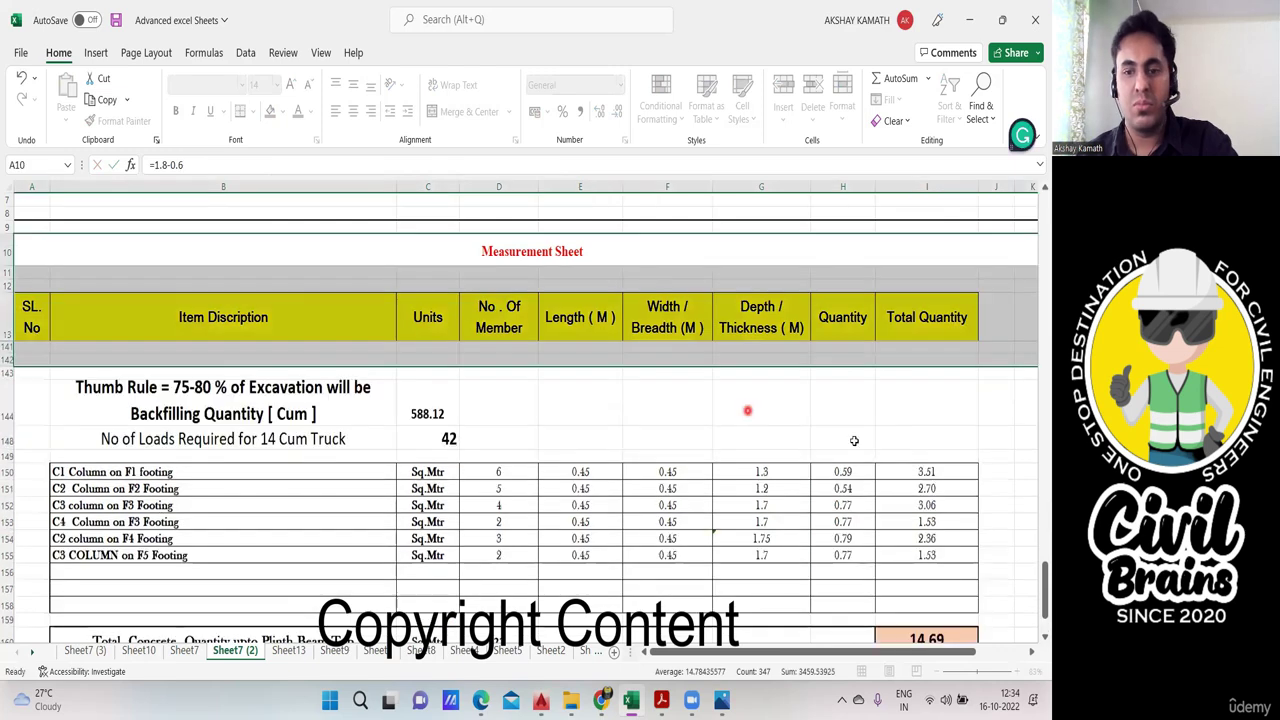
# Step: Change the depth formula of C3 column on F3 Footing in G152 to =1.8-0.6
pyautogui.click(799, 505)
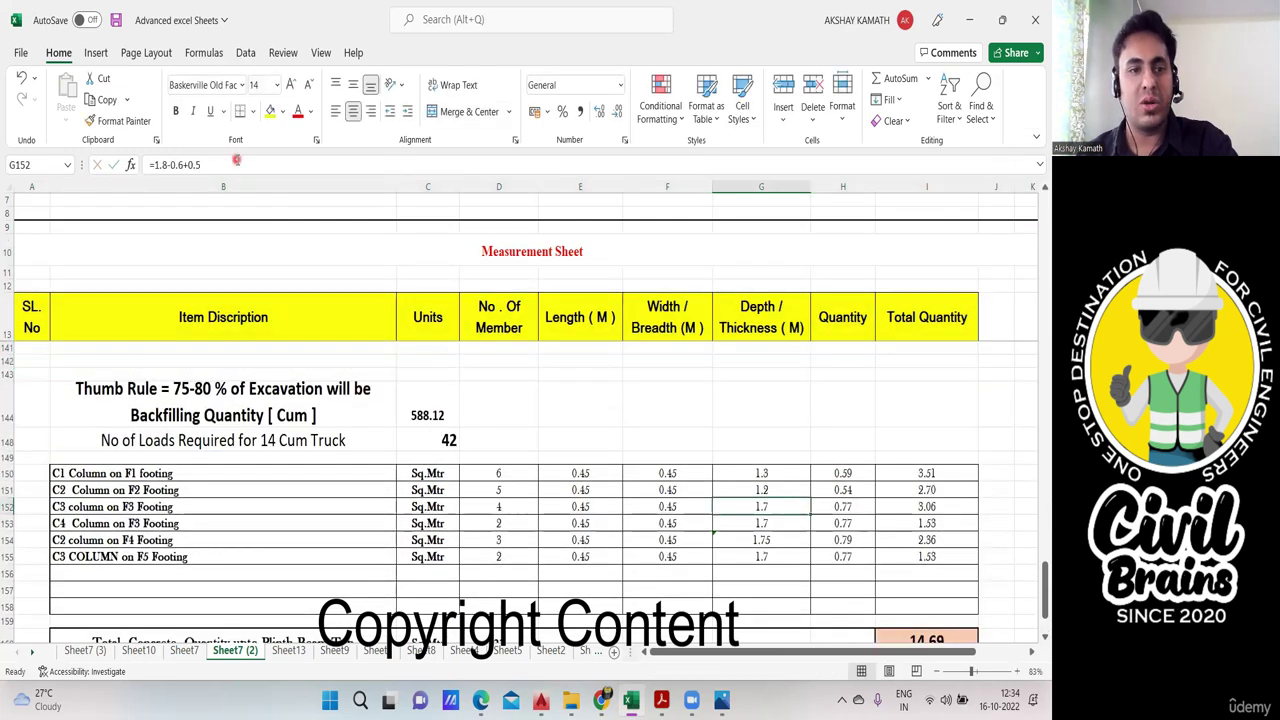
pyautogui.click(236, 161)
pyautogui.press('BackSpace')
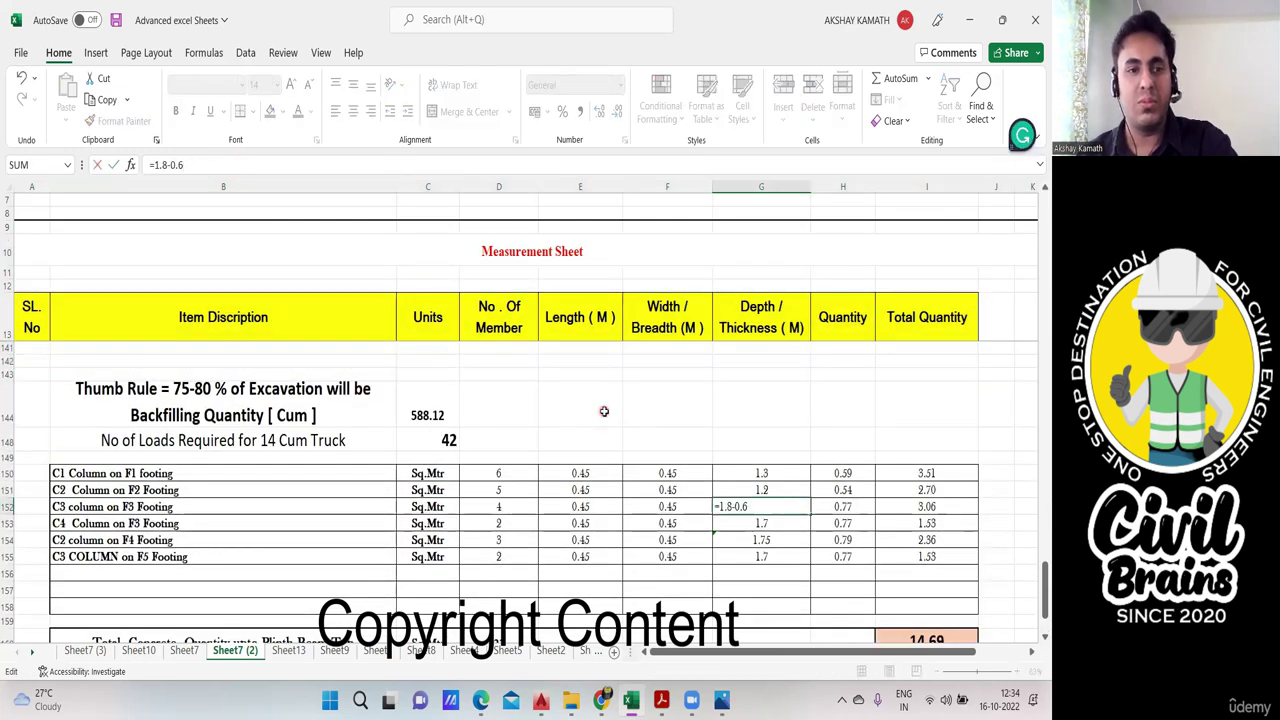
pyautogui.click(603, 415)
# Step: Change the depth formula of C4 Column on F3 Footing in G153 to =1.8-0.6
pyautogui.scroll(-2, 793, 446)
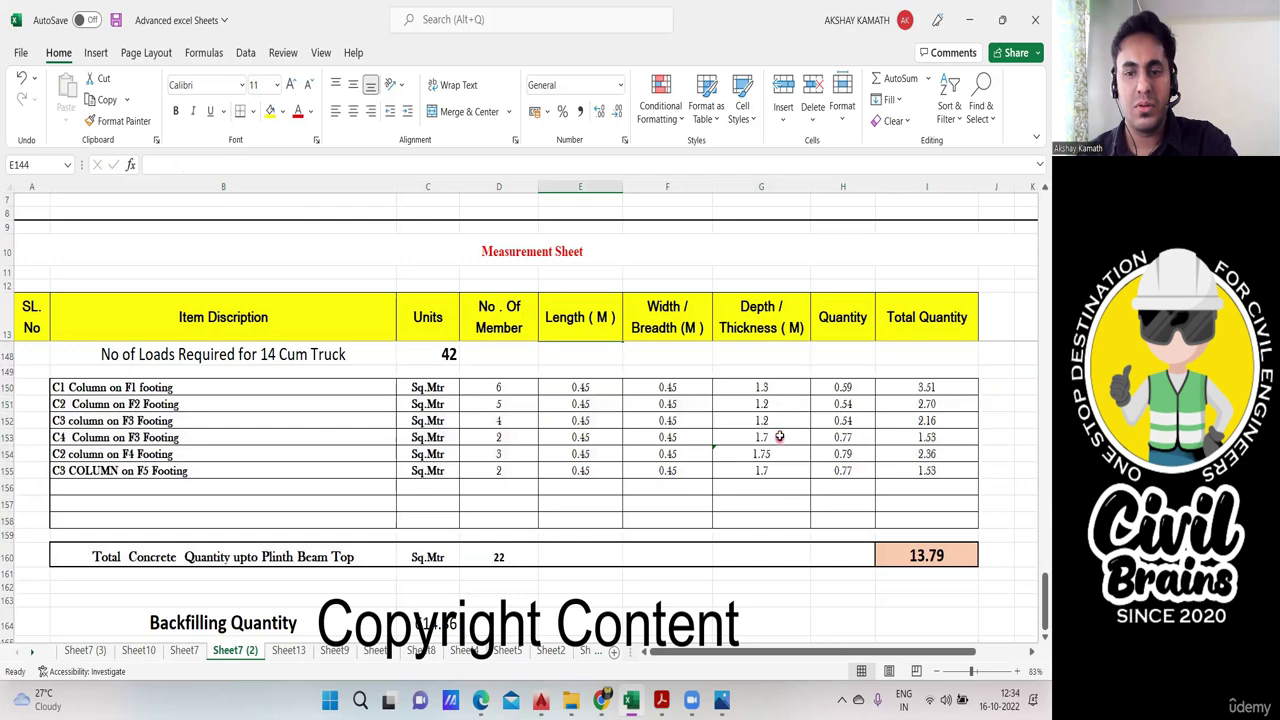
pyautogui.click(779, 437)
pyautogui.click(285, 163)
pyautogui.press('BackSpace')
pyautogui.press('BackSpace')
pyautogui.press('BackSpace')
pyautogui.press('BackSpace')
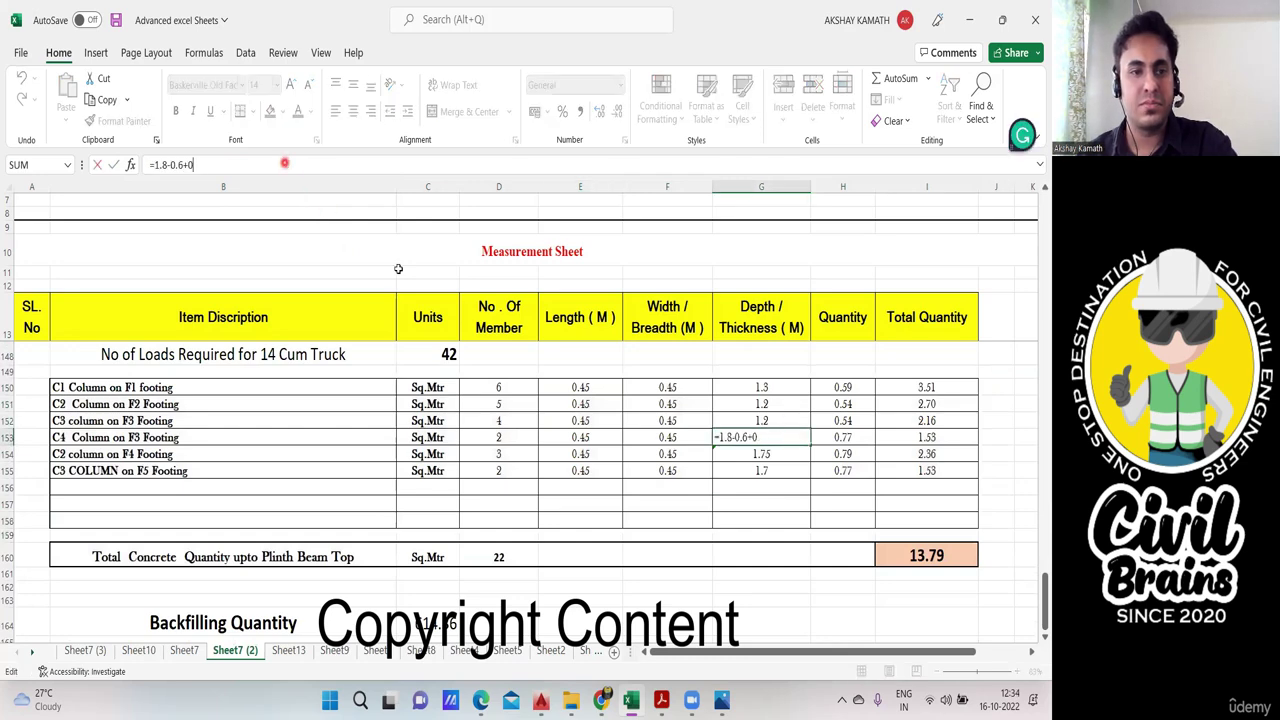
pyautogui.click(808, 601)
# Step: Change the depth formula of C2 column on F4 Footing in G154 to =1.8-0.55
pyautogui.click(770, 456)
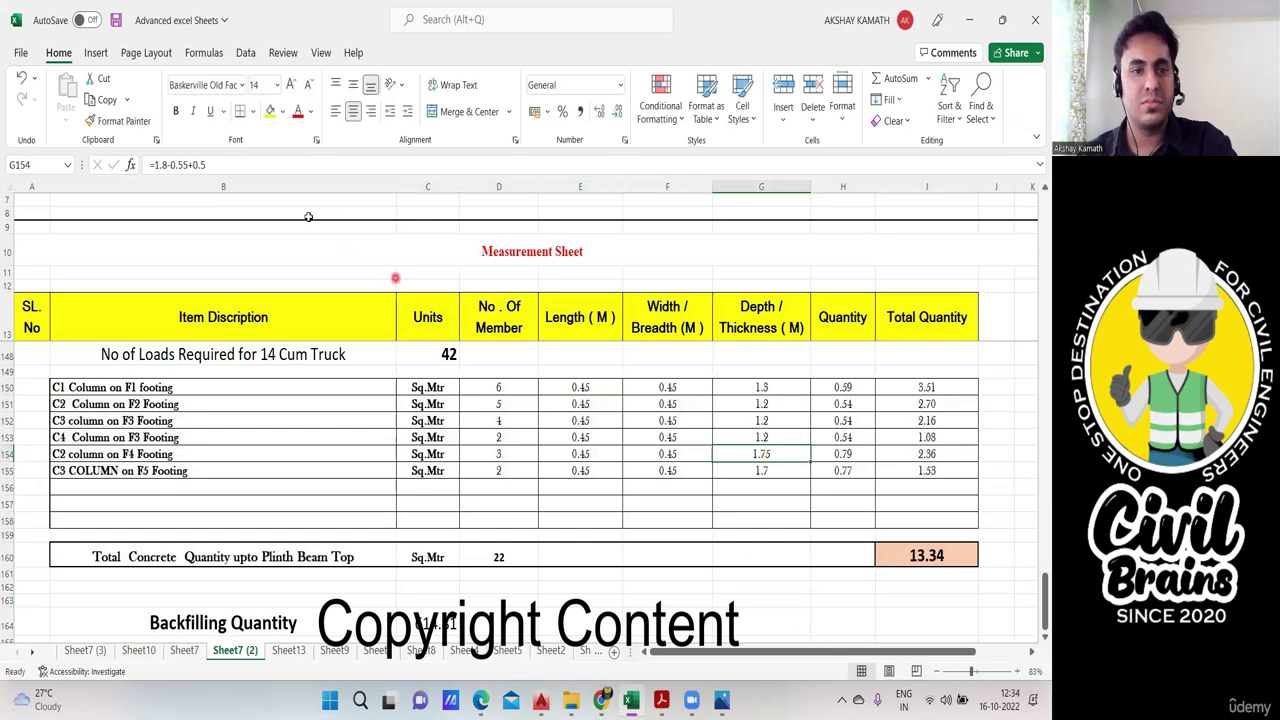
pyautogui.click(287, 169)
pyautogui.press('BackSpace')
pyautogui.press('BackSpace')
pyautogui.press('BackSpace')
pyautogui.press('BackSpace')
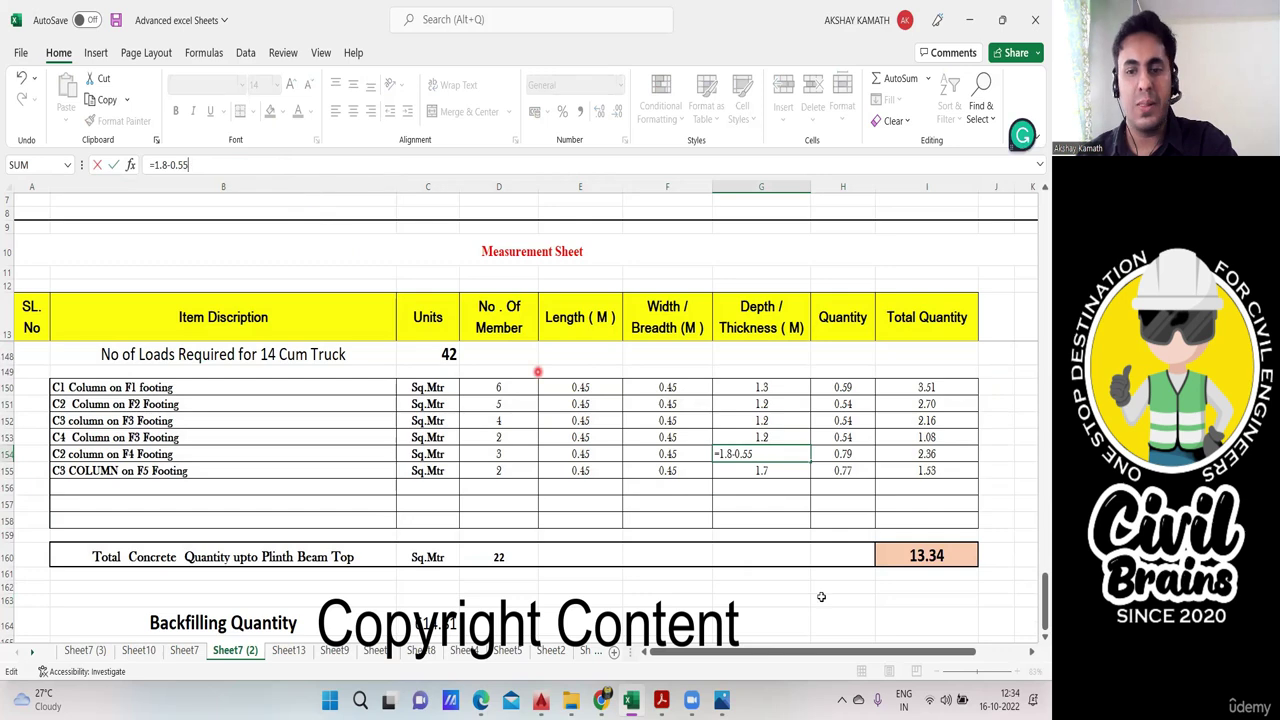
pyautogui.click(815, 590)
# Step: Change the depth formula of C3 COLUMN on F5 Footing in G155 to =1.8-0.6
pyautogui.click(766, 470)
pyautogui.click(298, 168)
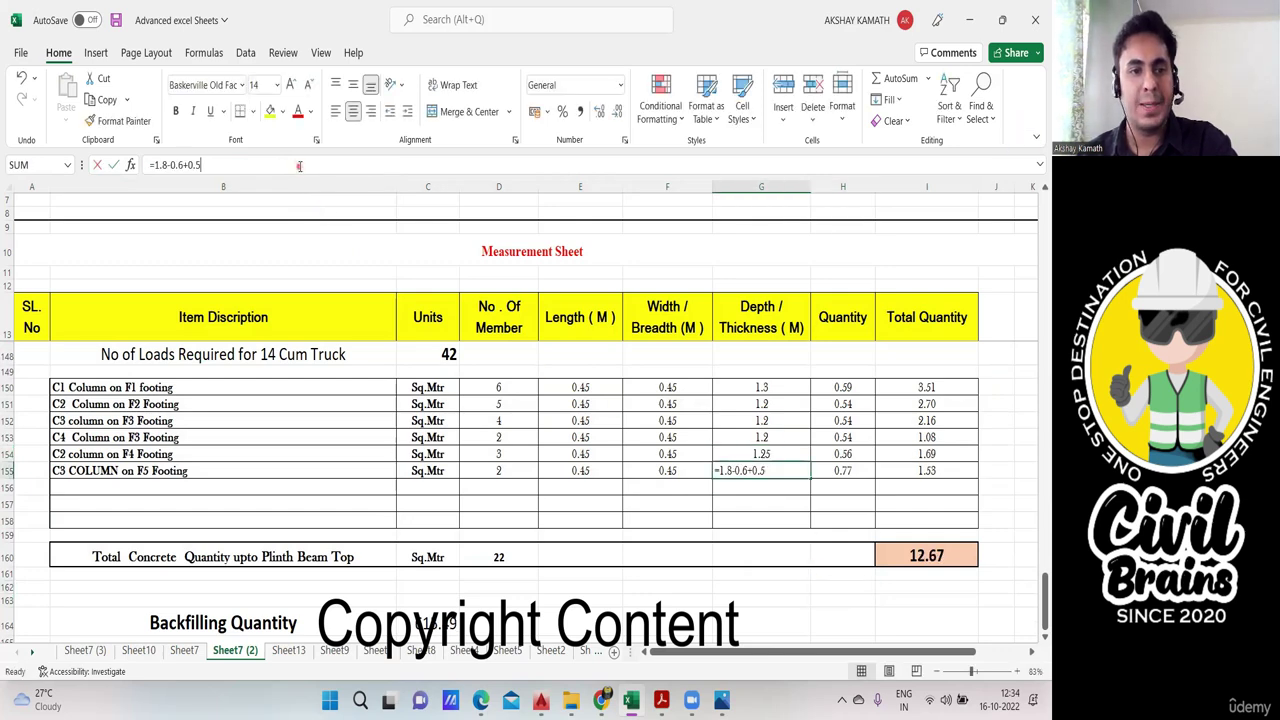
pyautogui.press('BackSpace')
pyautogui.press('BackSpace')
pyautogui.press('BackSpace')
pyautogui.press('BackSpace')
pyautogui.click(722, 588)
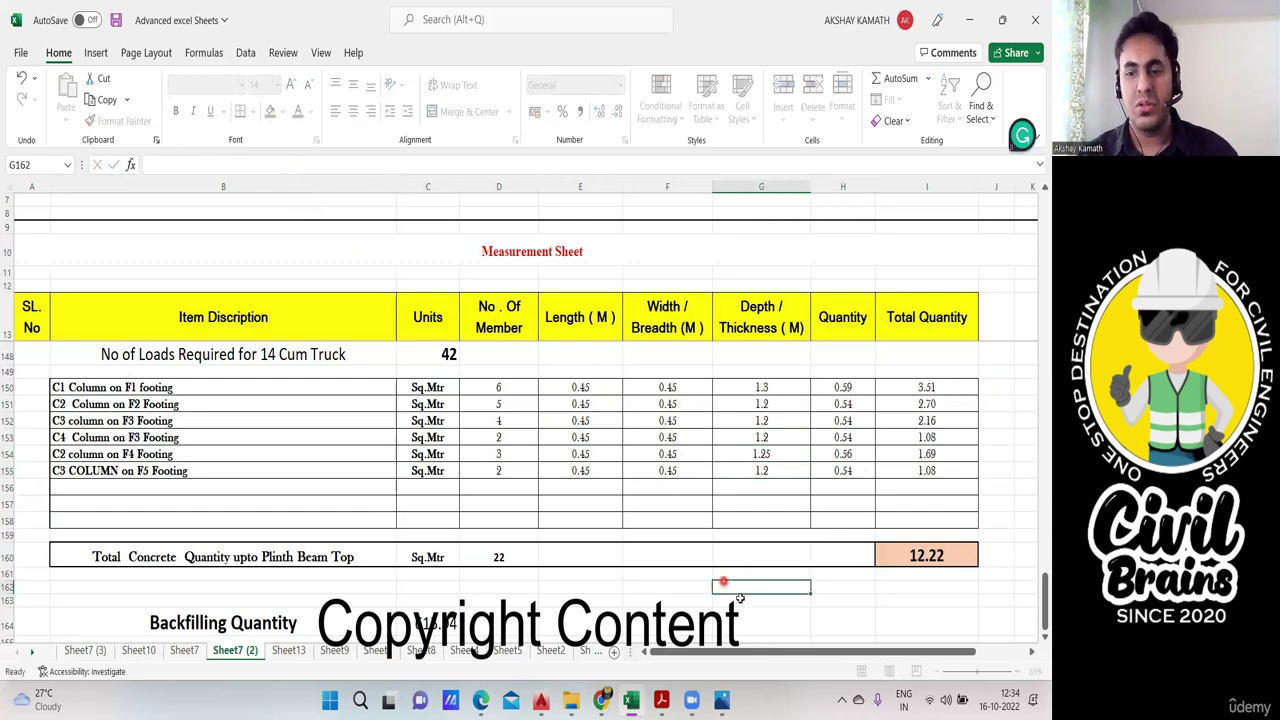
# Step: Replace the last deduction in the C144 backfilling formula with J160, giving =I27-I44-I74-I106-J160
pyautogui.scroll(1, 943, 606)
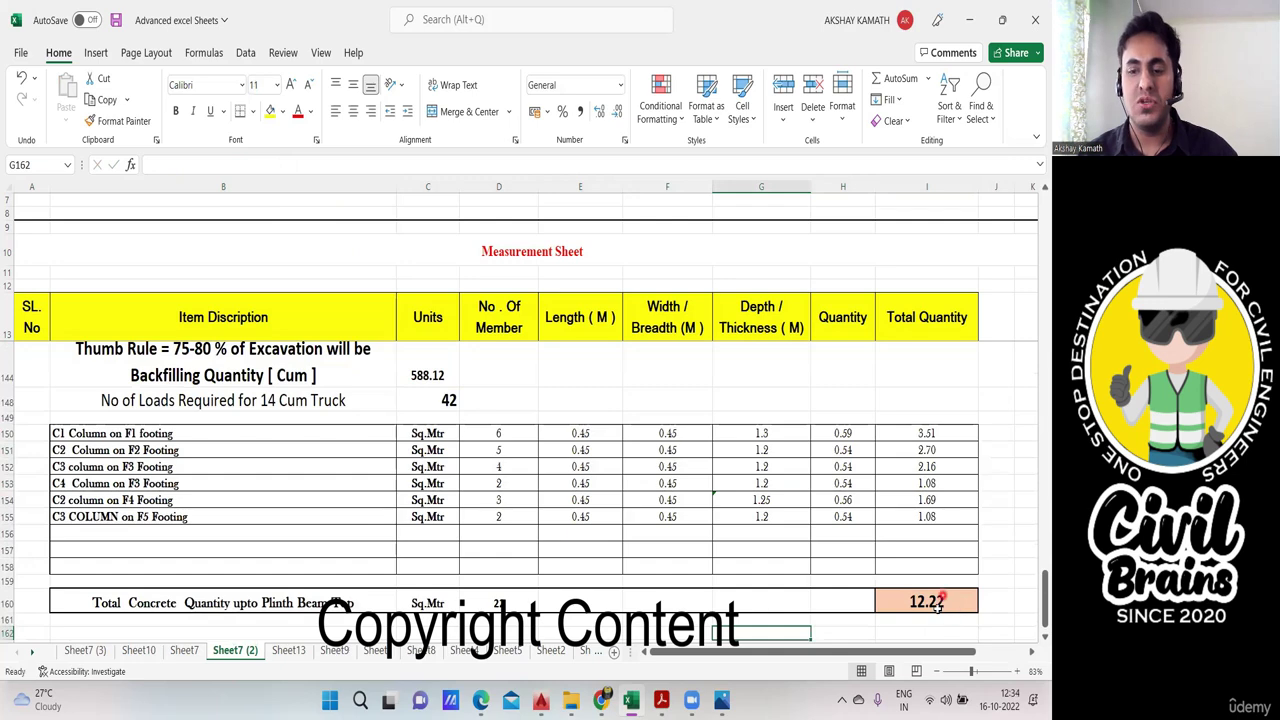
pyautogui.scroll(1, 940, 616)
pyautogui.click(440, 415)
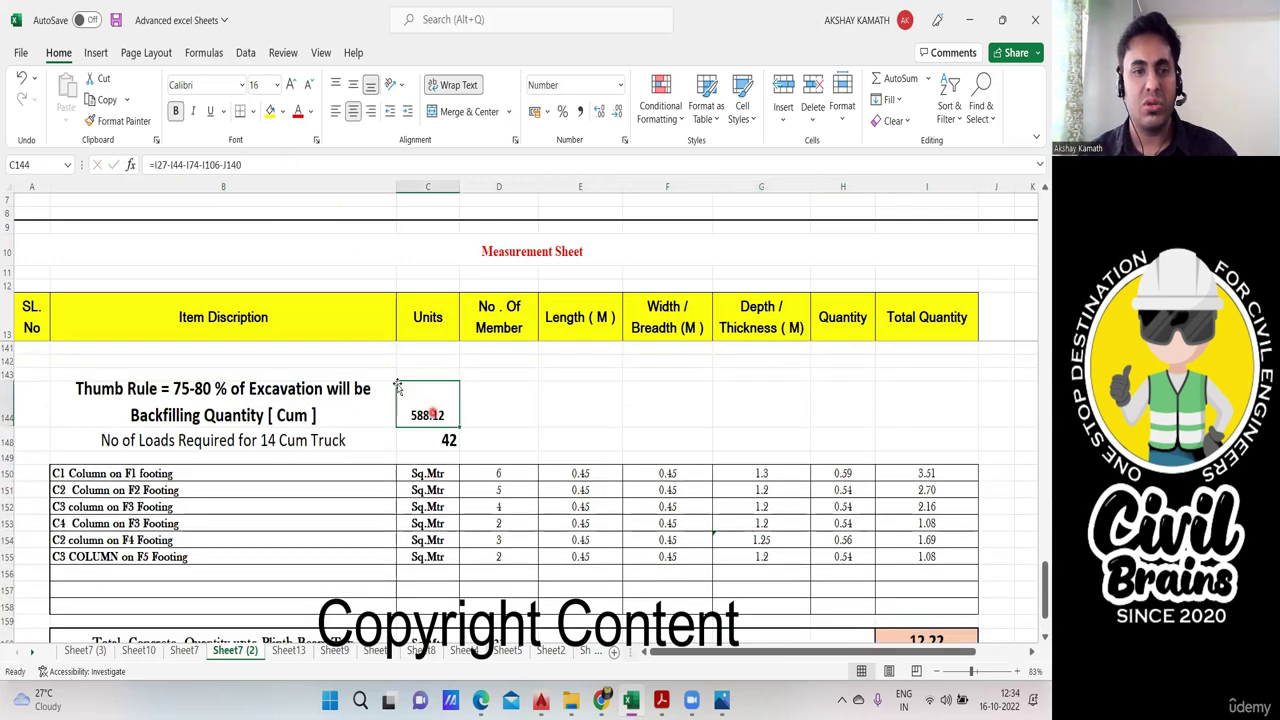
pyautogui.click(253, 165)
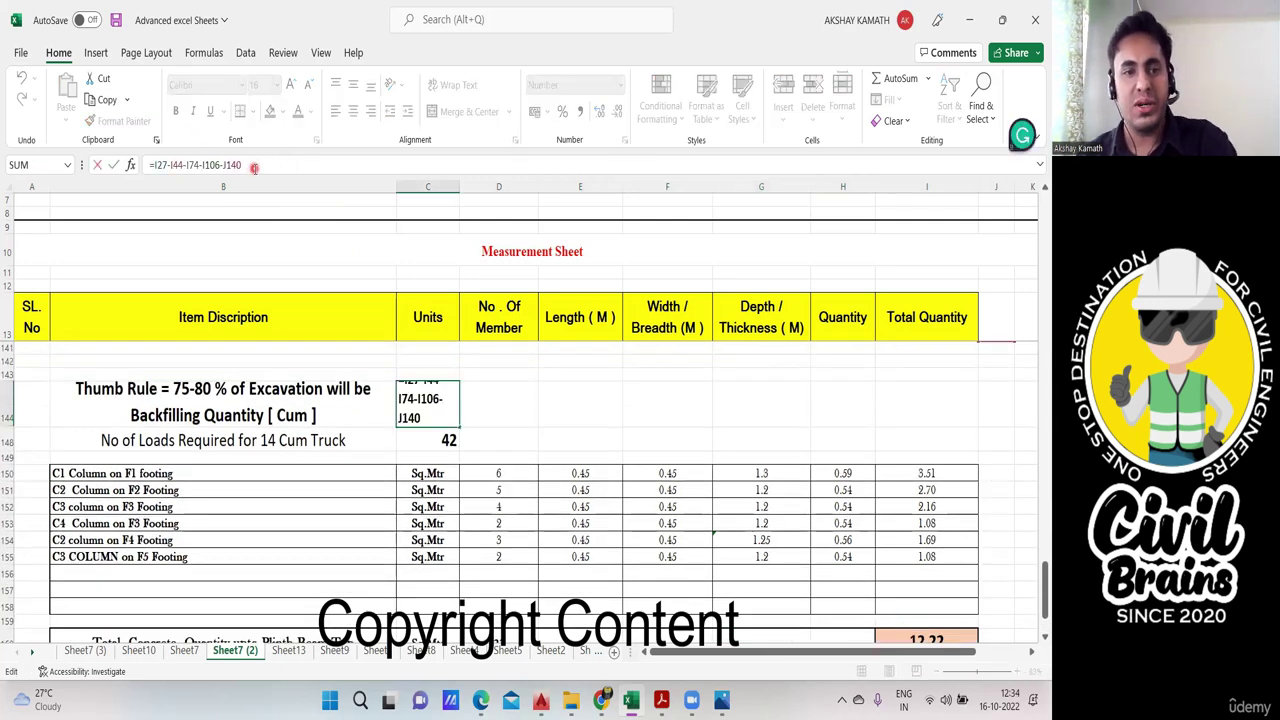
pyautogui.press('BackSpace')
pyautogui.press('BackSpace')
pyautogui.press('BackSpace')
pyautogui.press('BackSpace')
pyautogui.scroll(-1, 954, 612)
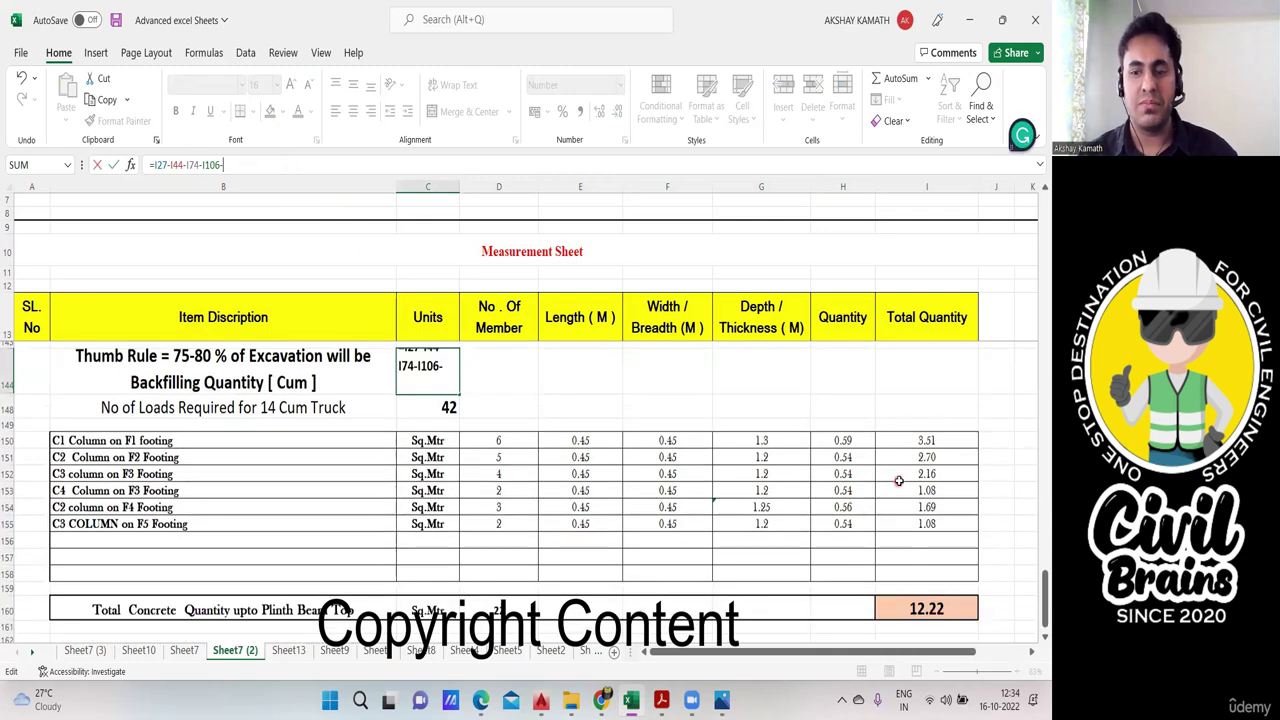
pyautogui.scroll(-1, 955, 607)
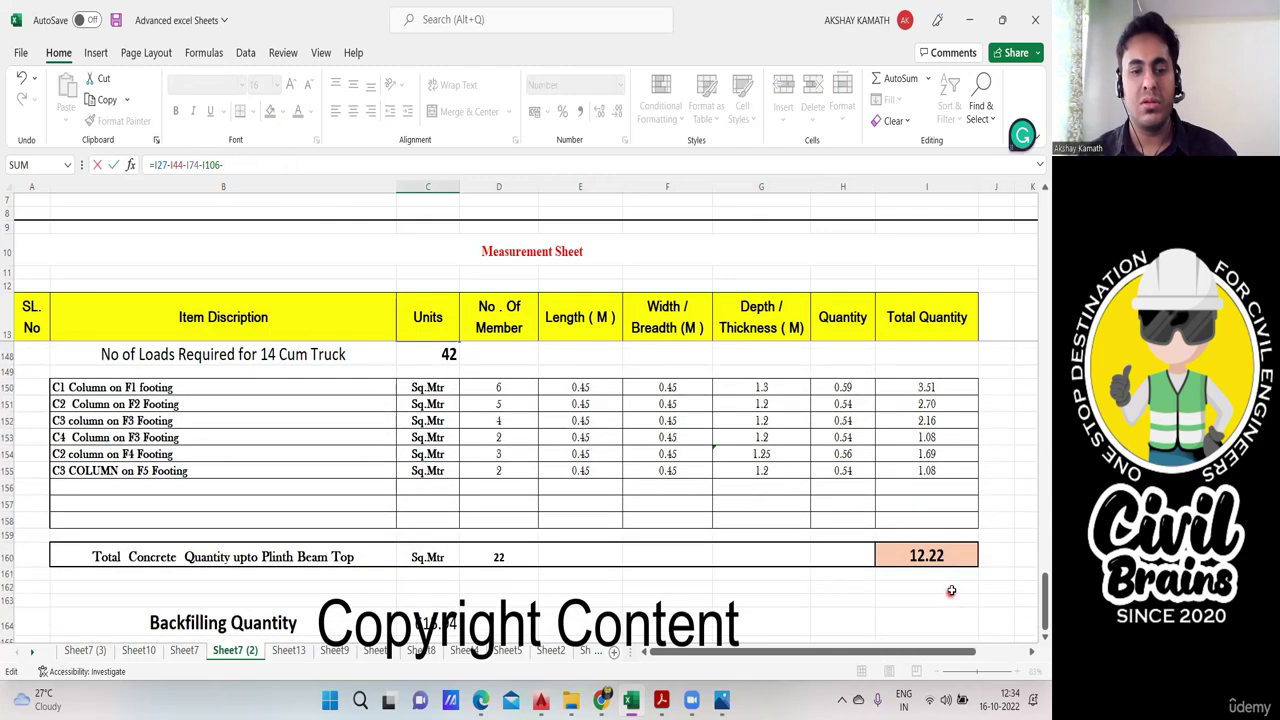
pyautogui.scroll(-1, 951, 591)
pyautogui.click(938, 502)
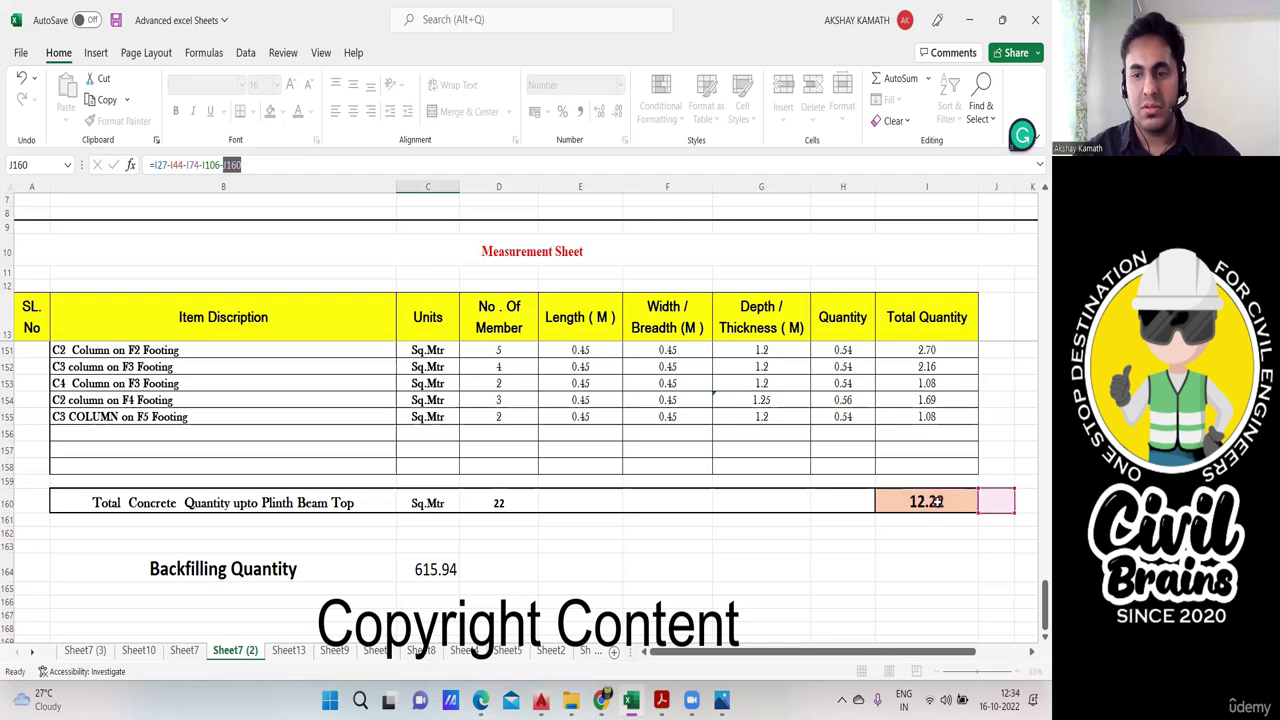
pyautogui.press('Escape')
# Step: Review the C144 backfilling formula against the excavation, stone soling, PCC, footing concrete and neck column totals in the sheet
pyautogui.scroll(5, 889, 540)
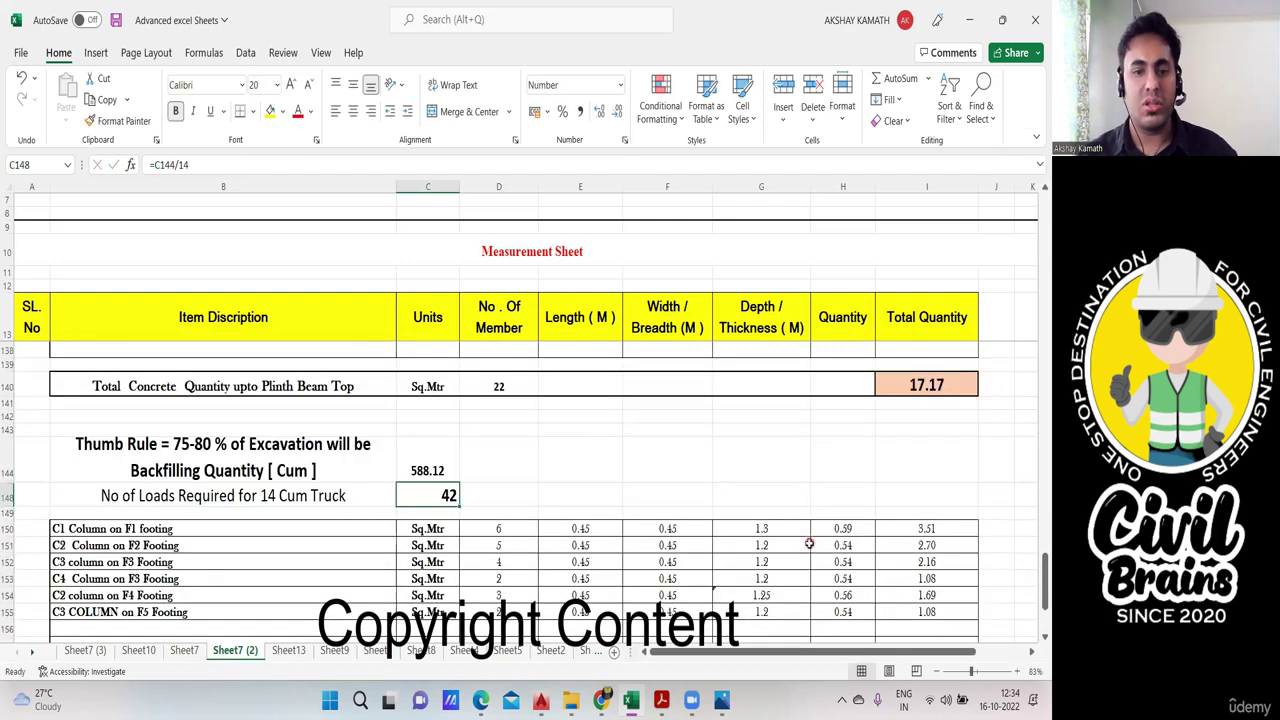
pyautogui.press('Up')
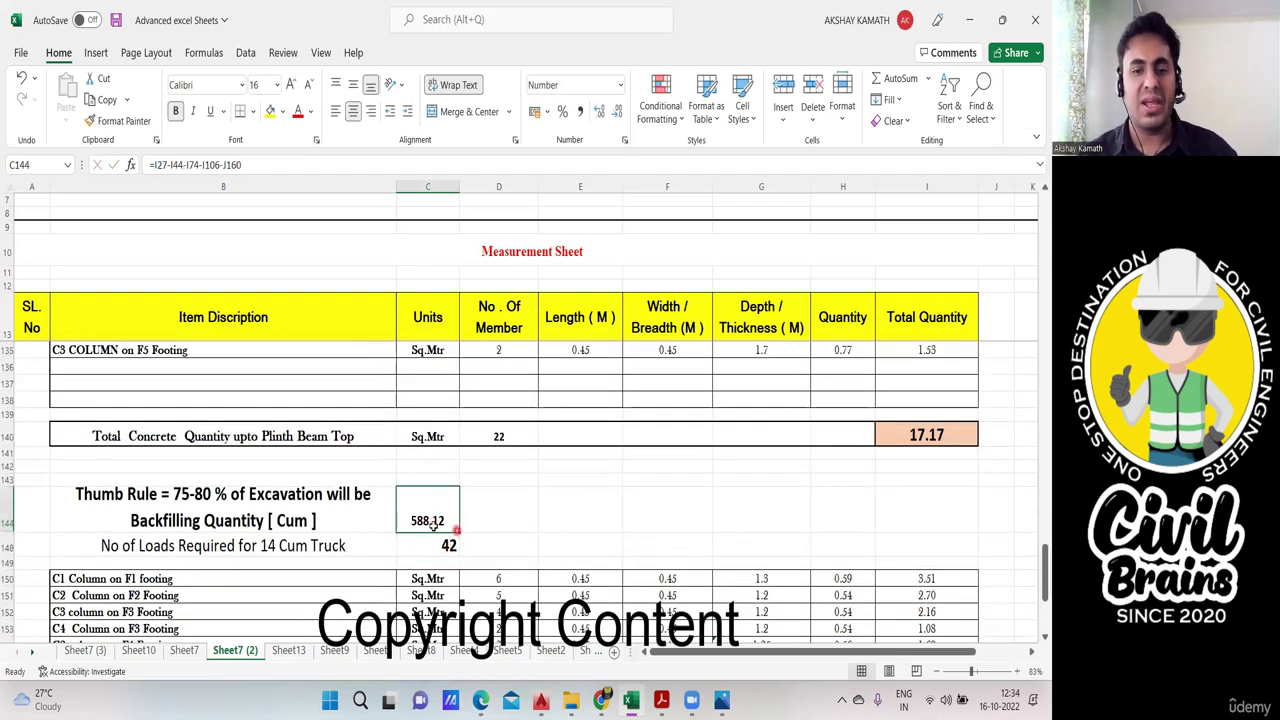
pyautogui.scroll(20, 806, 524)
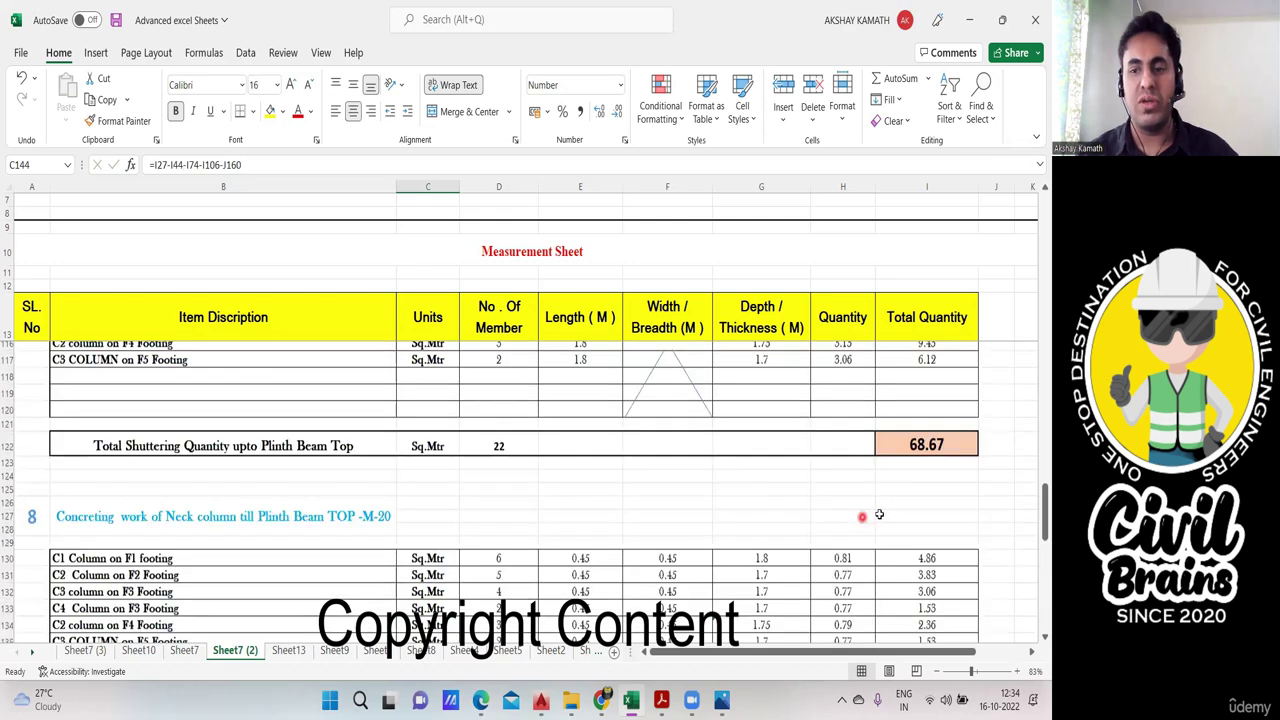
pyautogui.scroll(6, 889, 510)
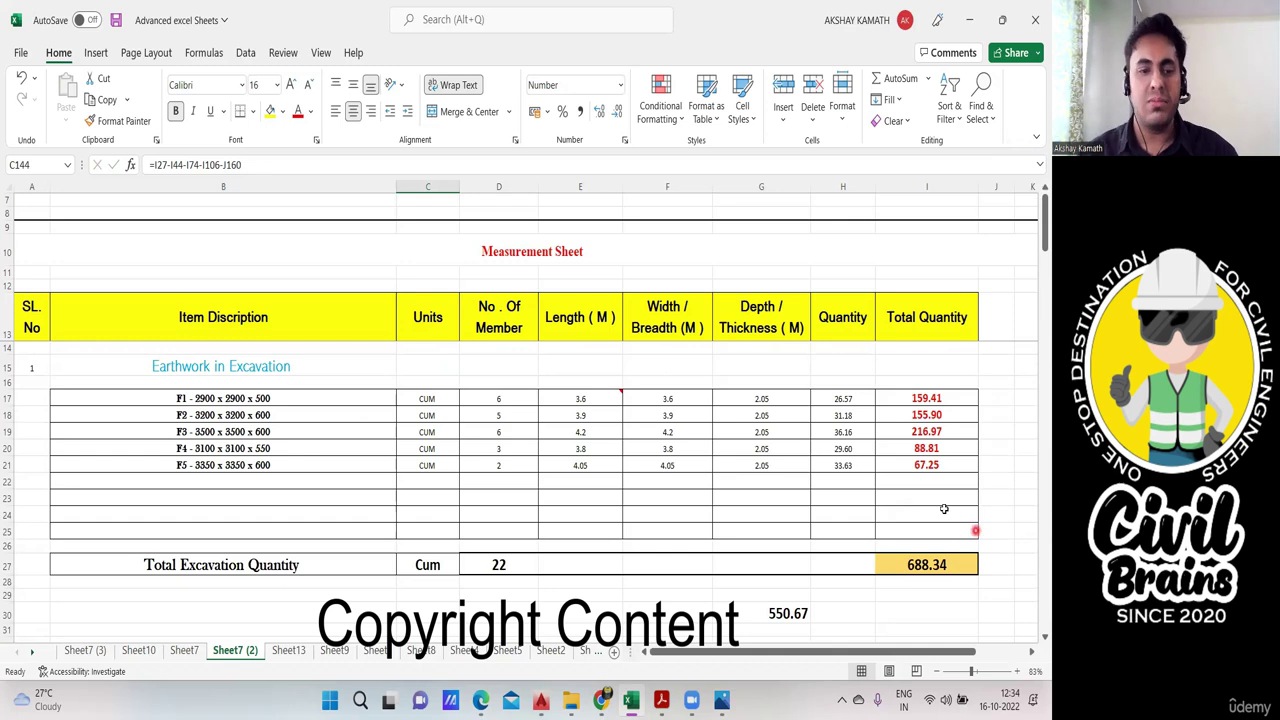
pyautogui.rightClick(970, 531)
pyautogui.scroll(-2, 480, 525)
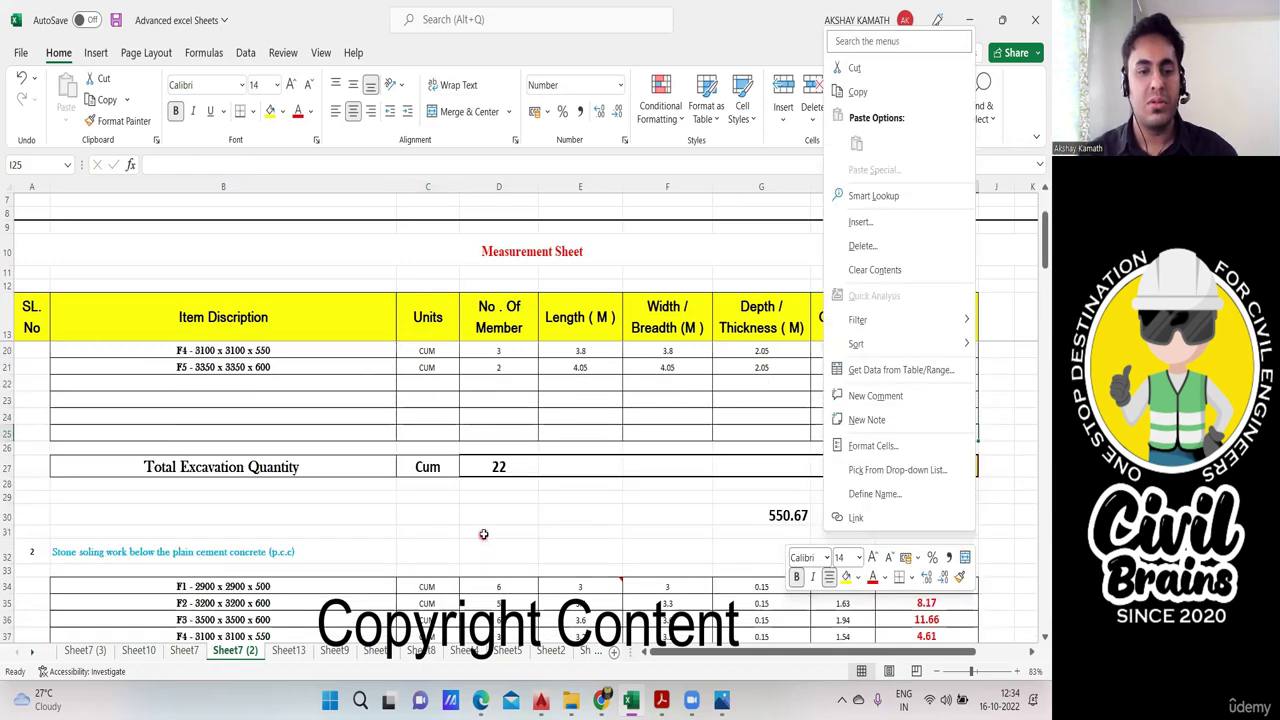
pyautogui.click(483, 534)
pyautogui.scroll(-5, 500, 540)
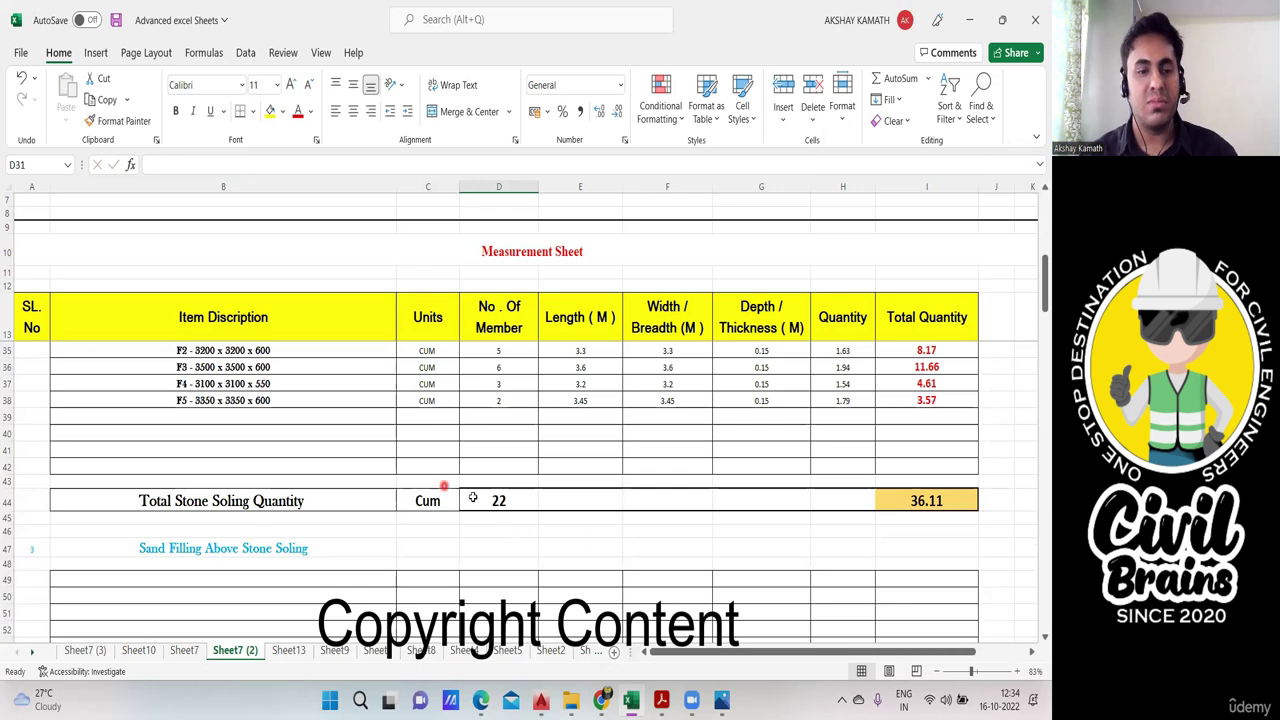
pyautogui.scroll(-7, 479, 494)
pyautogui.scroll(-2, 479, 496)
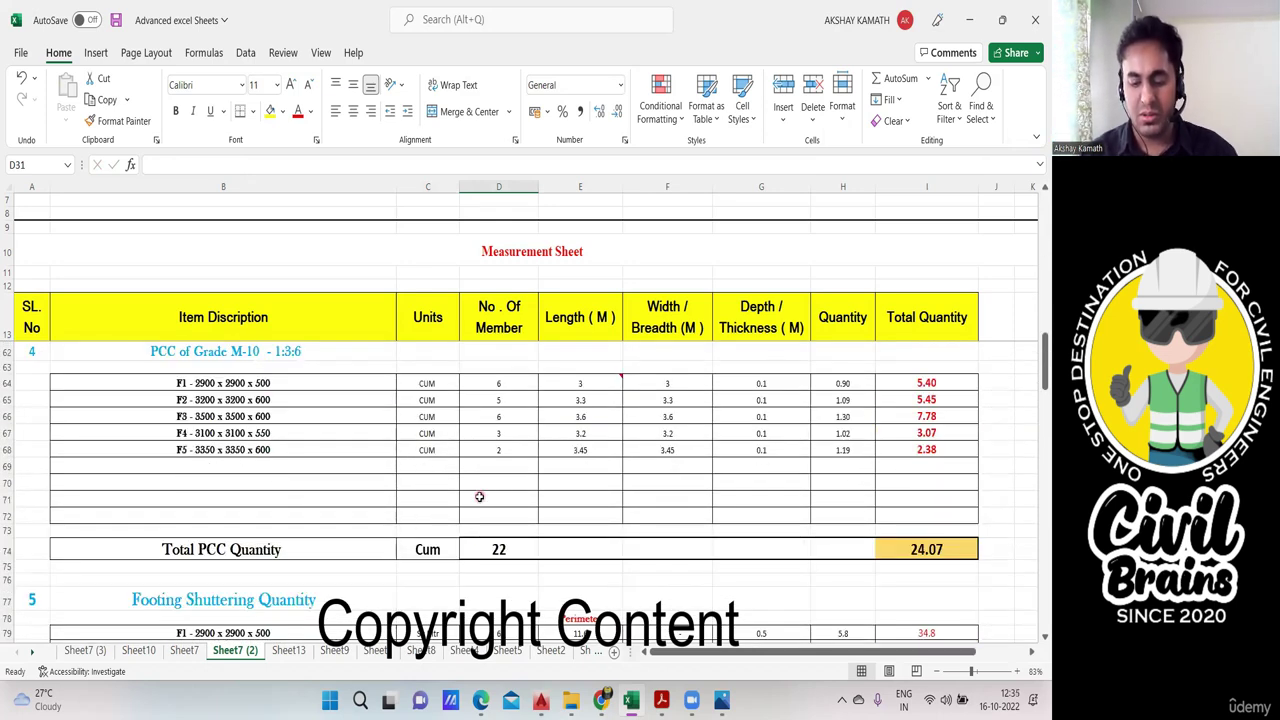
pyautogui.scroll(-4, 489, 470)
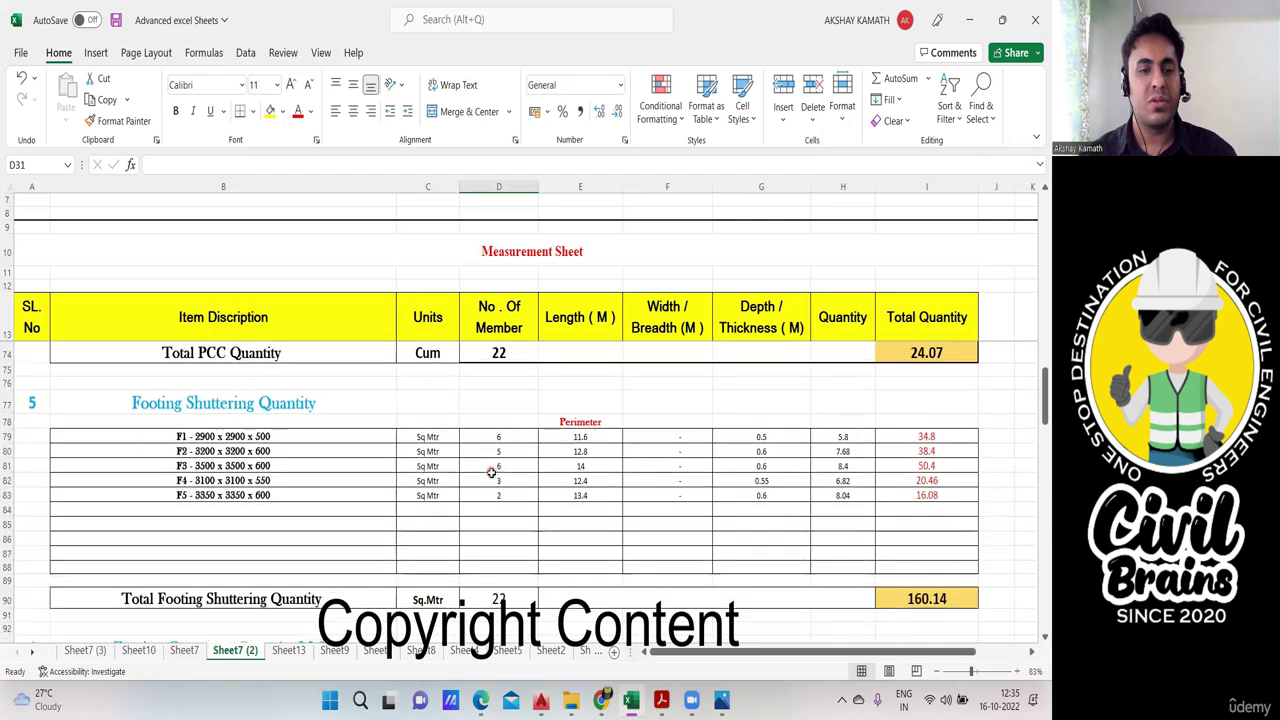
pyautogui.scroll(-7, 493, 476)
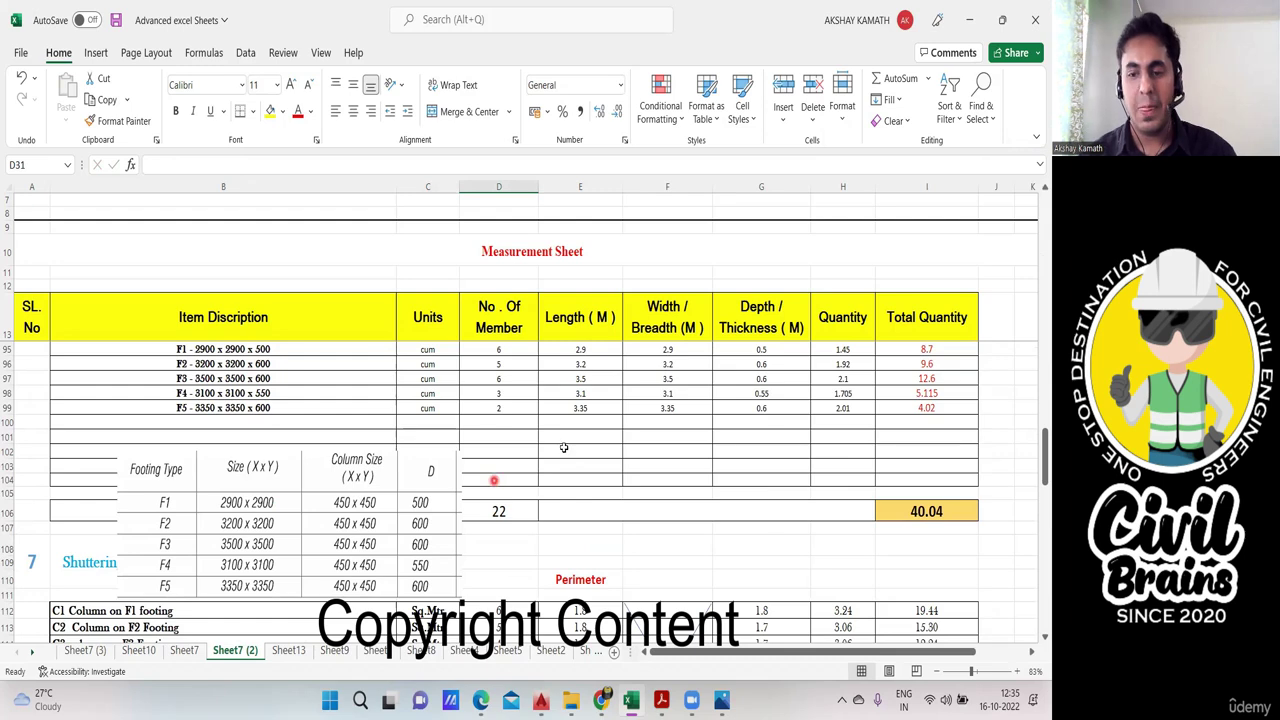
pyautogui.scroll(-10, 564, 447)
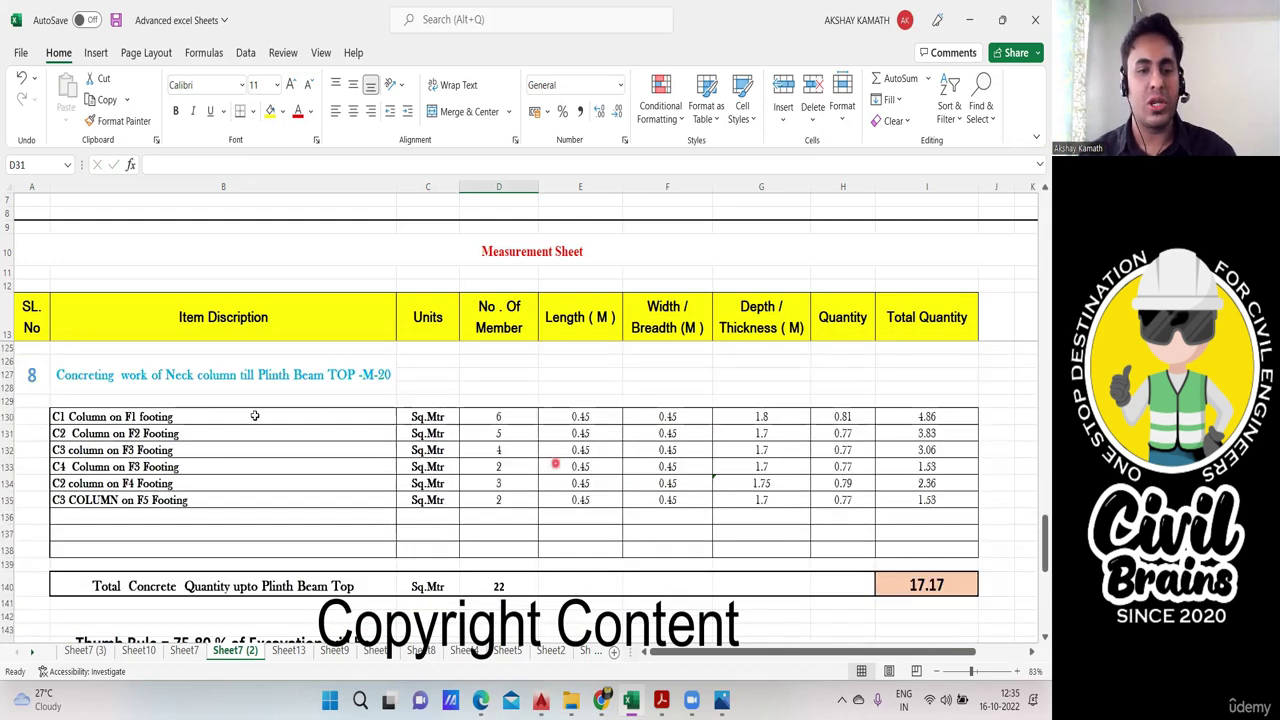
pyautogui.scroll(-5, 357, 420)
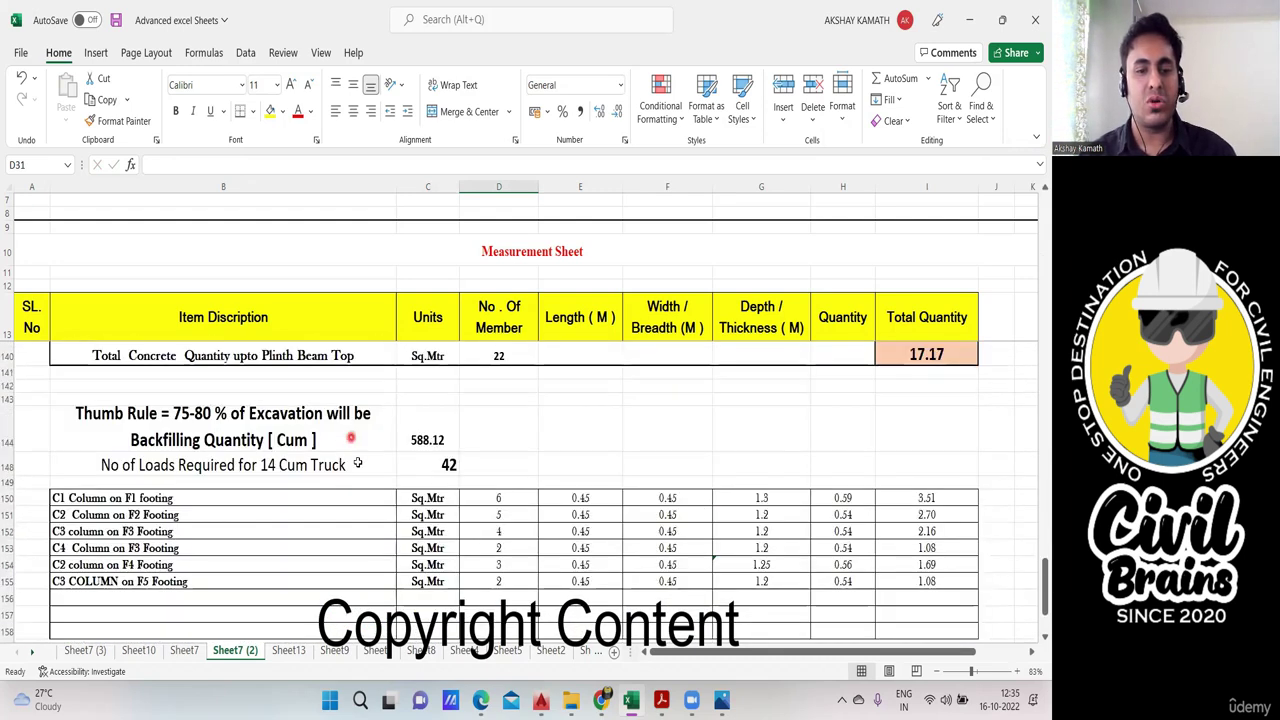
pyautogui.scroll(-1, 800, 612)
pyautogui.scroll(1, 935, 607)
pyautogui.scroll(-2, 945, 600)
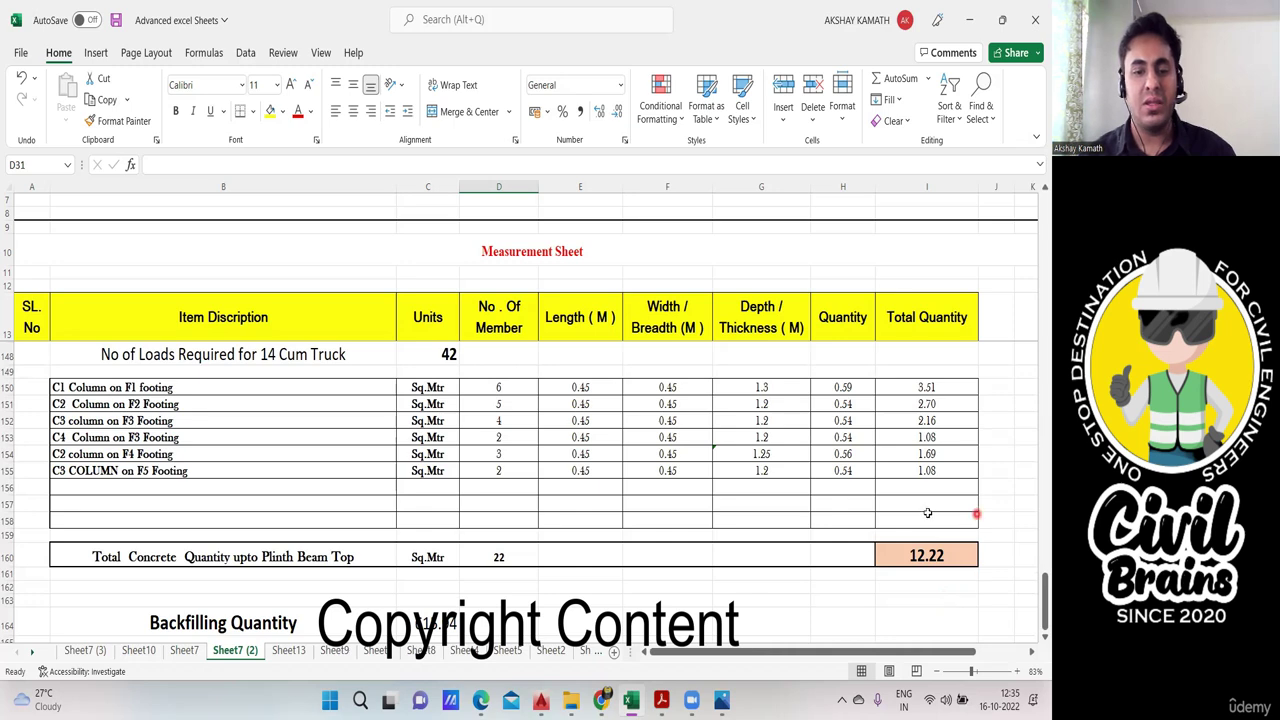
pyautogui.scroll(-1, 925, 560)
pyautogui.scroll(4, 910, 518)
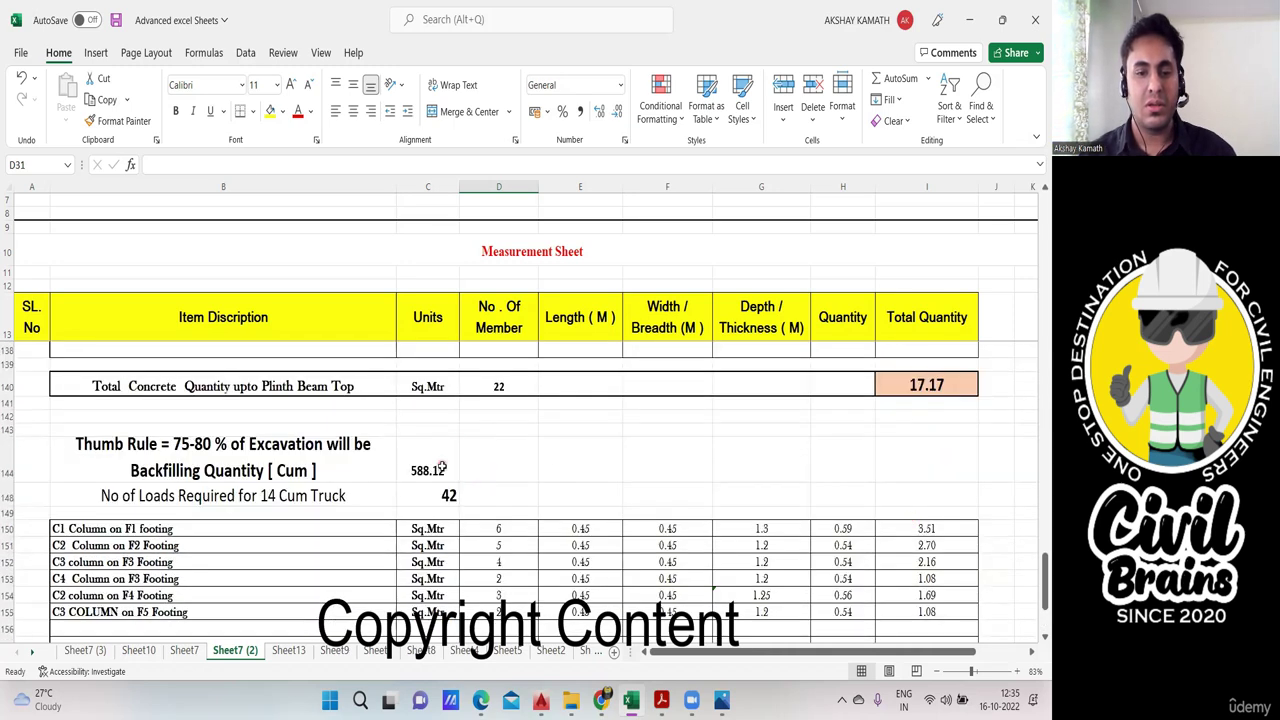
# Step: Clear all cell references from the C144 backfilling formula, leaving only the equals sign
pyautogui.click(452, 472)
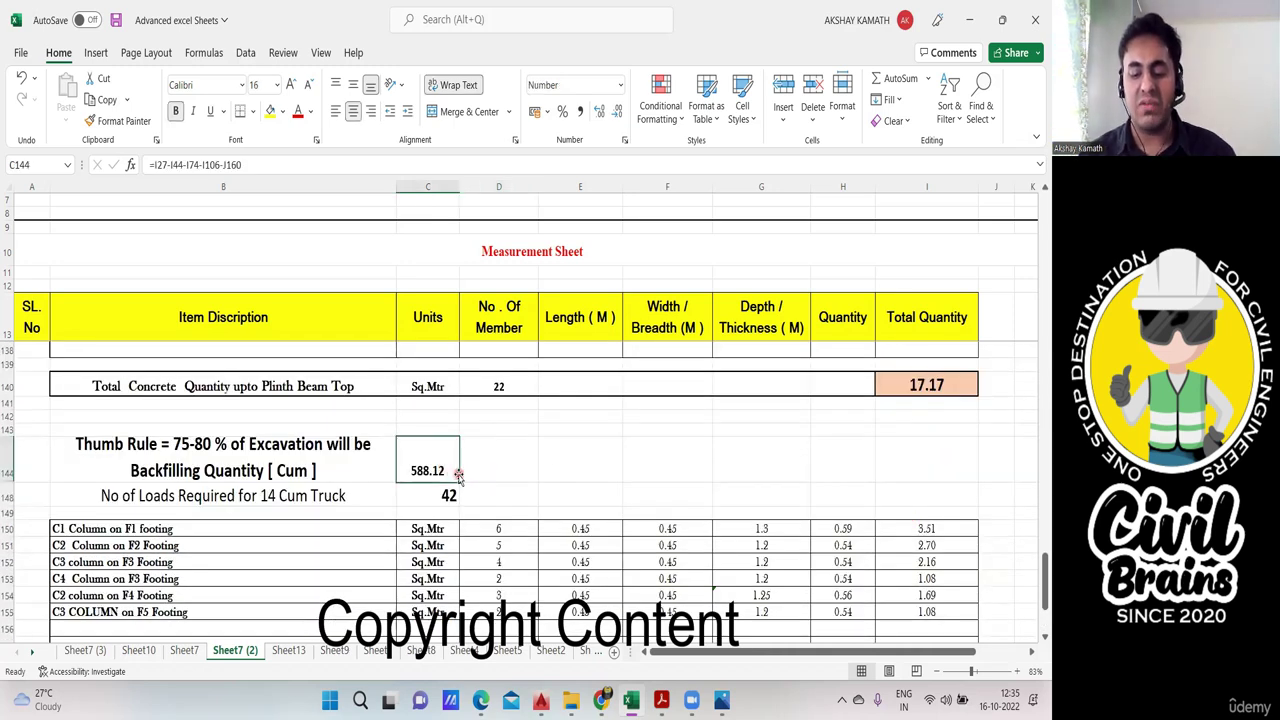
pyautogui.click(249, 167)
pyautogui.press('BackSpace')
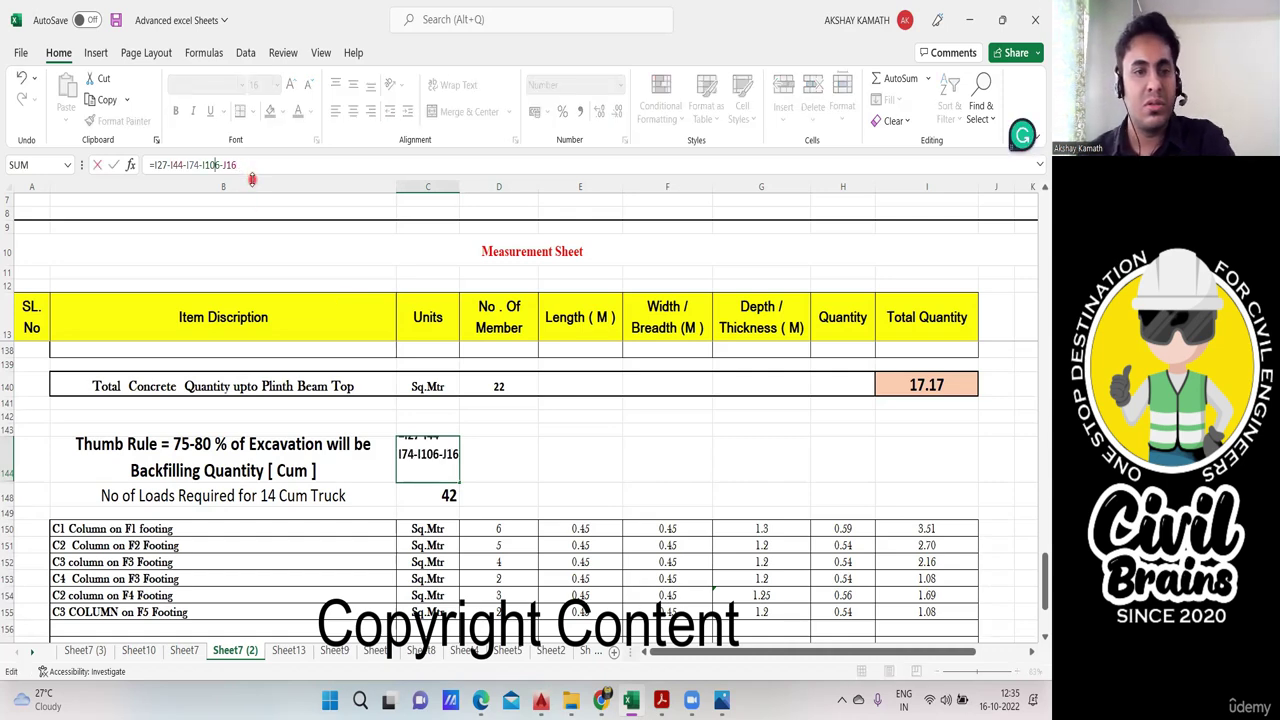
pyautogui.press('BackSpace')
pyautogui.press('BackSpace')
pyautogui.press('BackSpace')
pyautogui.press('BackSpace')
pyautogui.press('BackSpace')
pyautogui.press('BackSpace')
pyautogui.press('BackSpace')
pyautogui.press('BackSpace')
pyautogui.press('BackSpace')
pyautogui.press('BackSpace')
pyautogui.press('BackSpace')
pyautogui.press('BackSpace')
pyautogui.press('BackSpace')
pyautogui.press('BackSpace')
pyautogui.press('BackSpace')
pyautogui.press('BackSpace')
pyautogui.press('BackSpace')
pyautogui.press('BackSpace')
pyautogui.press('BackSpace')
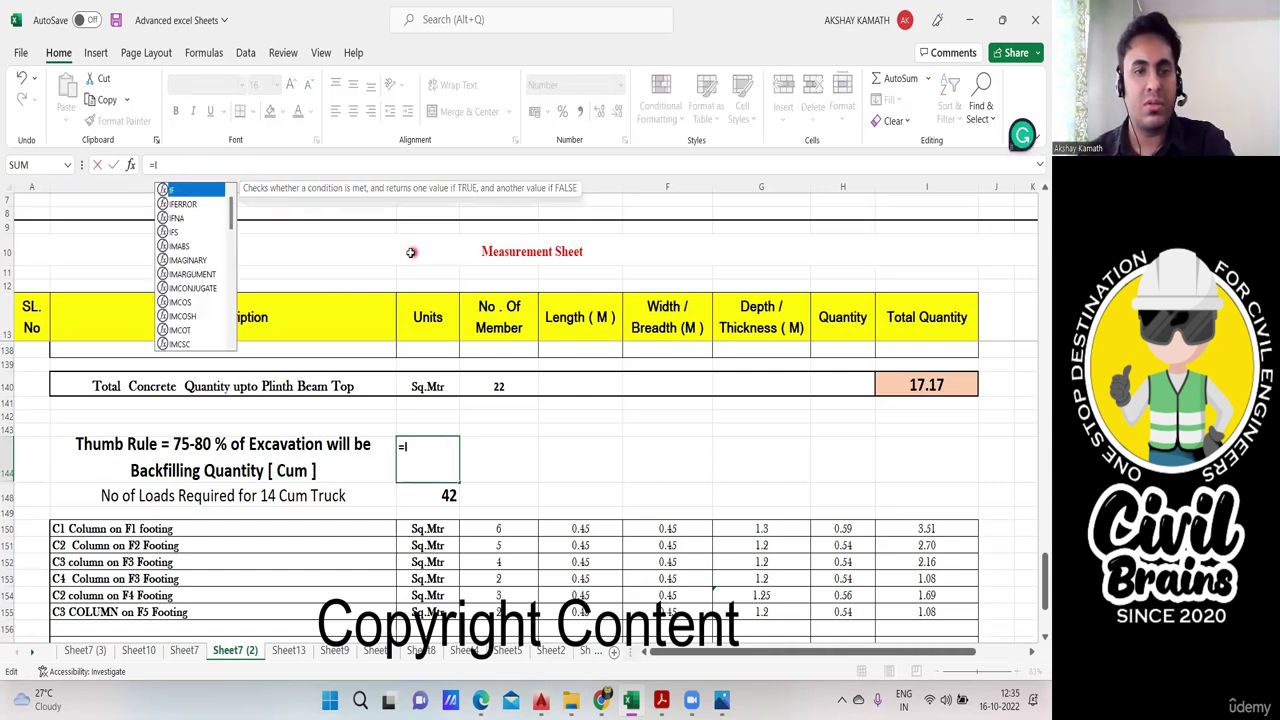
pyautogui.press('BackSpace')
# Step: Start the C144 formula with the total excavation quantity in I27 minus the total stone soling quantity in I44
pyautogui.scroll(10, 808, 420)
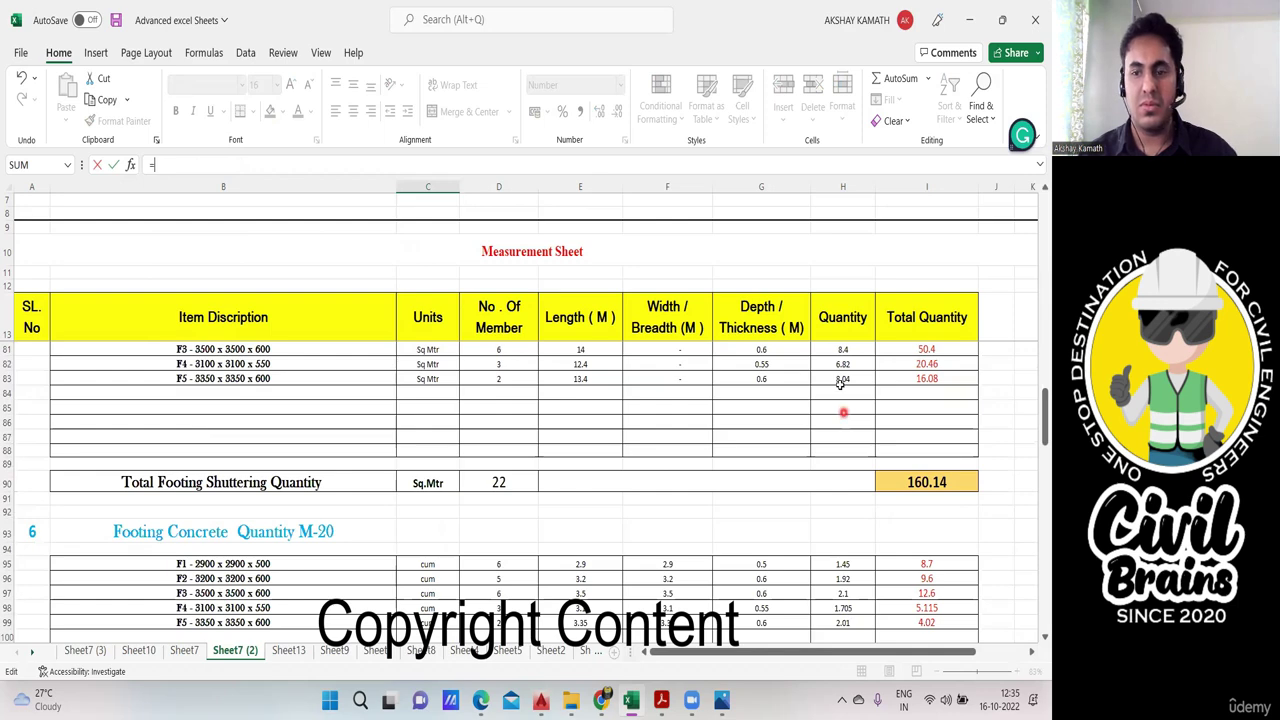
pyautogui.scroll(15, 840, 385)
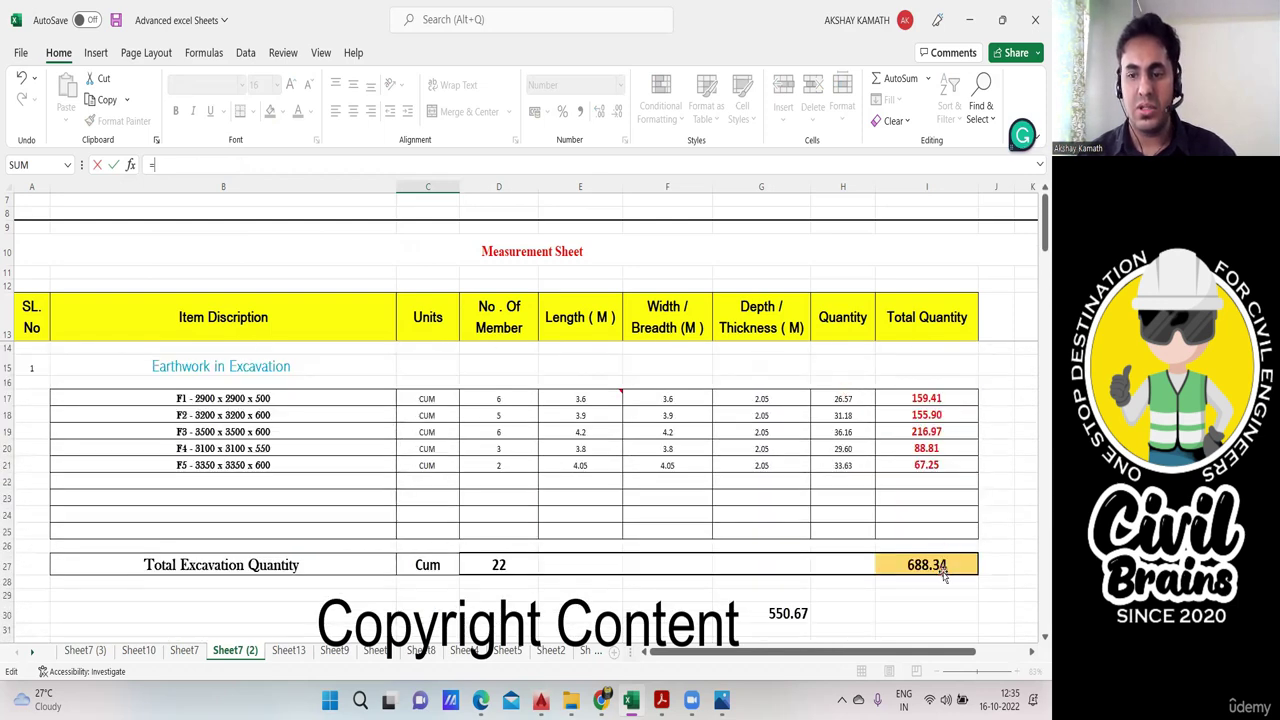
pyautogui.click(942, 565)
pyautogui.scroll(-3, 935, 530)
pyautogui.write('-')
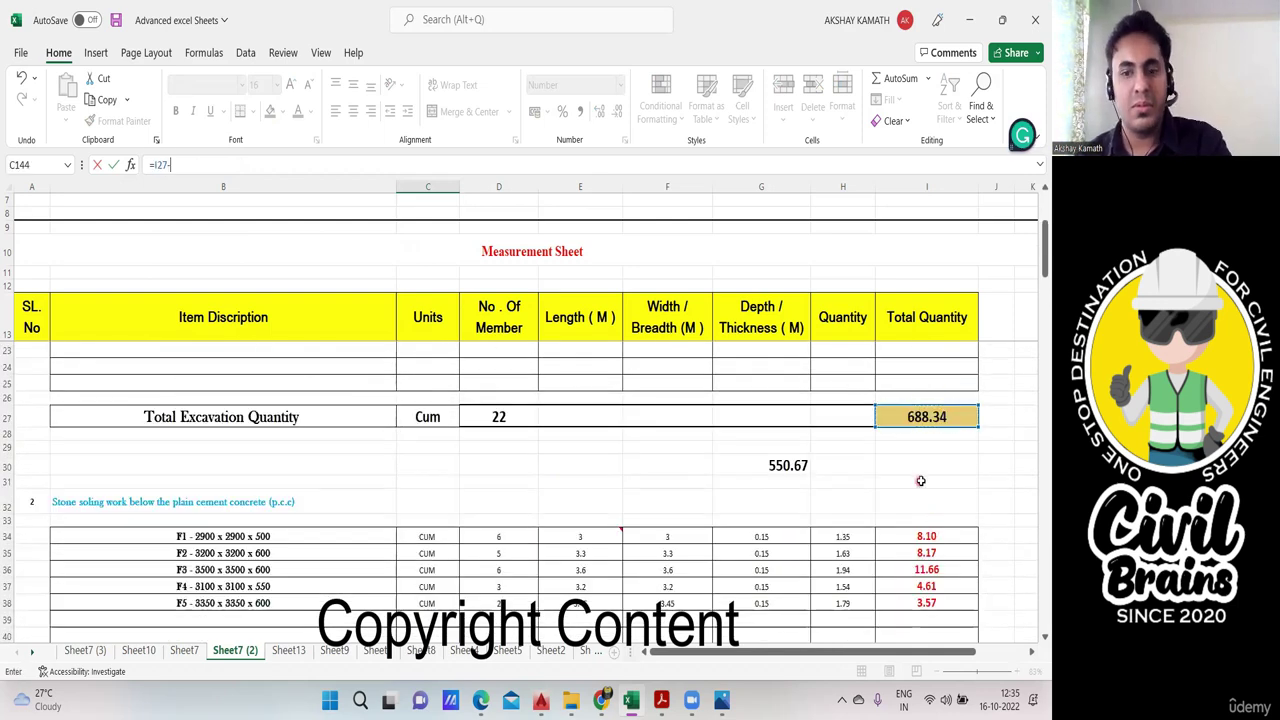
pyautogui.scroll(-5, 920, 481)
pyautogui.click(938, 452)
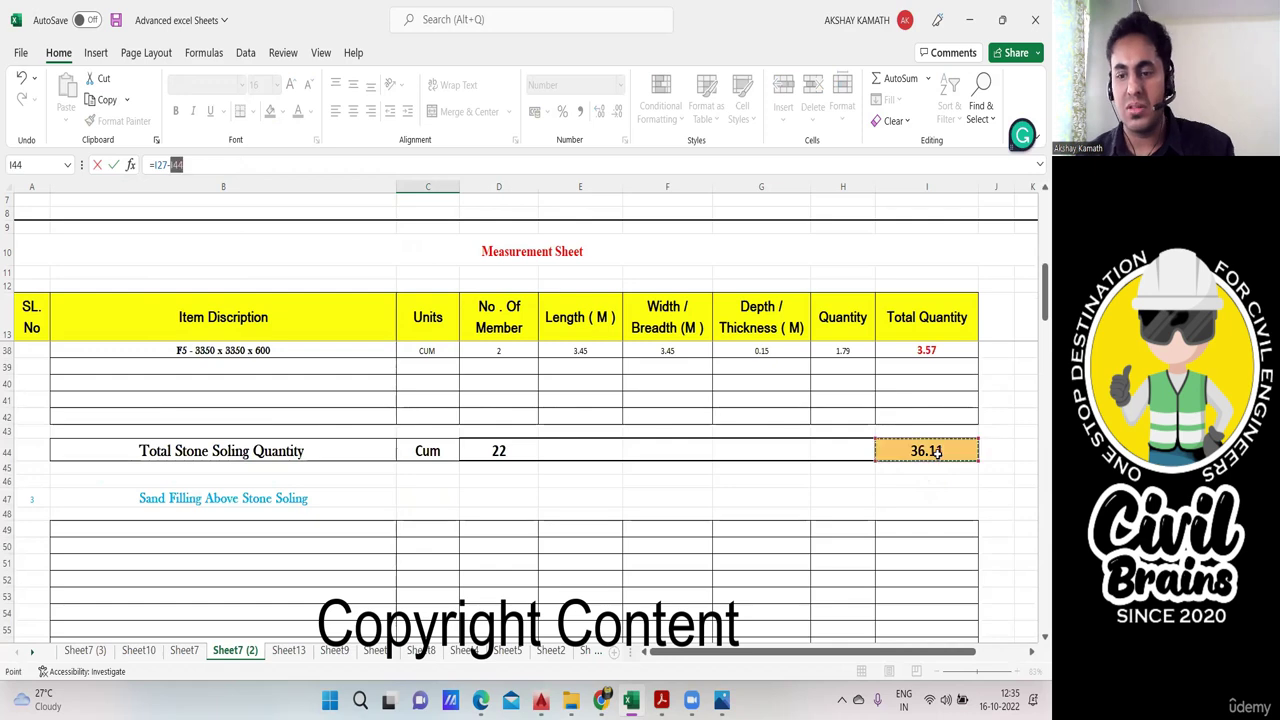
# Step: Extend the C144 formula by subtracting the total PCC quantity in I74 and the footing concrete total in I106
pyautogui.write('-')
pyautogui.scroll(-5, 937, 460)
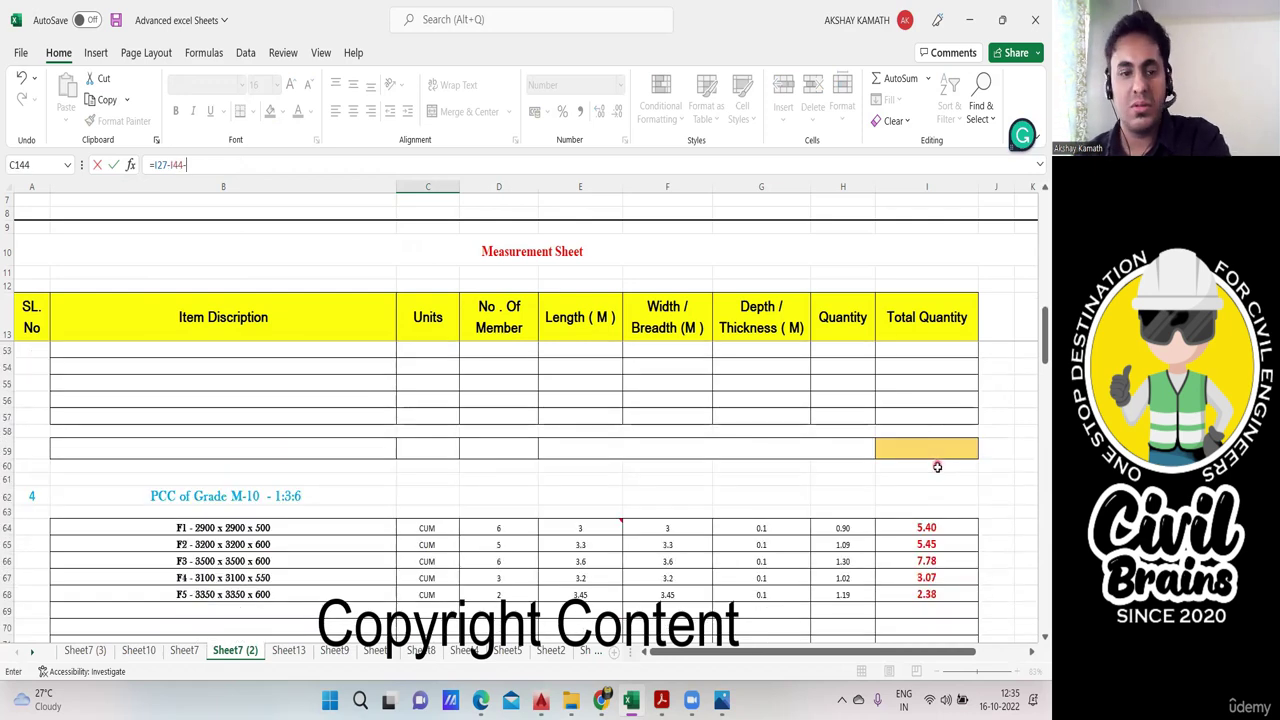
pyautogui.scroll(-3, 940, 480)
pyautogui.click(944, 545)
pyautogui.write('-')
pyautogui.scroll(-3, 907, 453)
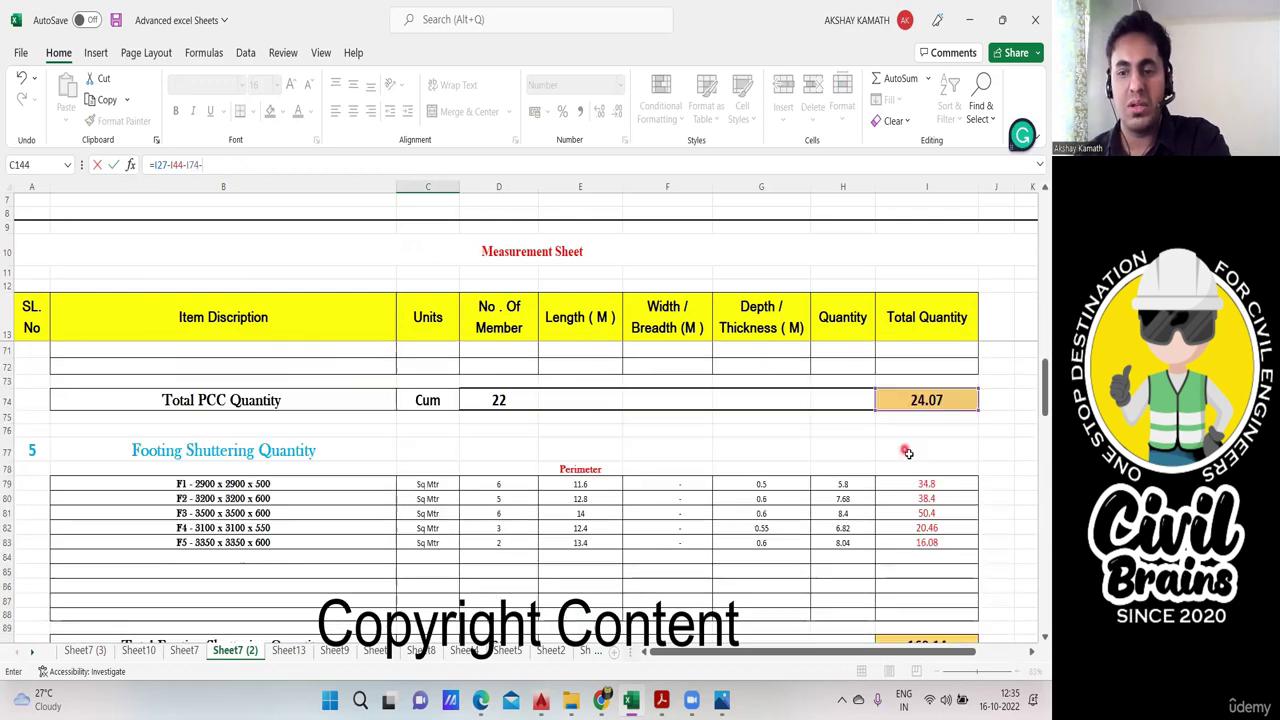
pyautogui.scroll(-9, 907, 453)
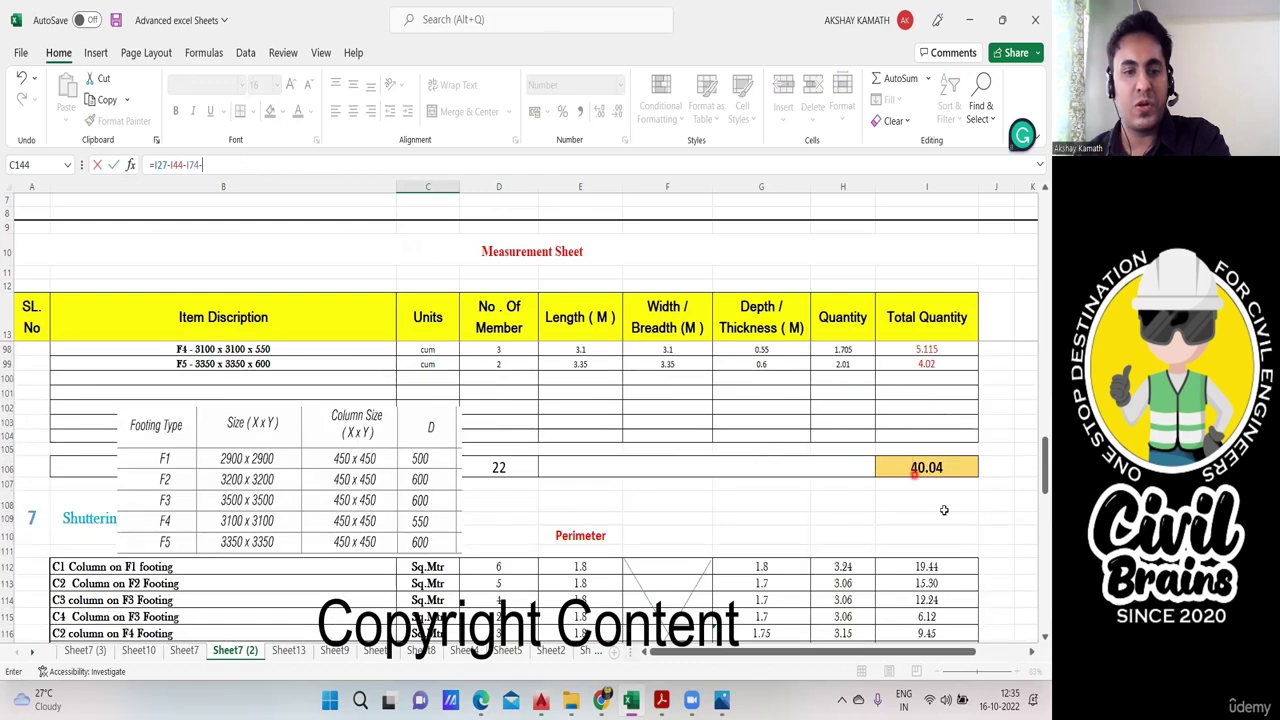
pyautogui.click(946, 469)
# Step: Complete the C144 backfilling formula by subtracting the below-ground neck column concrete total in I160
pyautogui.write('-')
pyautogui.scroll(-2, 819, 447)
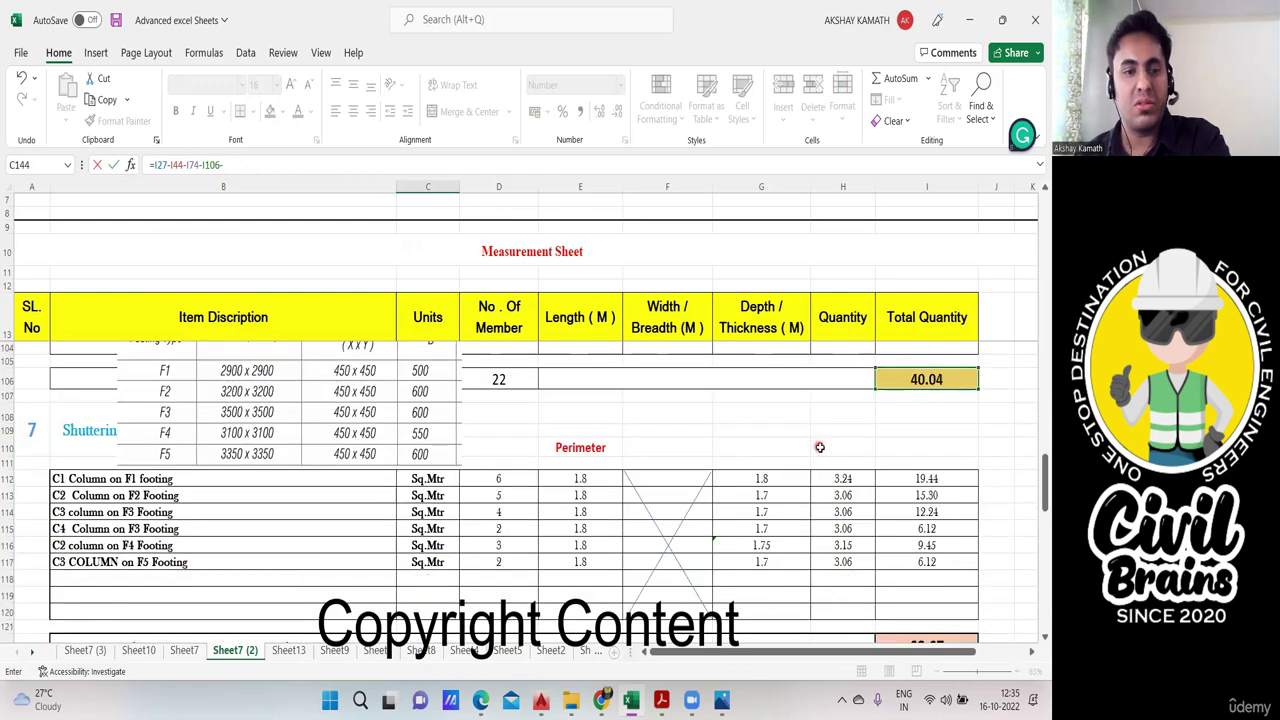
pyautogui.scroll(-10, 819, 447)
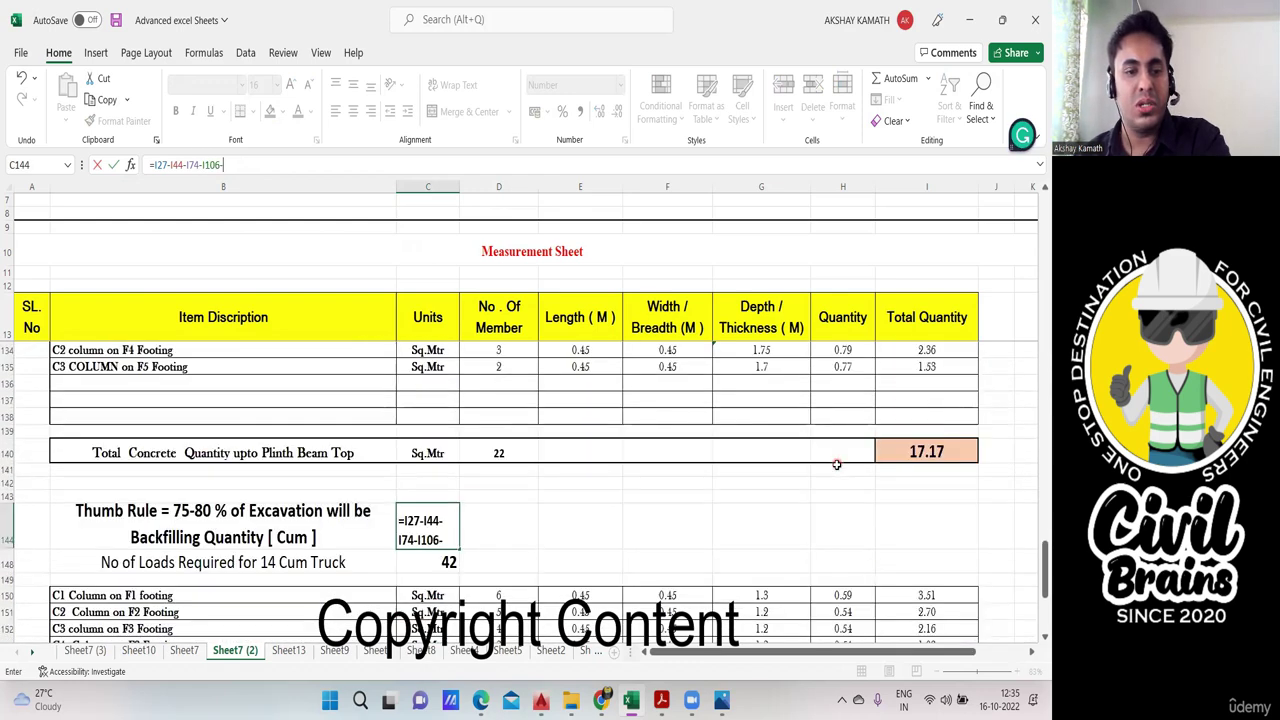
pyautogui.scroll(-6, 836, 464)
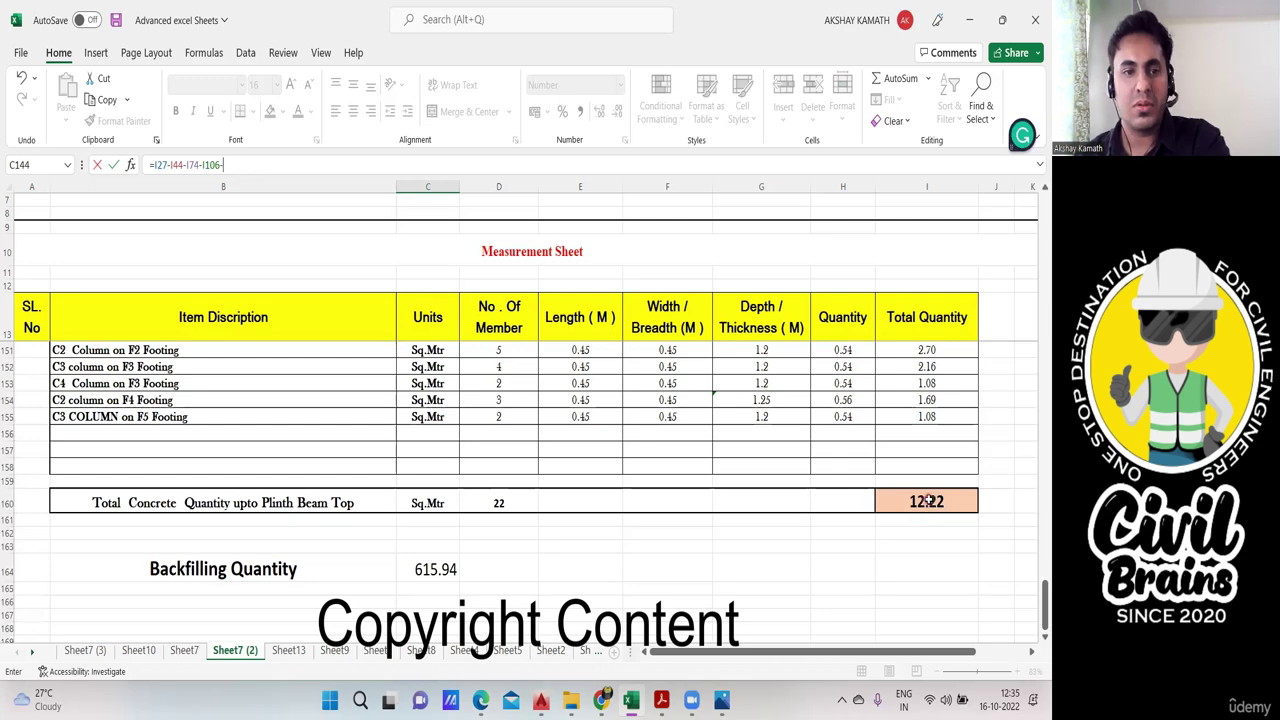
pyautogui.click(928, 500)
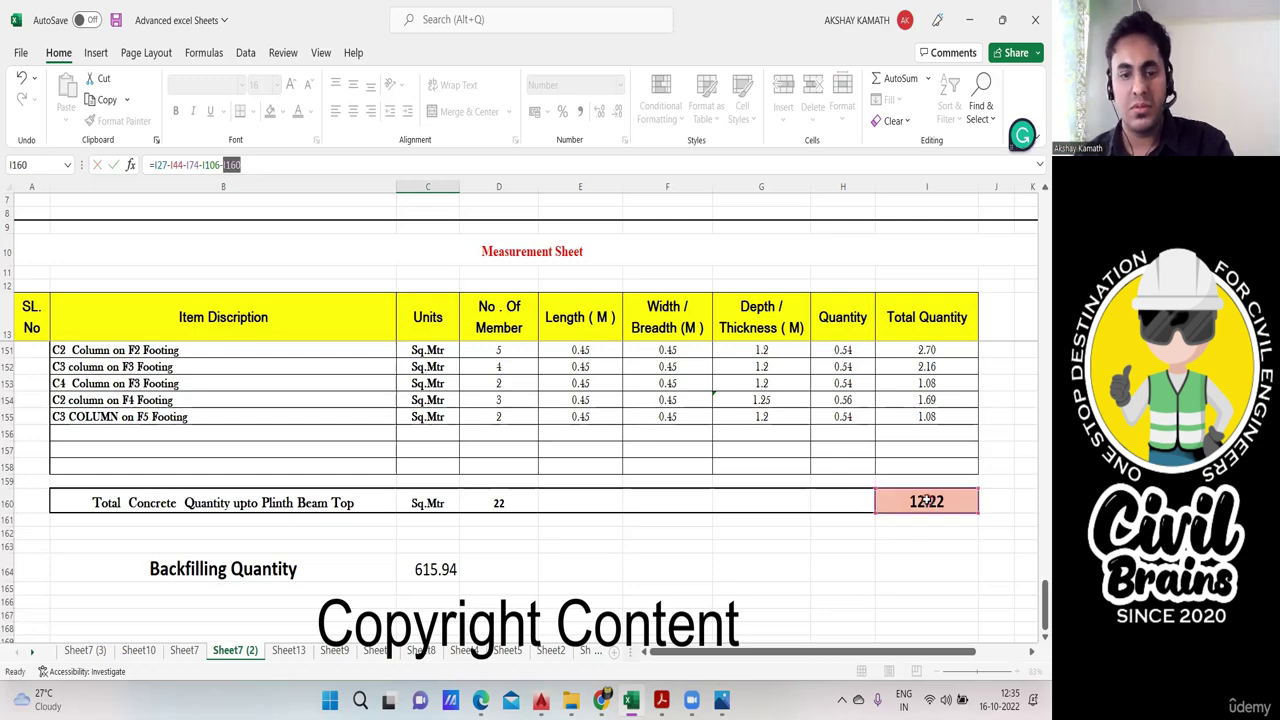
pyautogui.press('Return')
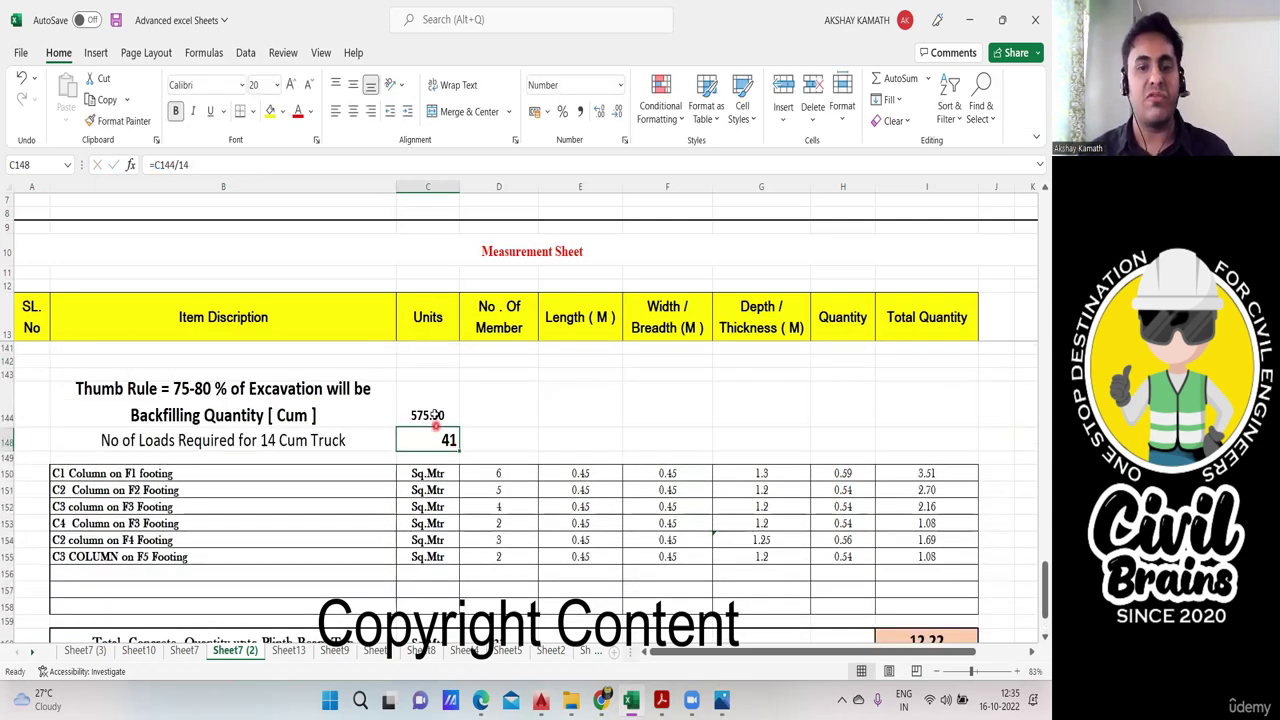
pyautogui.click(436, 414)
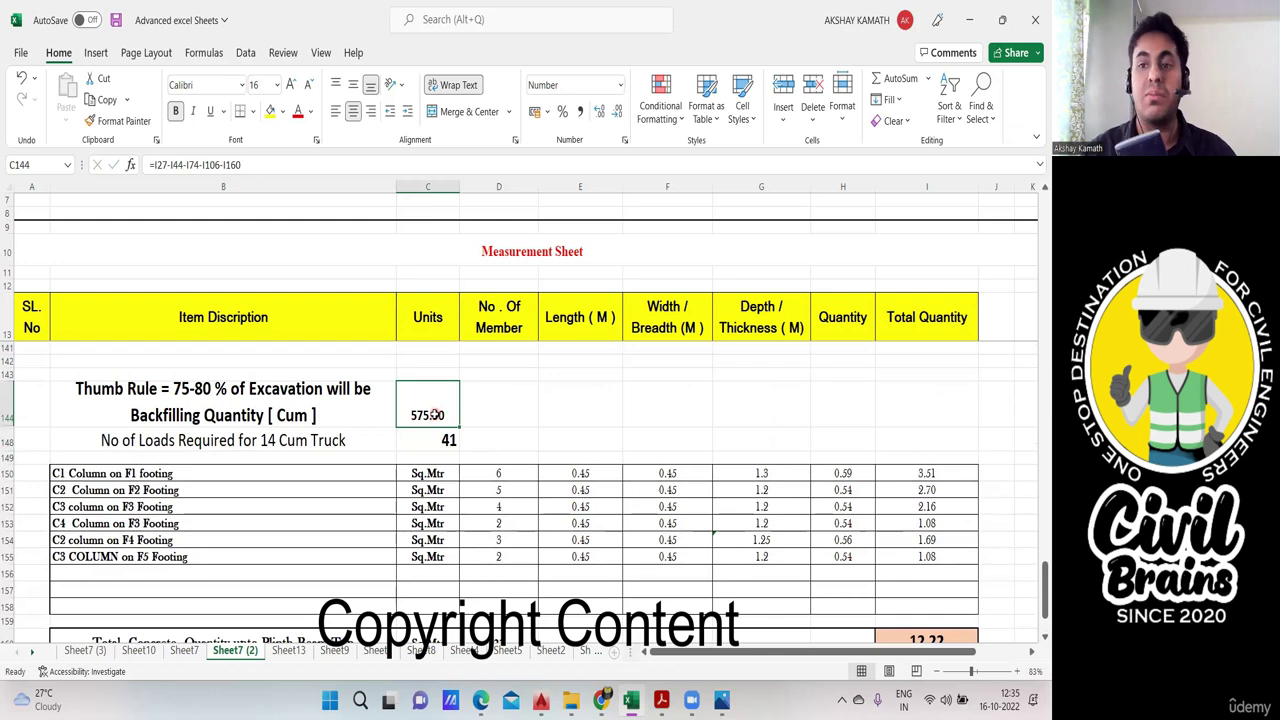
# Step: Select D144 beside the backfilling quantity and review the total excavation quantity for the 75-80 % thumb rule check
pyautogui.click(496, 410)
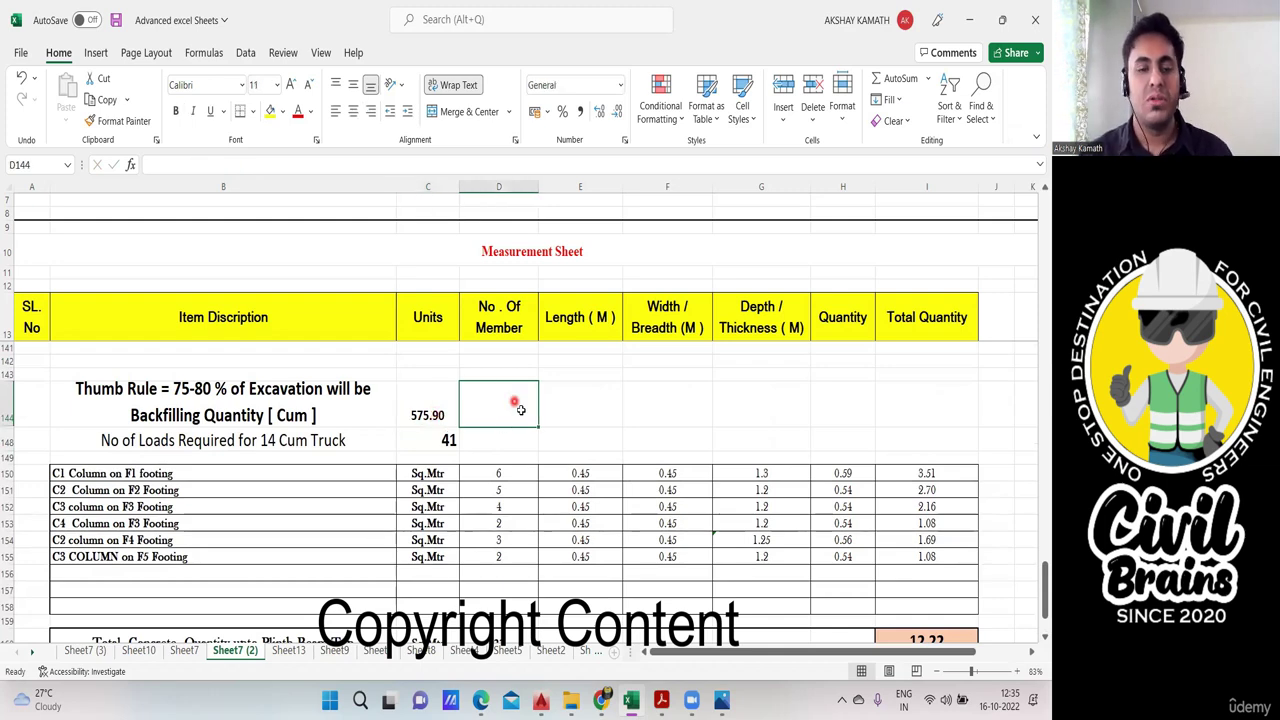
pyautogui.scroll(2, 540, 451)
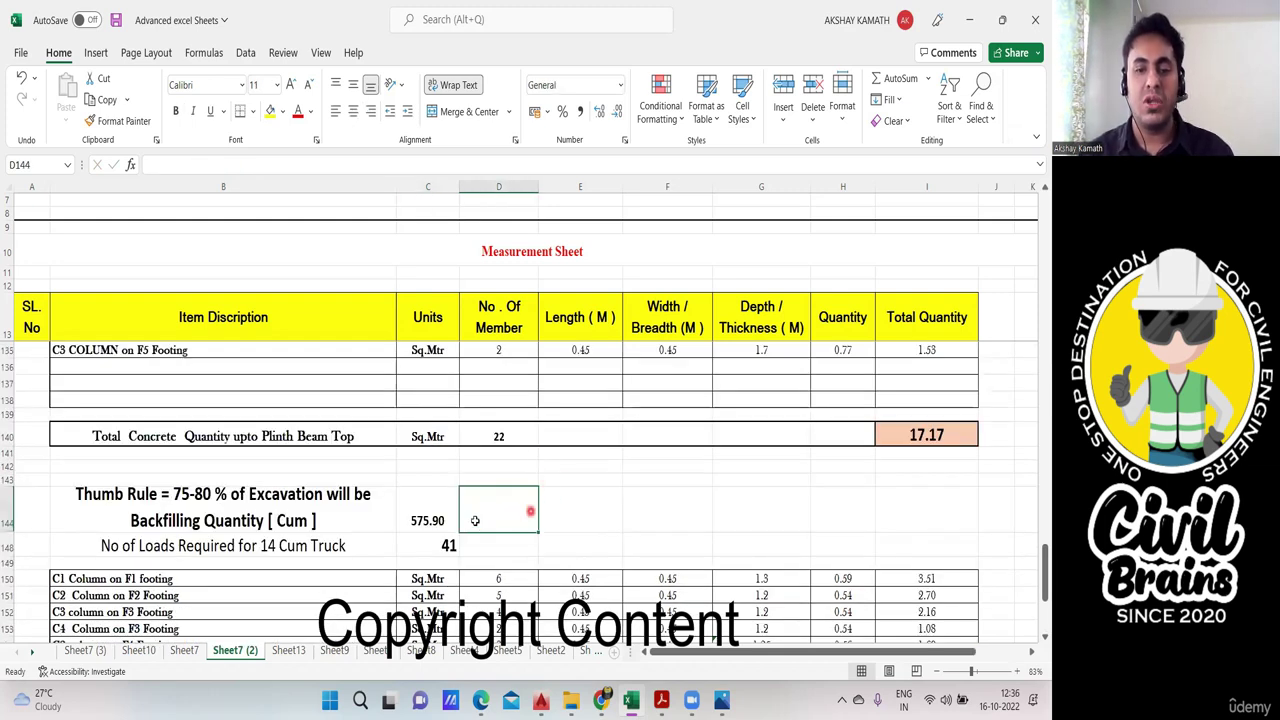
pyautogui.scroll(5, 804, 509)
pyautogui.scroll(20, 804, 509)
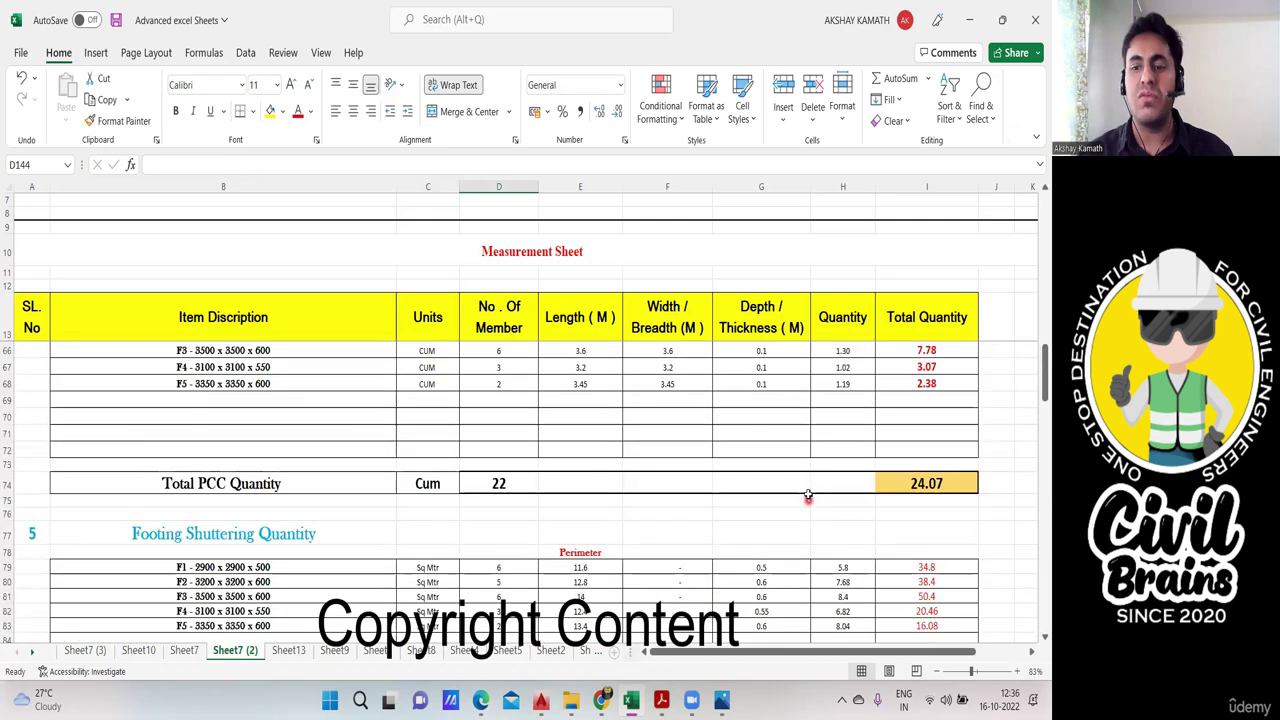
pyautogui.scroll(3, 875, 505)
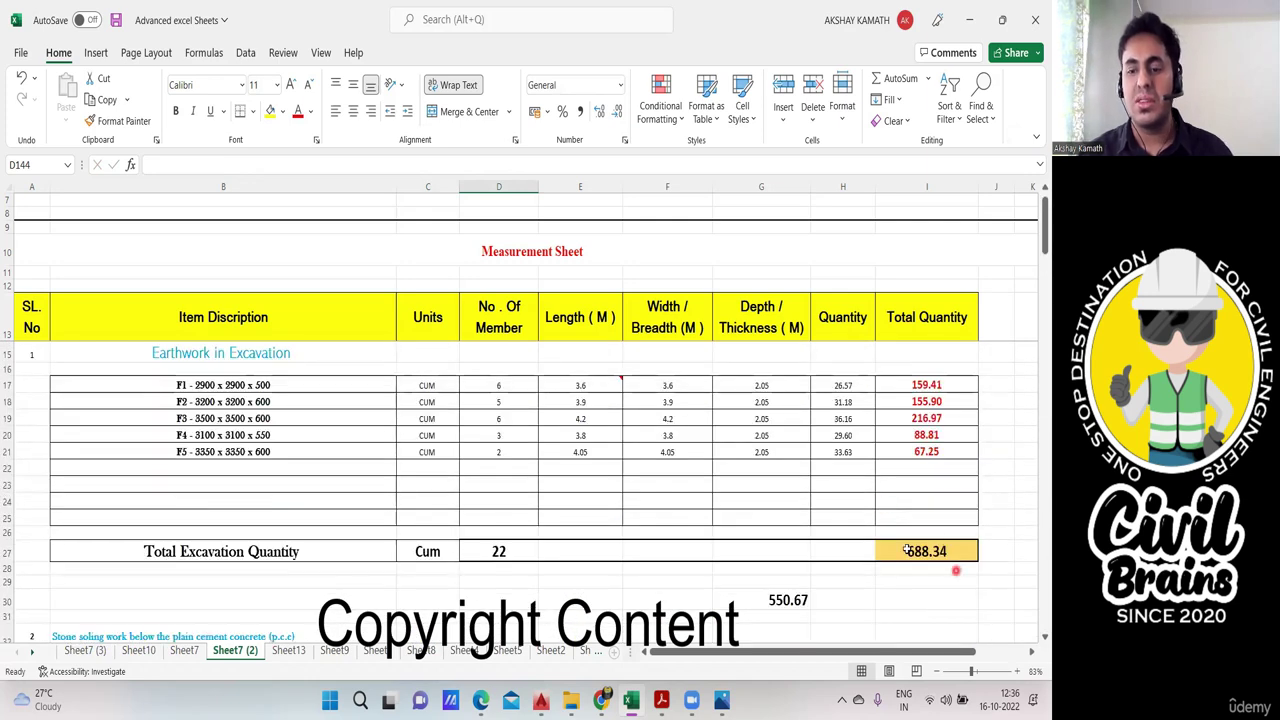
pyautogui.scroll(1, 915, 603)
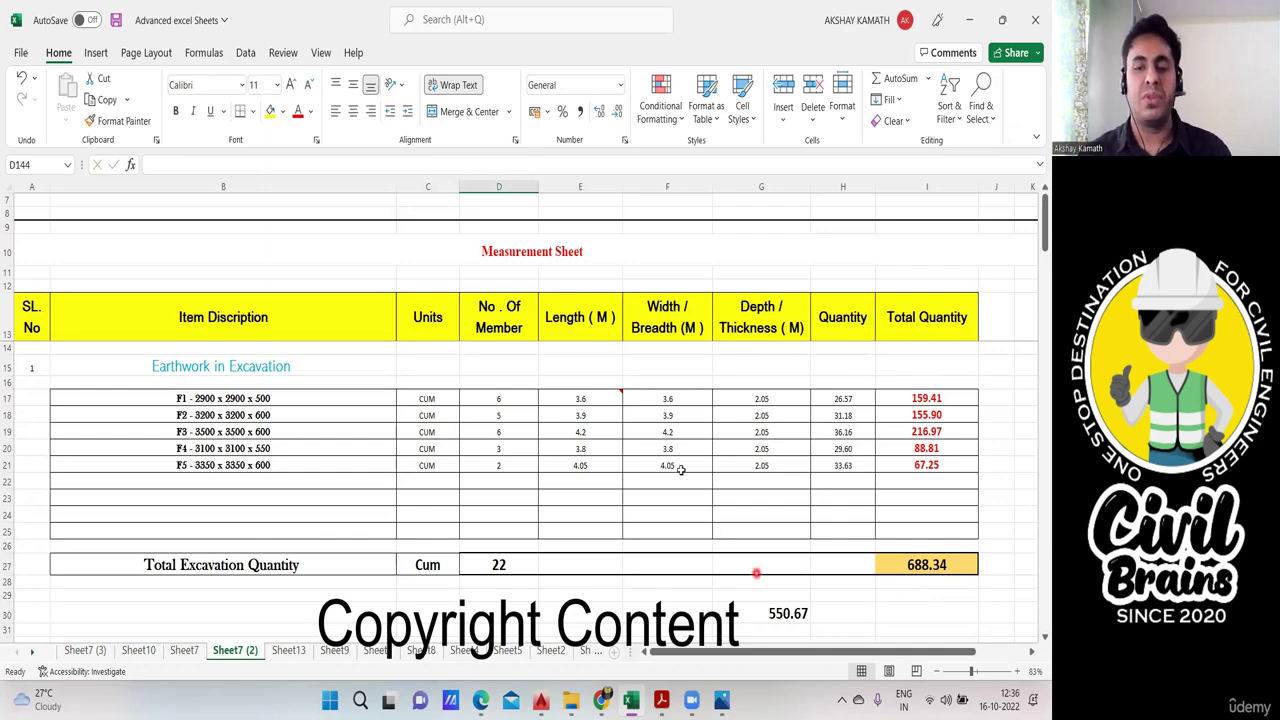
pyautogui.scroll(-20, 751, 572)
pyautogui.scroll(-14, 670, 478)
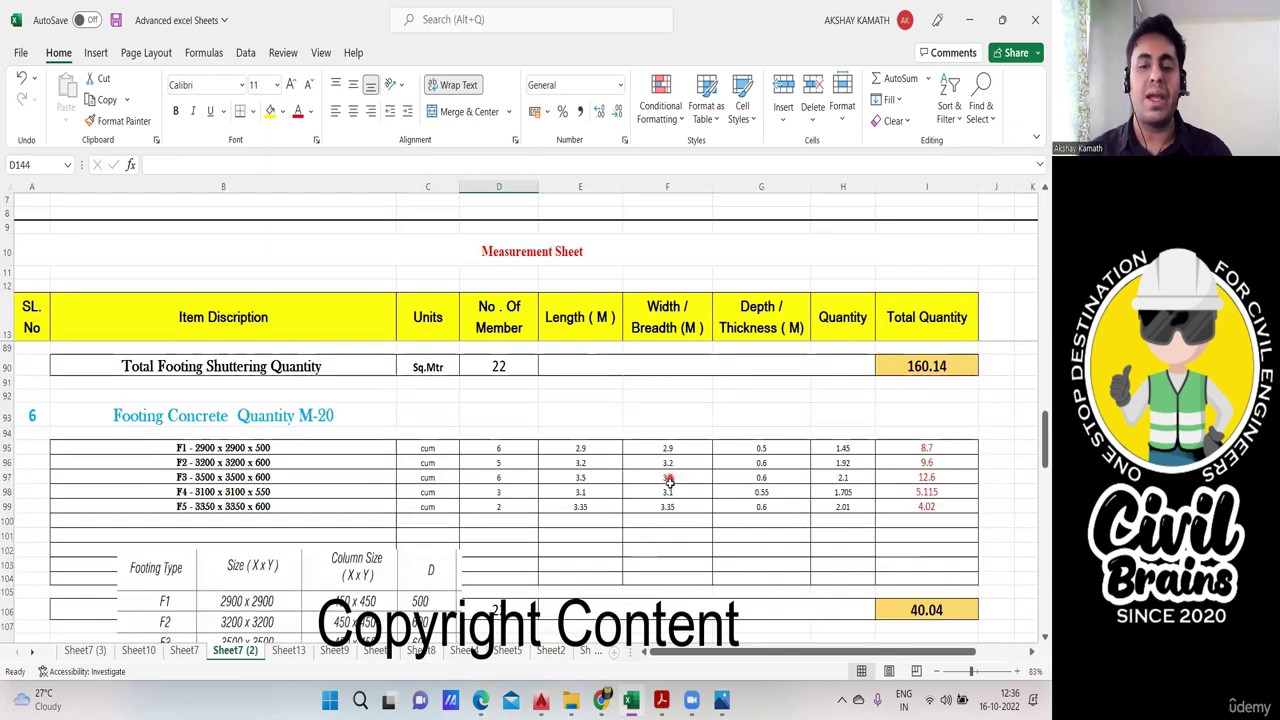
pyautogui.scroll(-5, 668, 487)
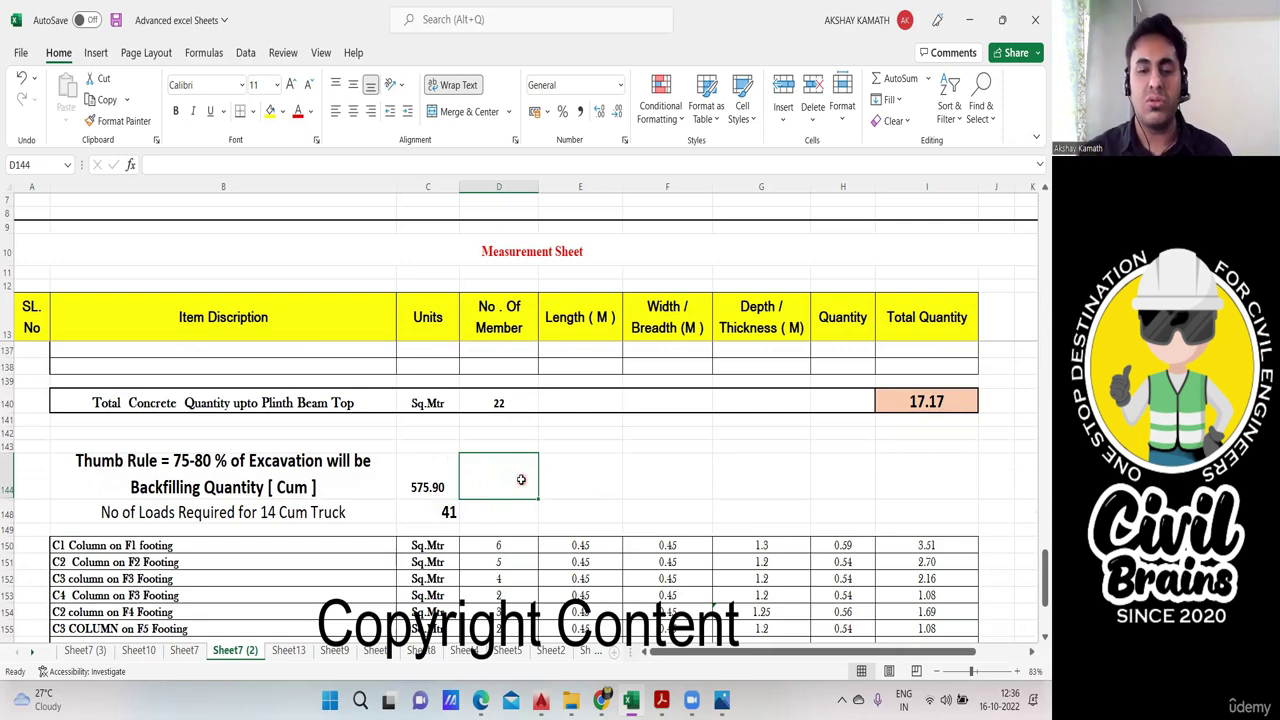
# Step: Enter a thumb-rule check formula in D144 multiplying 0.8 by the total excavation quantity in I27
pyautogui.write('=0.8')
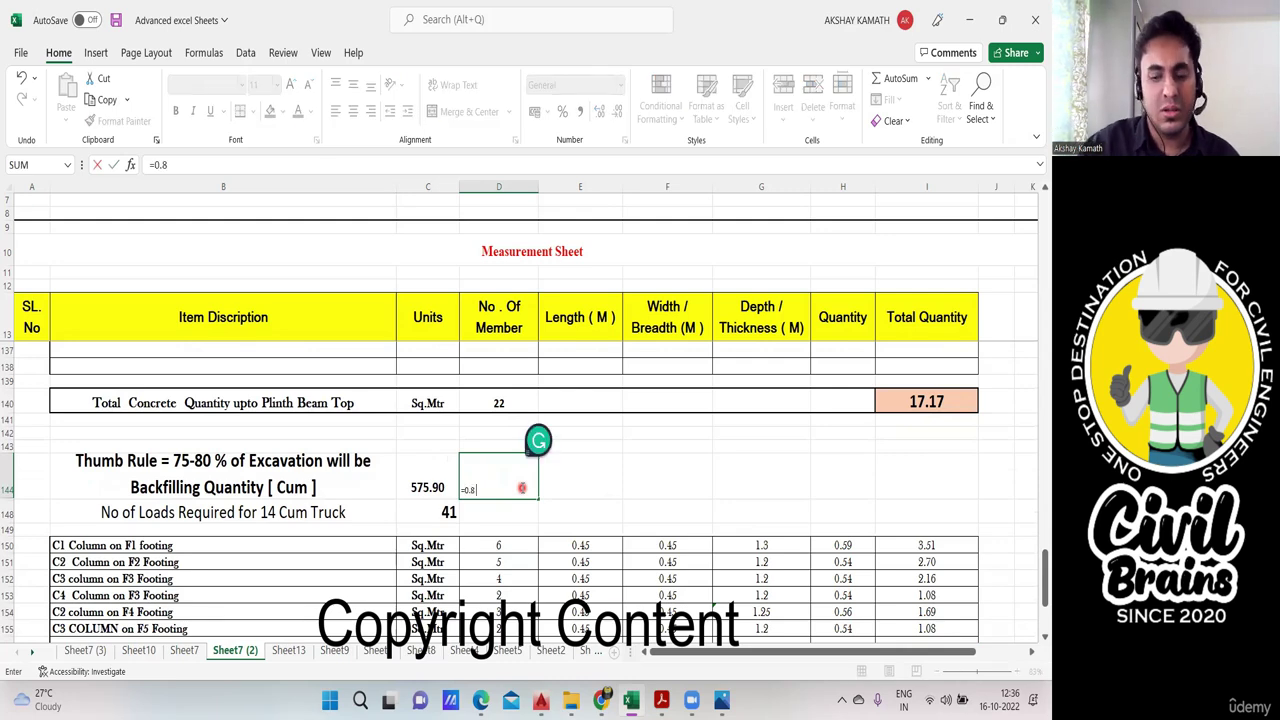
pyautogui.write(' *')
pyautogui.scroll(15, 537, 440)
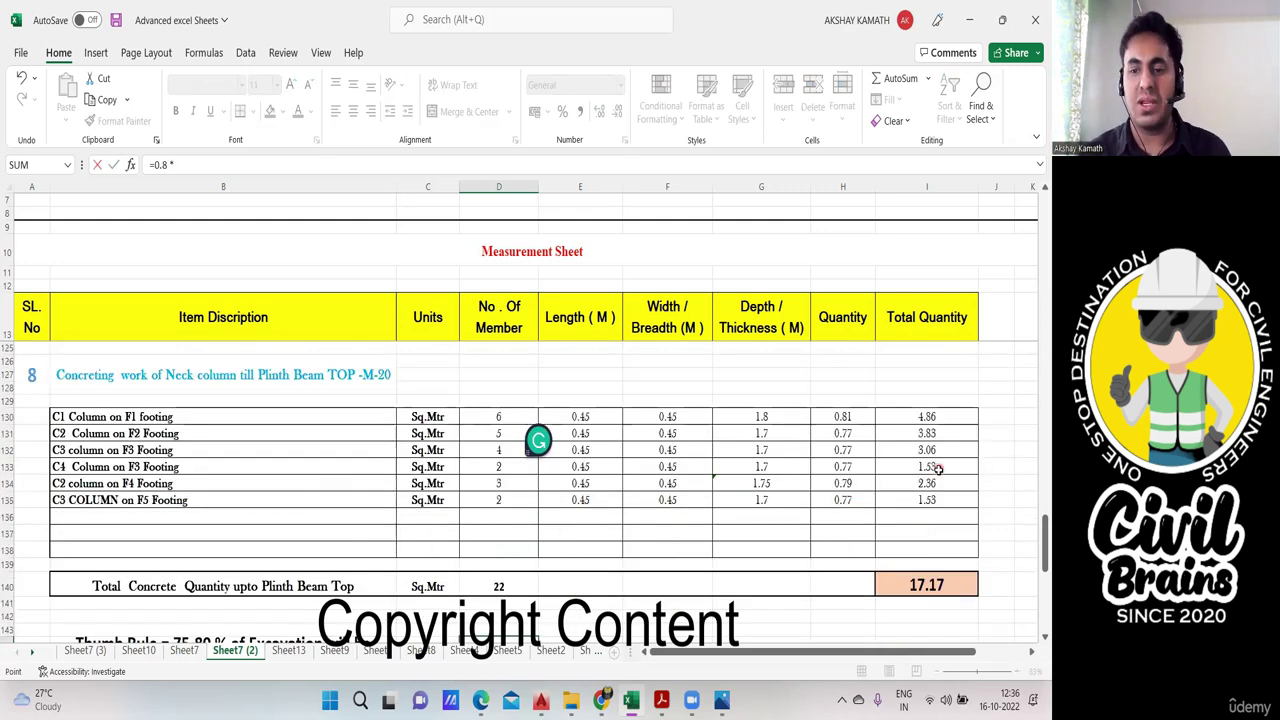
pyautogui.scroll(20, 929, 470)
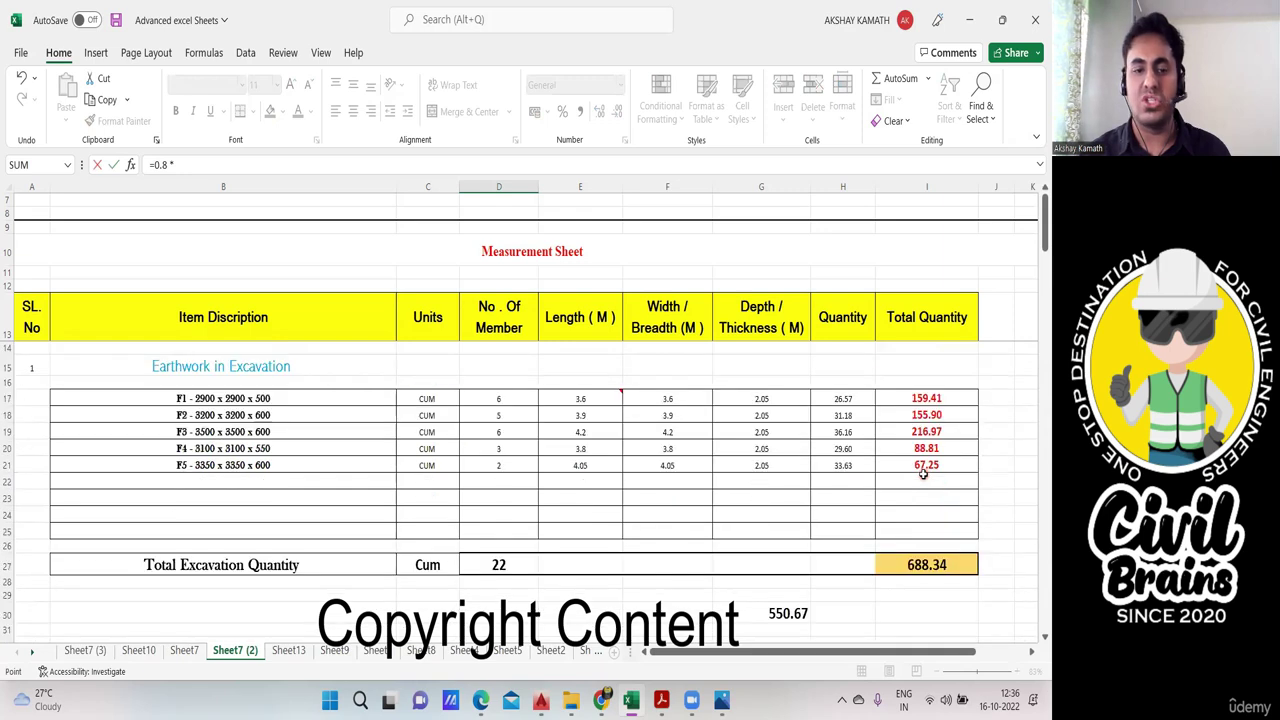
pyautogui.click(967, 567)
pyautogui.press('Return')
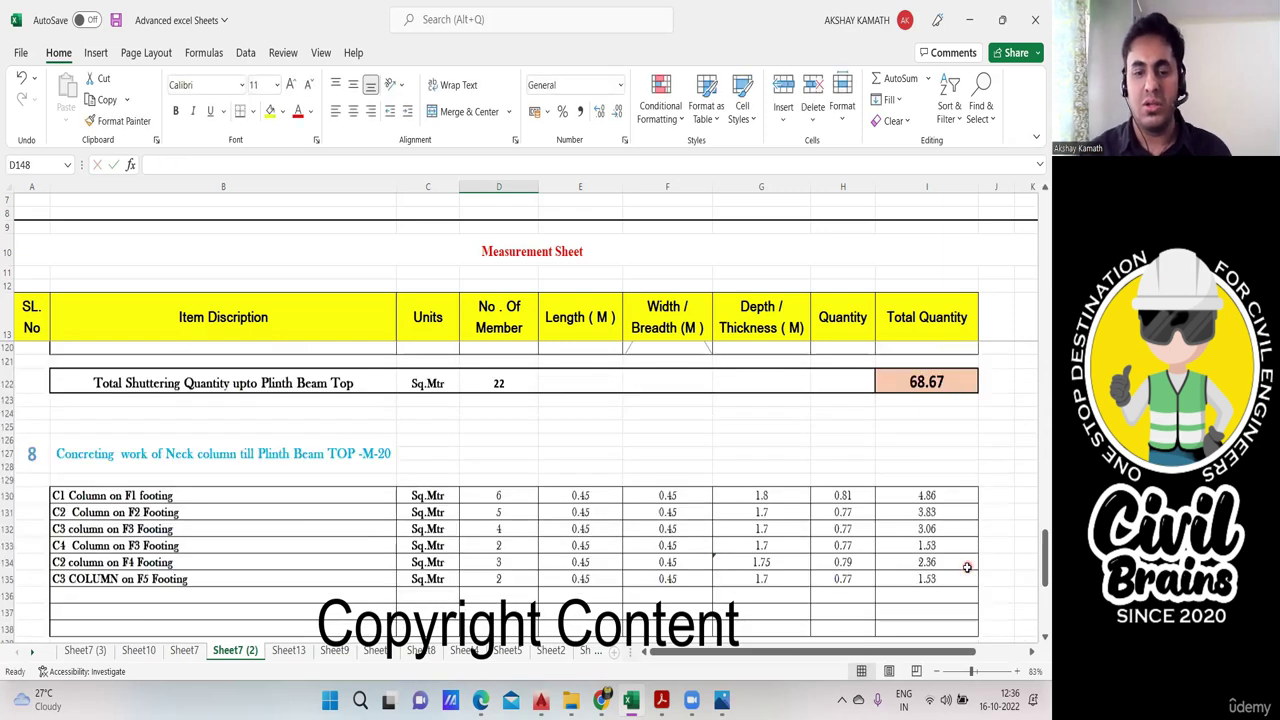
# Step: Format the thumb-rule result in D144 as bold, centred text at font size 18
pyautogui.scroll(-2, 921, 547)
pyautogui.press('Up')
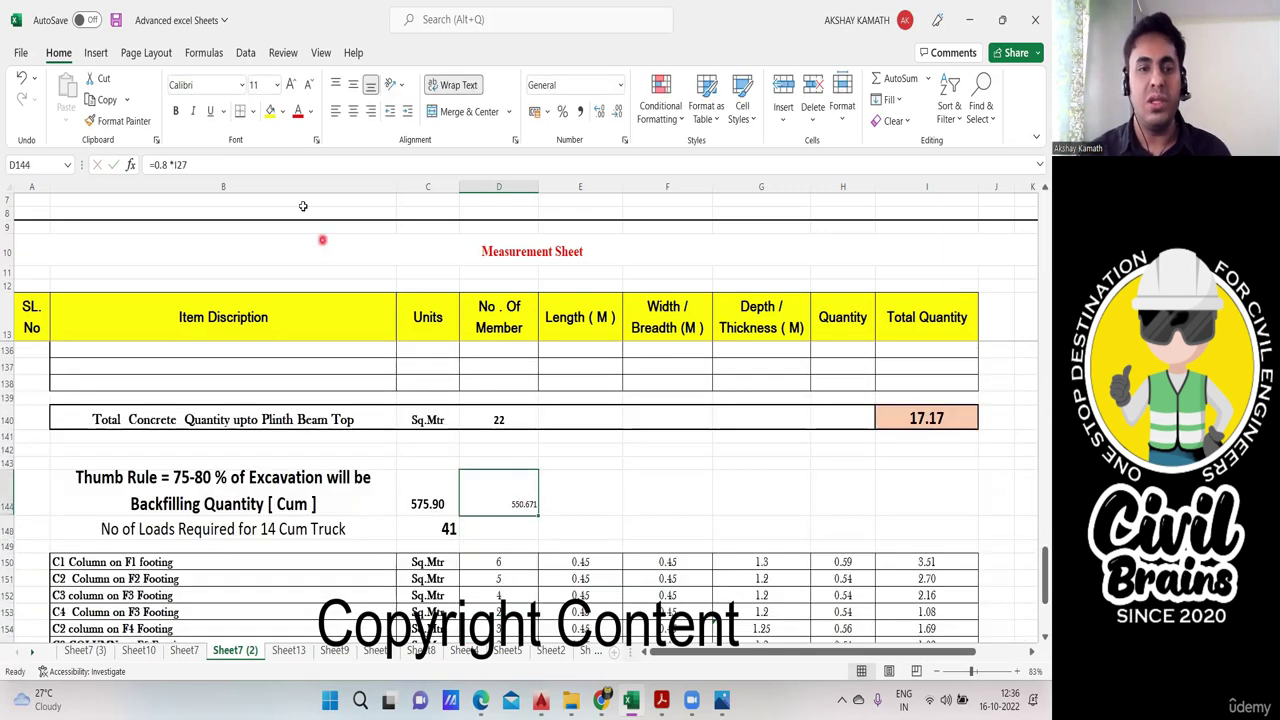
pyautogui.click(292, 85)
pyautogui.click(292, 85)
pyautogui.click(292, 85)
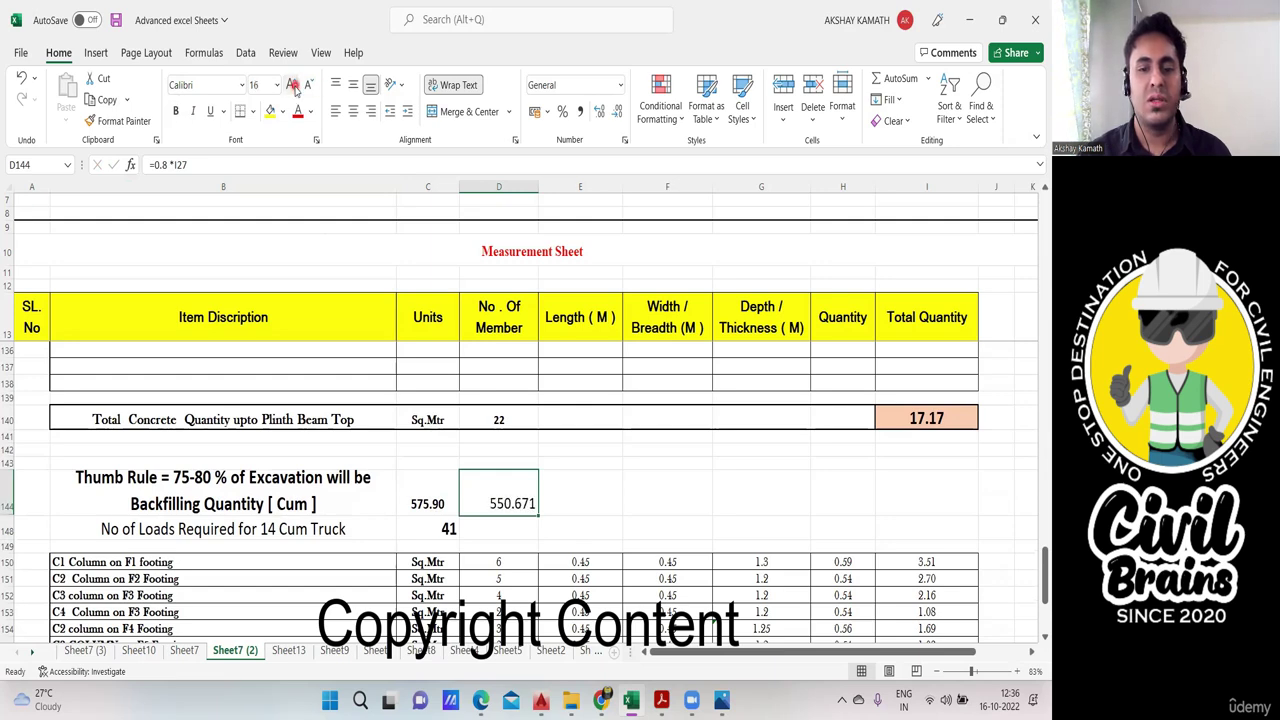
pyautogui.click(292, 85)
pyautogui.click(353, 111)
pyautogui.click(175, 111)
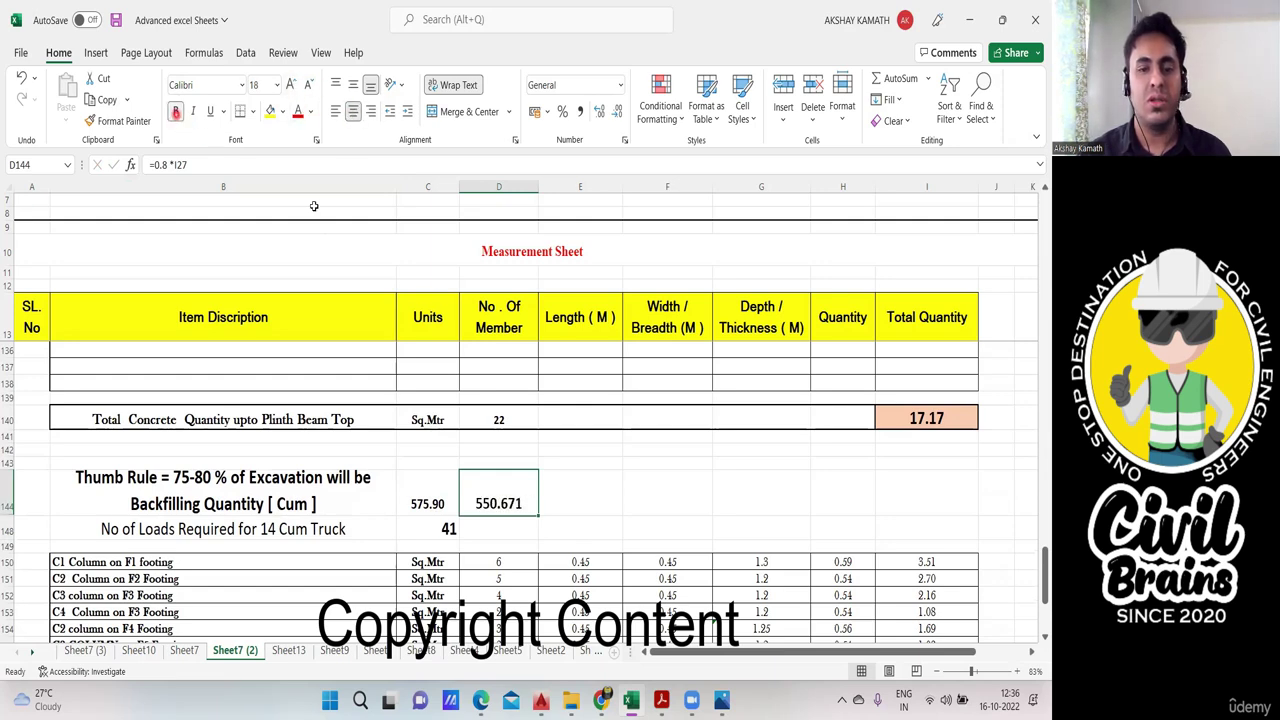
pyautogui.click(677, 494)
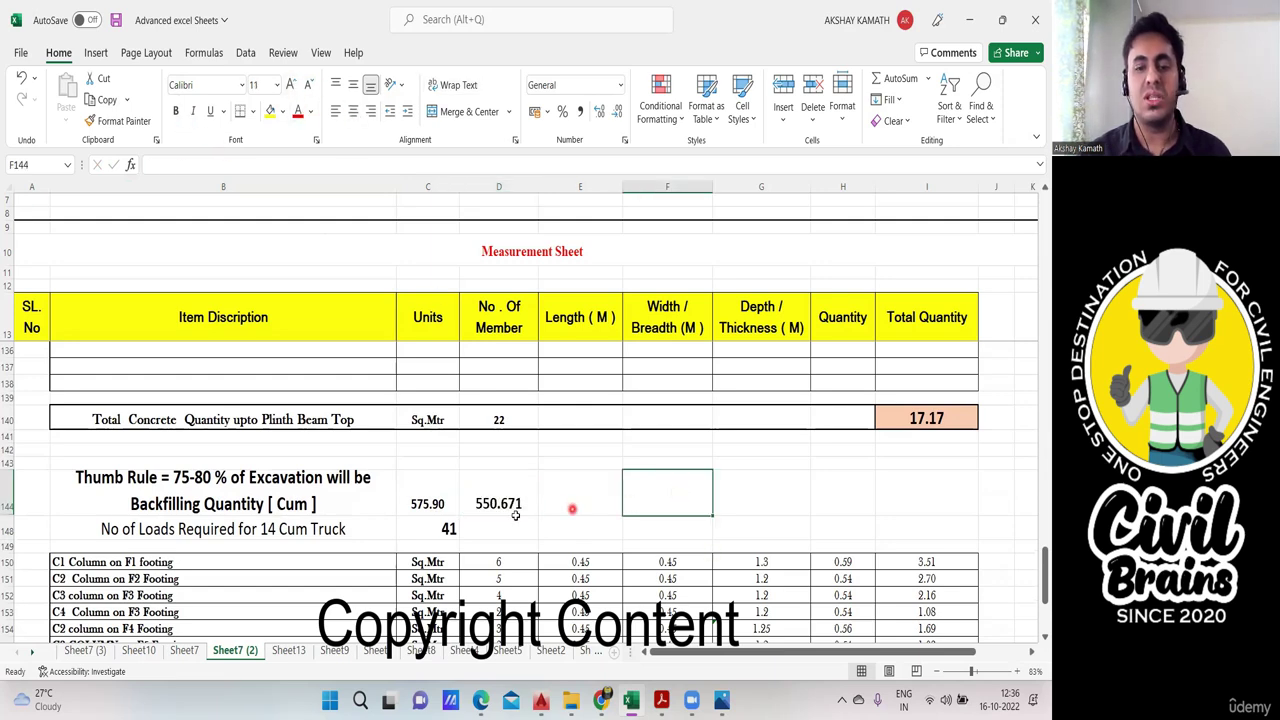
pyautogui.click(741, 497)
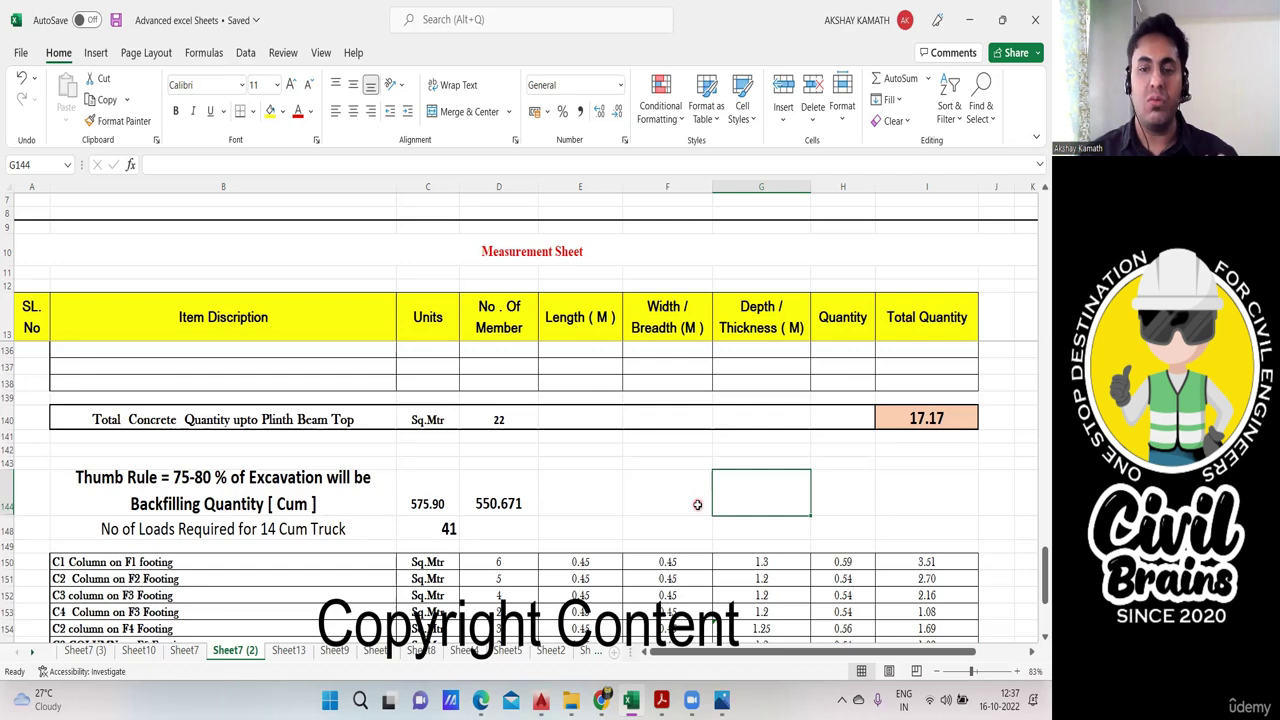
pyautogui.scroll(1, 697, 504)
pyautogui.scroll(-2, 700, 504)
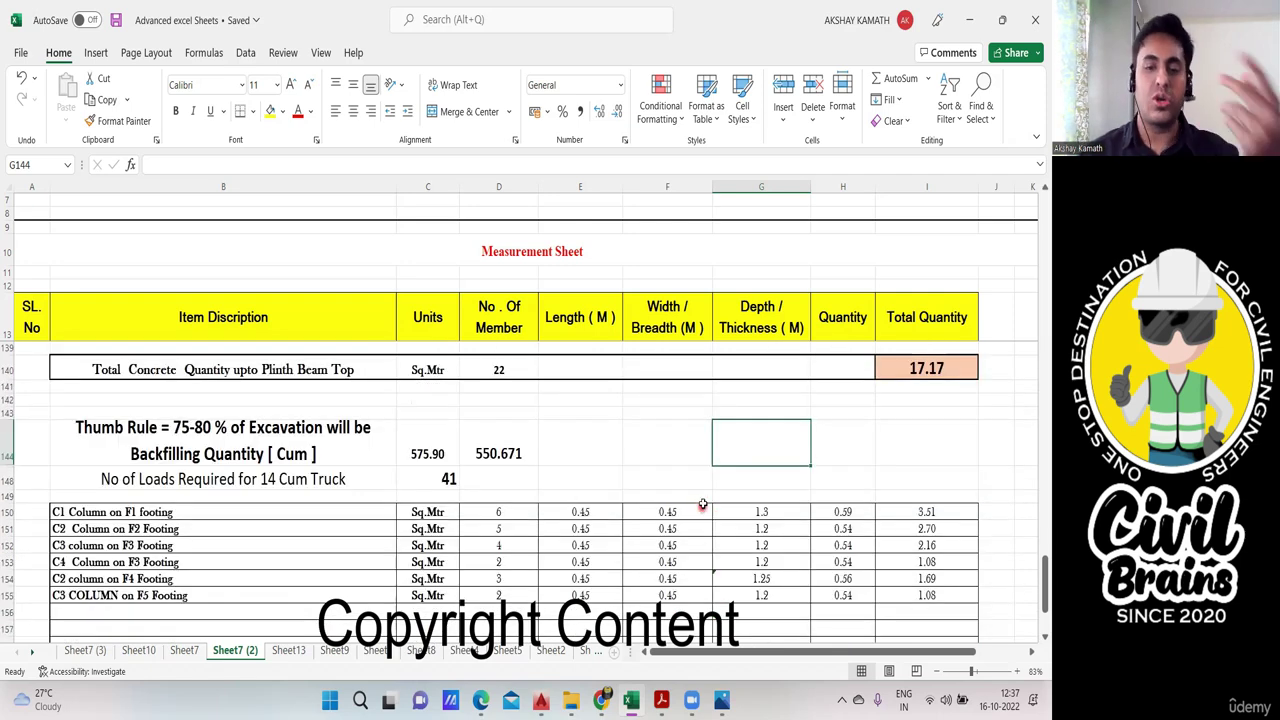